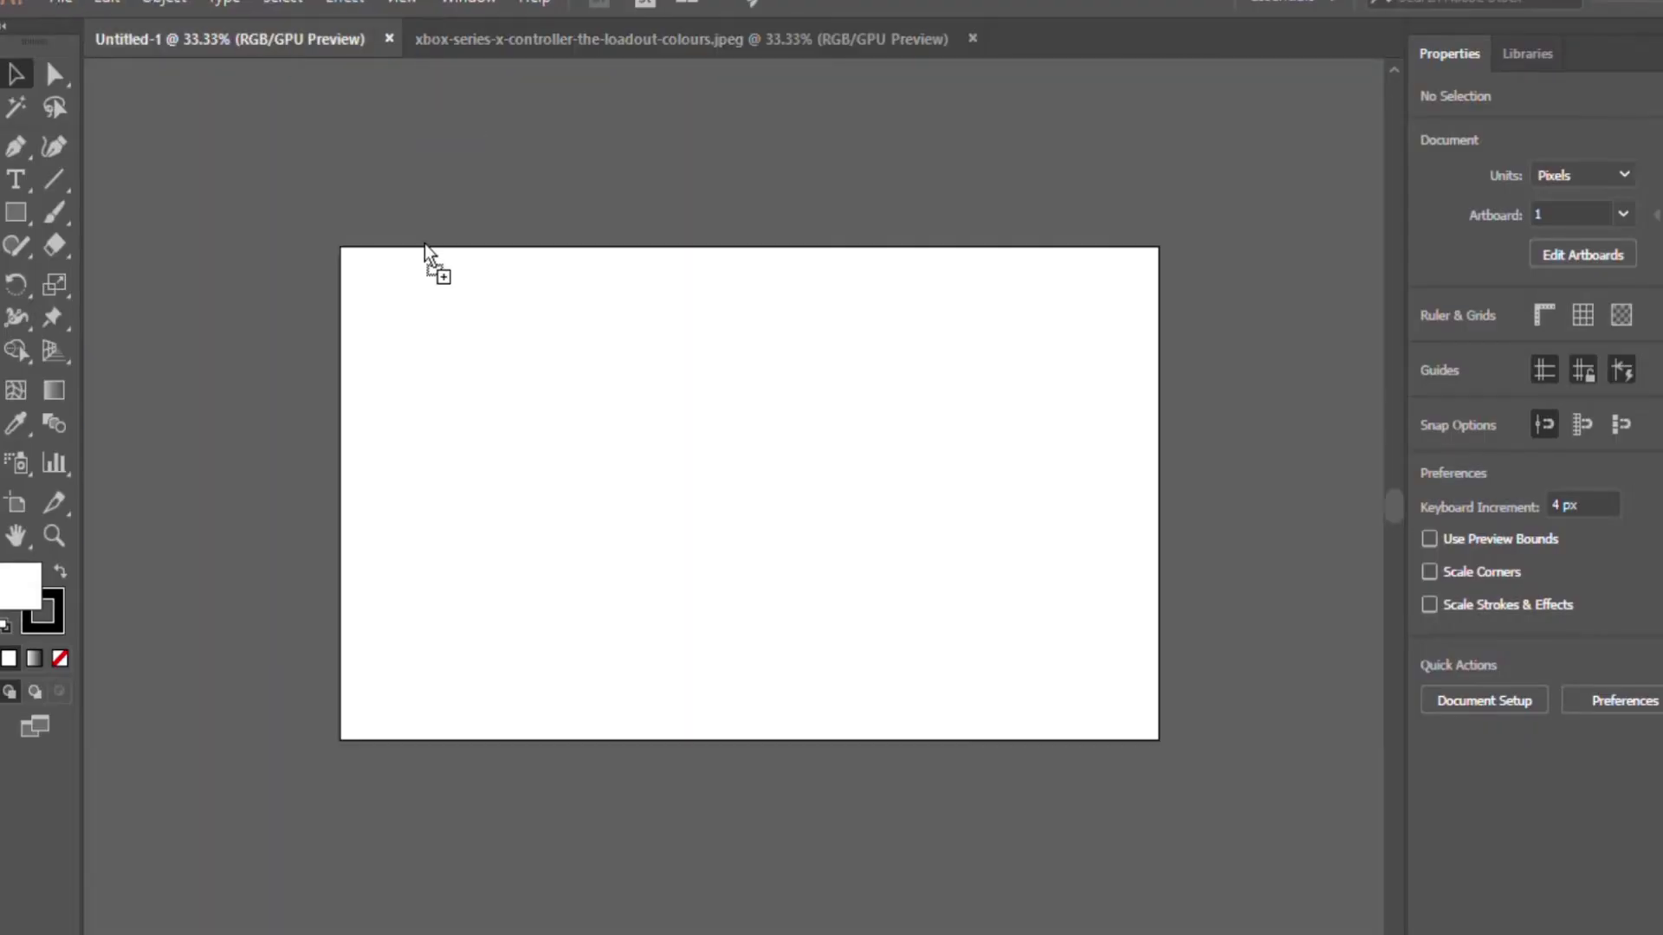
- Drag the controller photo into Untitled-1, deselect it and zoom in
left_click_drag(424, 242, 1138, 255)
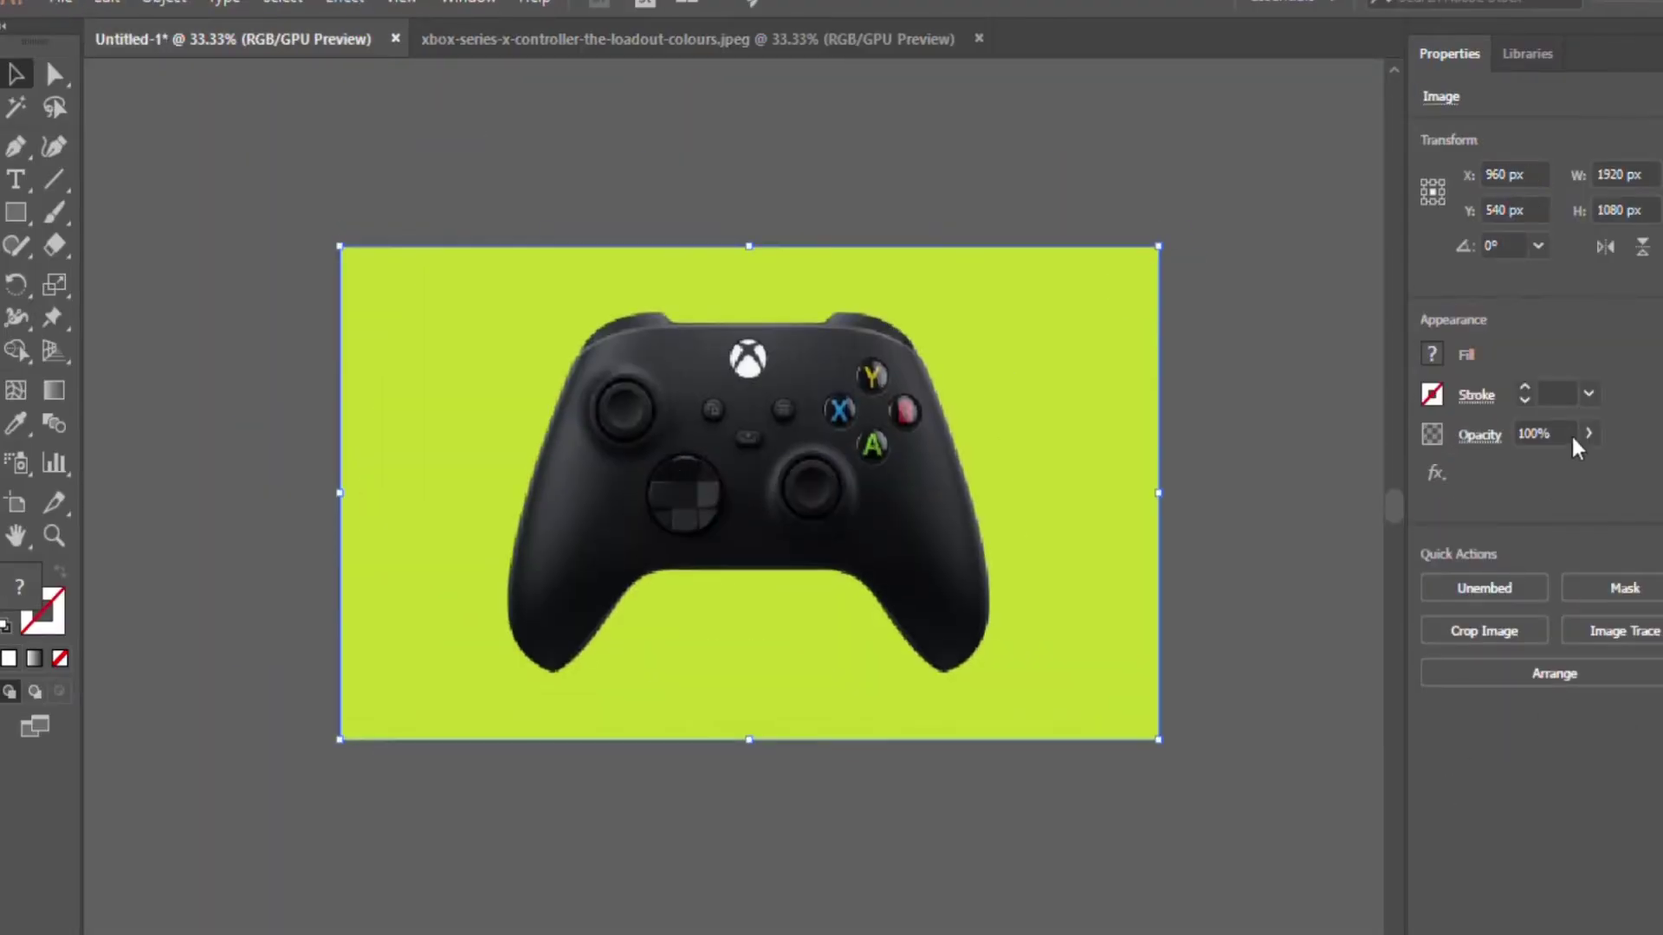
key("ctrl+shift+a")
key("ctrl+plus")
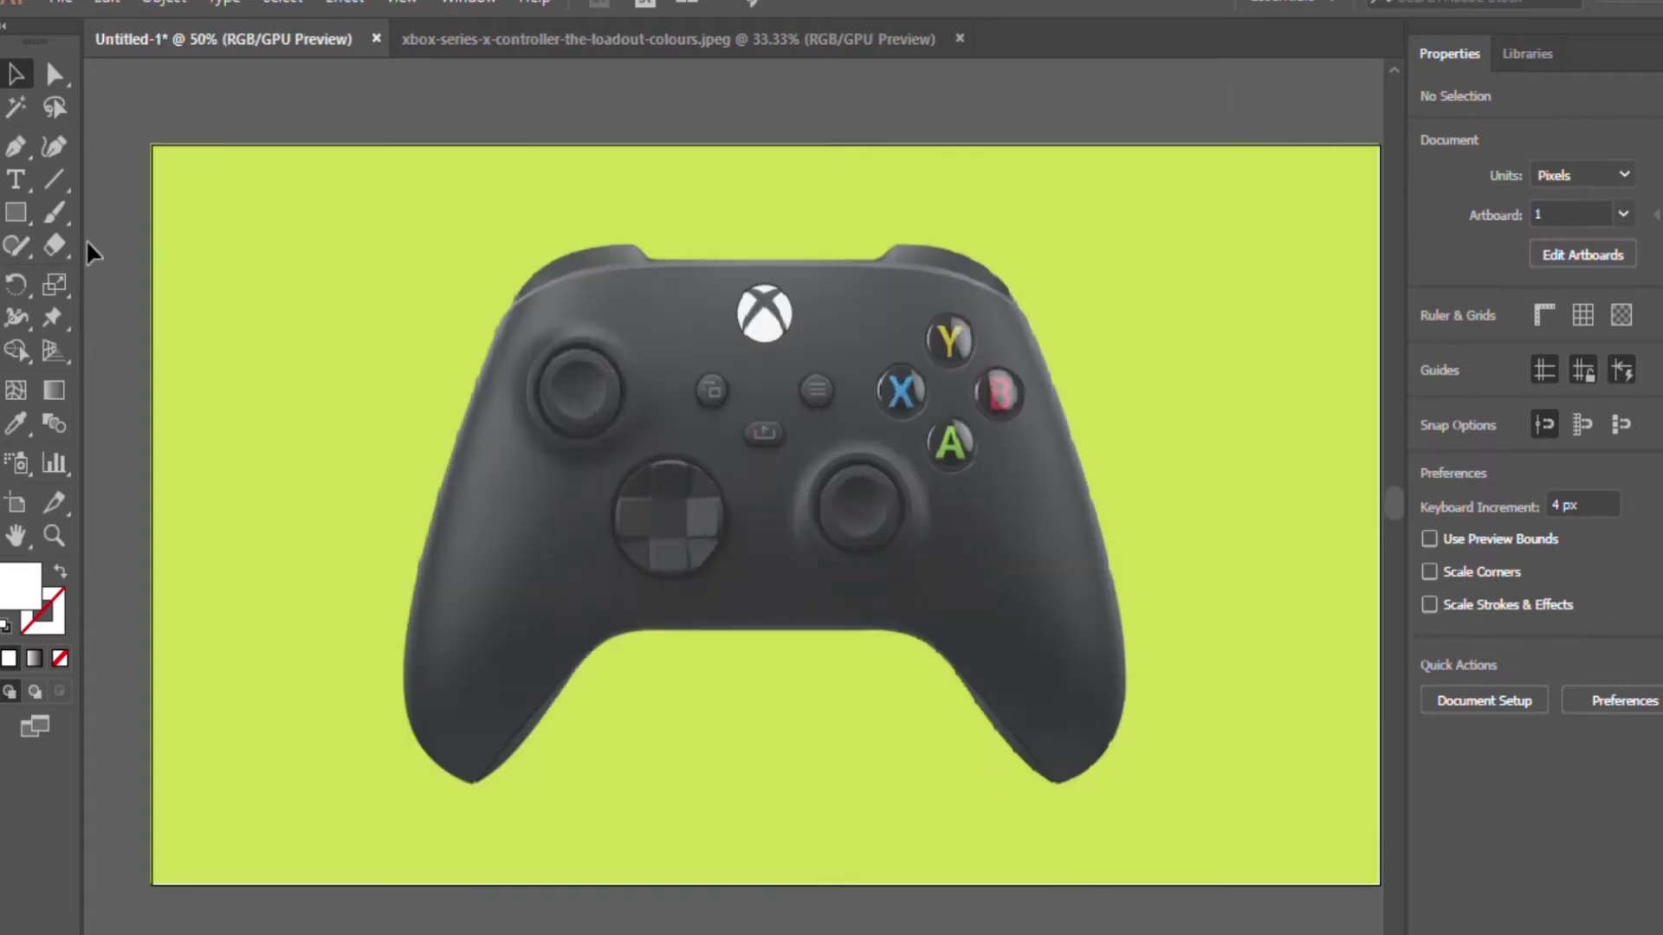
- Start a Pen path with a smooth anchor on the left grip's inner edge
key("p")
key("ctrl+plus")
left_click_drag(615, 689, 680, 581)
key("ctrl+plus")
key("ctrl+plus")
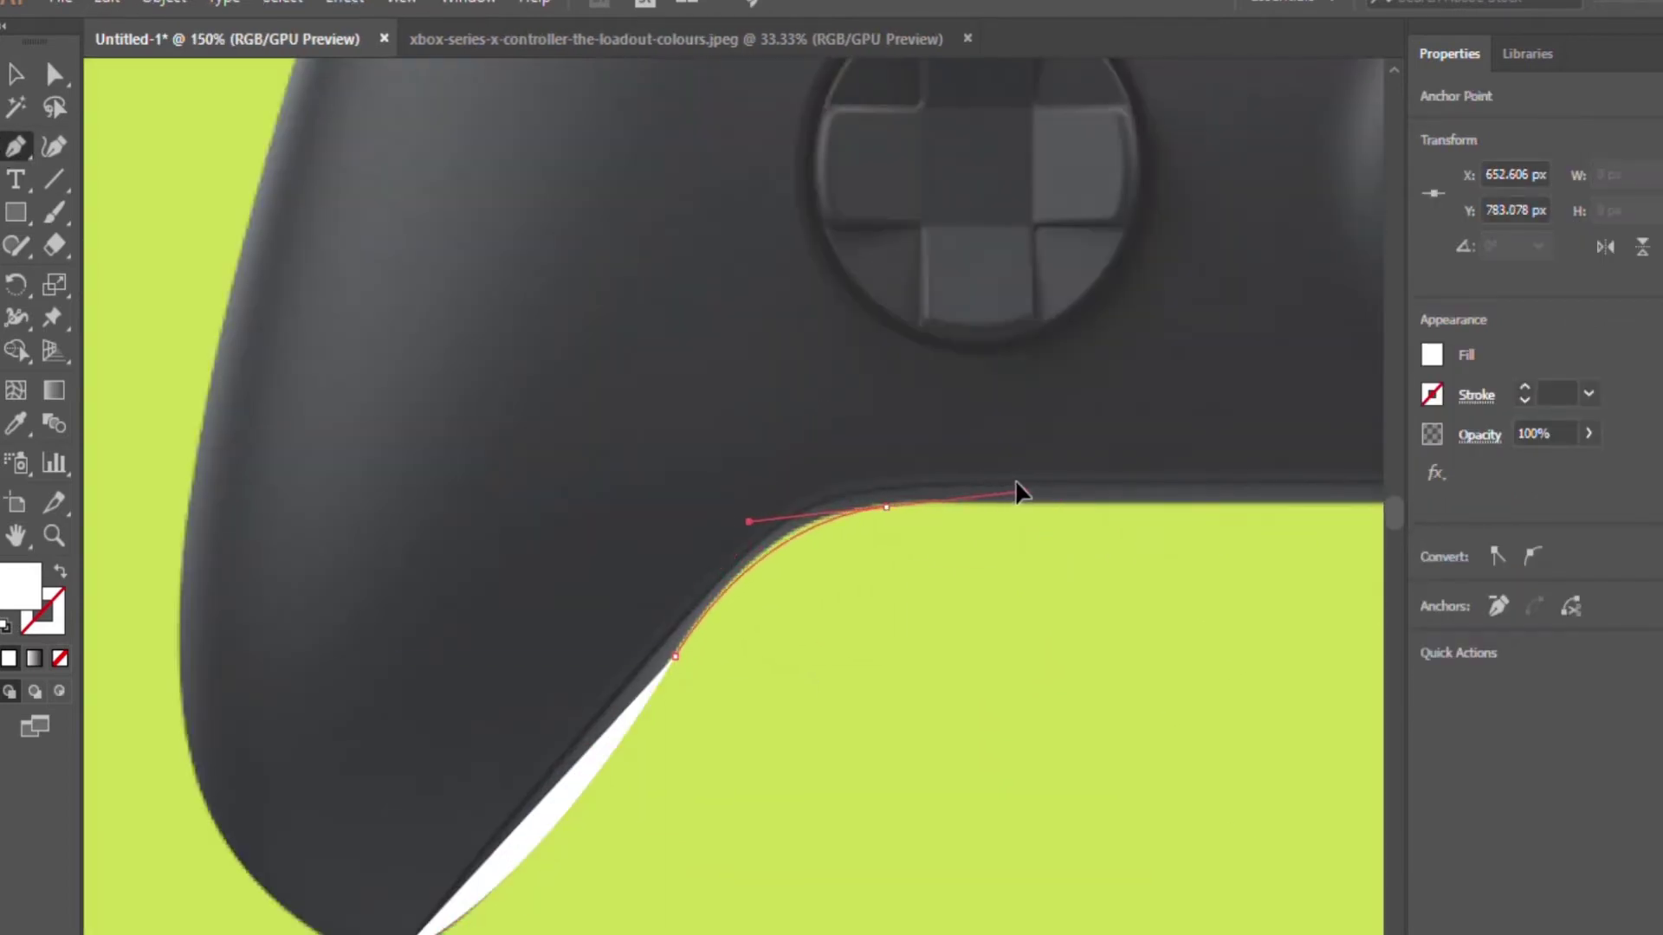
- Extend the path along the bottom edge and up the centre line to the top-edge notch
key("ctrl+minus")
key("ctrl+minus")
left_click_drag(818, 704, 839, 756)
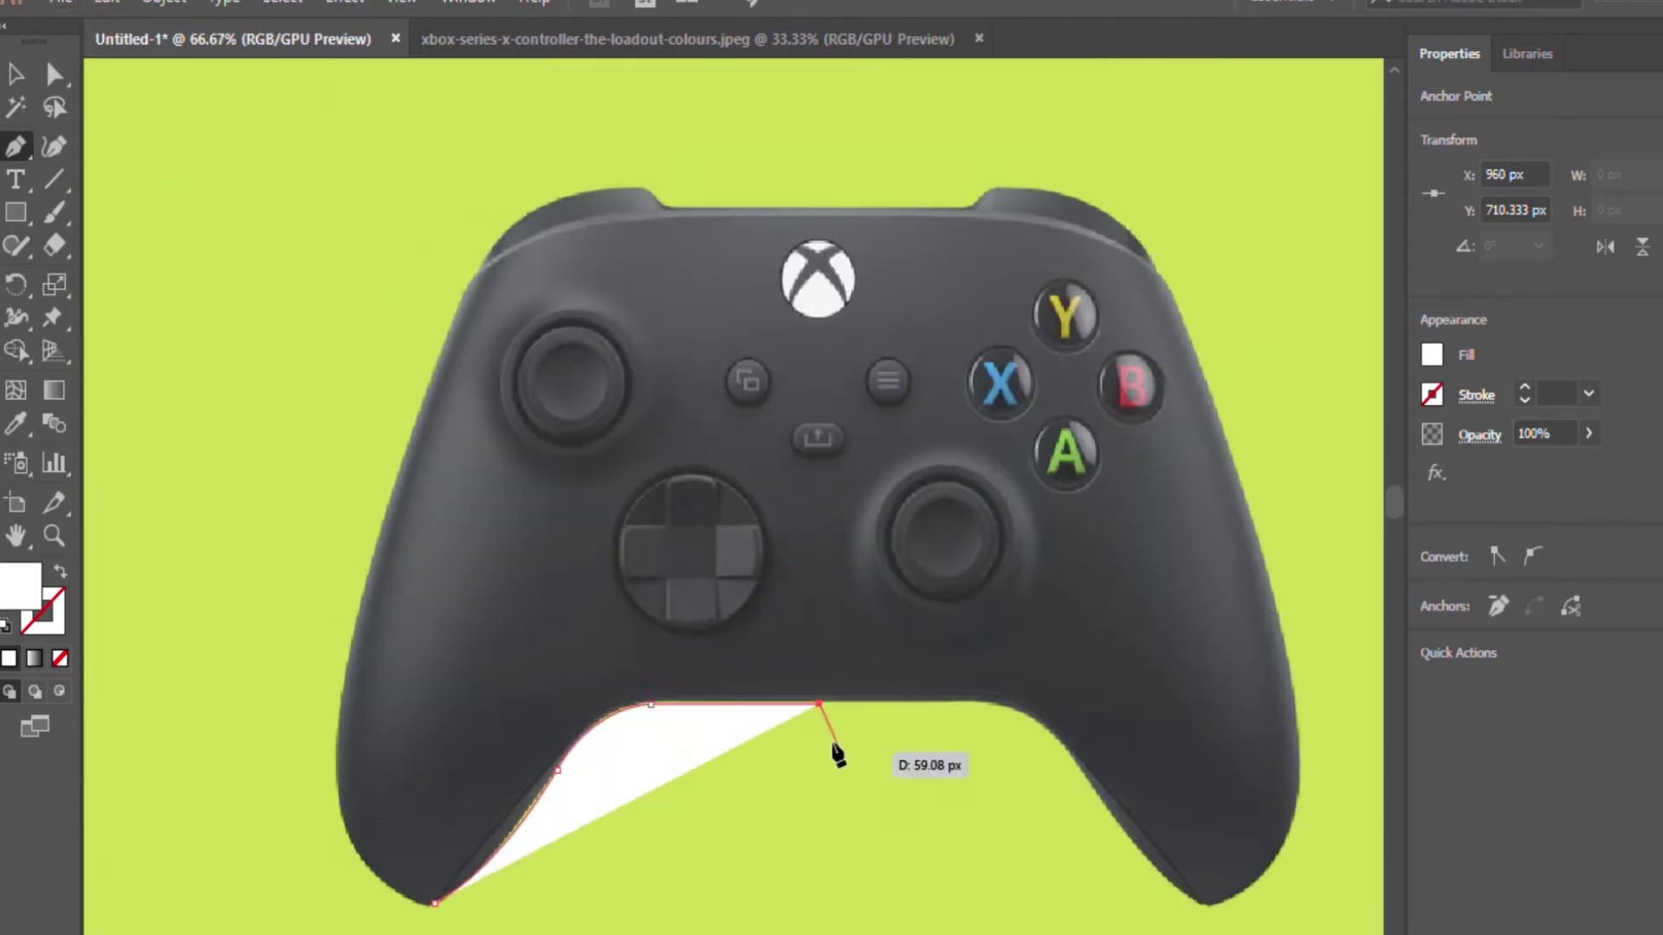
left_click(812, 210)
left_click(663, 204)
scroll(589, 179, "up", 3)
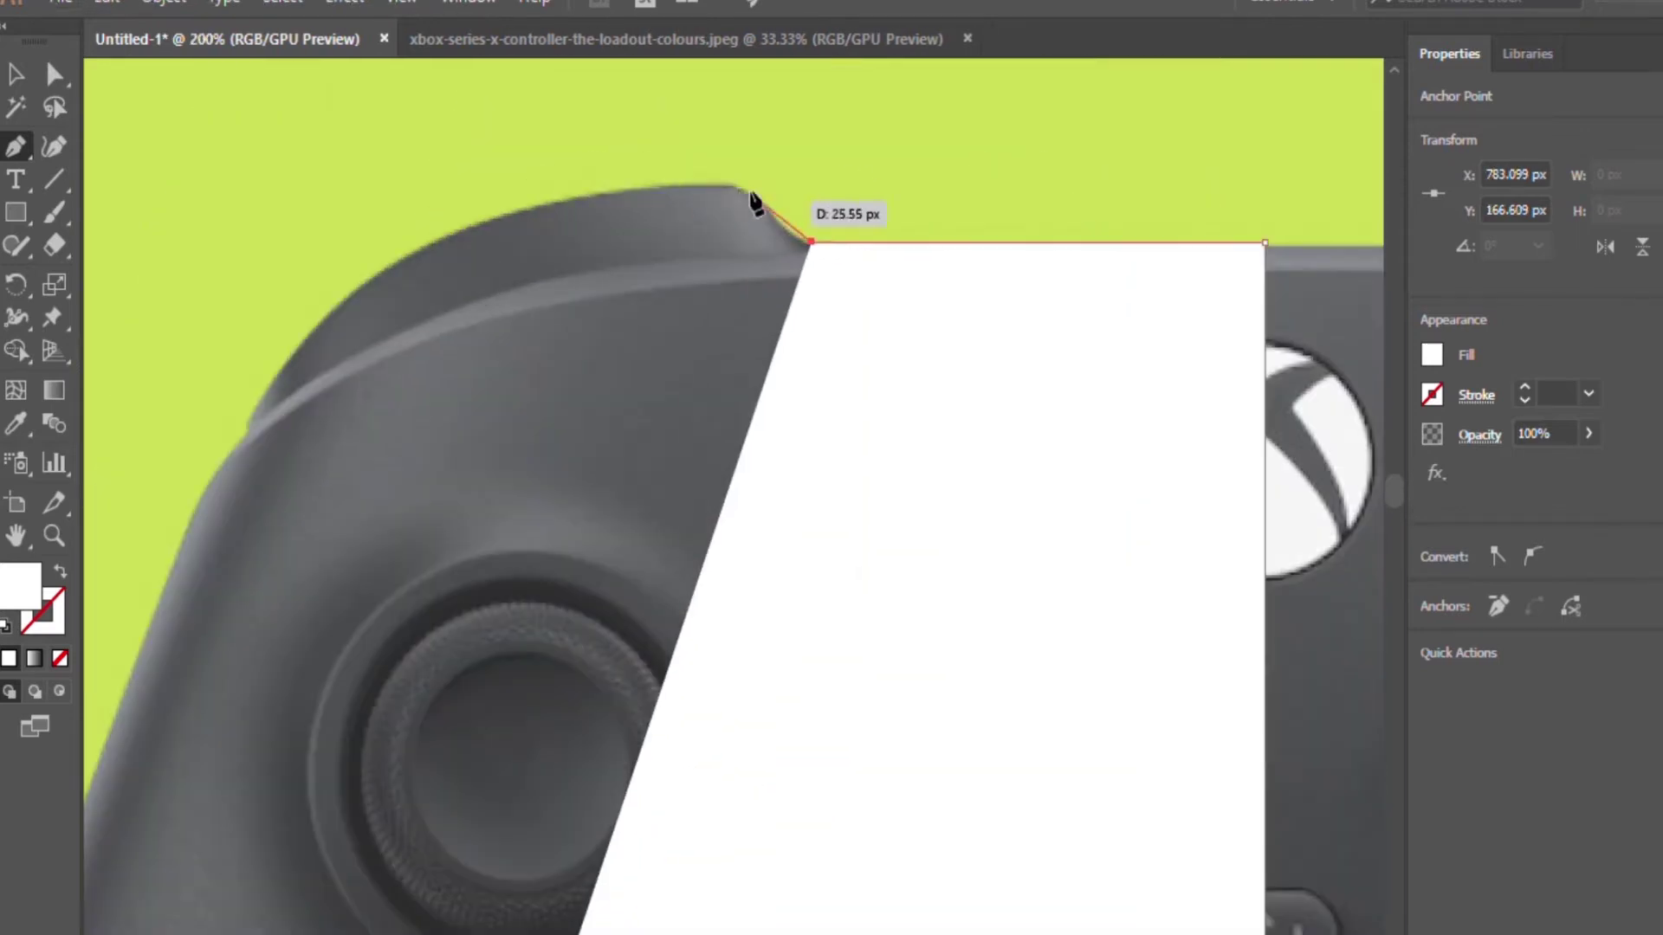
left_click(728, 184)
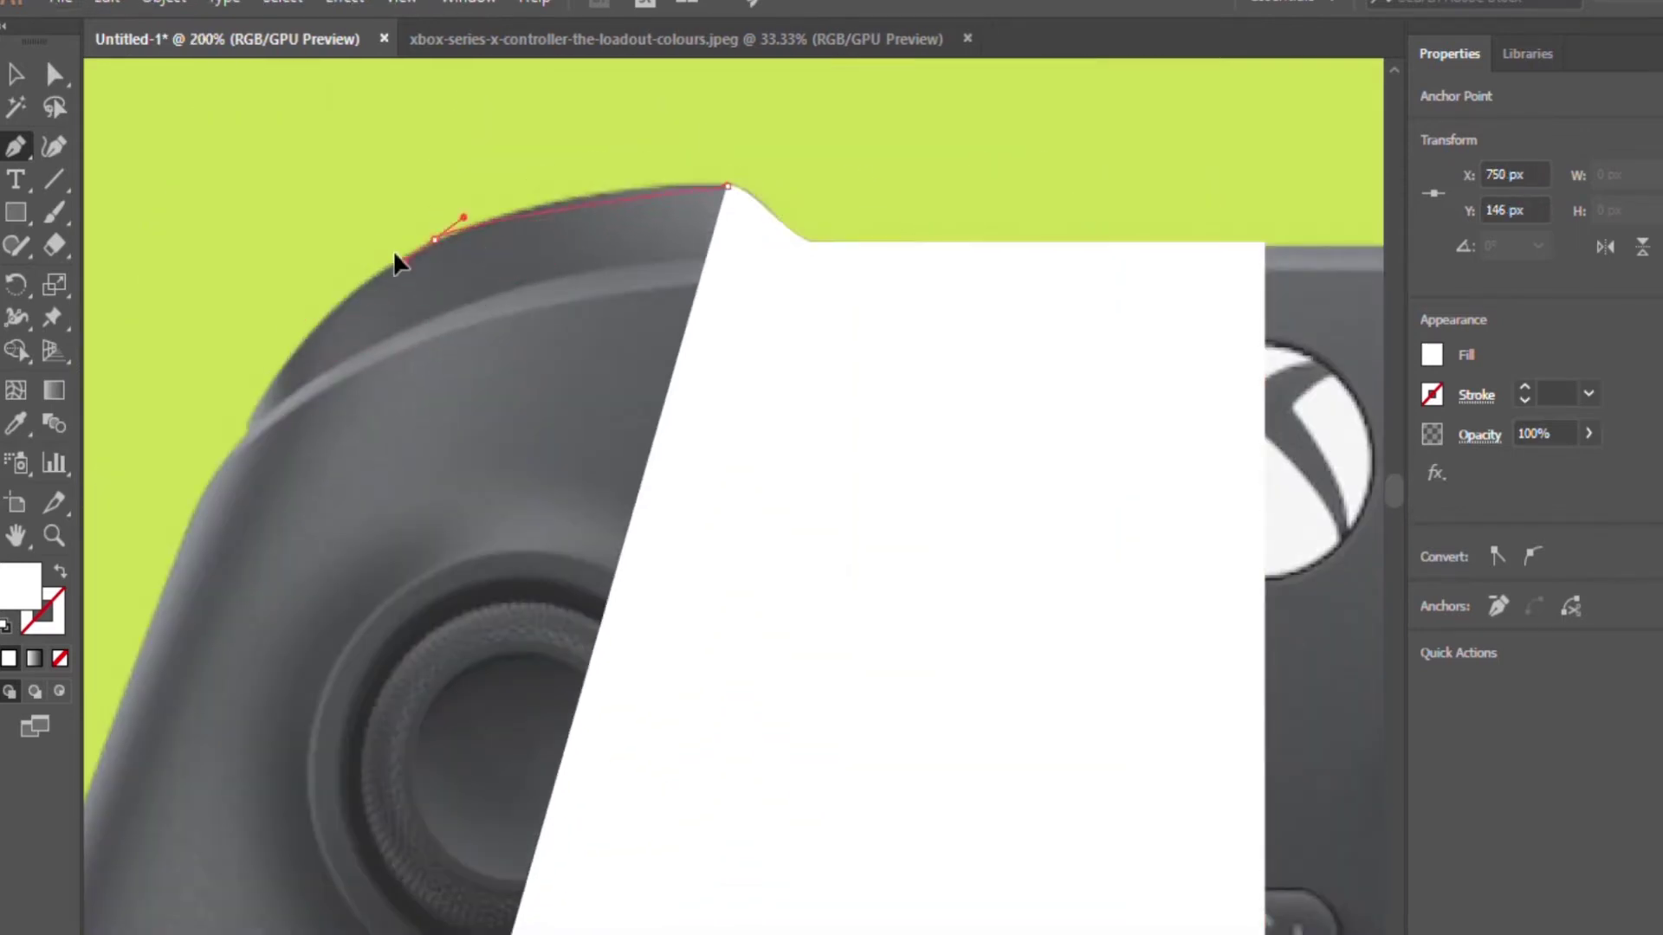
- Curve the path over the left bumper, down the left shoulder and around the grip
left_click_drag(279, 298, 284, 302)
left_click_drag(250, 419, 137, 583)
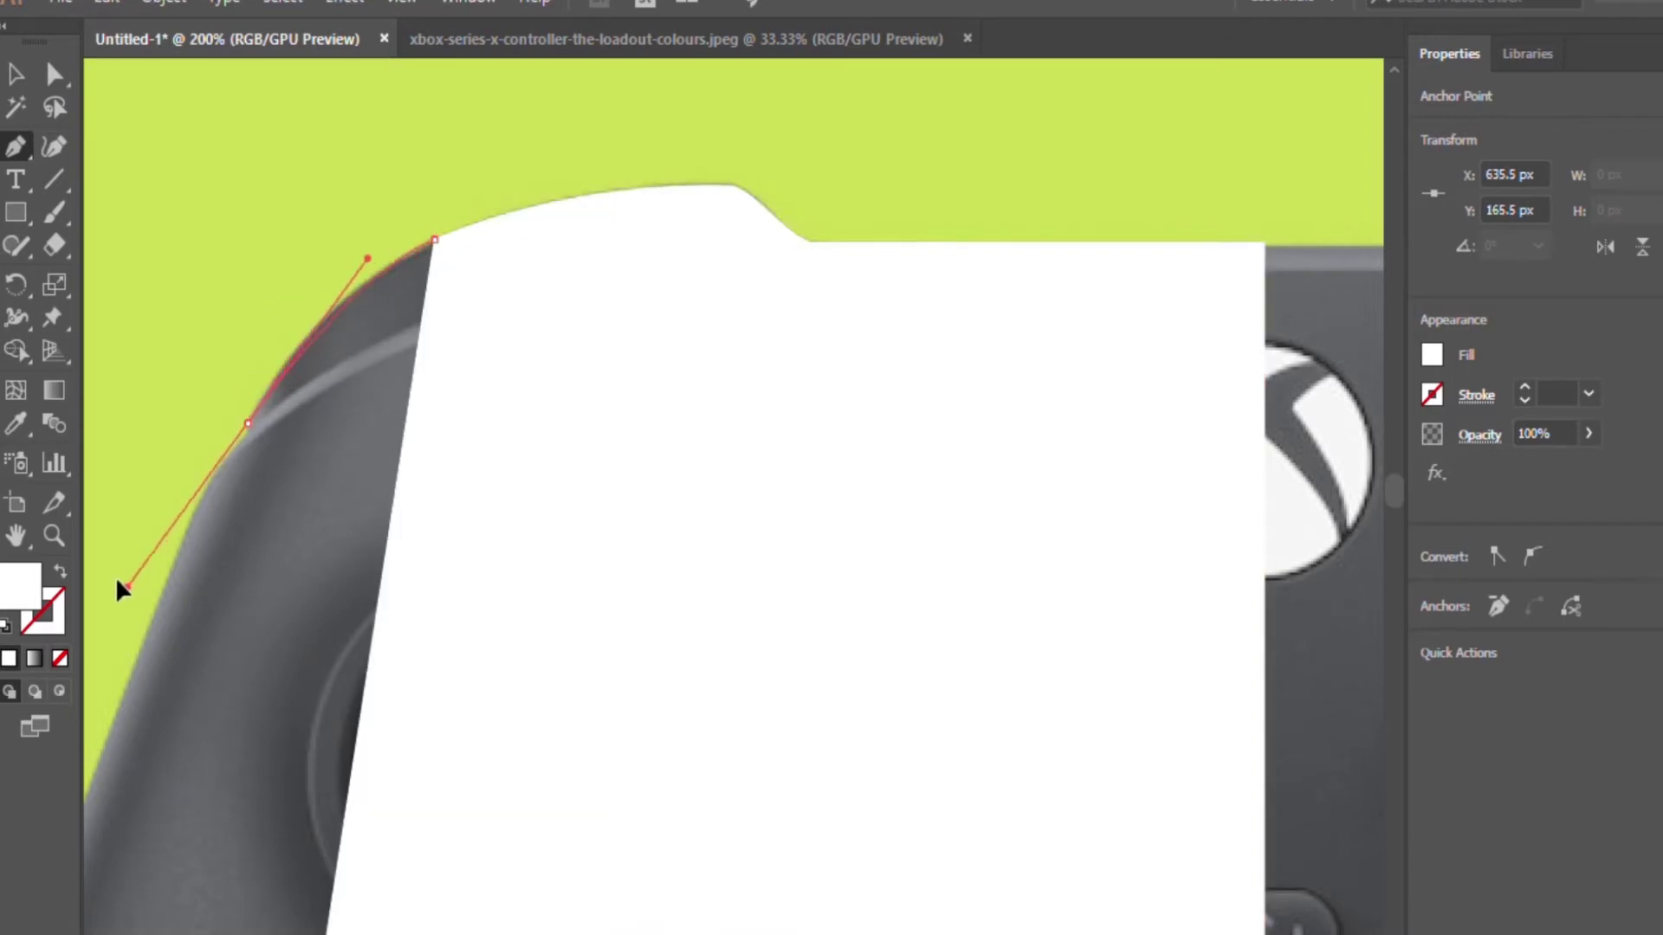
key("slash")
scroll(179, 452, "up", 2)
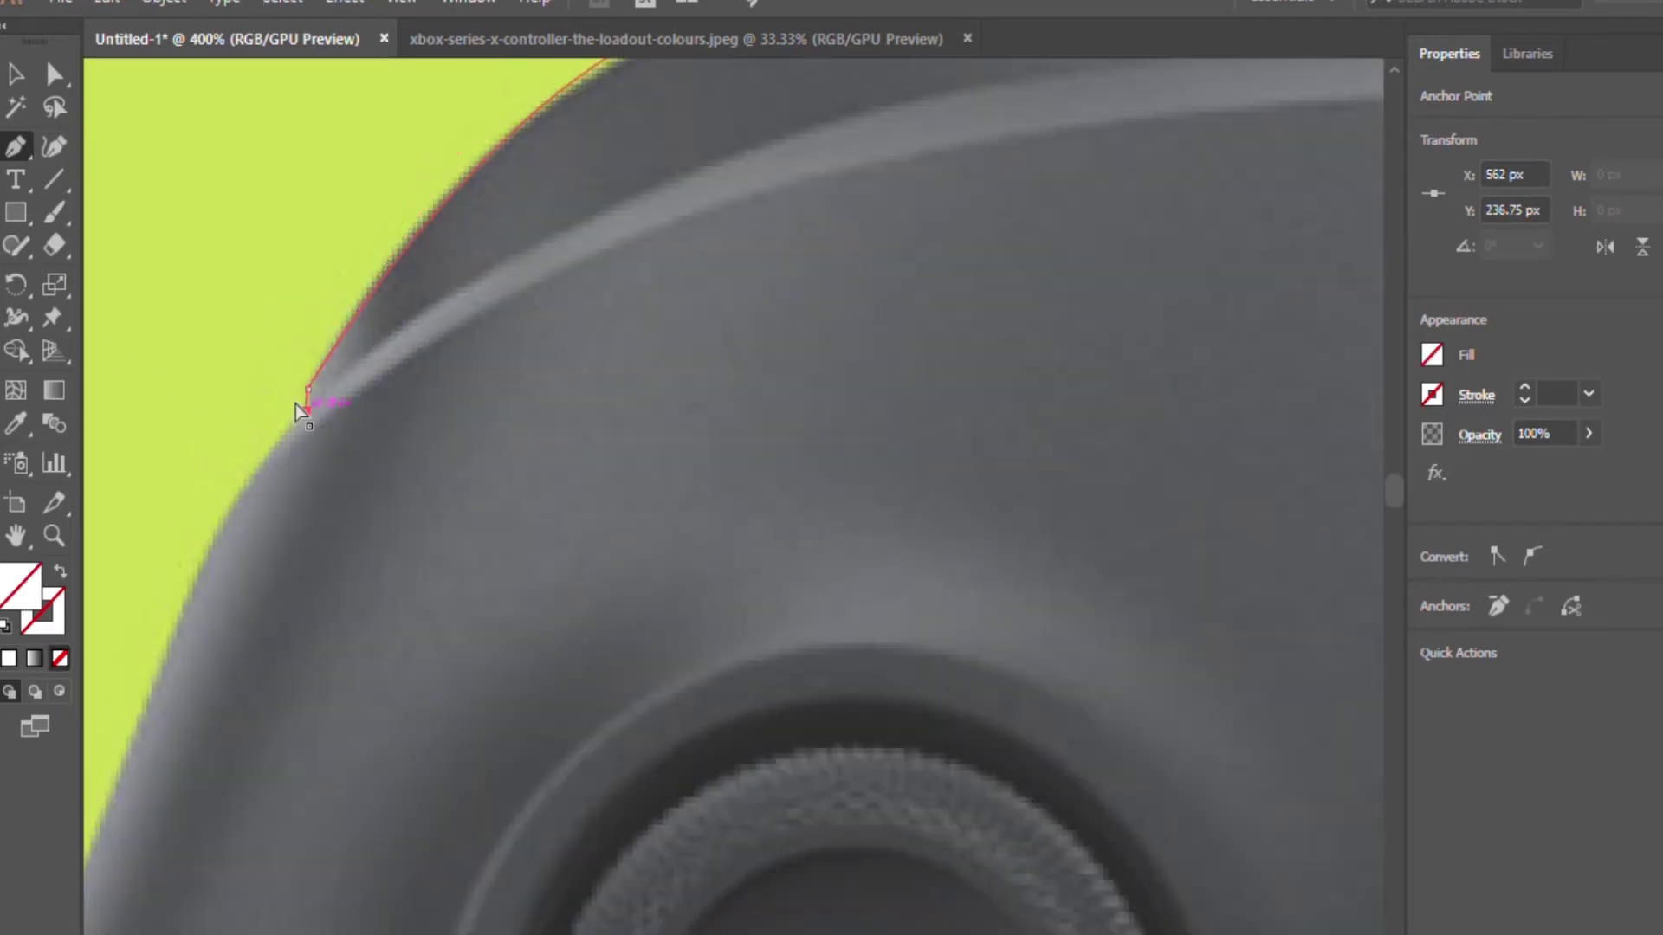
scroll(295, 404, "down", 3)
scroll(248, 427, "down", 3)
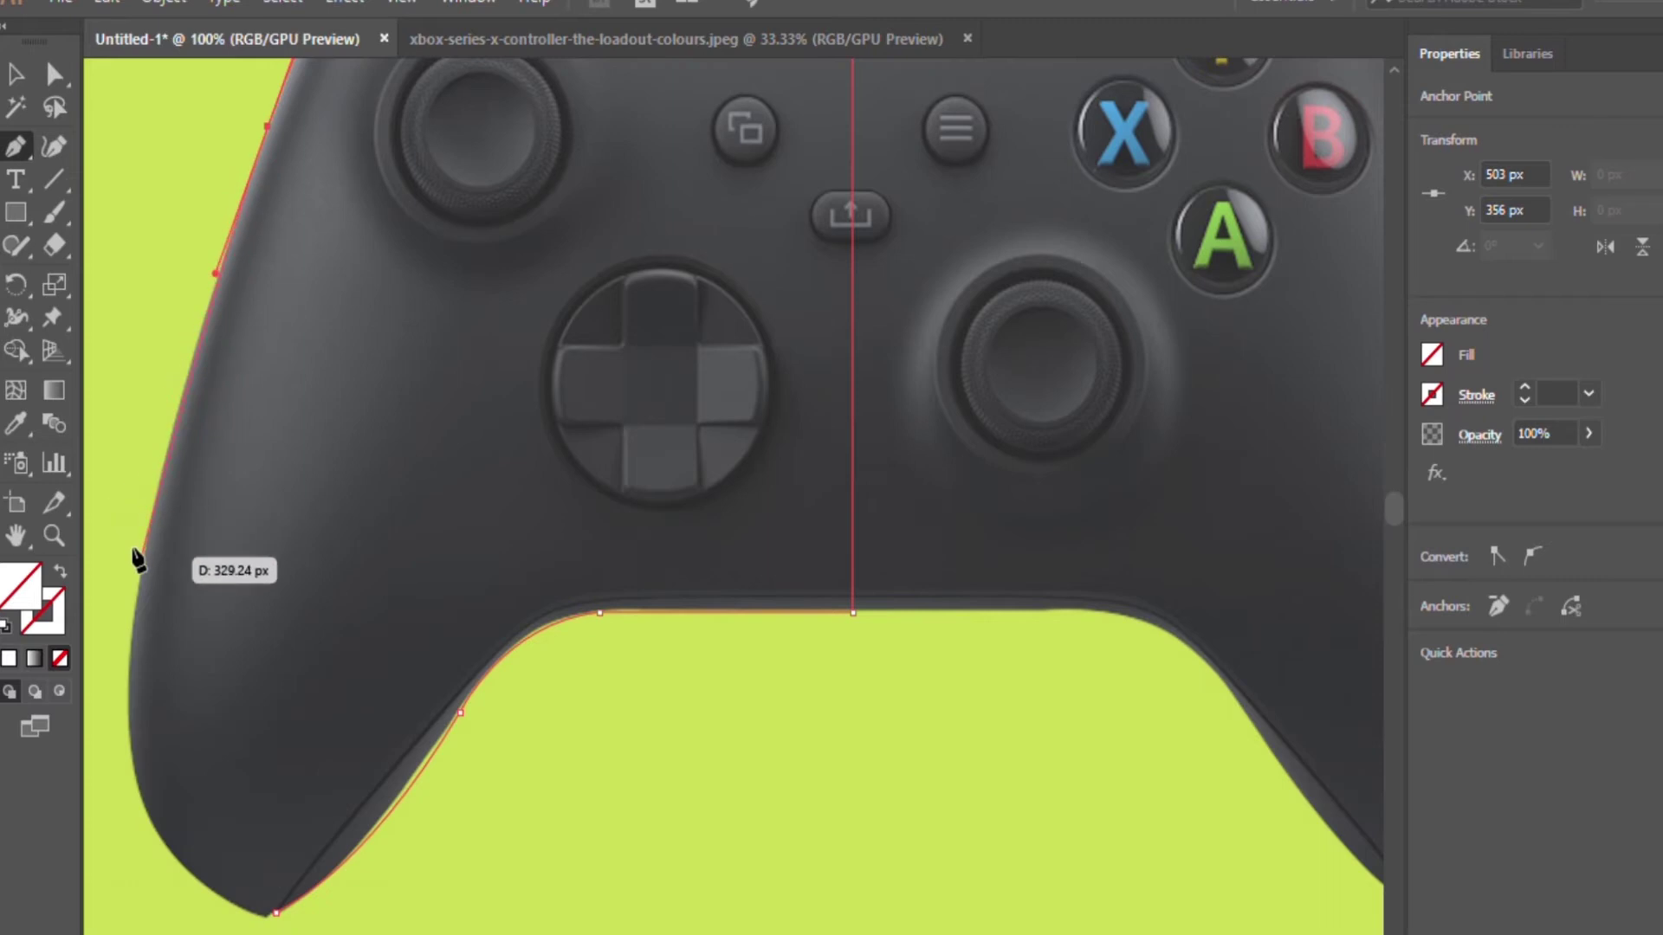
scroll(137, 561, "down", 3)
left_click_drag(152, 594, 184, 658)
scroll(260, 689, "up", 2)
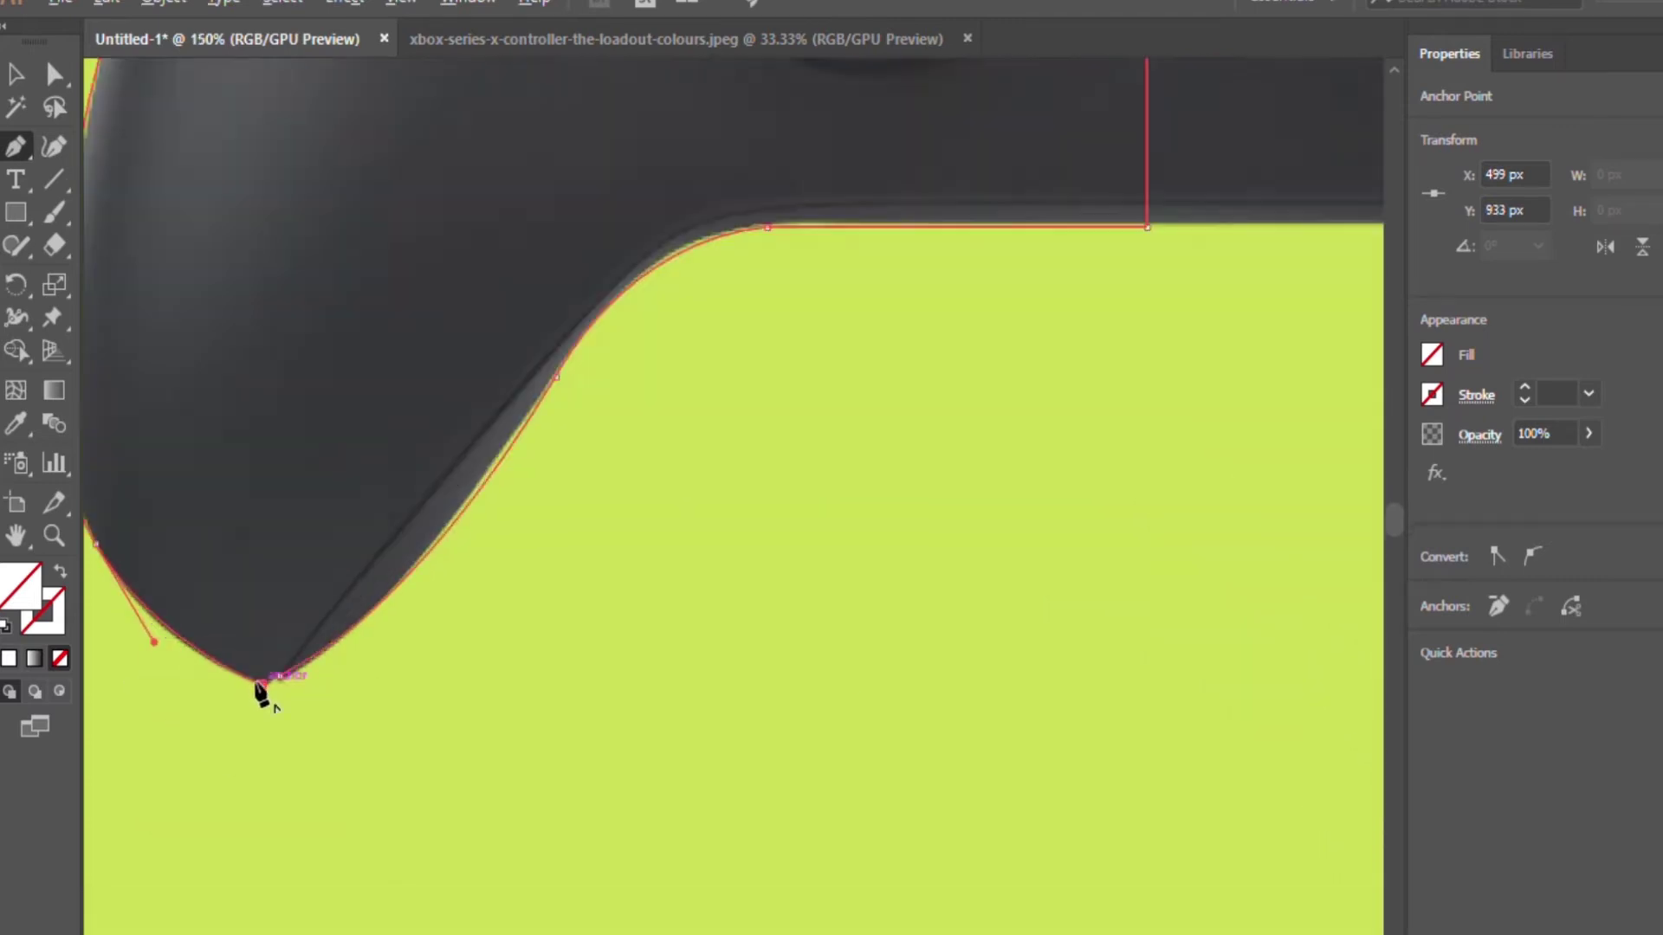
scroll(269, 680, "up", 2)
scroll(300, 649, "down", 3)
scroll(456, 642, "down", 3)
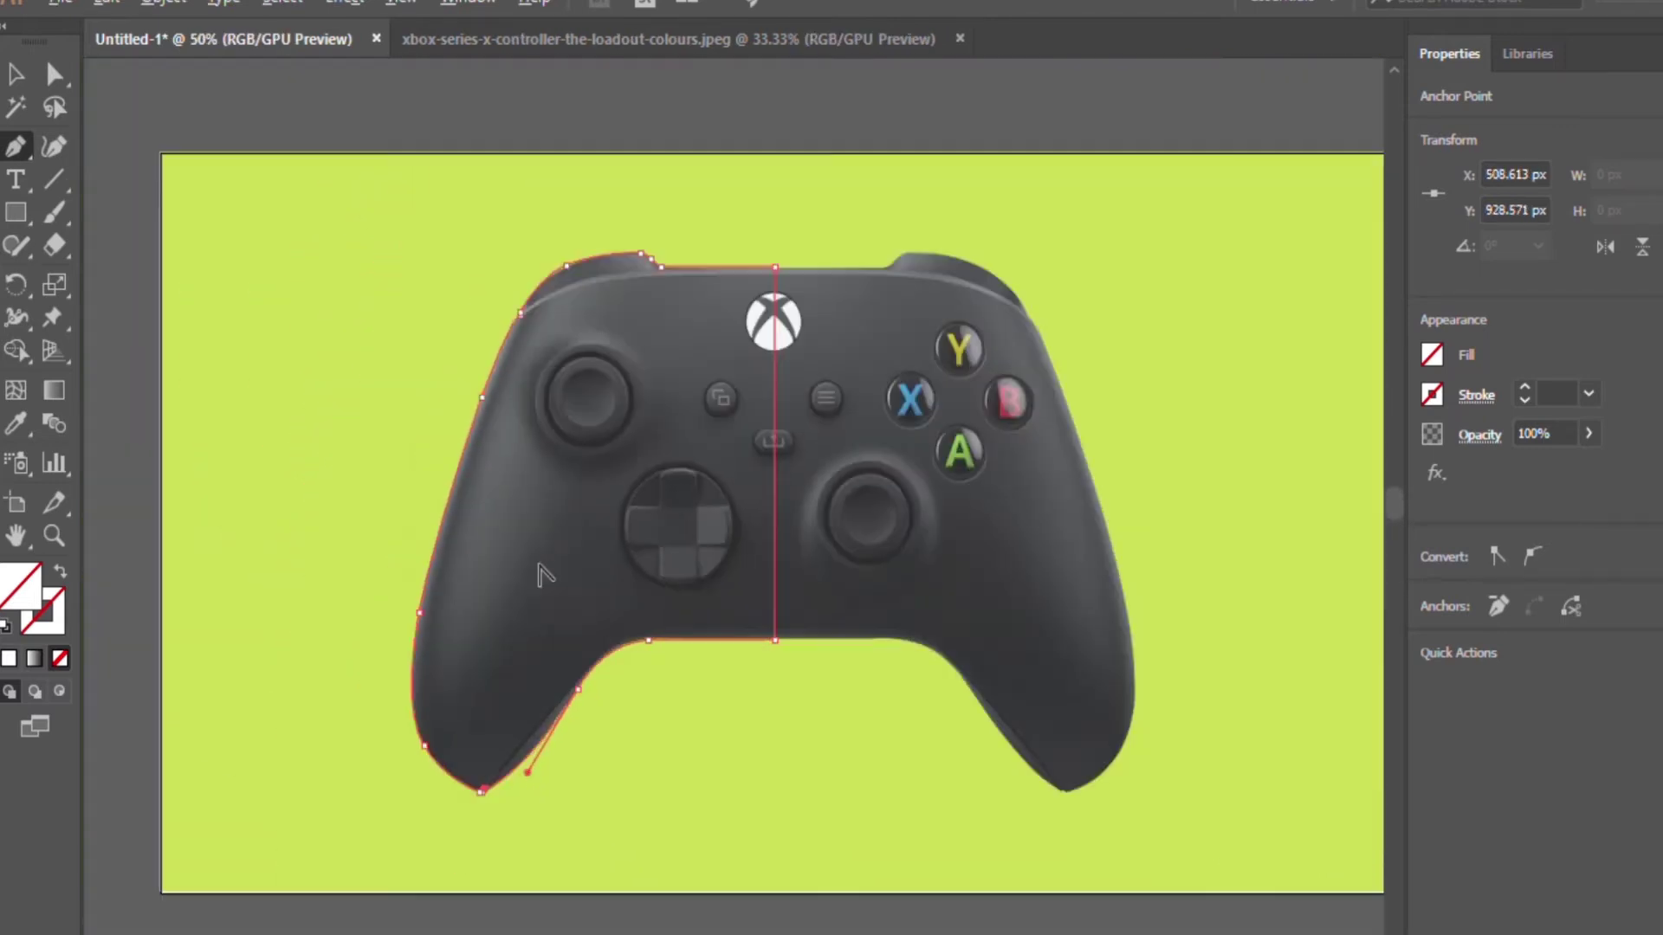
- Select the left-half outline and place a vertically reflected copy over the right half
key("v")
left_click(990, 455)
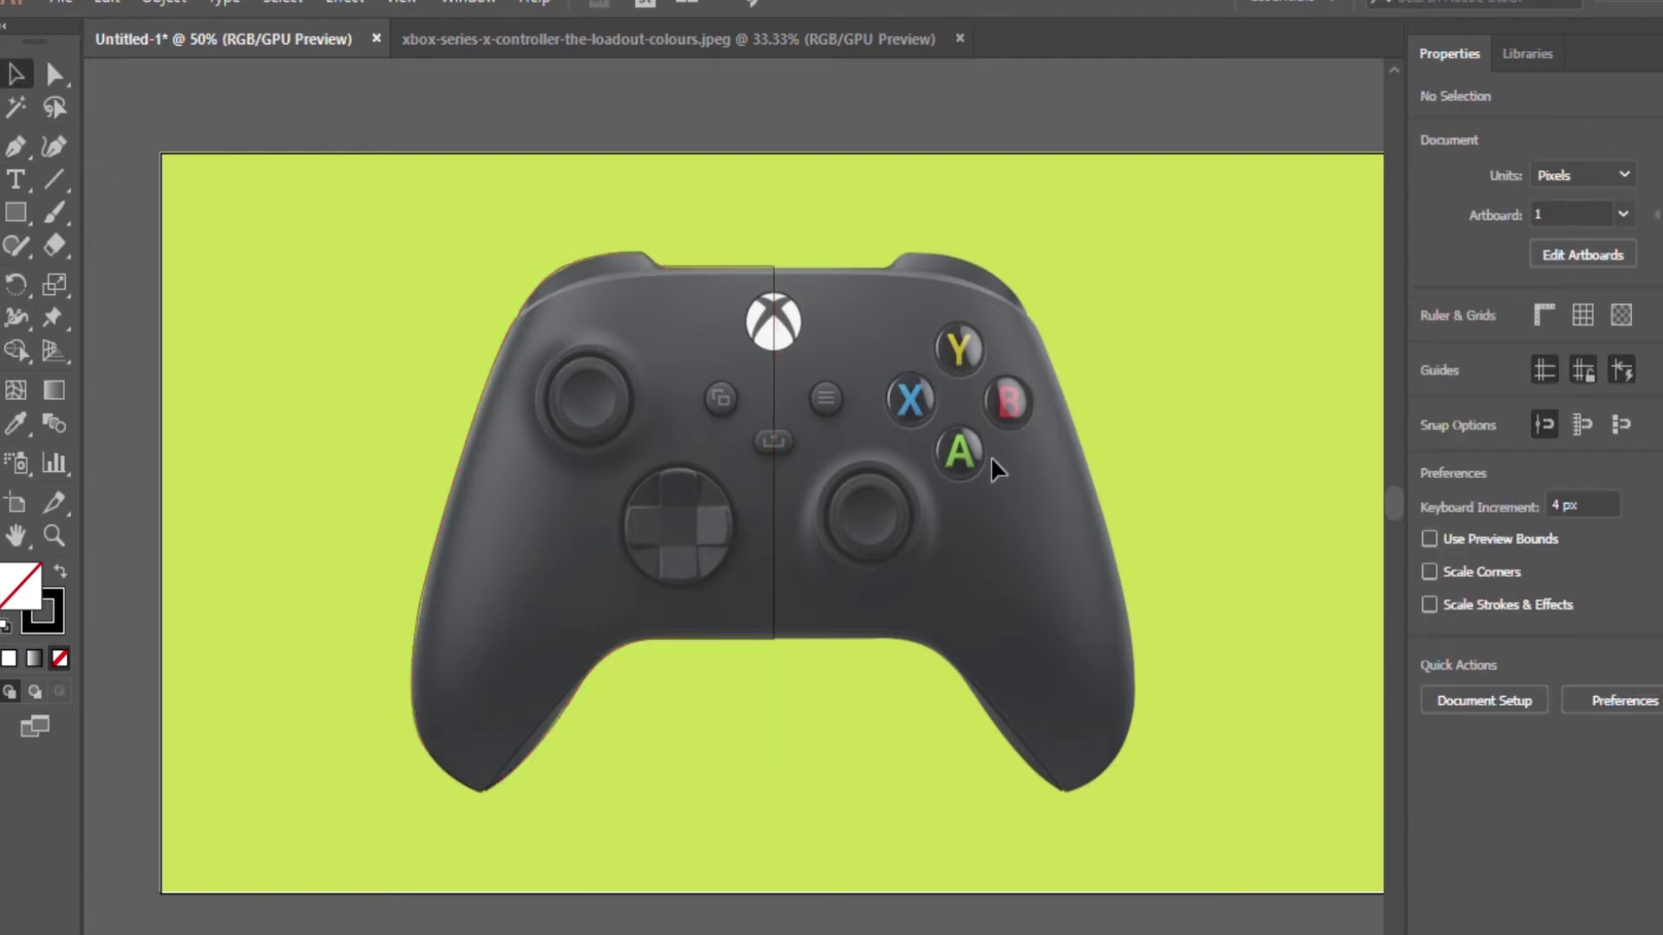
left_click(774, 459)
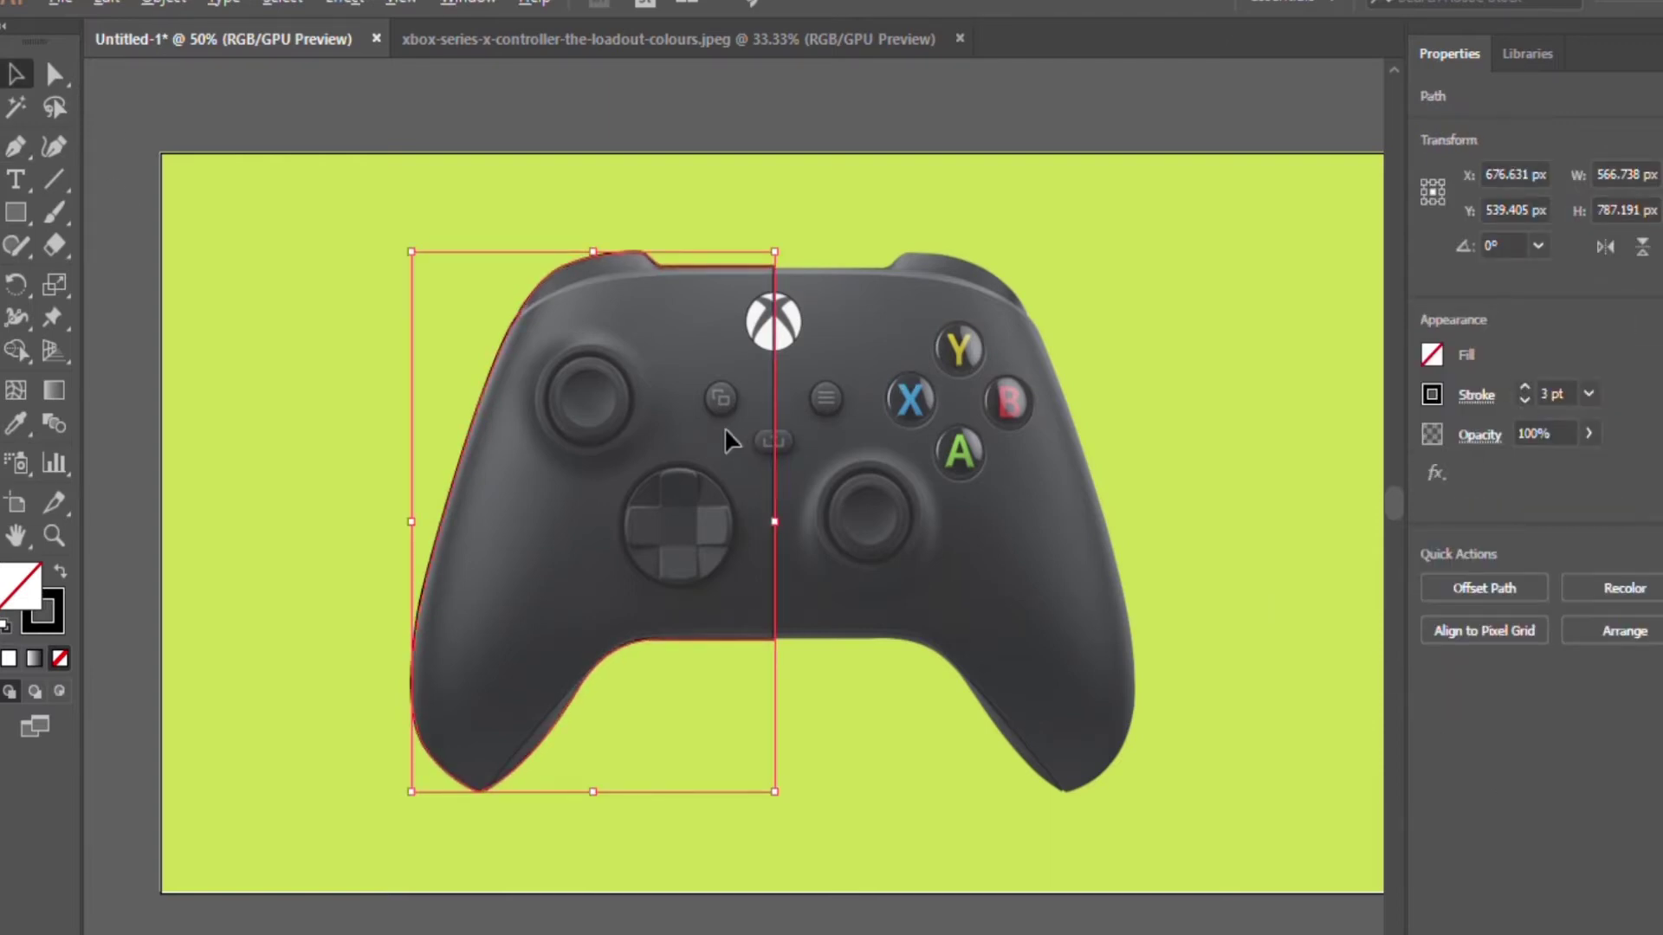
left_click_drag(750, 265, 1064, 270)
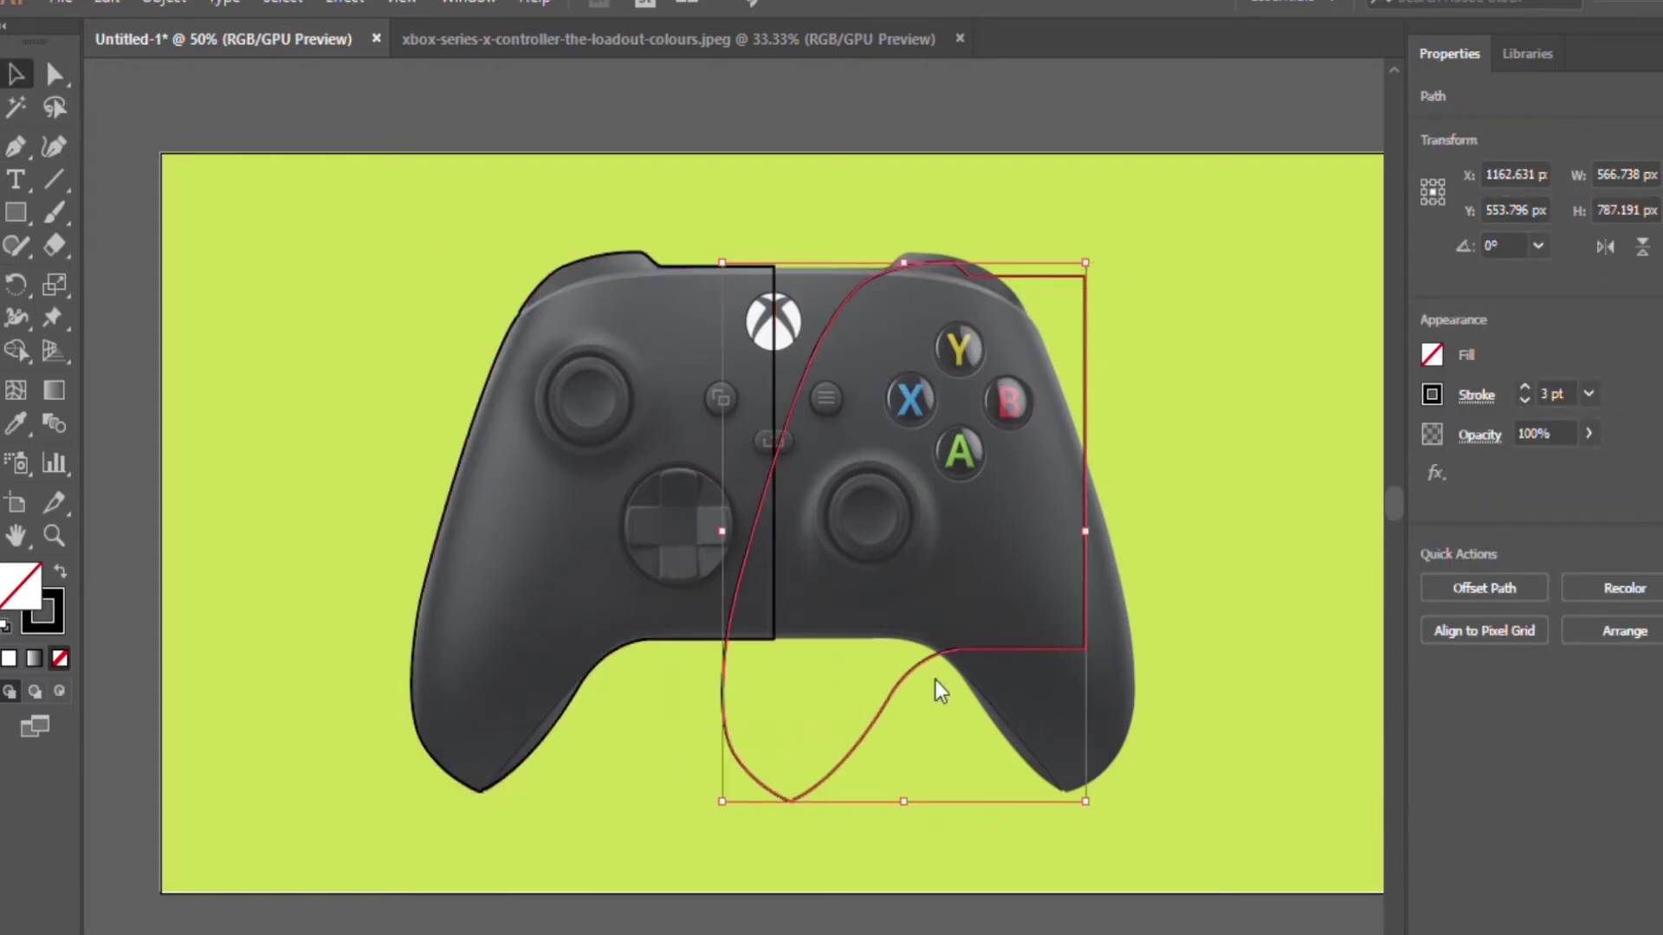
left_click_drag(855, 642, 1057, 376)
left_click(1193, 405)
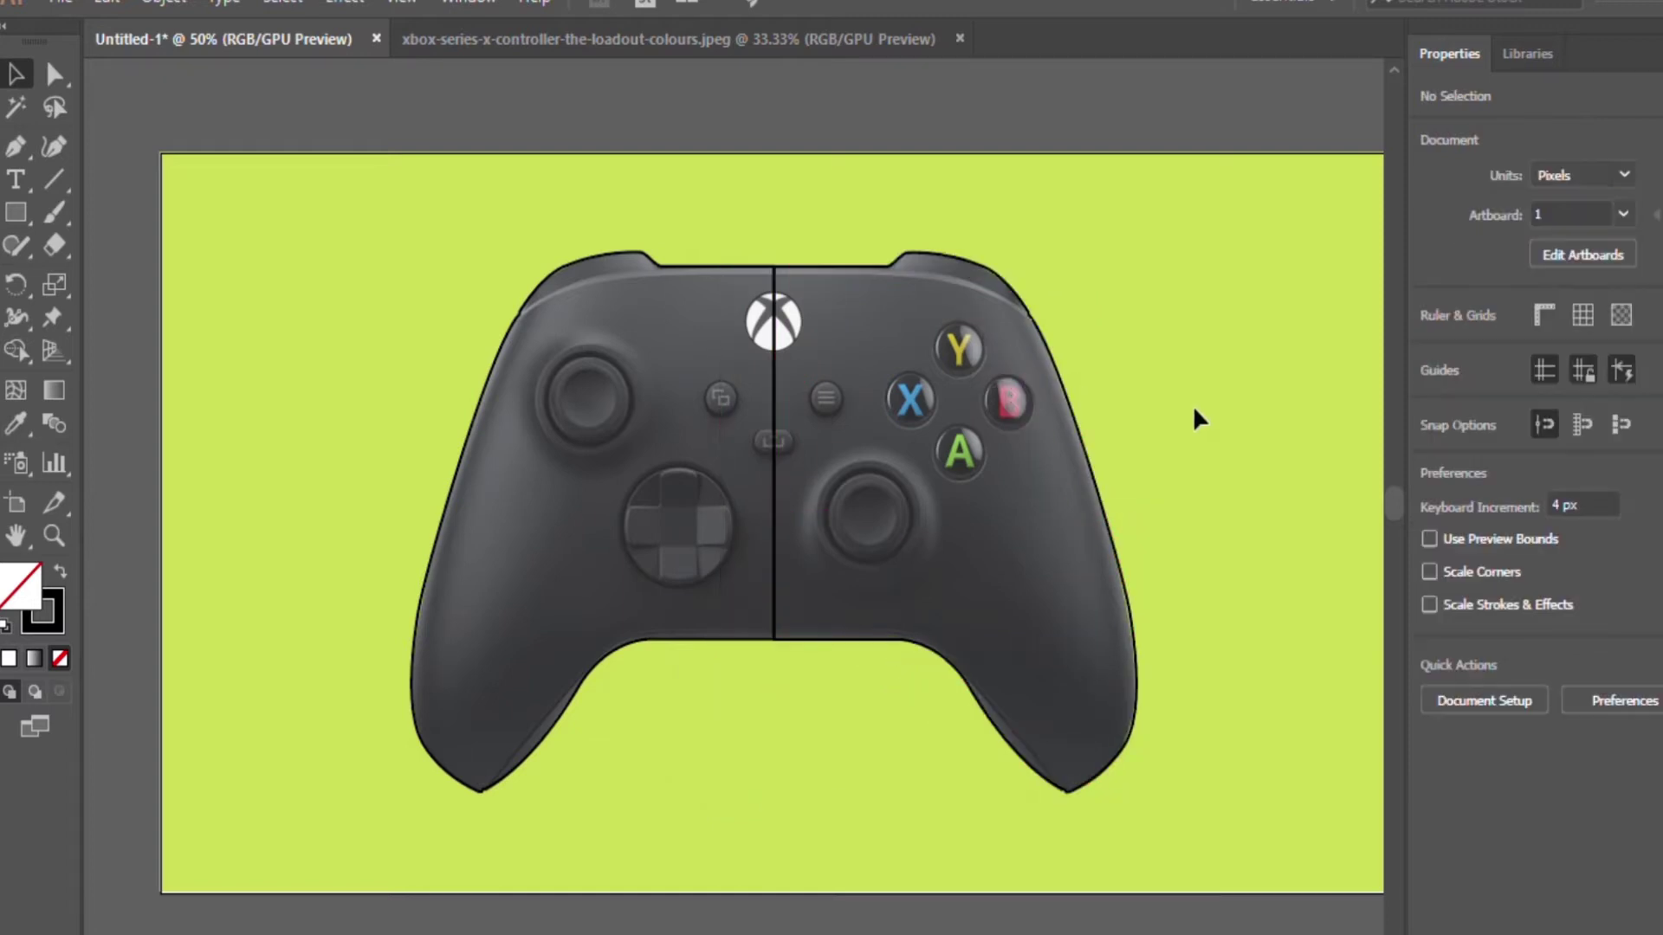
left_click(807, 260)
key("ctrl+plus")
key("ctrl+plus")
key("ctrl+plus")
- Move the mirrored right half so it meets the left half at the top centre
key("p")
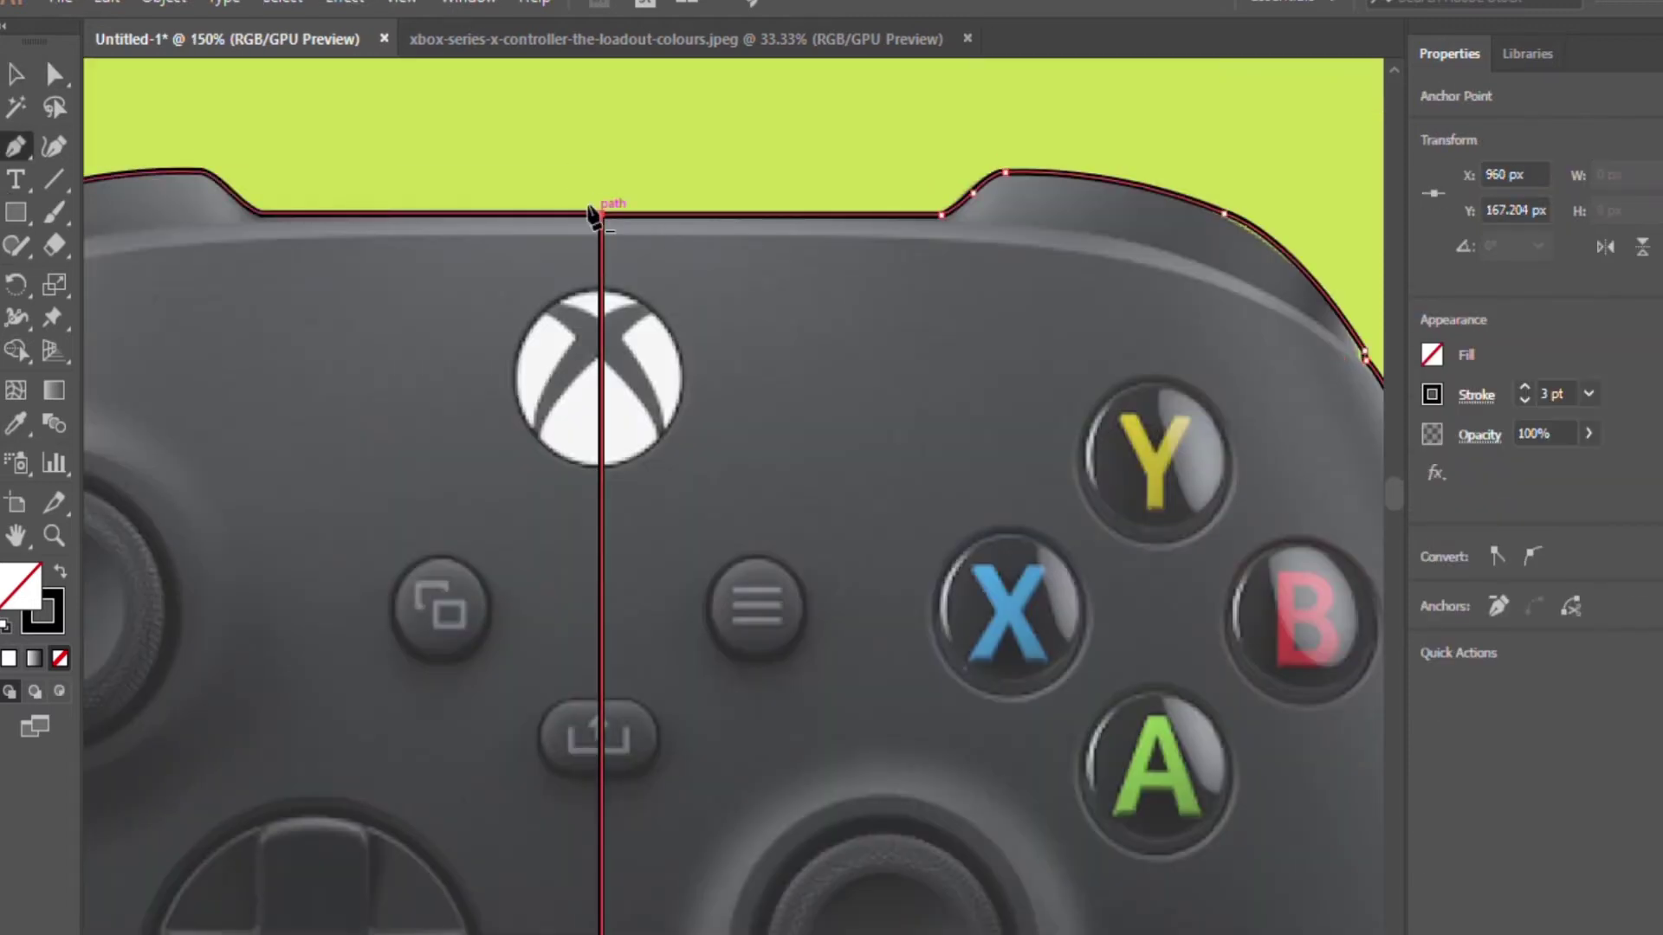
scroll(900, 502, "down", 3)
scroll(901, 511, "down", 3)
scroll(824, 715, "up", 5)
key("a")
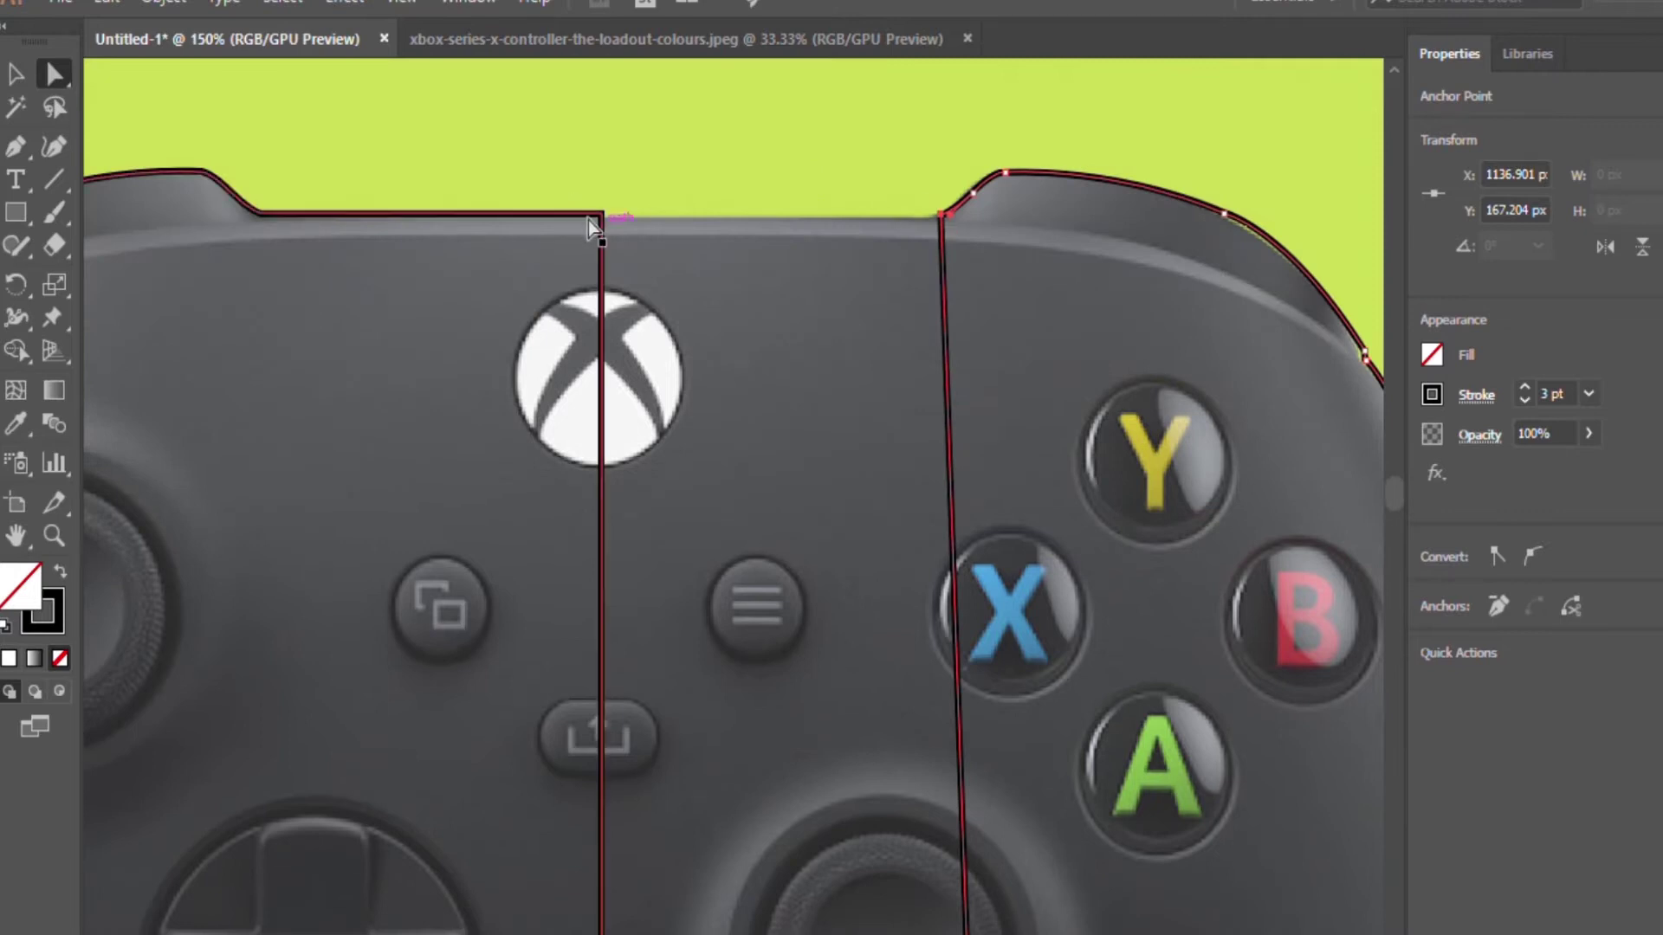
left_click_drag(863, 187, 692, 189)
- Check the joined outline's seam and overall shape in Outline view
key("ctrl+minus")
key("ctrl+minus")
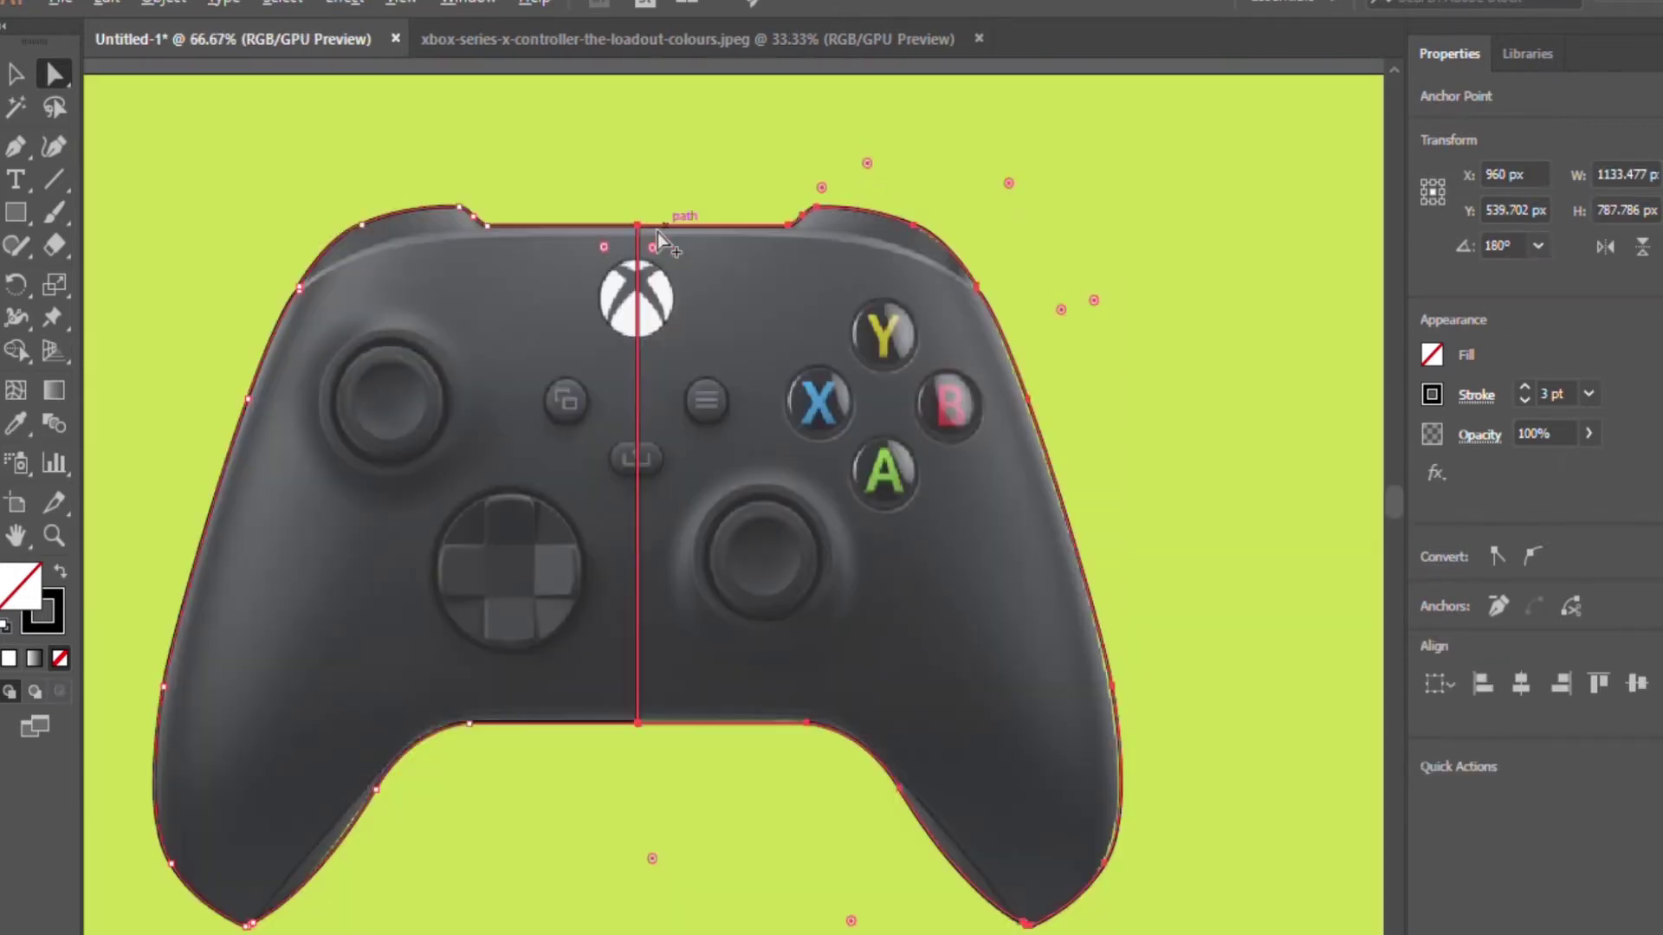
key("ctrl+shift+a")
key("ctrl+plus")
key("ctrl+plus")
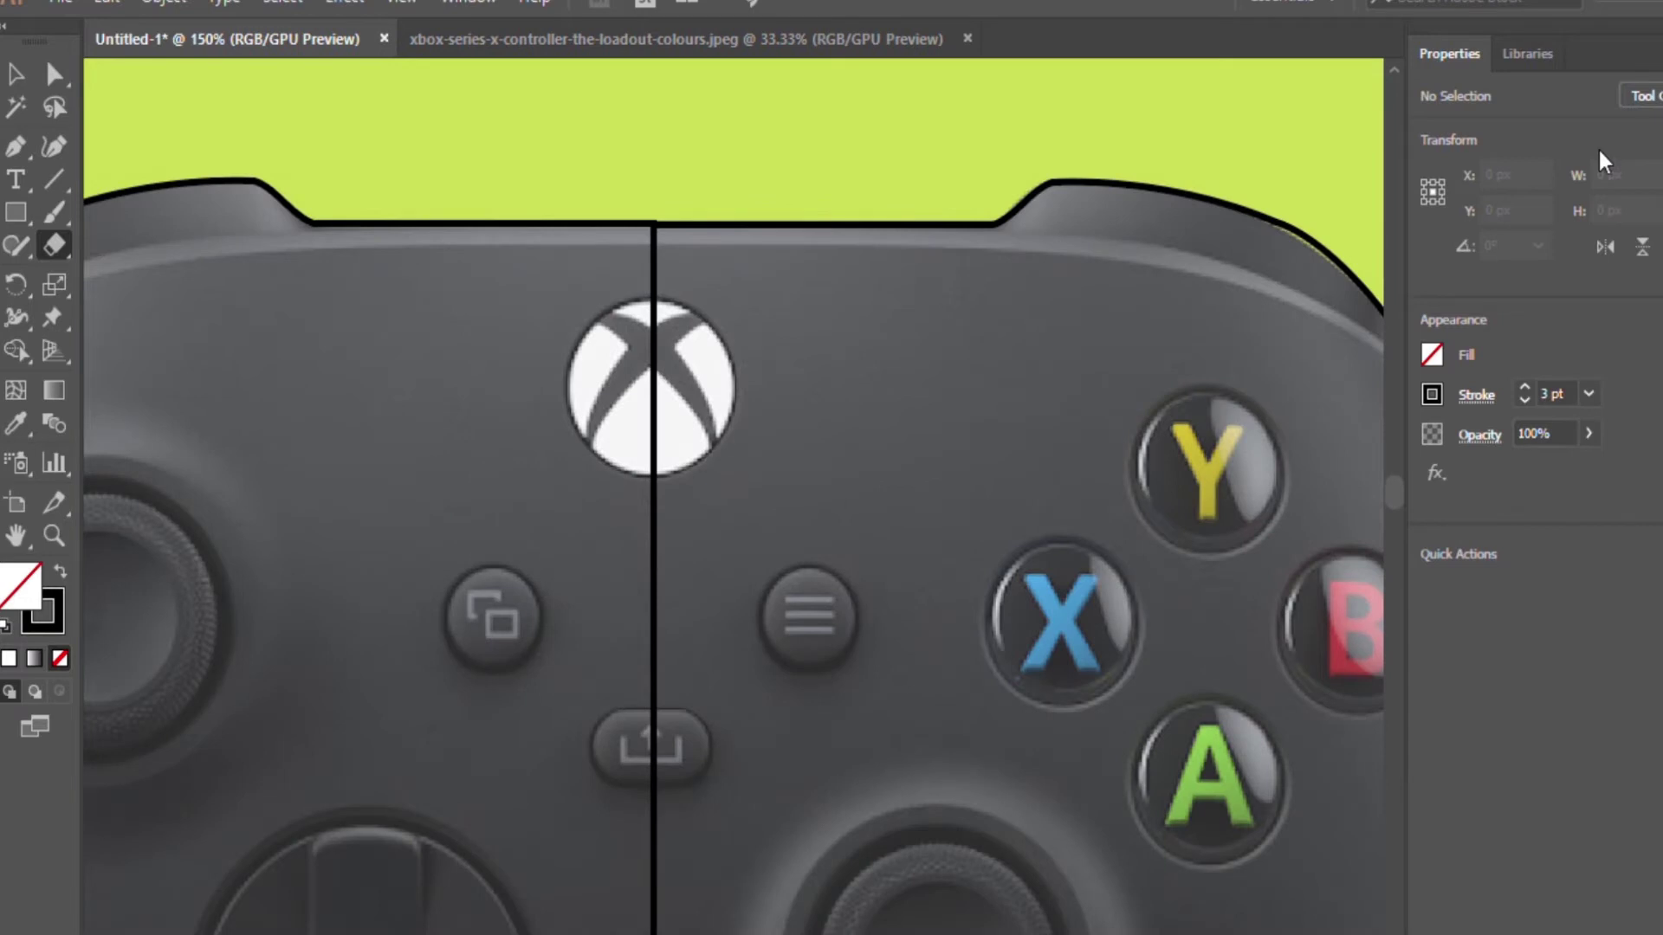
key("ctrl+a")
key("ctrl+minus")
key("ctrl+minus")
key("ctrl+minus")
key("ctrl+plus")
key("ctrl+plus")
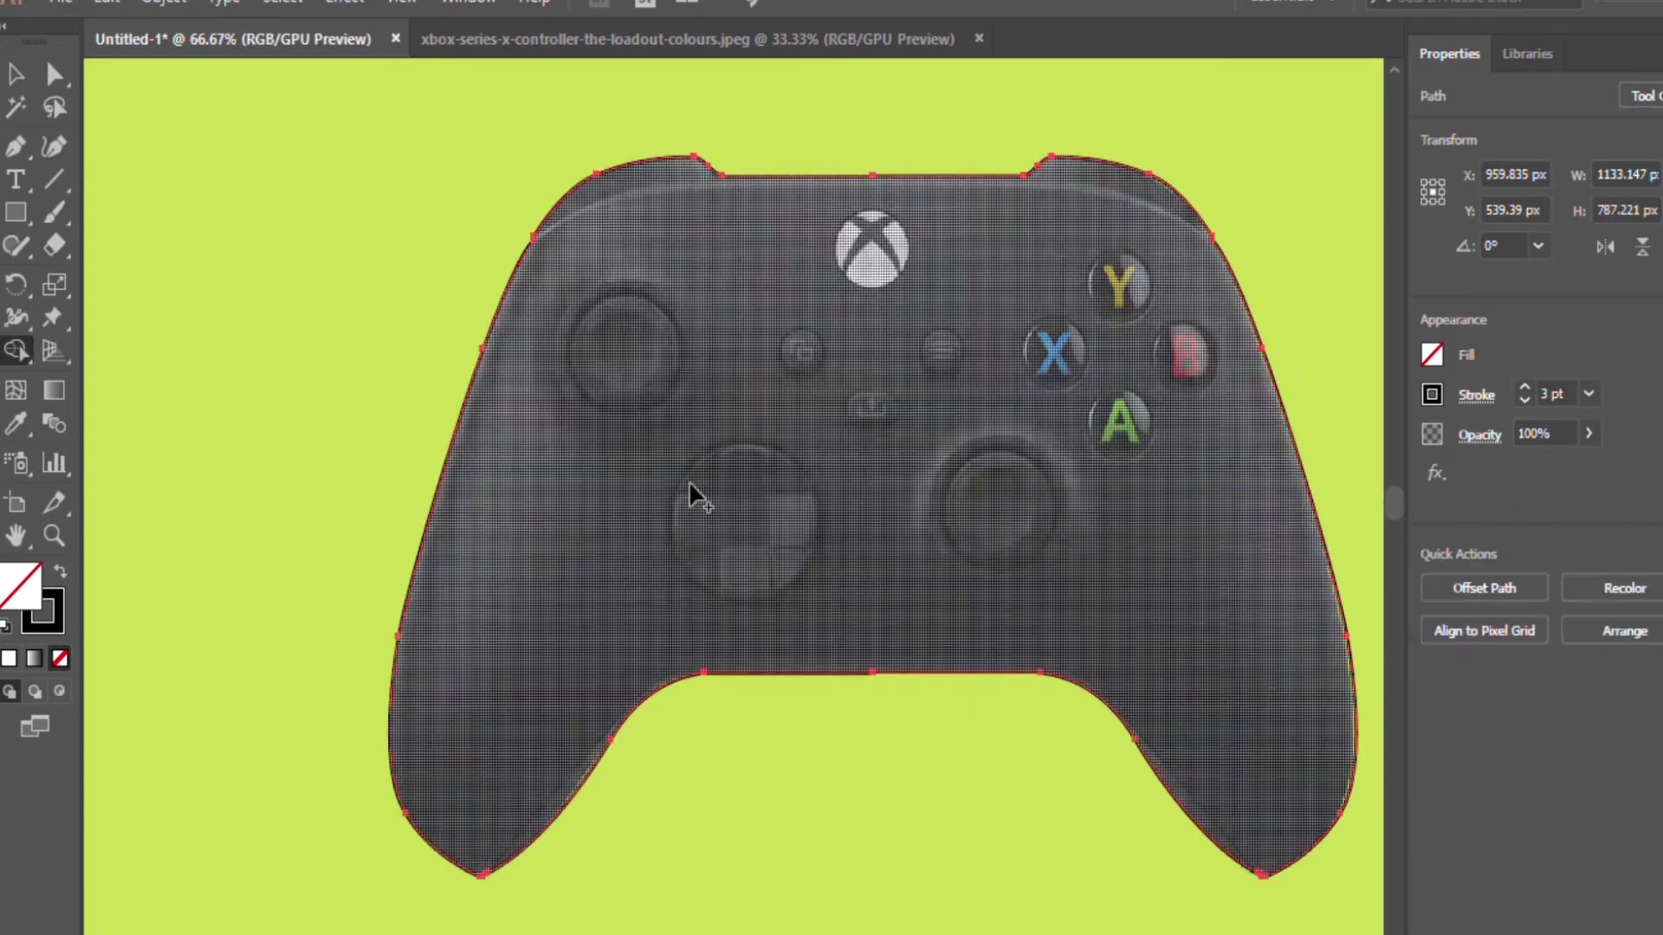
key("ctrl+shift+a")
key("ctrl+y")
key("ctrl+y")
- Start a new curved path at the left grip tip running up the inner grip edge
key("p")
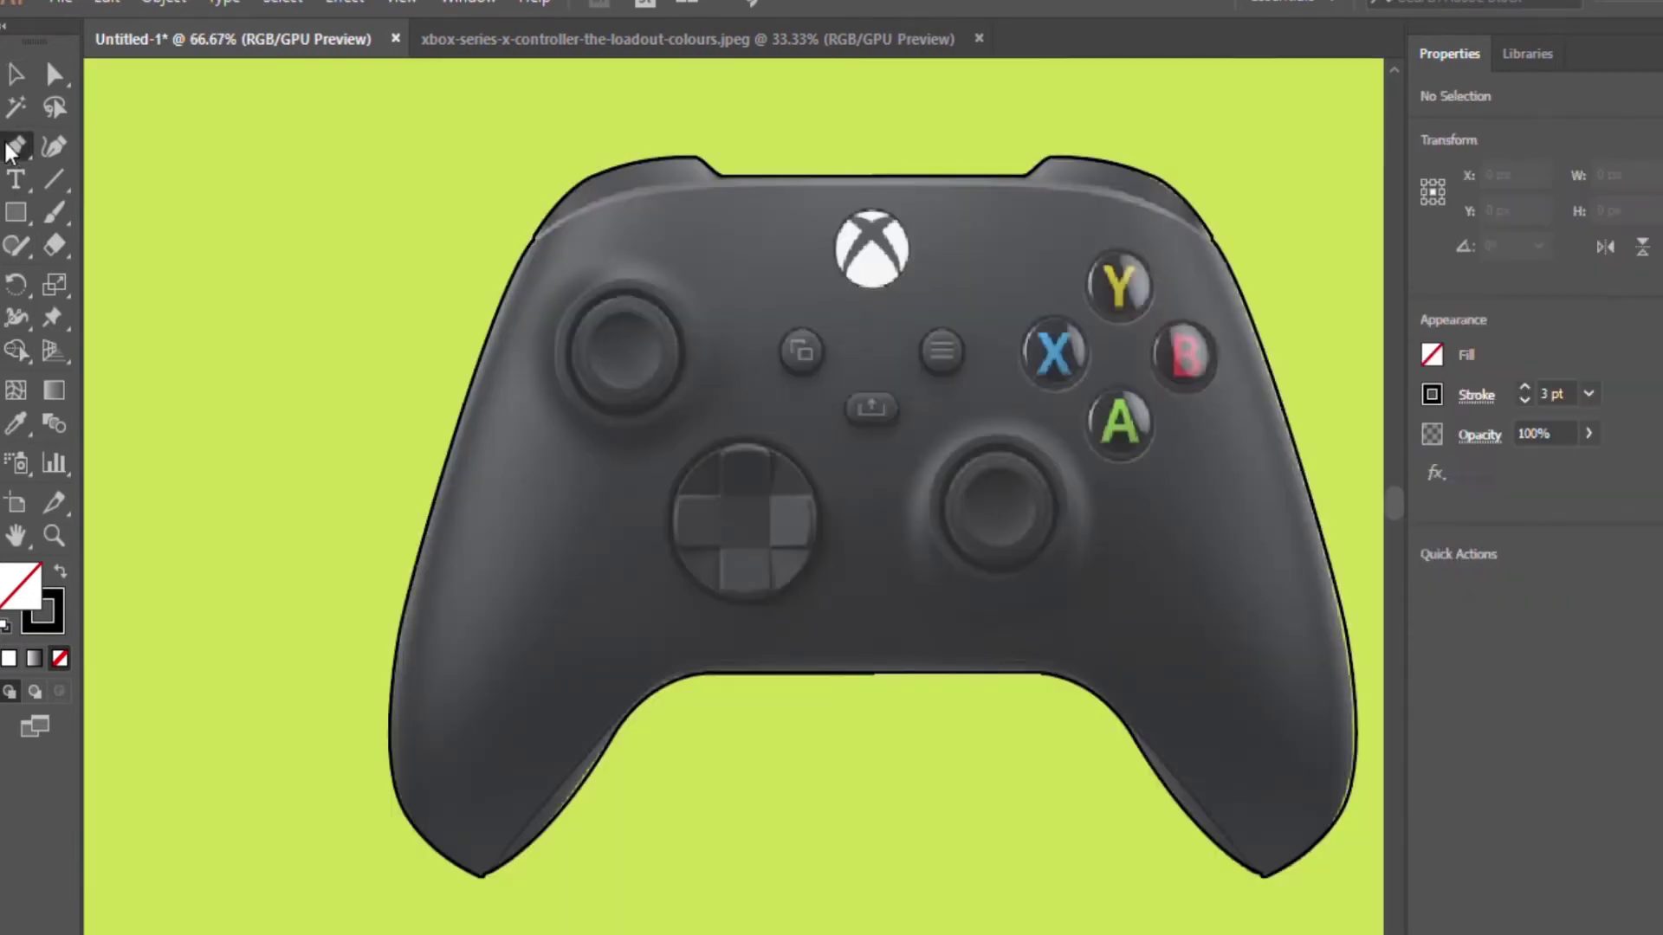
scroll(485, 880, "up", 2)
left_click_drag(429, 893, 725, 557)
scroll(537, 780, "up", 1)
left_click_drag(550, 750, 655, 622)
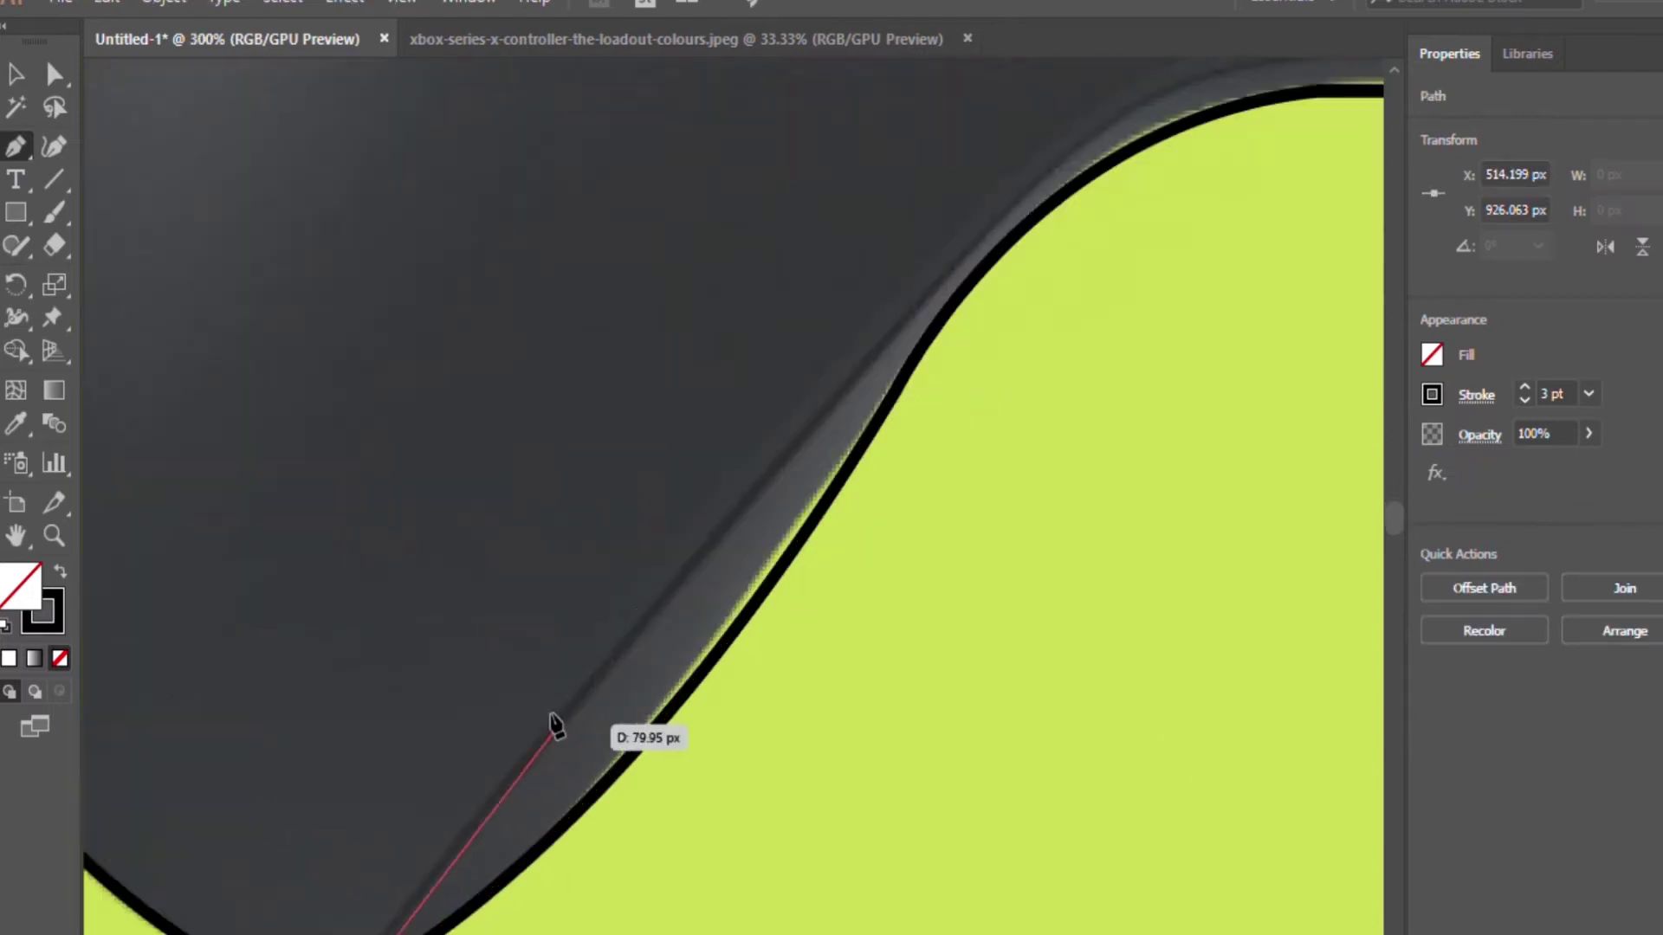
left_click_drag(779, 459, 957, 271)
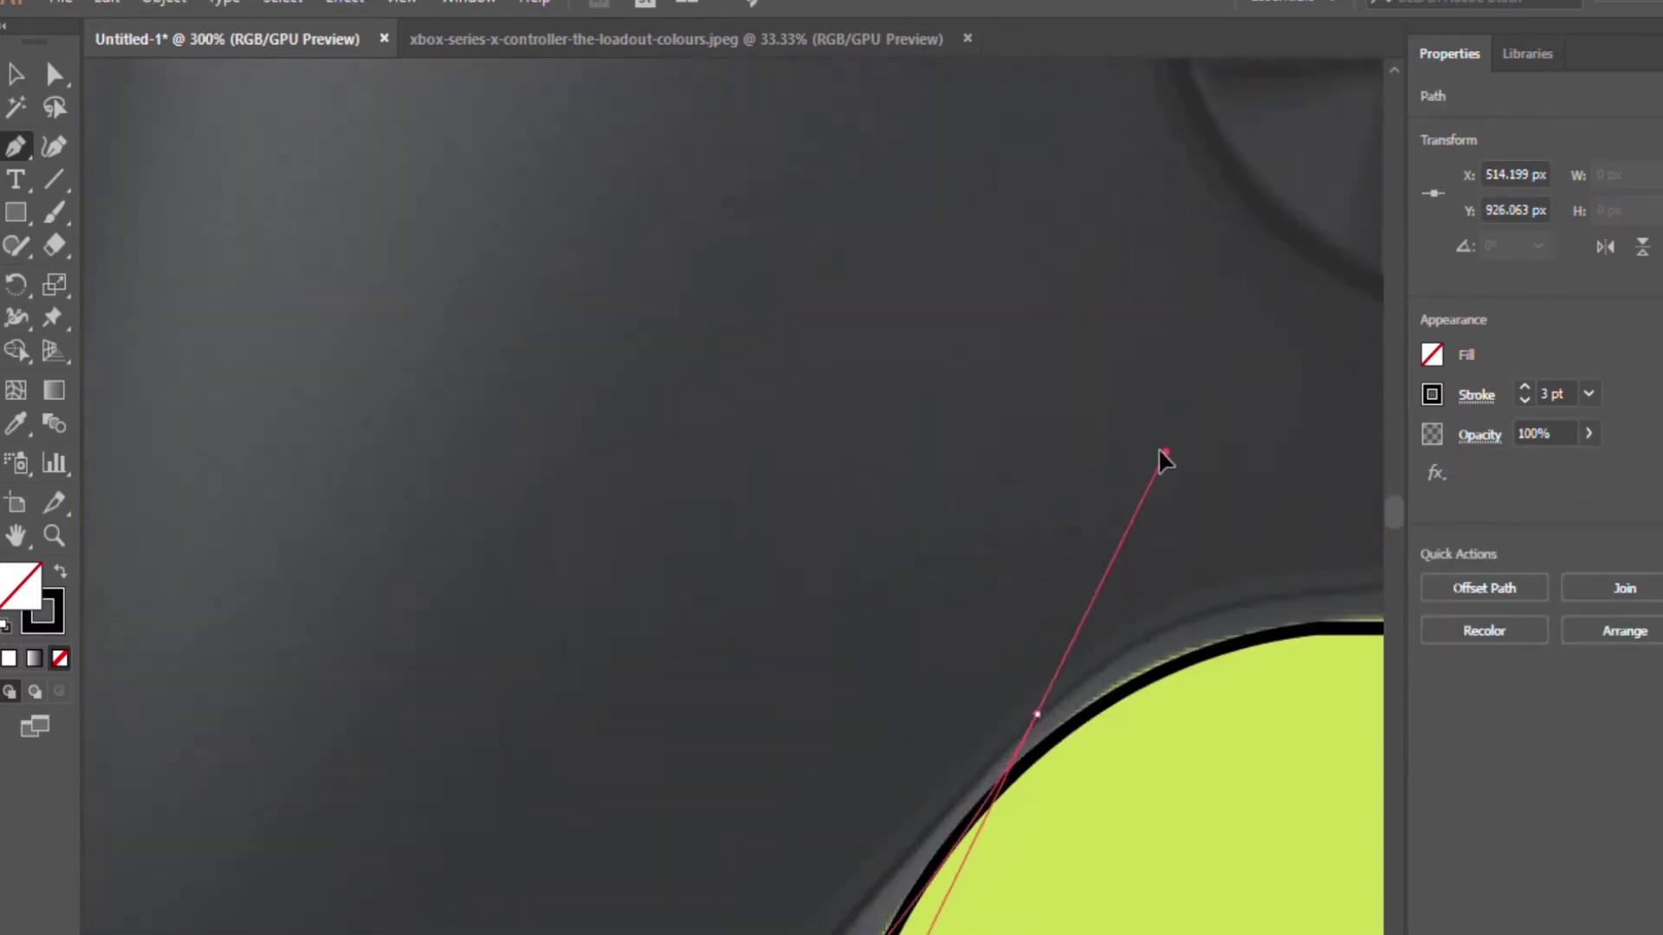
mouse_move(1031, 167)
left_mouse_down()
mouse_move(1050, 243)
mouse_move(930, 136)
left_mouse_up()
scroll(1050, 243, "down", 1)
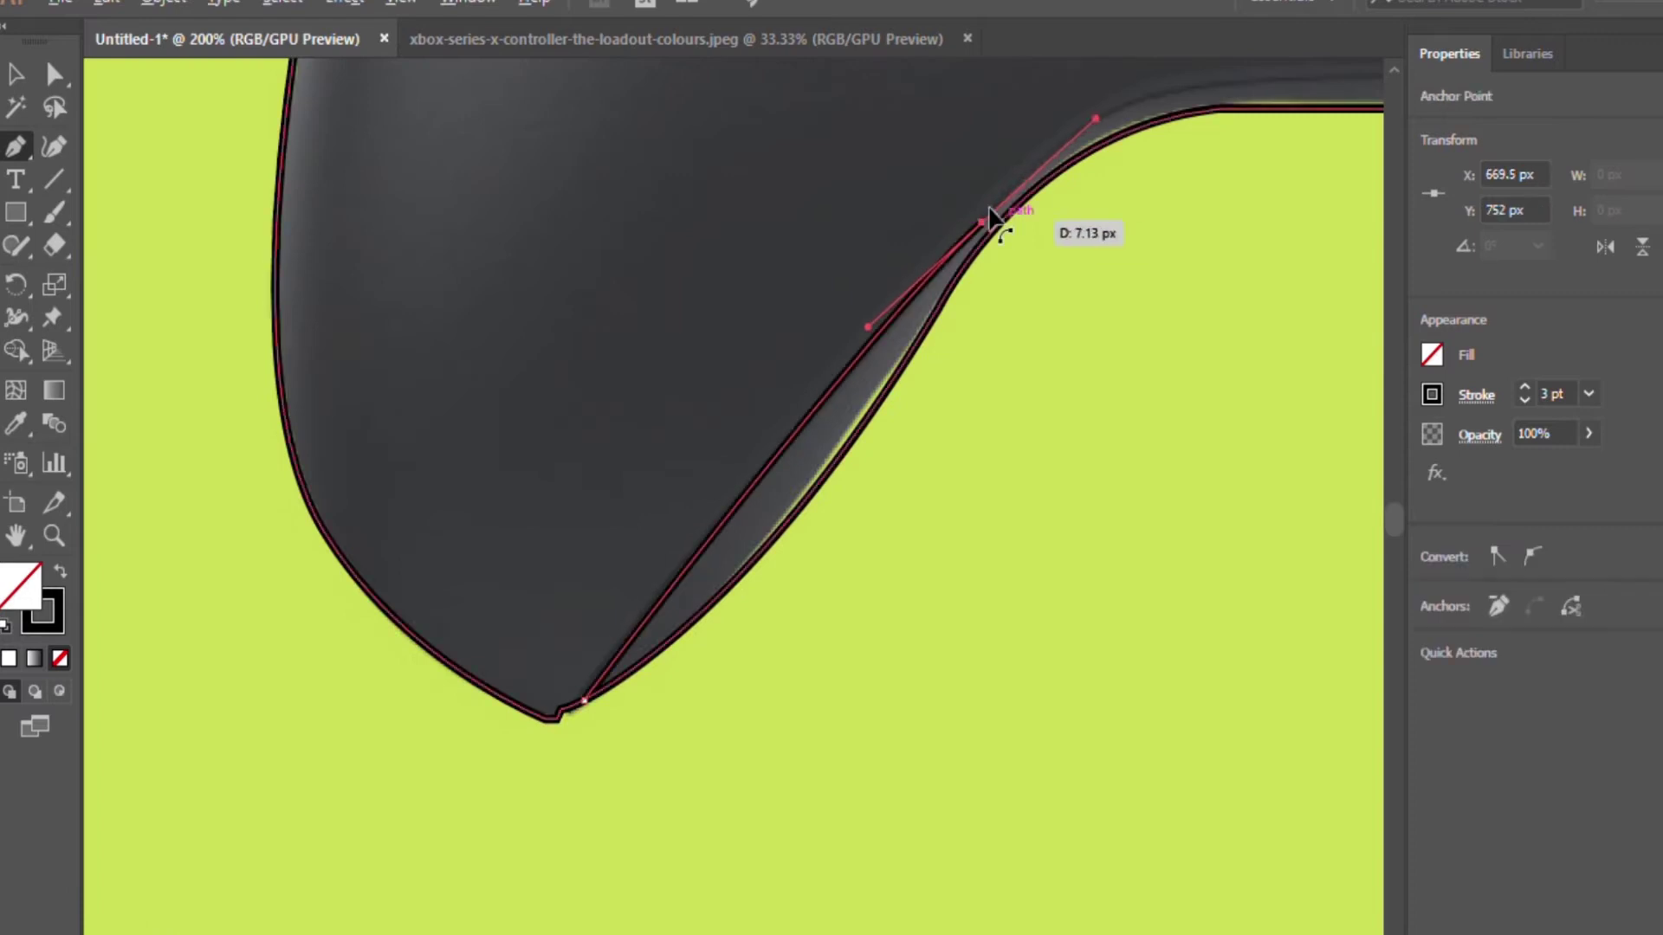
scroll(930, 136, "up", 1)
- Carry the curve across the underside, round the right corner and down into the right grip
left_click_drag(524, 431, 564, 411)
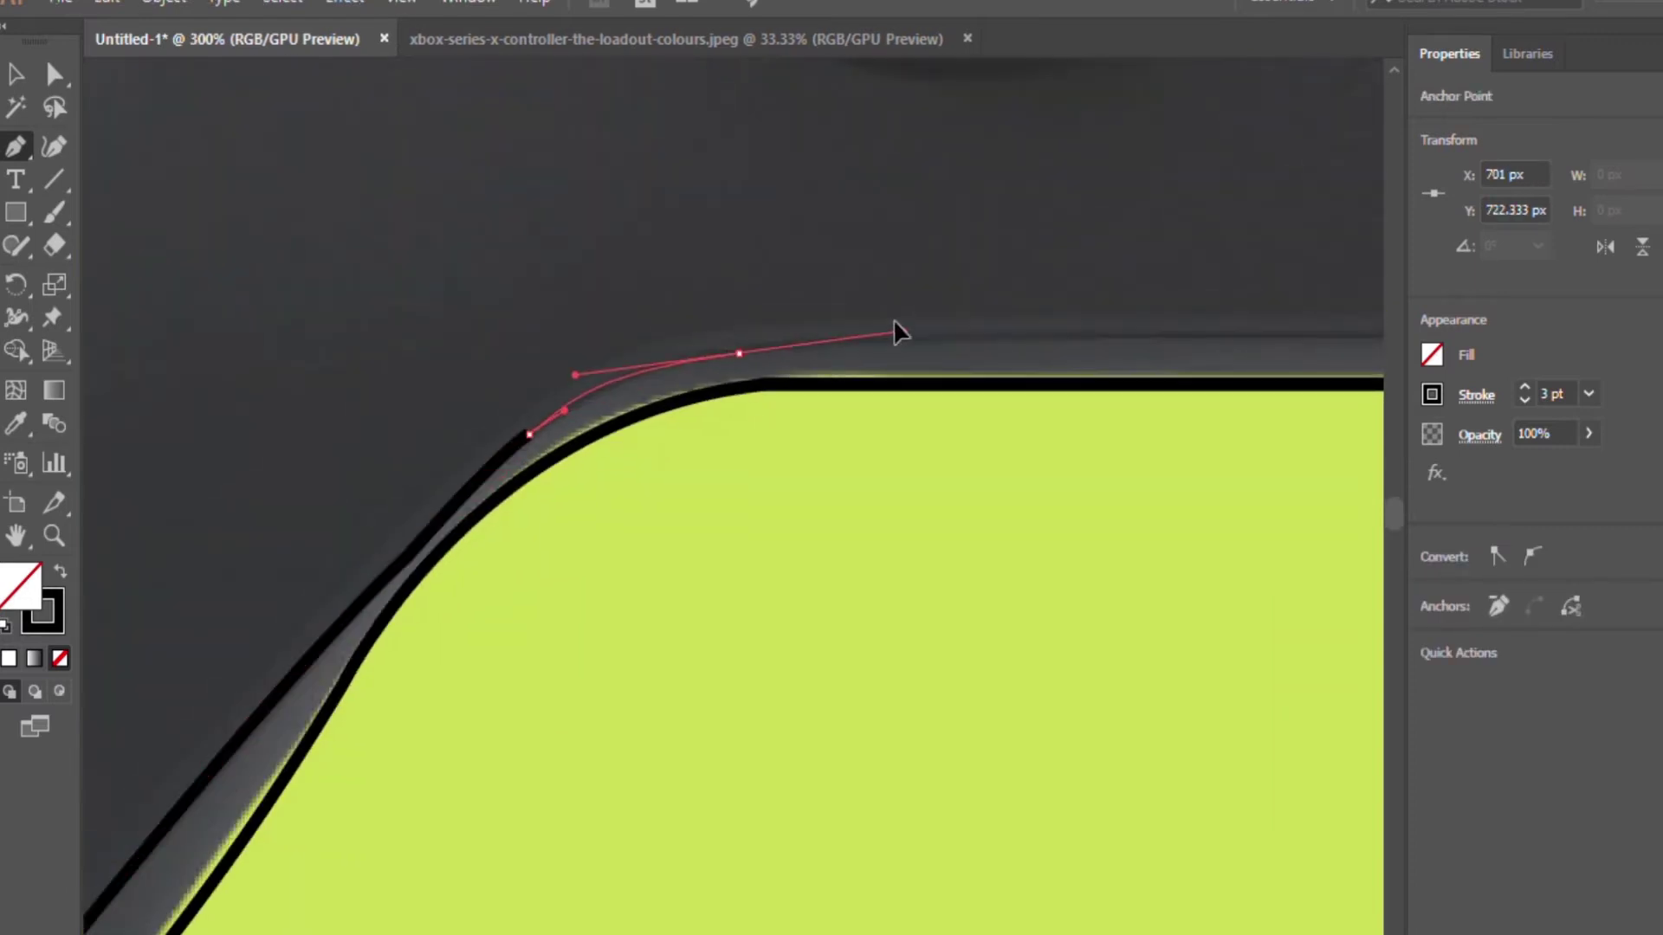
left_click_drag(897, 332, 86, 412)
left_click_drag(711, 337, 734, 351)
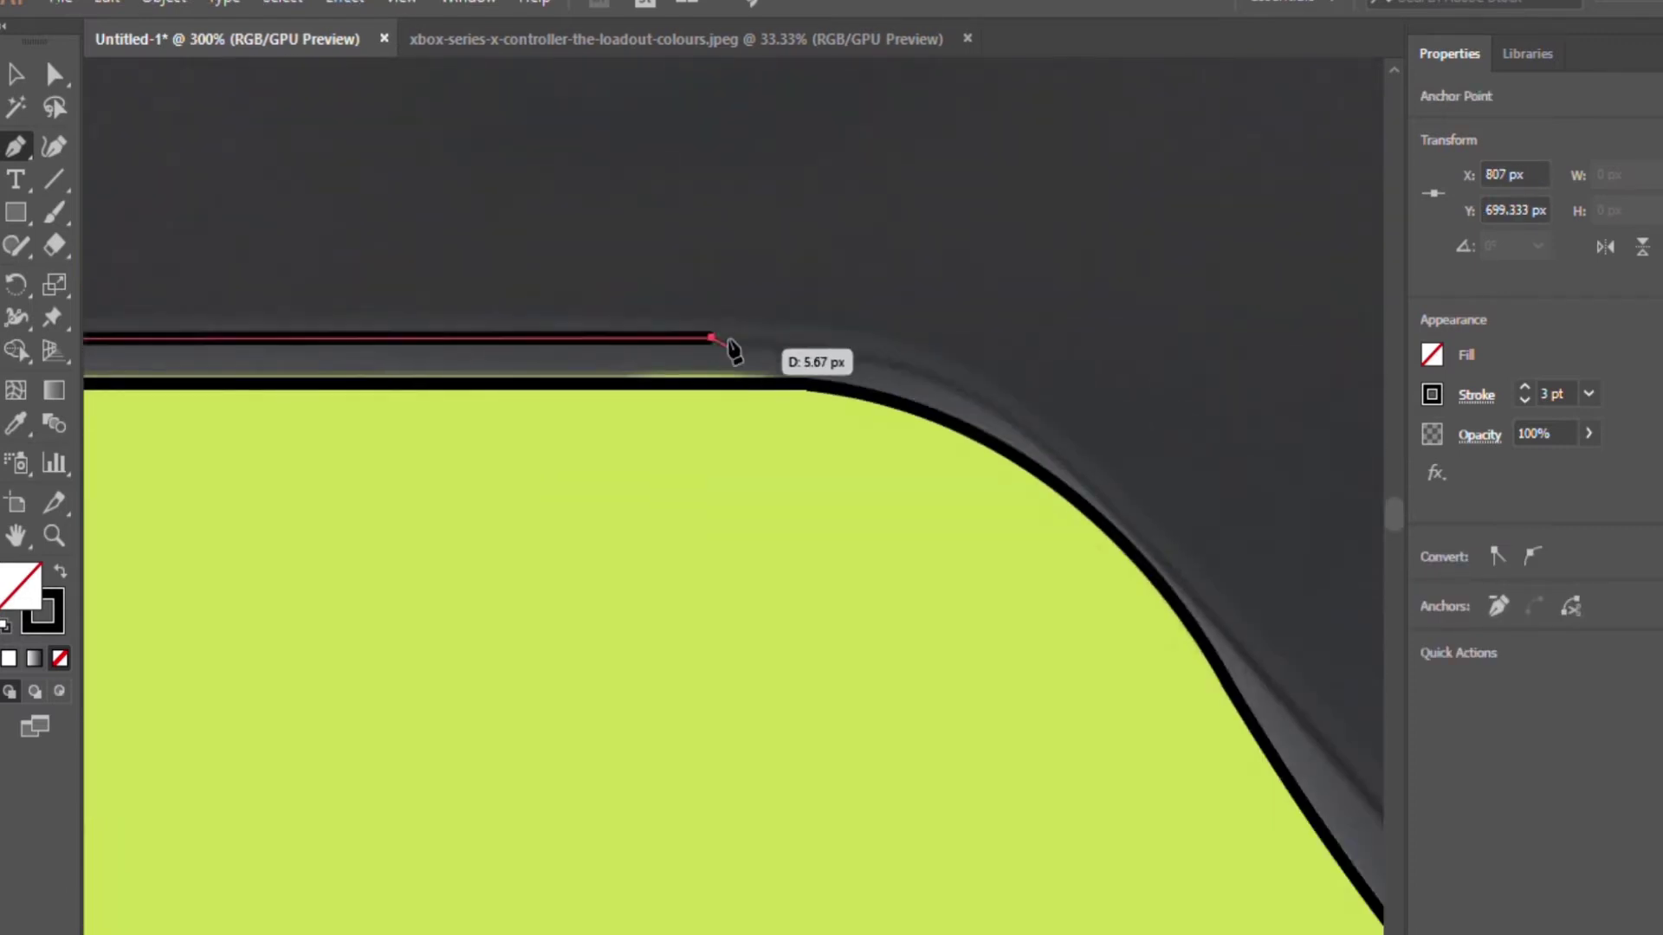
left_click_drag(1042, 502, 990, 544)
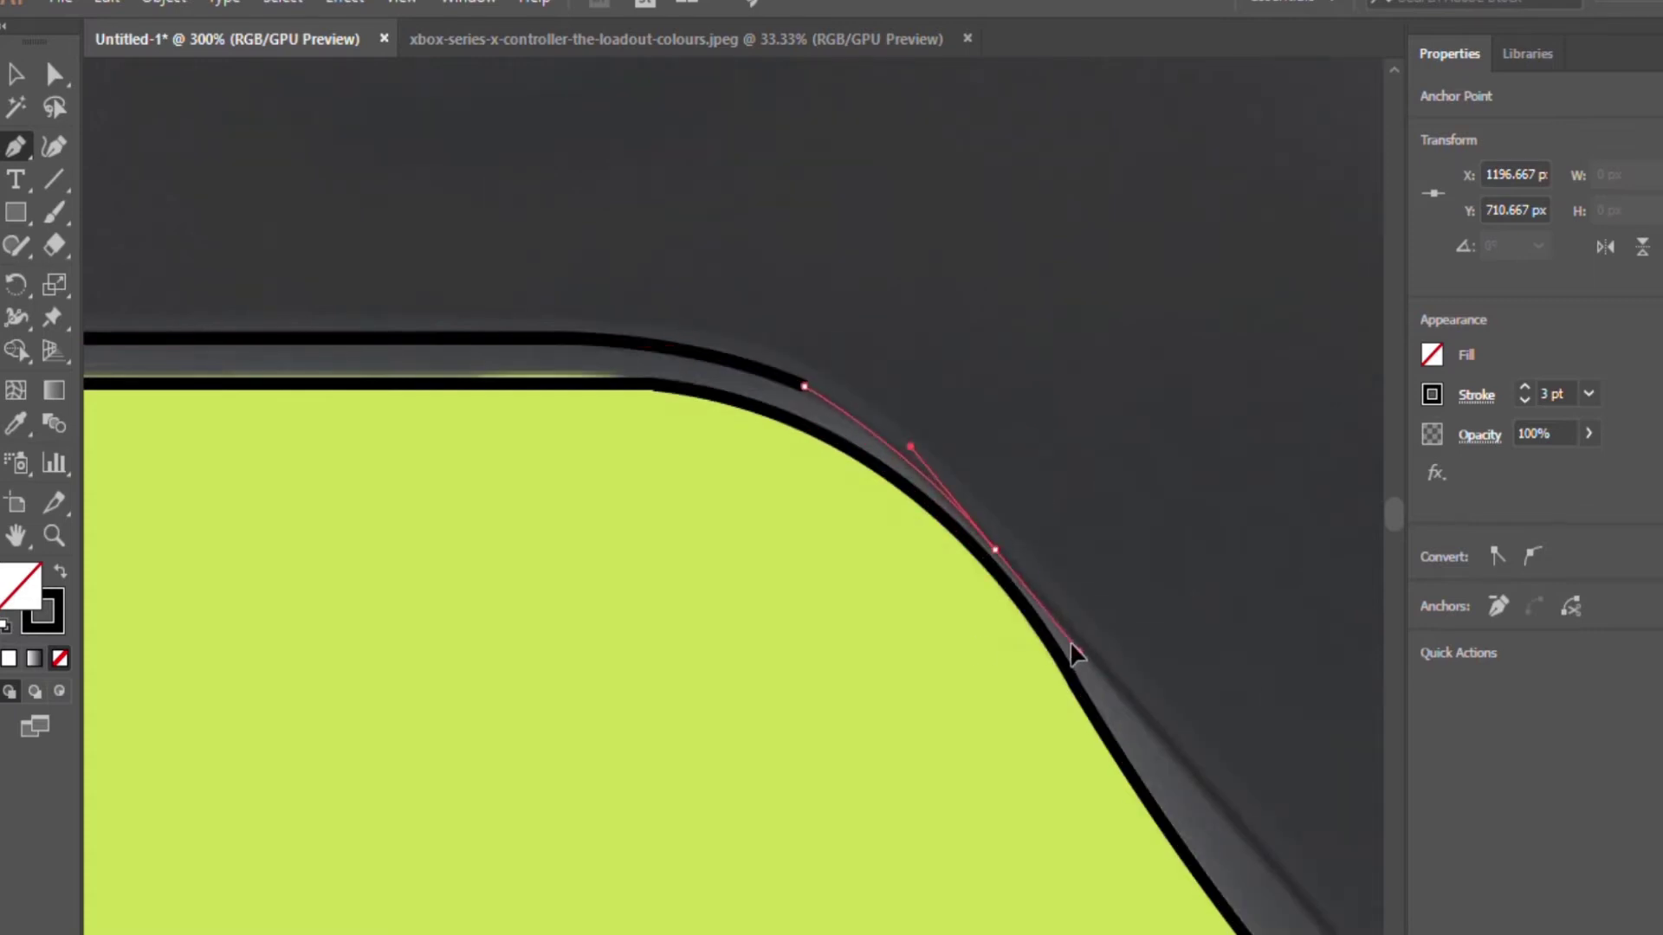
mouse_move(1071, 649)
left_mouse_down()
mouse_move(1169, 800)
mouse_move(902, 445)
left_mouse_up()
scroll(1031, 806, "right", 3)
scroll(1022, 645, "down", 3)
- End the underside path and check all lines in Outline view, then restore the photo
key("v")
key("ctrl+minus")
key("ctrl+minus")
key("ctrl+minus")
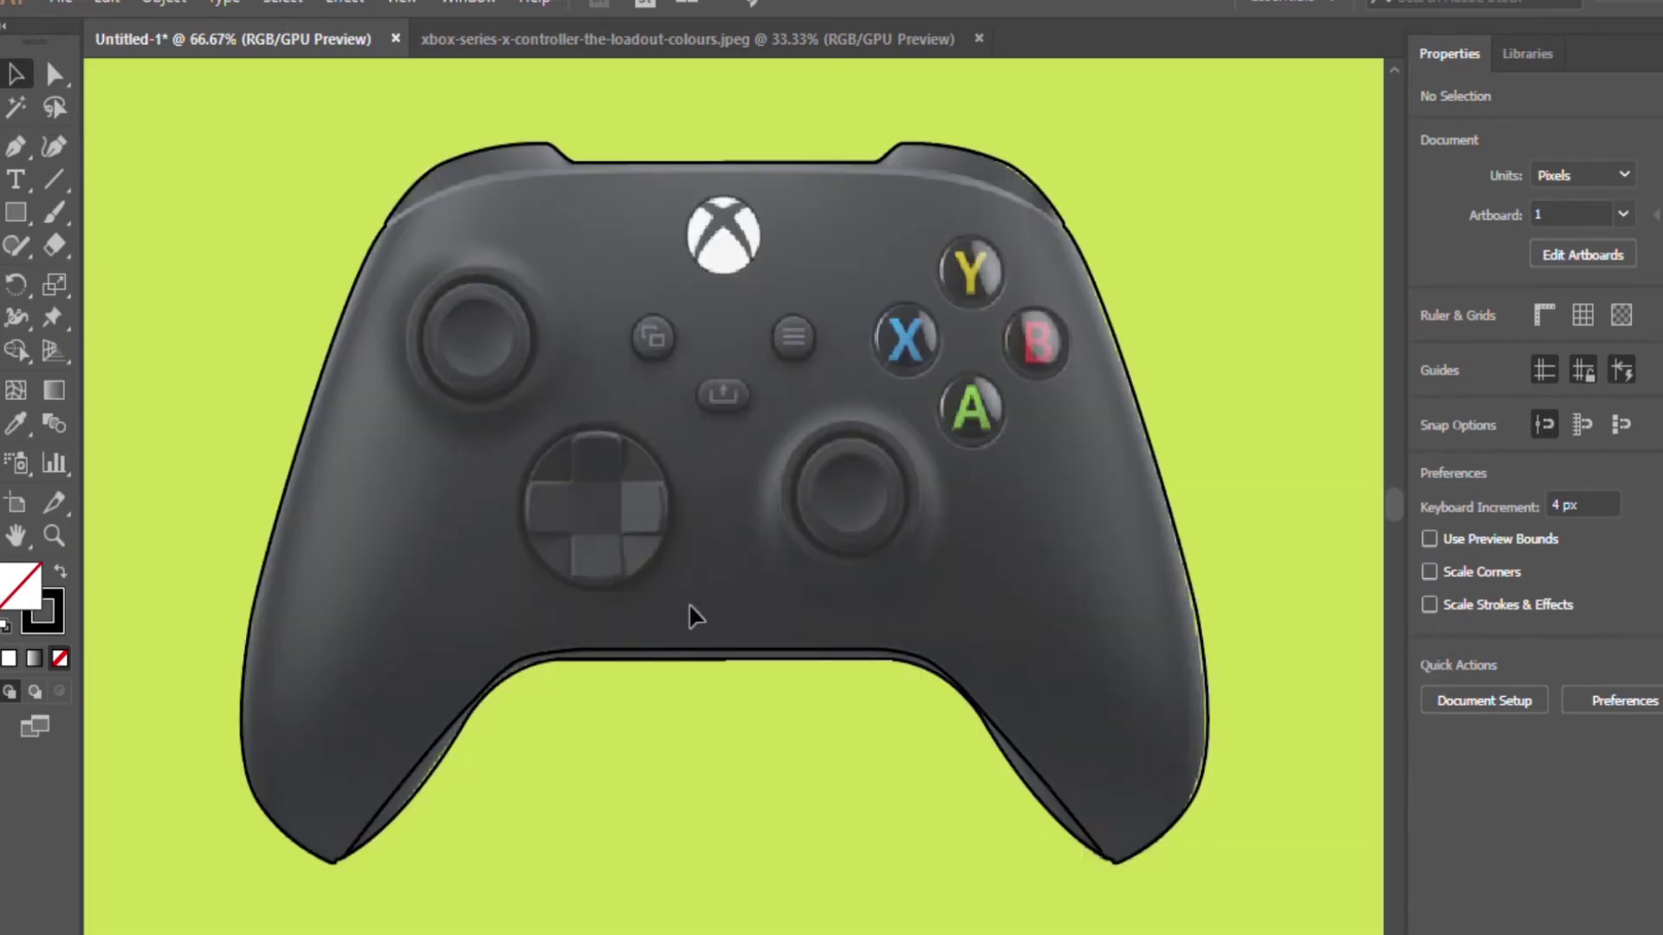
left_click(693, 651)
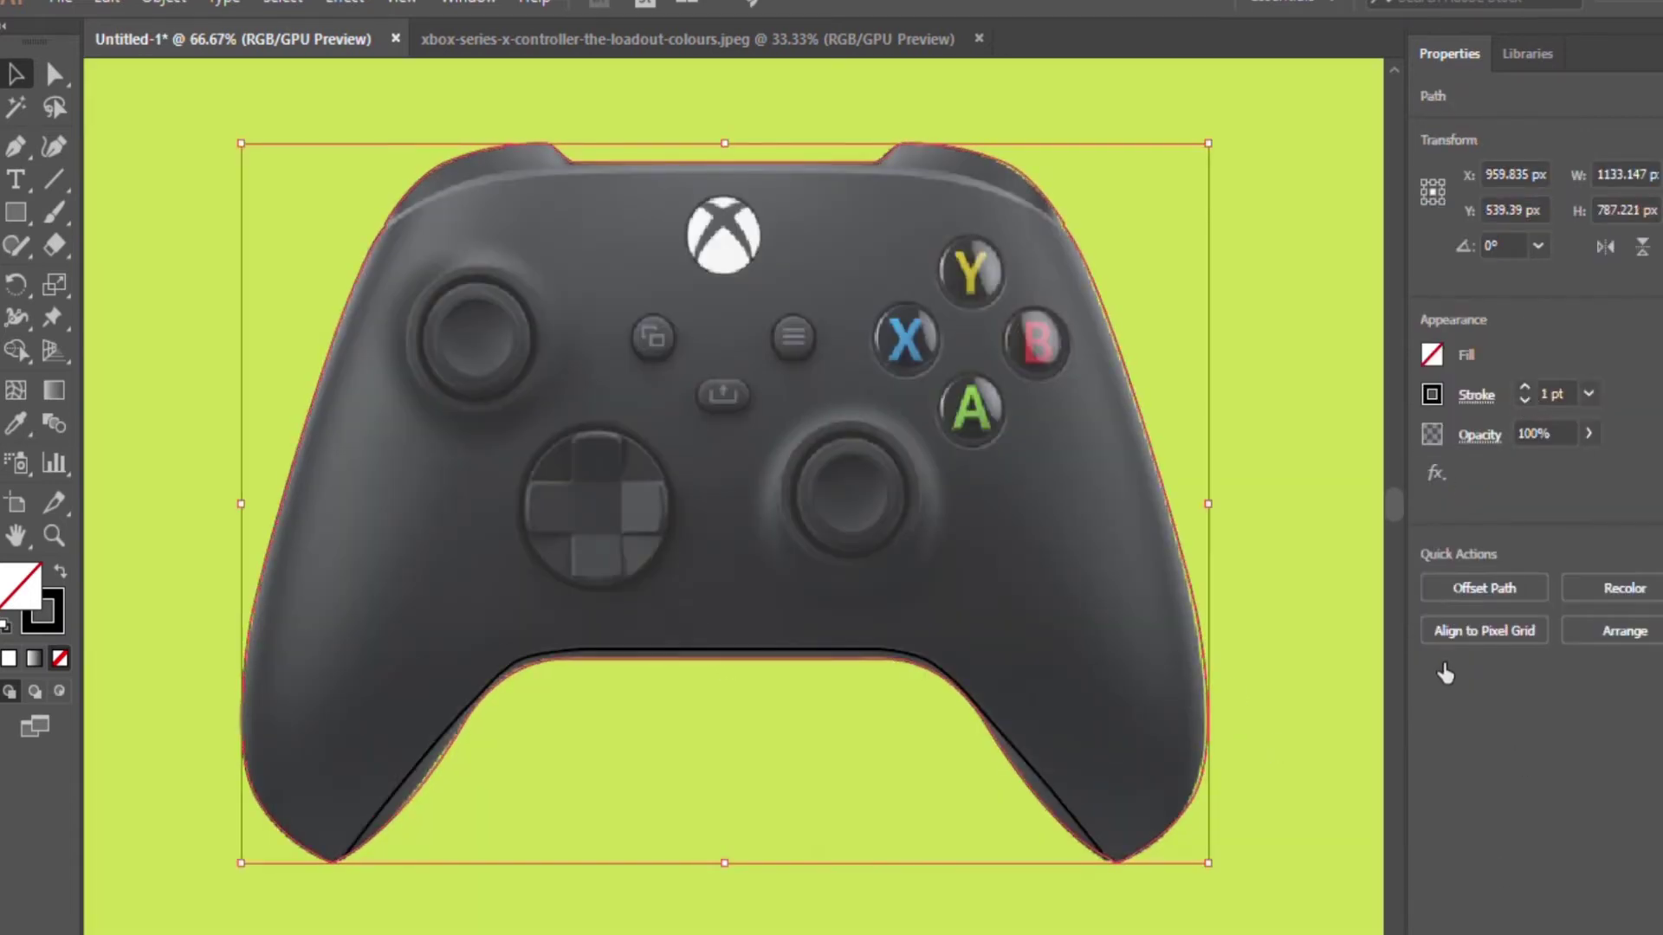
key("ctrl+y")
scroll(1229, 531, "up", 1)
left_click(1228, 531)
key("ctrl+y")
- Trace the top bevel line with curved anchors from the left shoulder to the right shoulder
key("p")
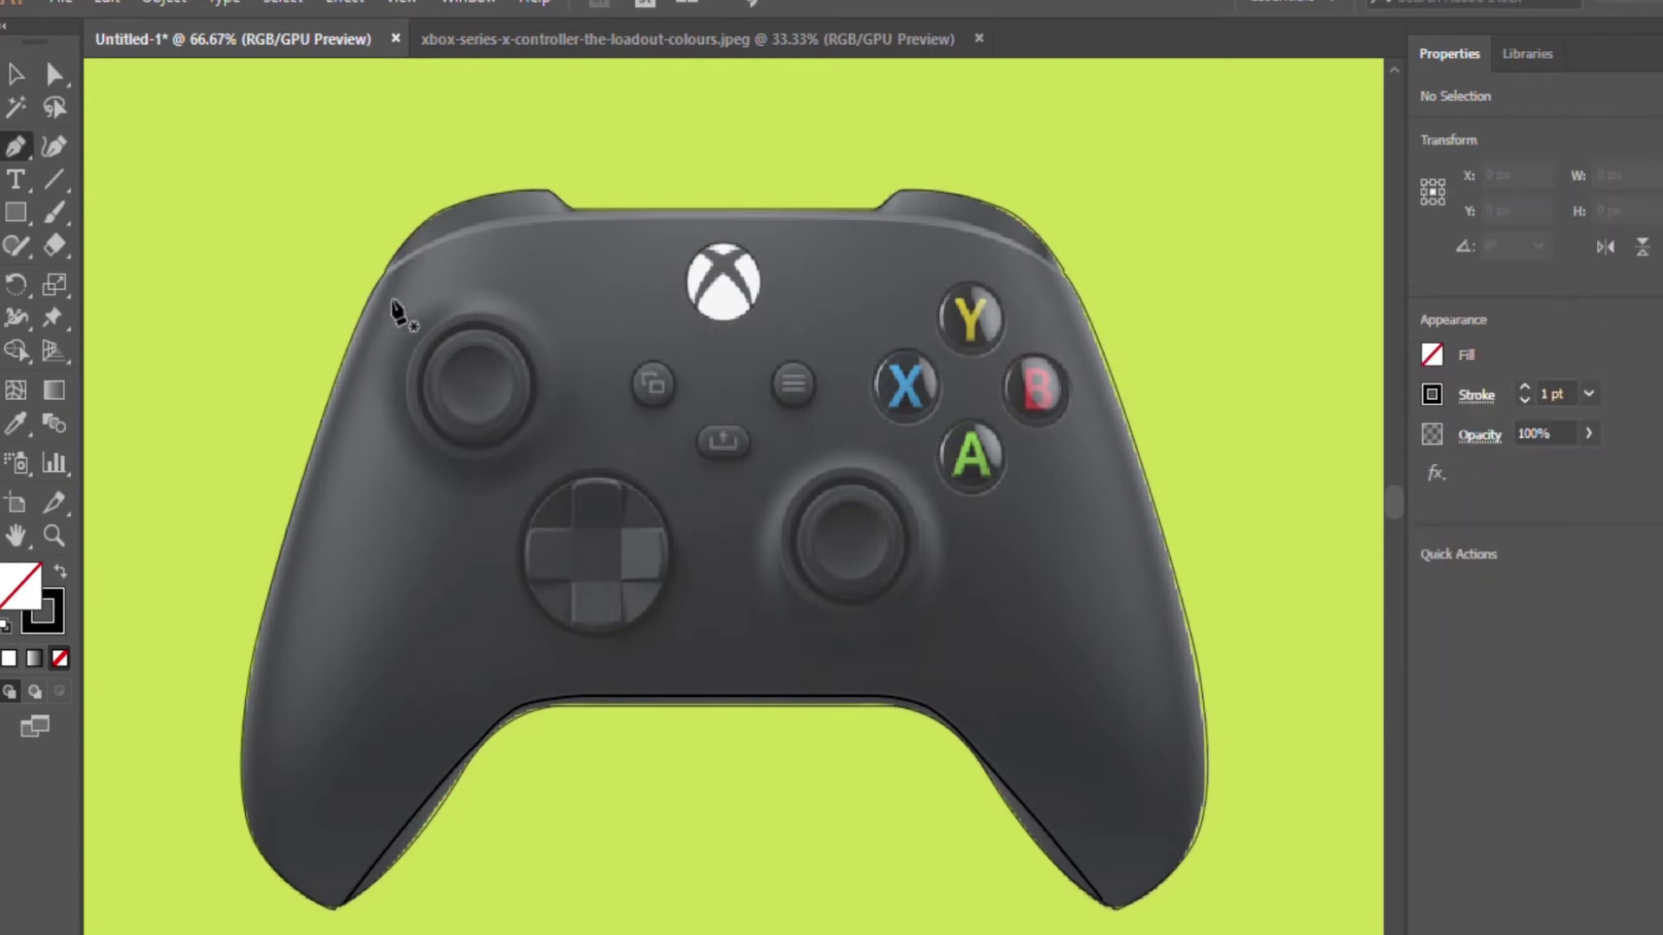
scroll(433, 322, "up", 3)
left_click(317, 348)
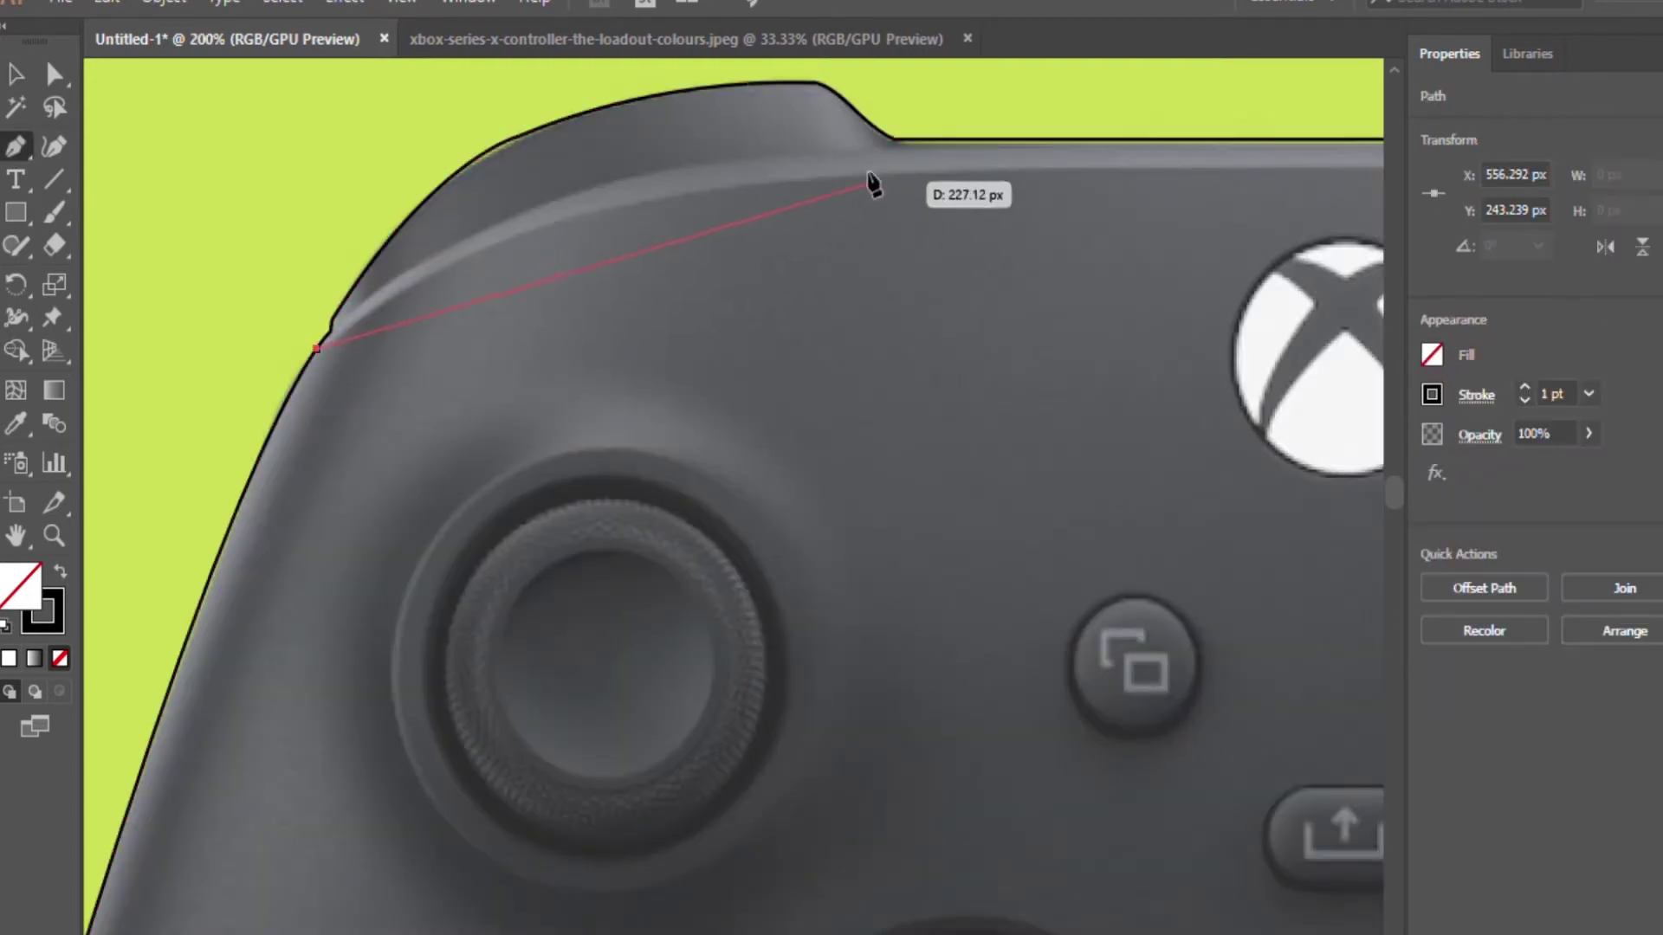
scroll(903, 193, "right", 5)
left_click(1005, 176)
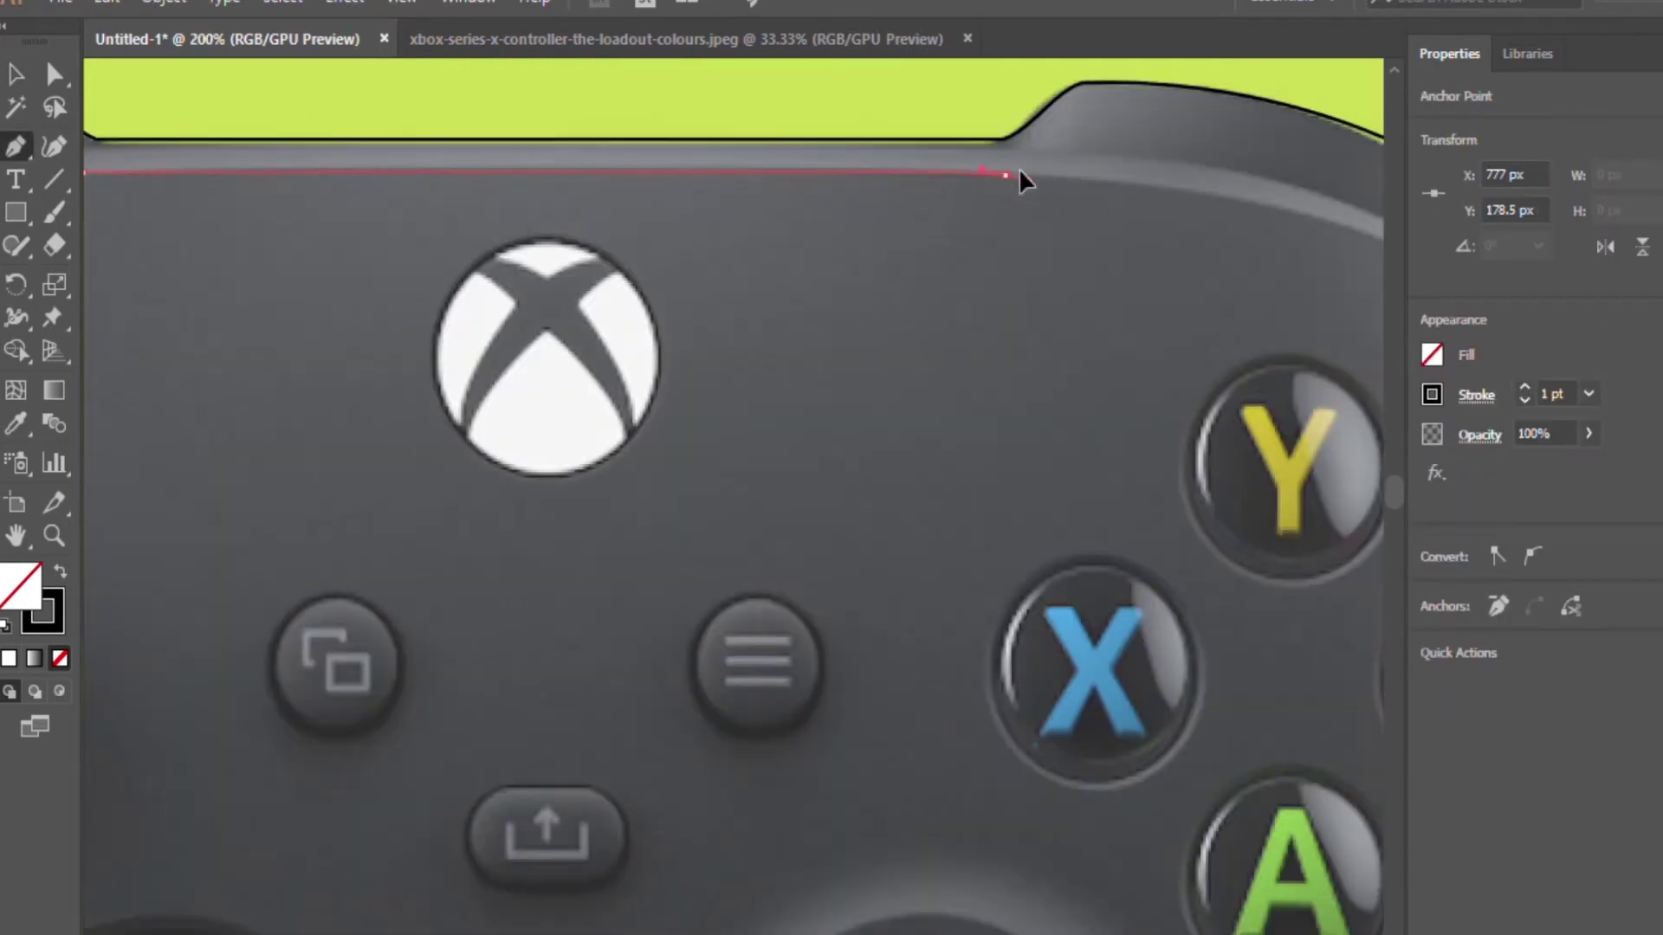
left_click_drag(1098, 178, 1106, 185)
scroll(1114, 349, "right", 3)
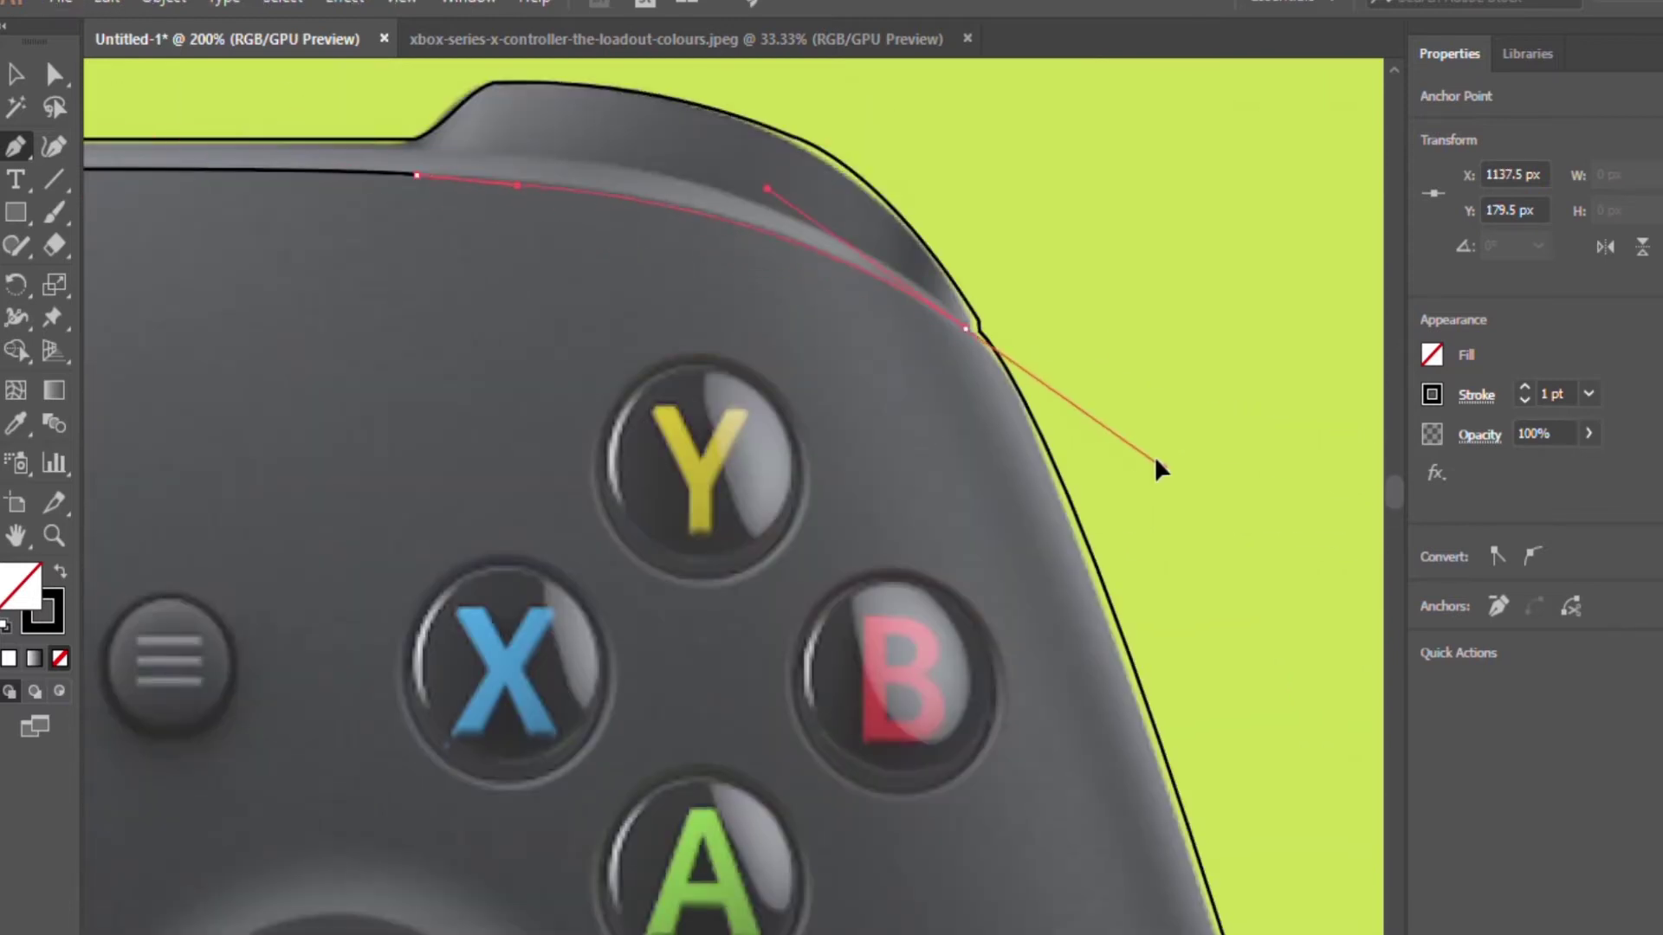
left_click_drag(1347, 475, 1163, 468)
scroll(883, 387, "left", 8)
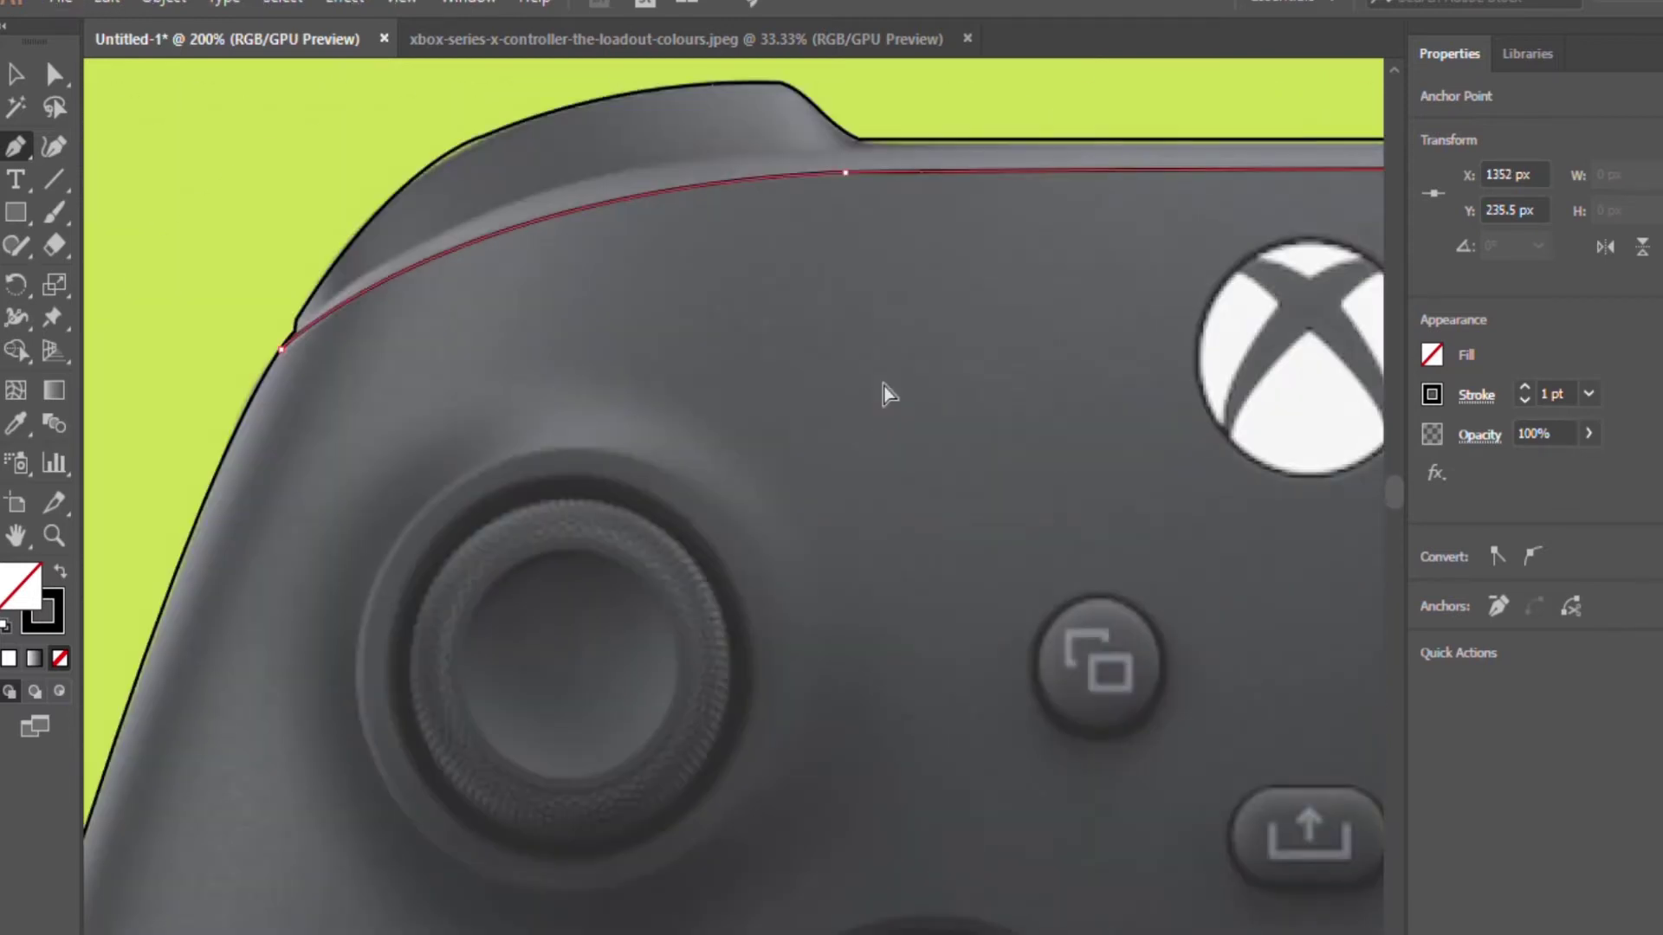
scroll(884, 386, "right", 5)
scroll(867, 424, "right", 3)
scroll(852, 468, "up", 2)
left_click_drag(467, 321, 164, 241)
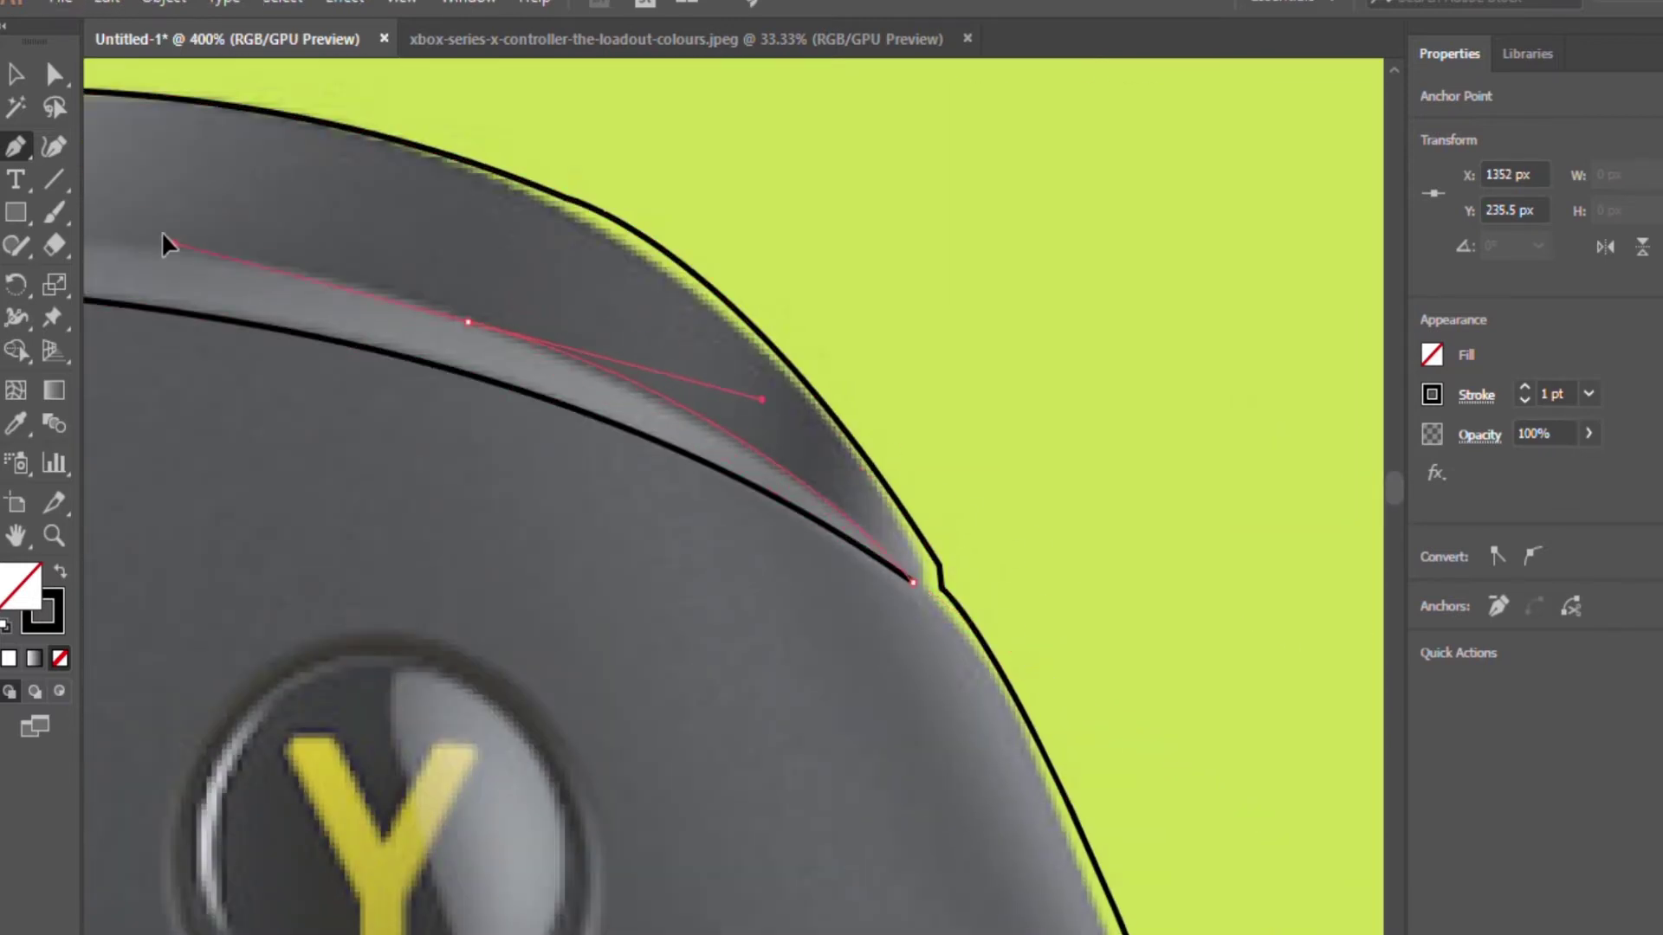
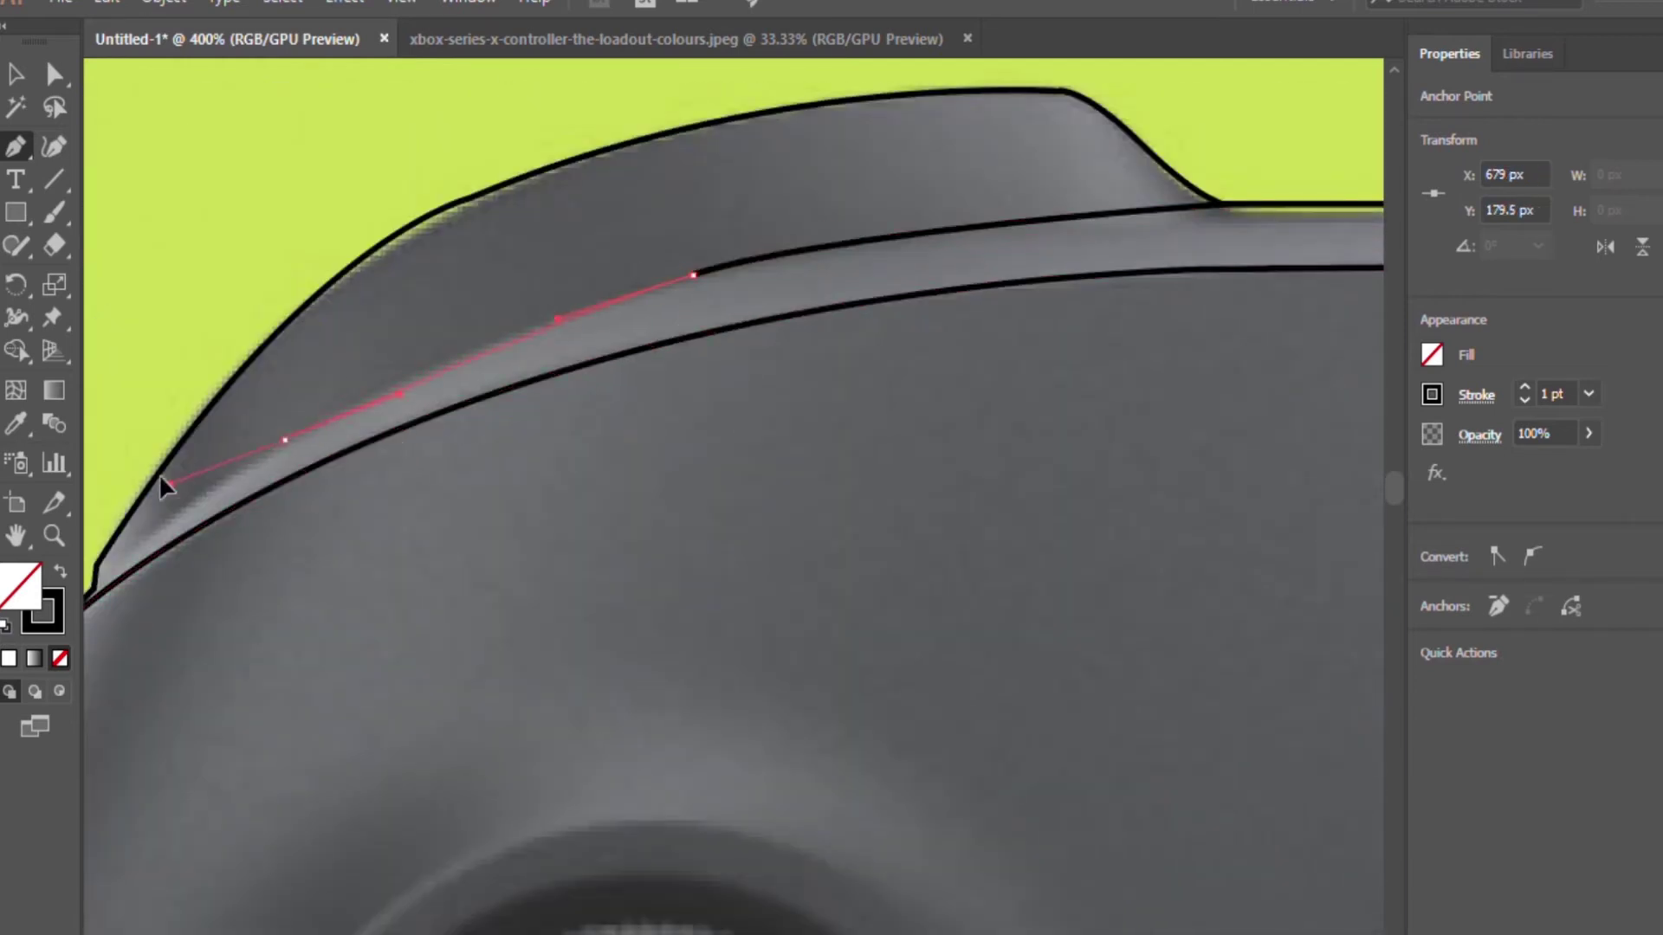
- Close the top trim outline path and zoom out to the whole controller
scroll(335, 564, "left", 2)
left_click(305, 626)
key("ctrl+1")
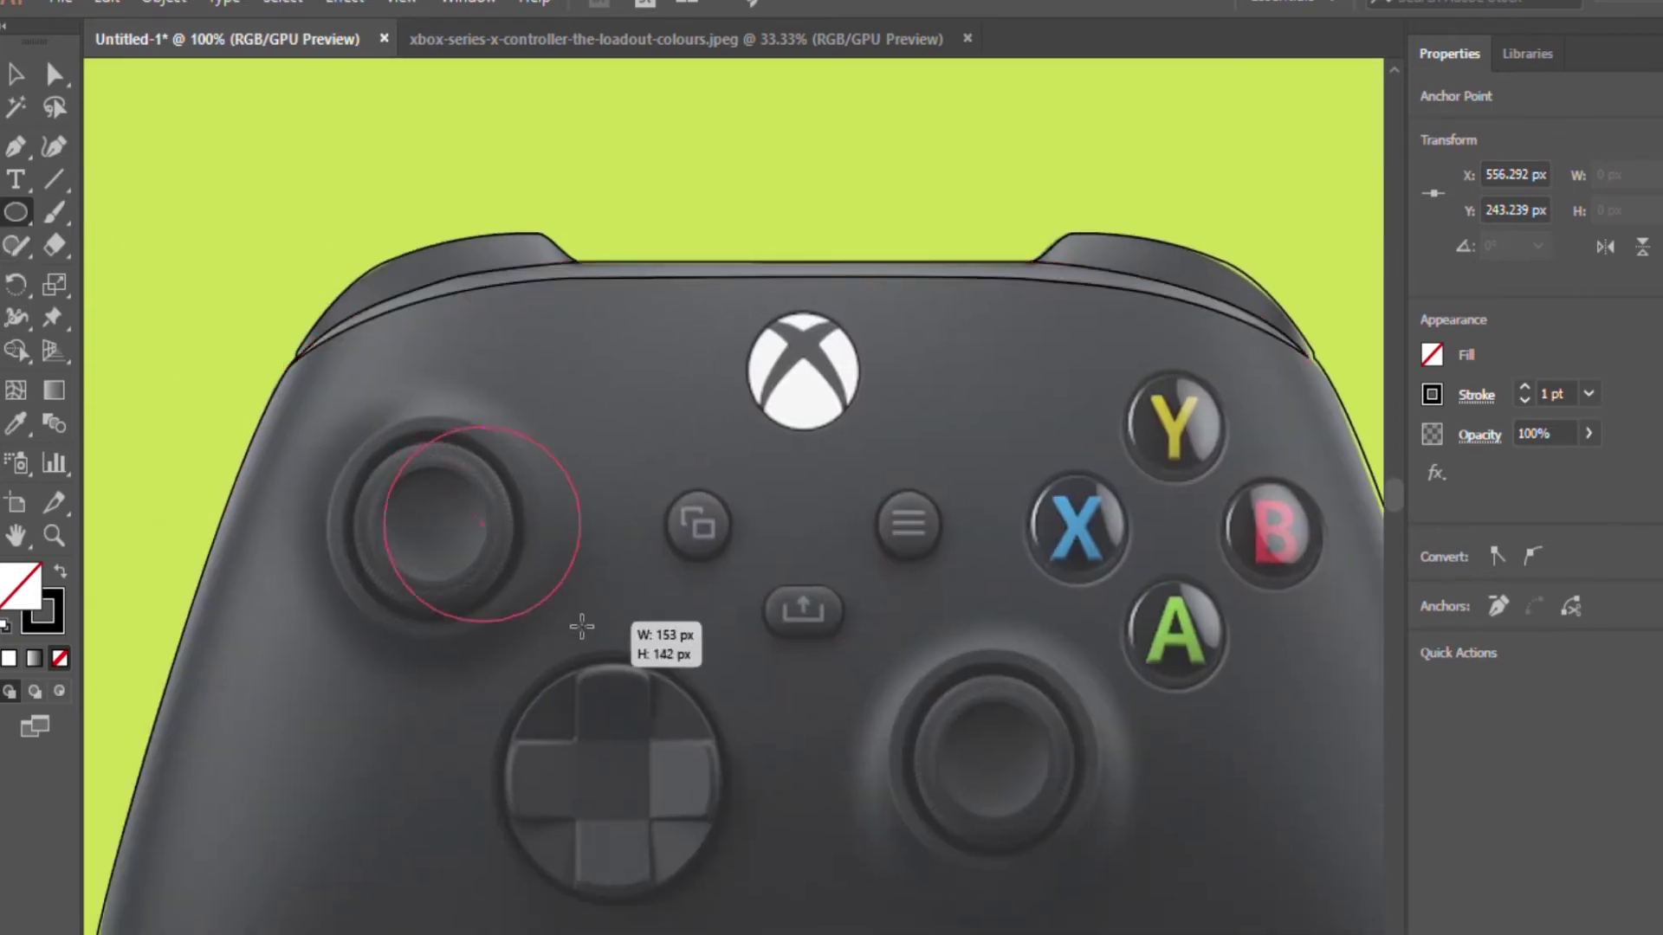
- Draw a circle and fit it over the left thumbstick
left_click_drag(483, 532, 578, 635)
key("v")
left_click_drag(559, 479, 511, 459)
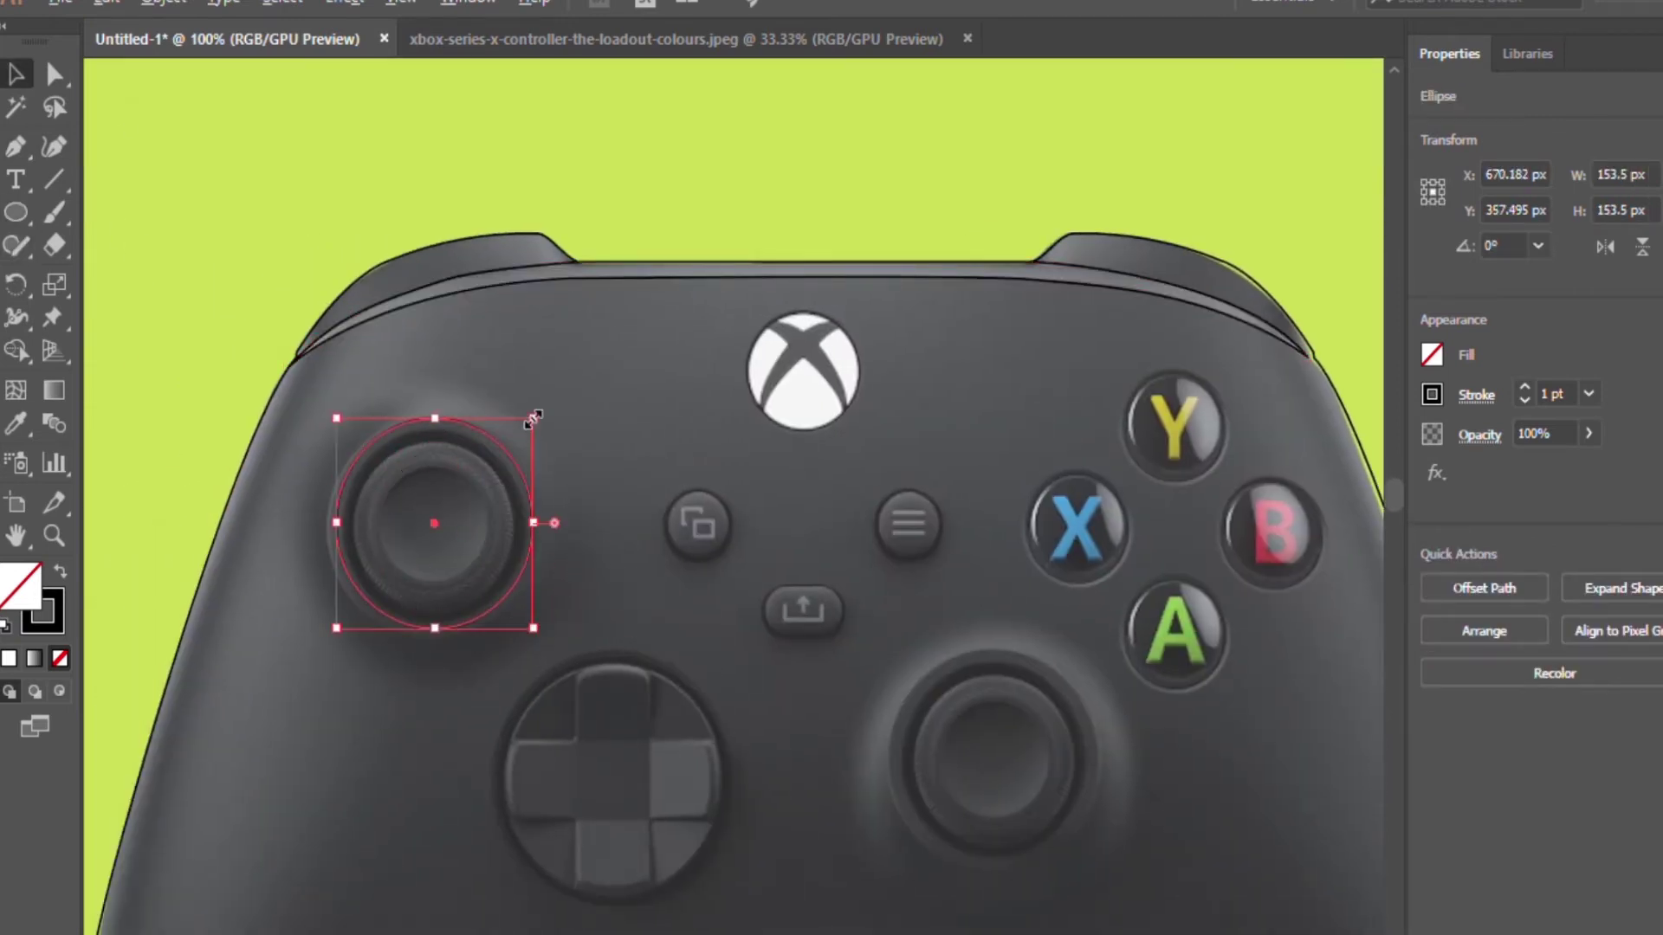
key("ctrl+plus")
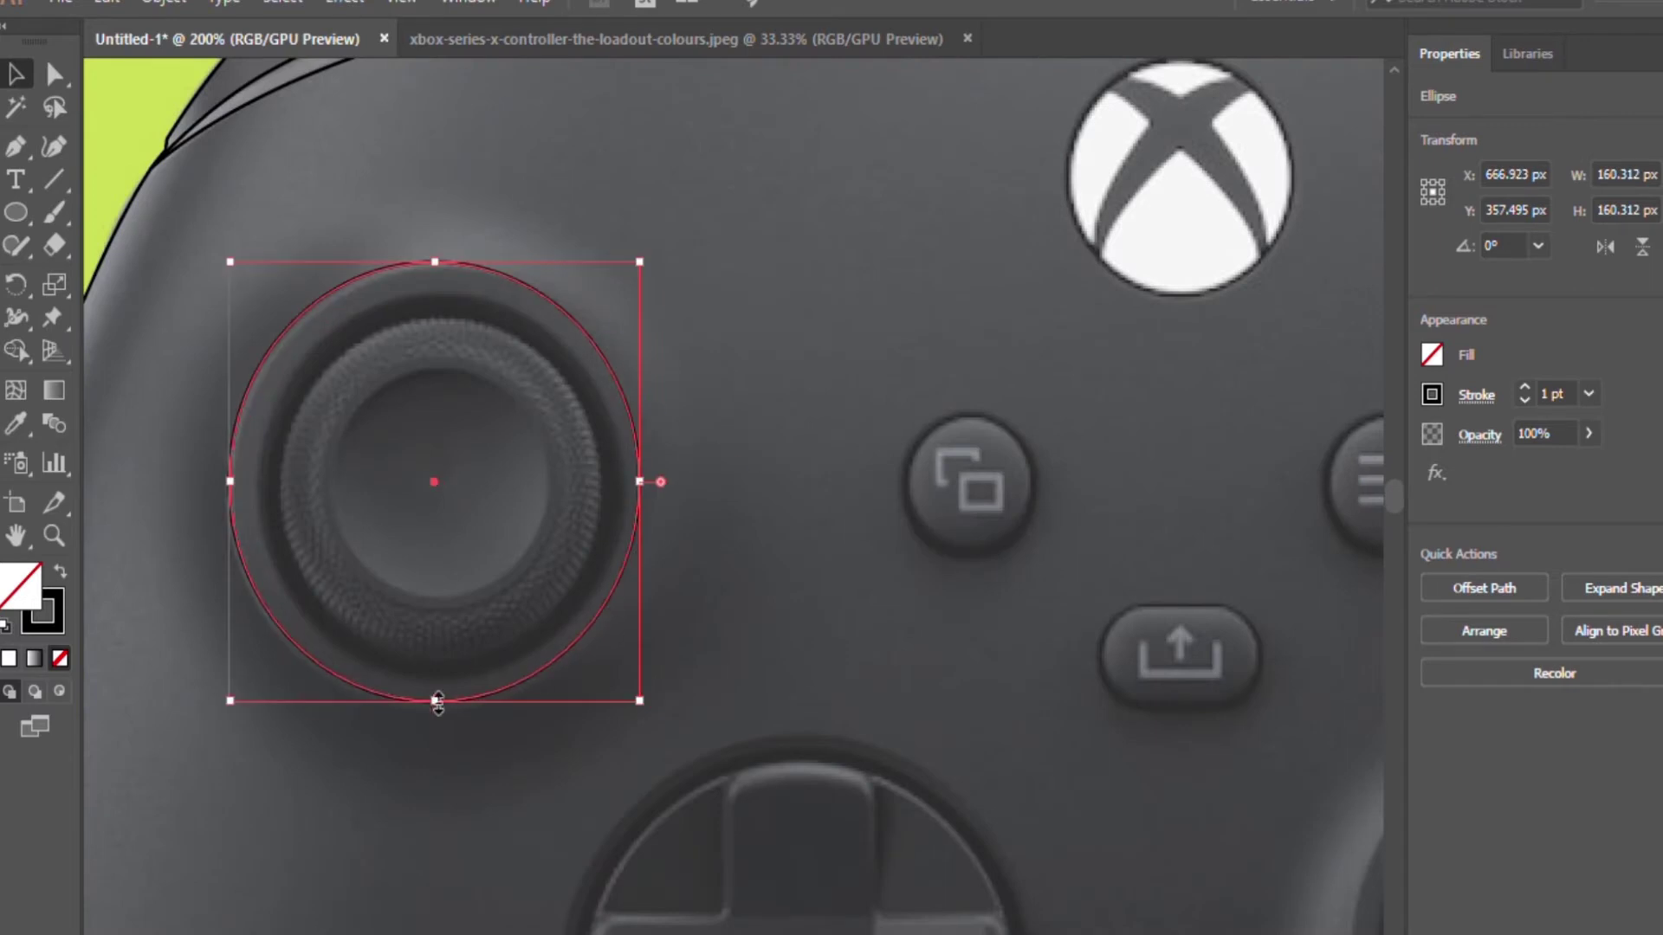
left_click_drag(639, 481, 650, 482)
left_click_drag(230, 482, 224, 487)
left_click(642, 471)
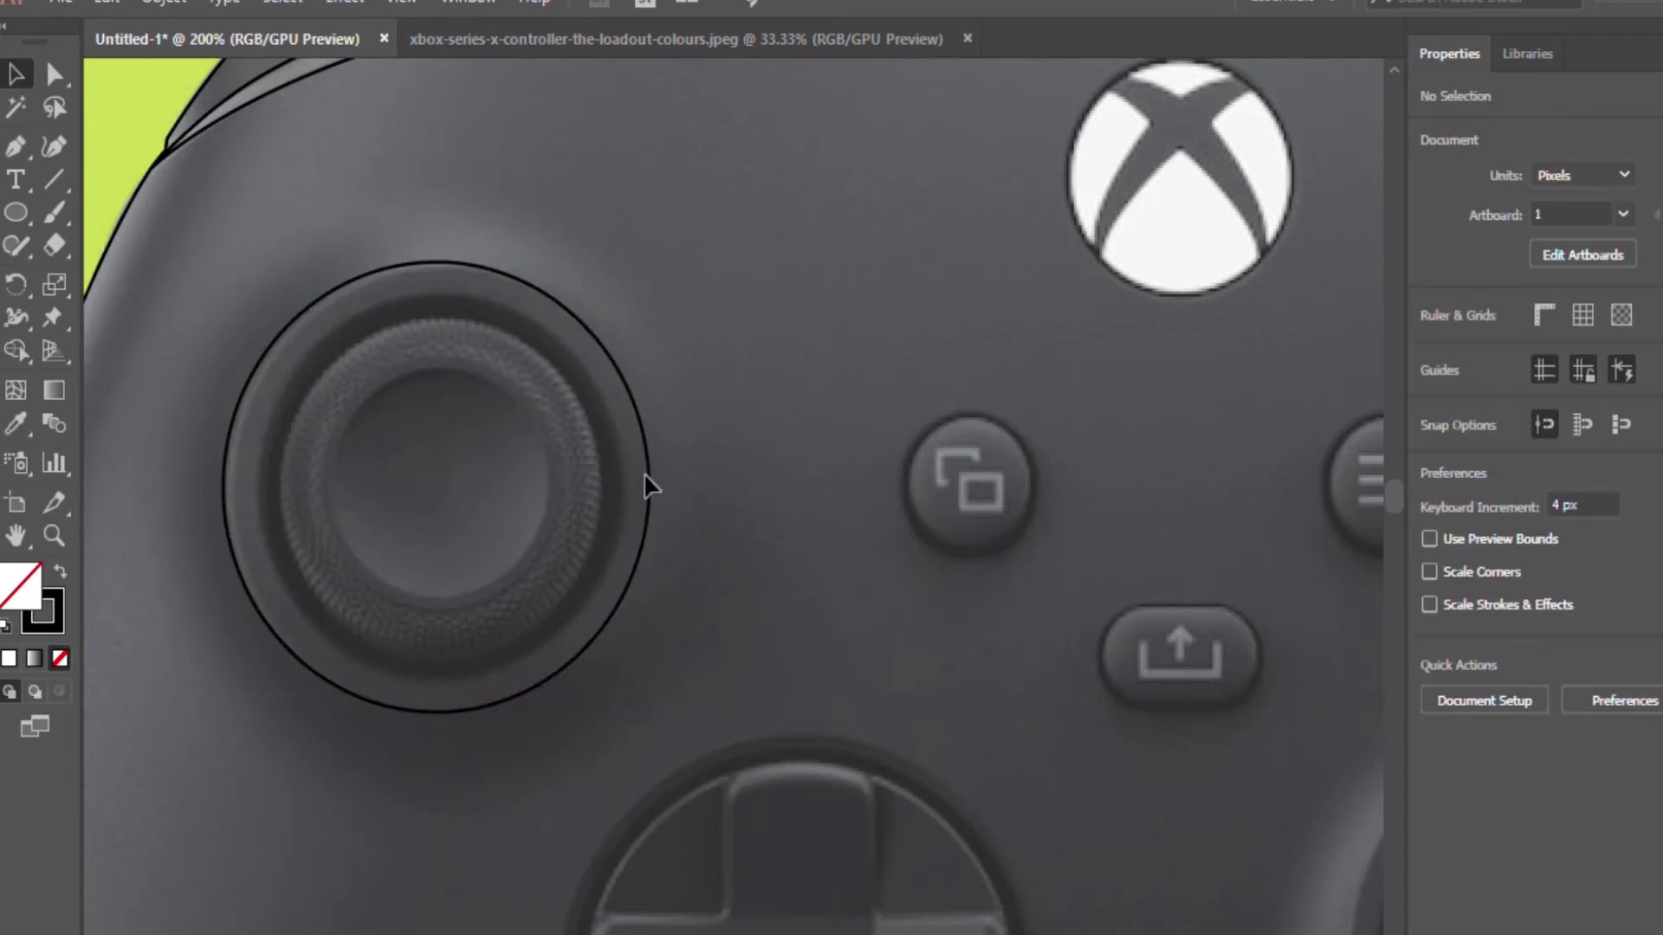
left_click_drag(435, 261, 436, 255)
left_click_drag(626, 399, 633, 405)
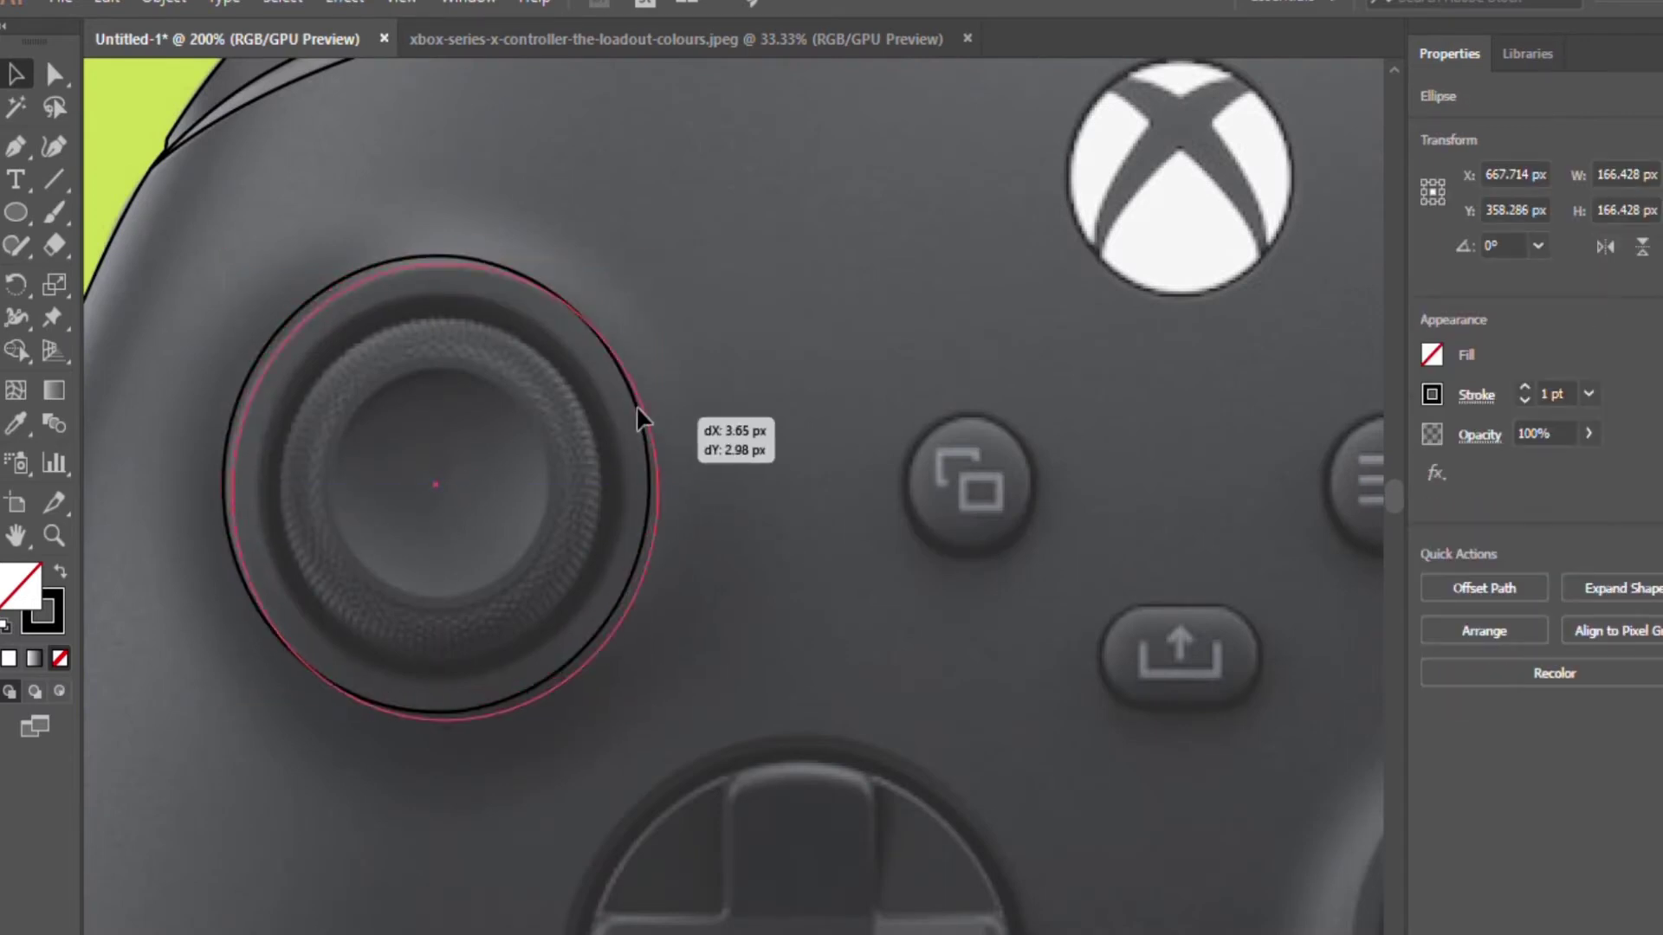
left_click(783, 551)
- Copy the circle onto the right thumbstick, plus an enlarged copy over the D-pad
scroll(783, 551, "down", 3)
scroll(783, 551, "up", 1)
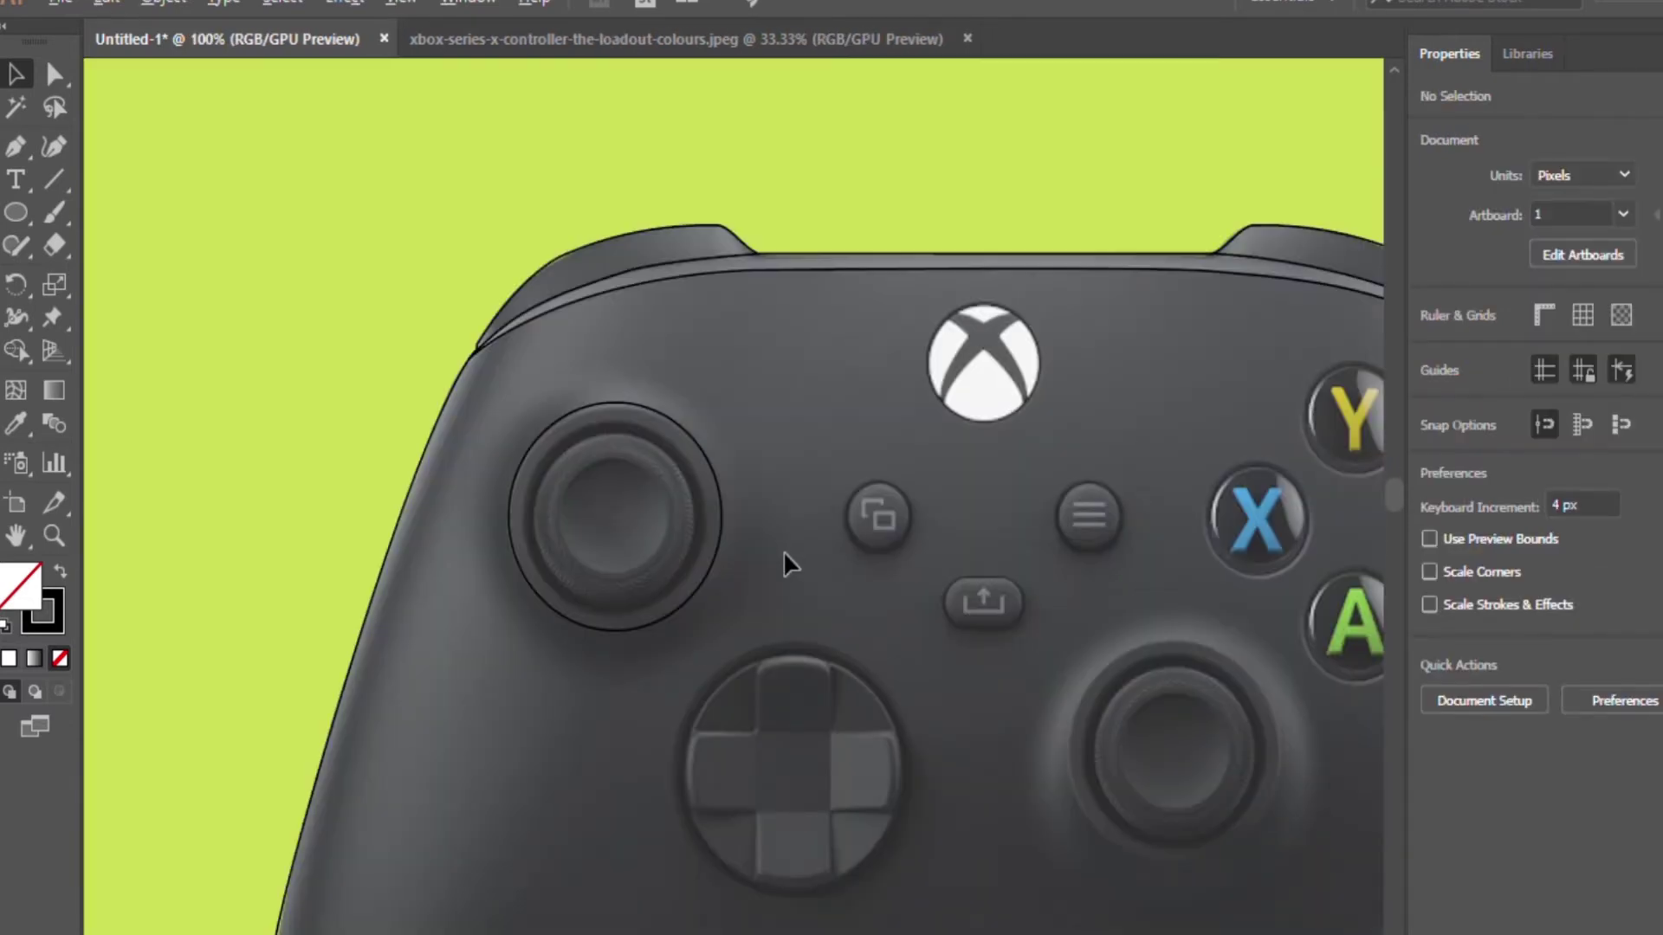
left_click_drag(724, 517, 1282, 747)
scroll(701, 714, "right", 3)
mouse_move(1052, 693)
left_mouse_down()
mouse_move(684, 655)
mouse_move(853, 308)
mouse_move(838, 317)
mouse_move(818, 277)
mouse_move(877, 272)
left_mouse_up()
- Trim the ellipse to fit around the Xbox logo
left_click(796, 663)
scroll(806, 351, "up", 3)
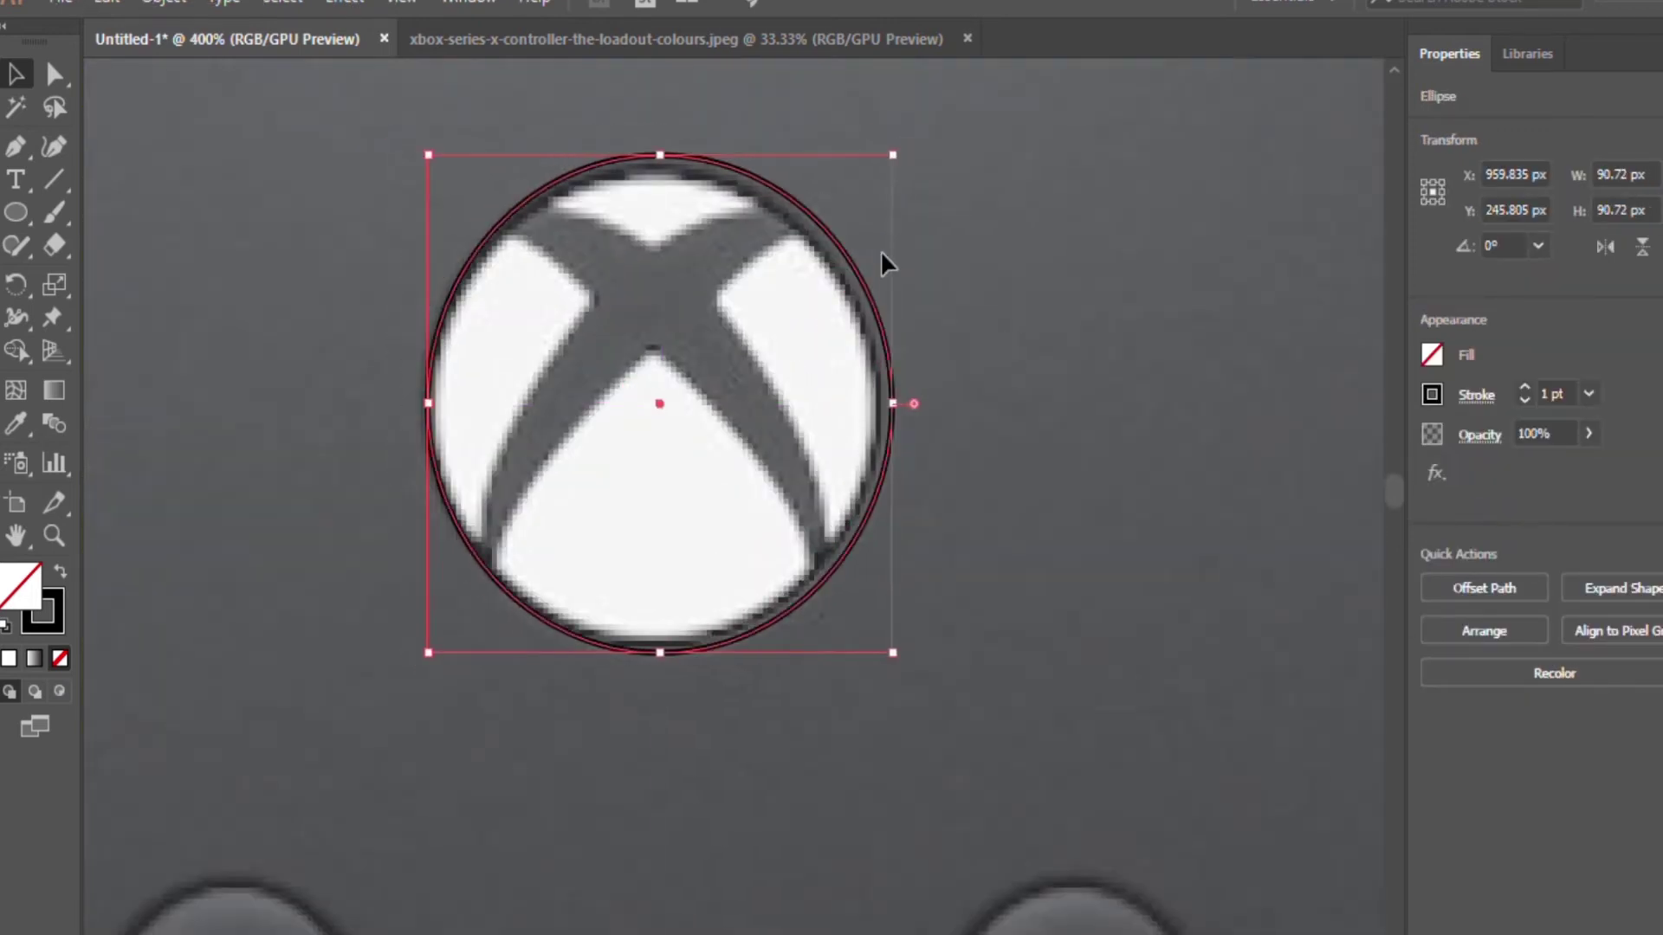
left_click_drag(660, 156, 660, 163)
left_click_drag(893, 403, 938, 515)
- Fit an ellipse to the menu button and copy it onto the view button
scroll(780, 424, "down", 3)
scroll(996, 658, "down", 3)
scroll(996, 667, "down", 2, "alt")
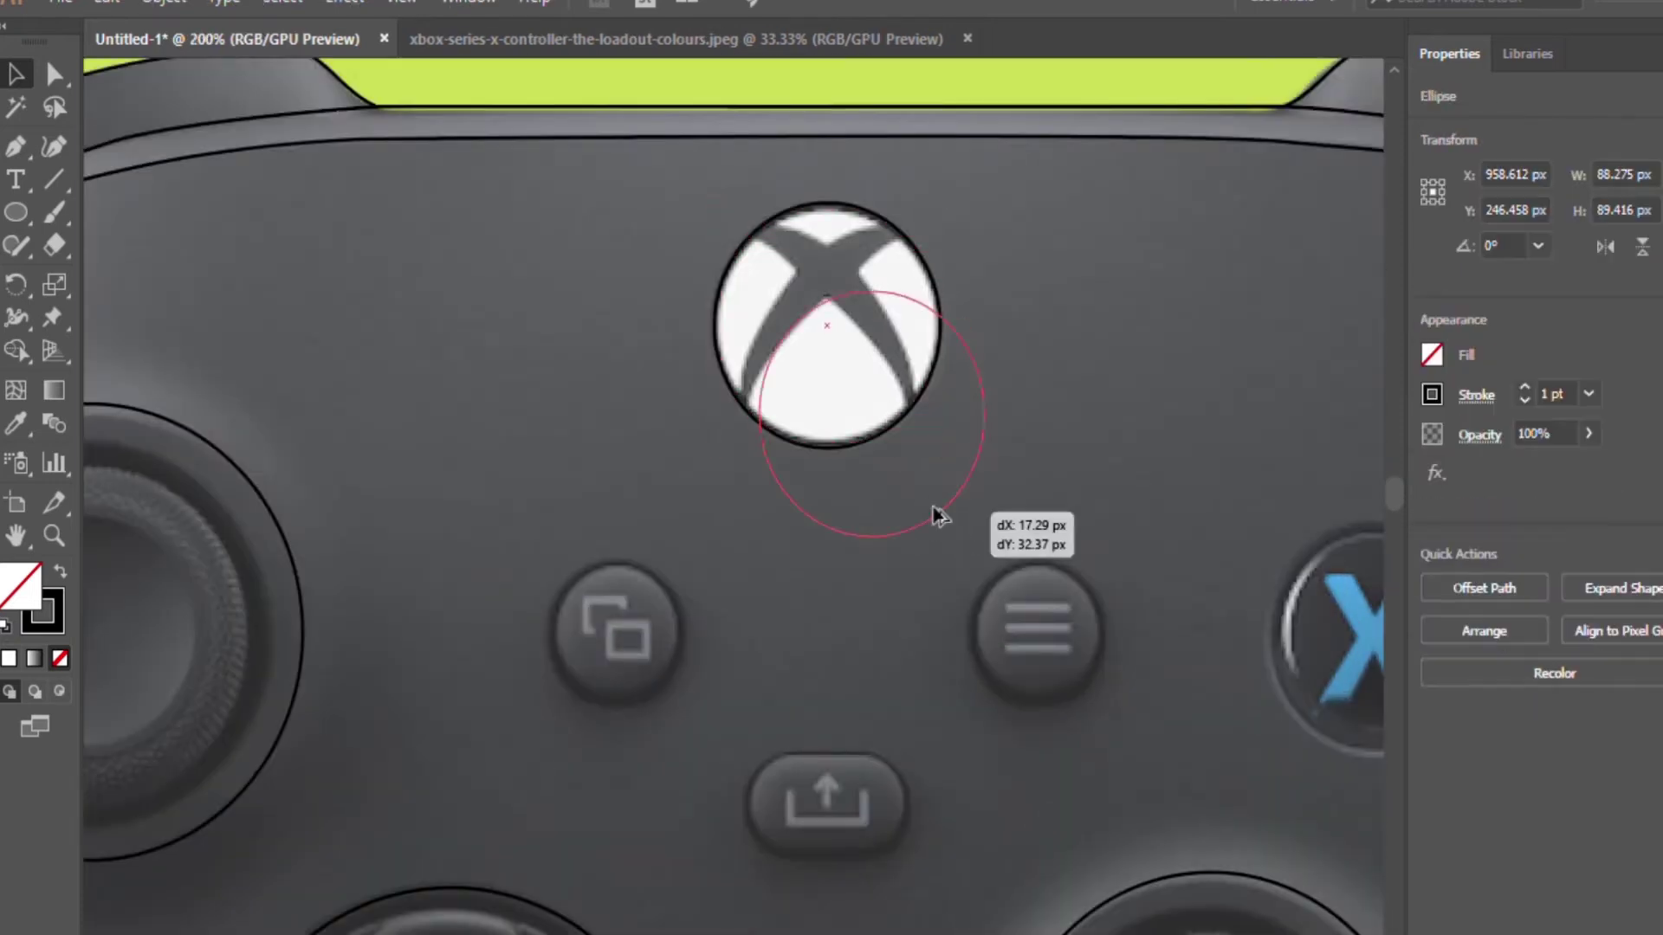
scroll(1130, 648, "up", 2)
mouse_move(1196, 365)
left_mouse_down()
mouse_move(1132, 434)
mouse_move(1088, 538)
left_mouse_up()
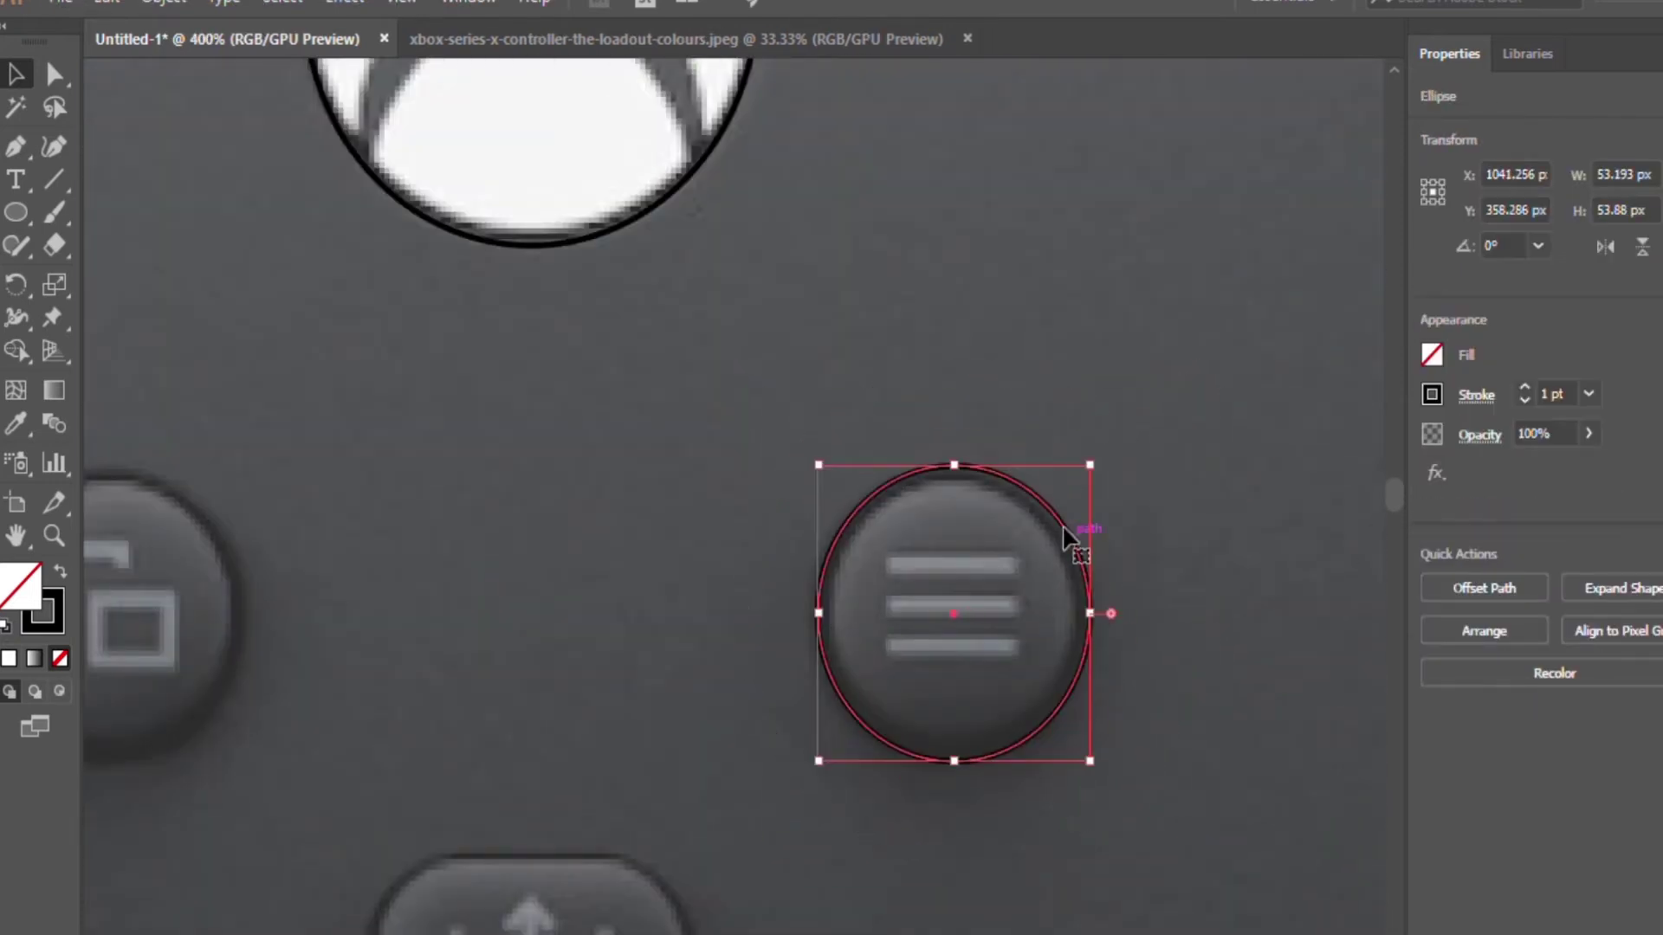
scroll(652, 616, "left", 5)
left_click_drag(1243, 719, 417, 719)
- Move an ellipse onto the X button and resize it to fit
scroll(608, 668, "down", 2)
scroll(608, 668, "down", 4)
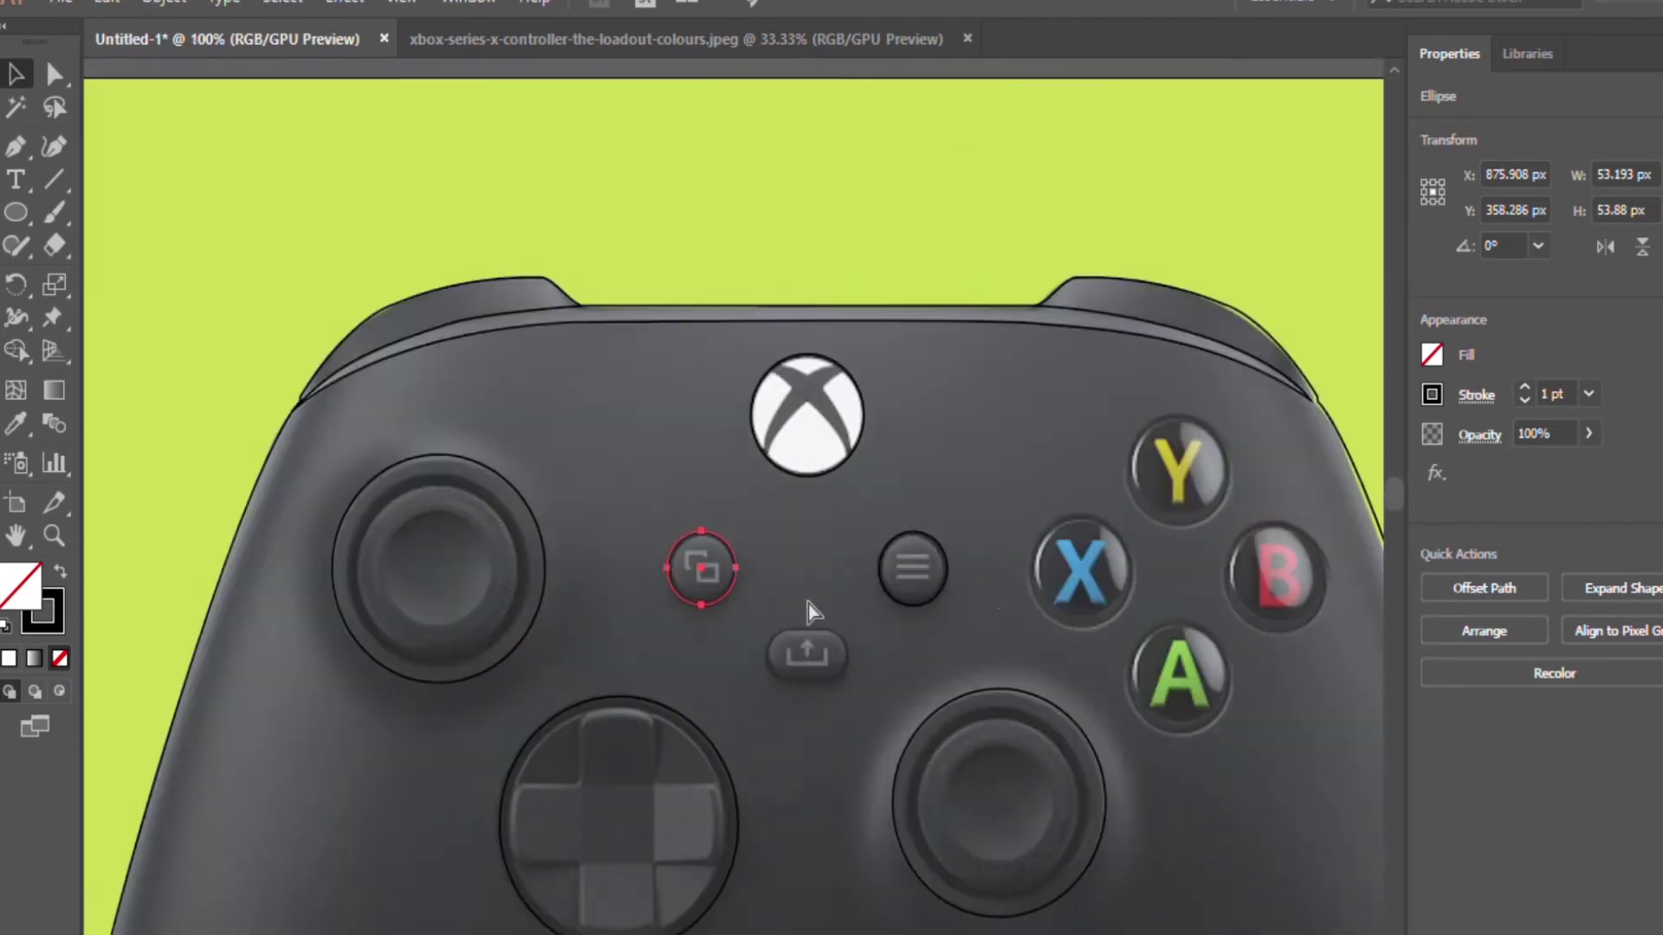
scroll(901, 651, "up", 1)
scroll(901, 652, "up", 1)
left_click_drag(278, 501, 1031, 511)
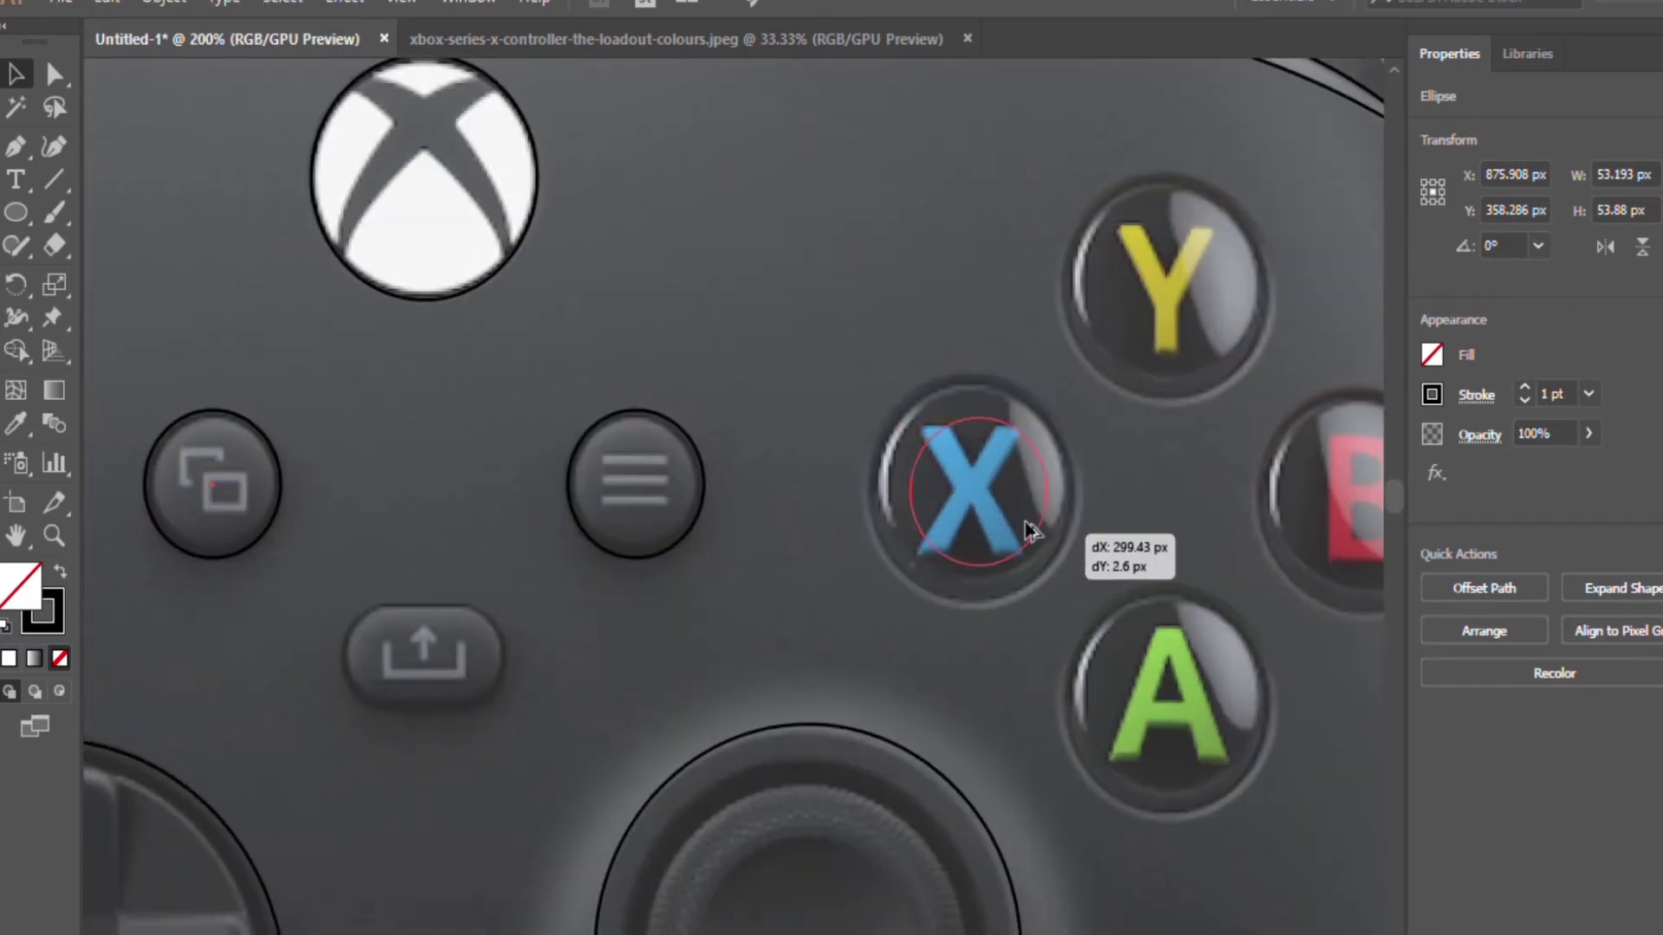
mouse_move(1023, 438)
left_mouse_down()
mouse_move(1093, 395)
mouse_move(1074, 381)
left_mouse_up()
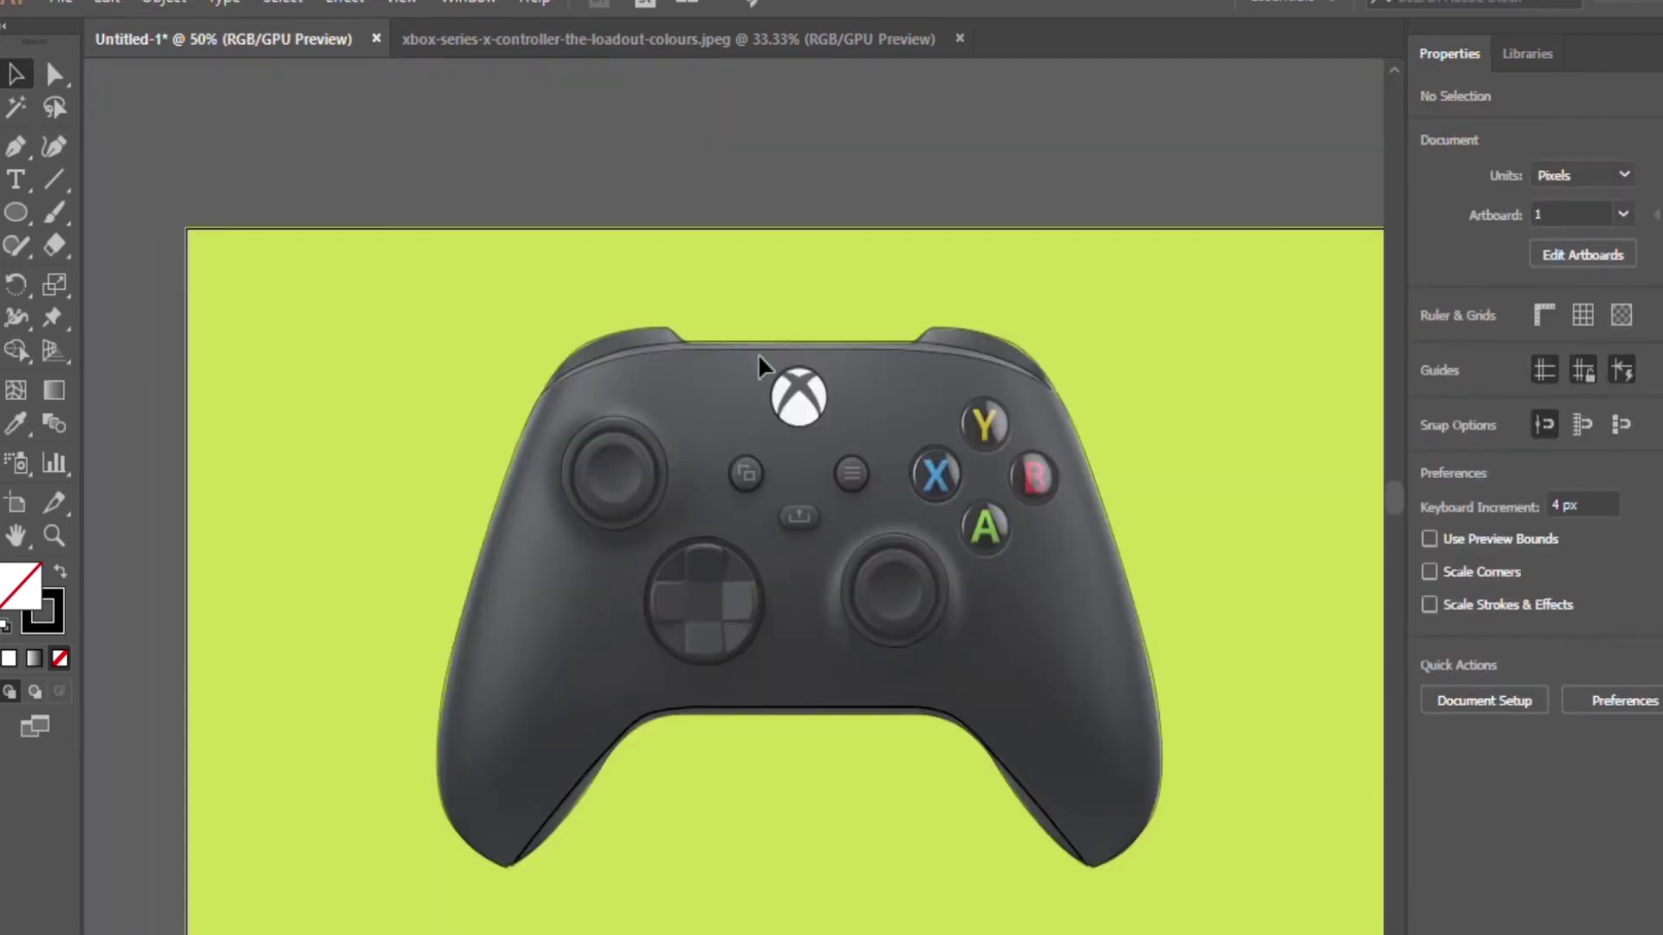
- Fill the controller's outer outline with dark grey sampled from the photo
scroll(970, 433, "up", 5)
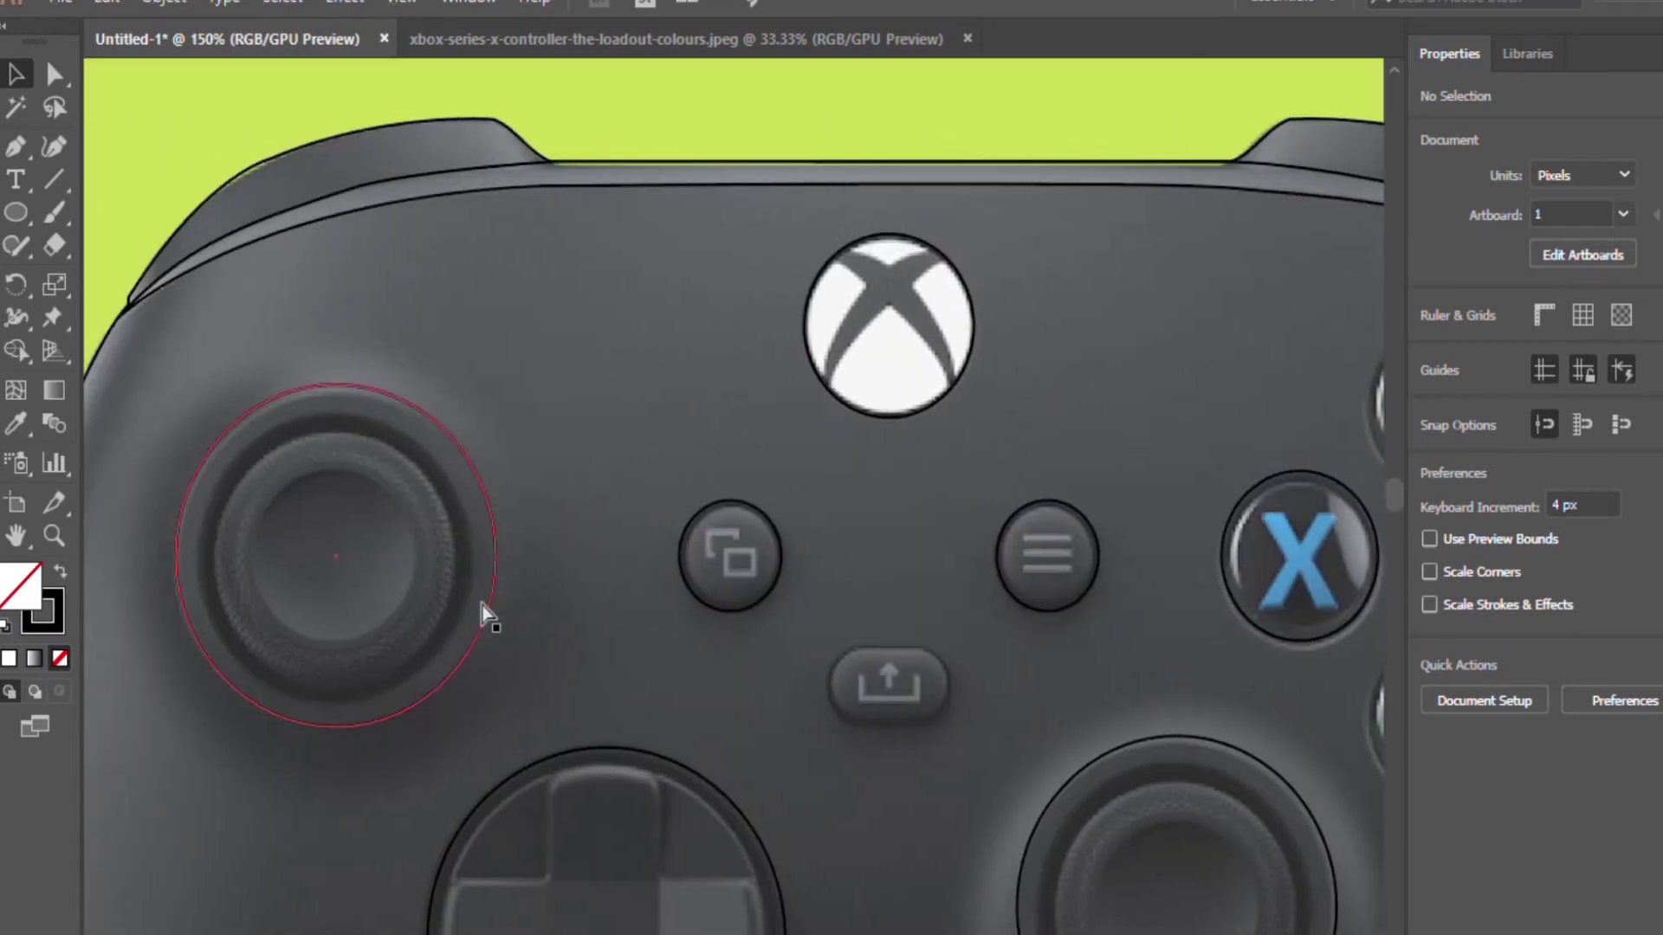
left_click_drag(475, 596, 725, 582)
scroll(728, 585, "up", 5)
left_click(854, 293)
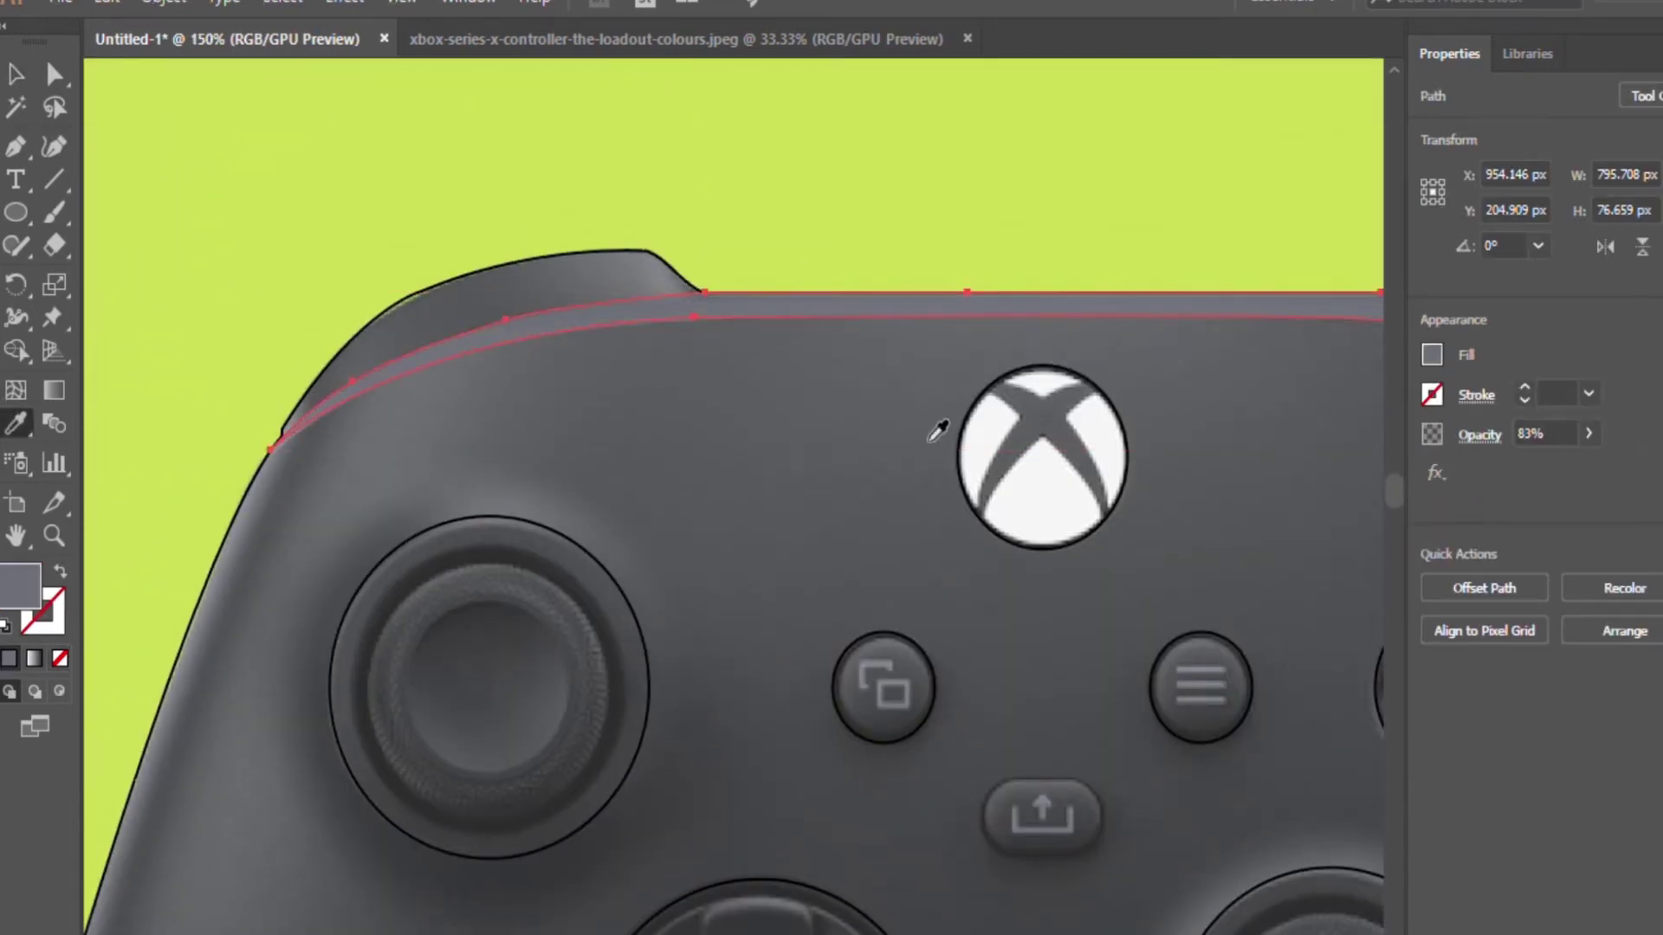
left_click(668, 260)
left_click(16, 424)
left_click(747, 467)
key("ctrl+minus")
key("ctrl+minus")
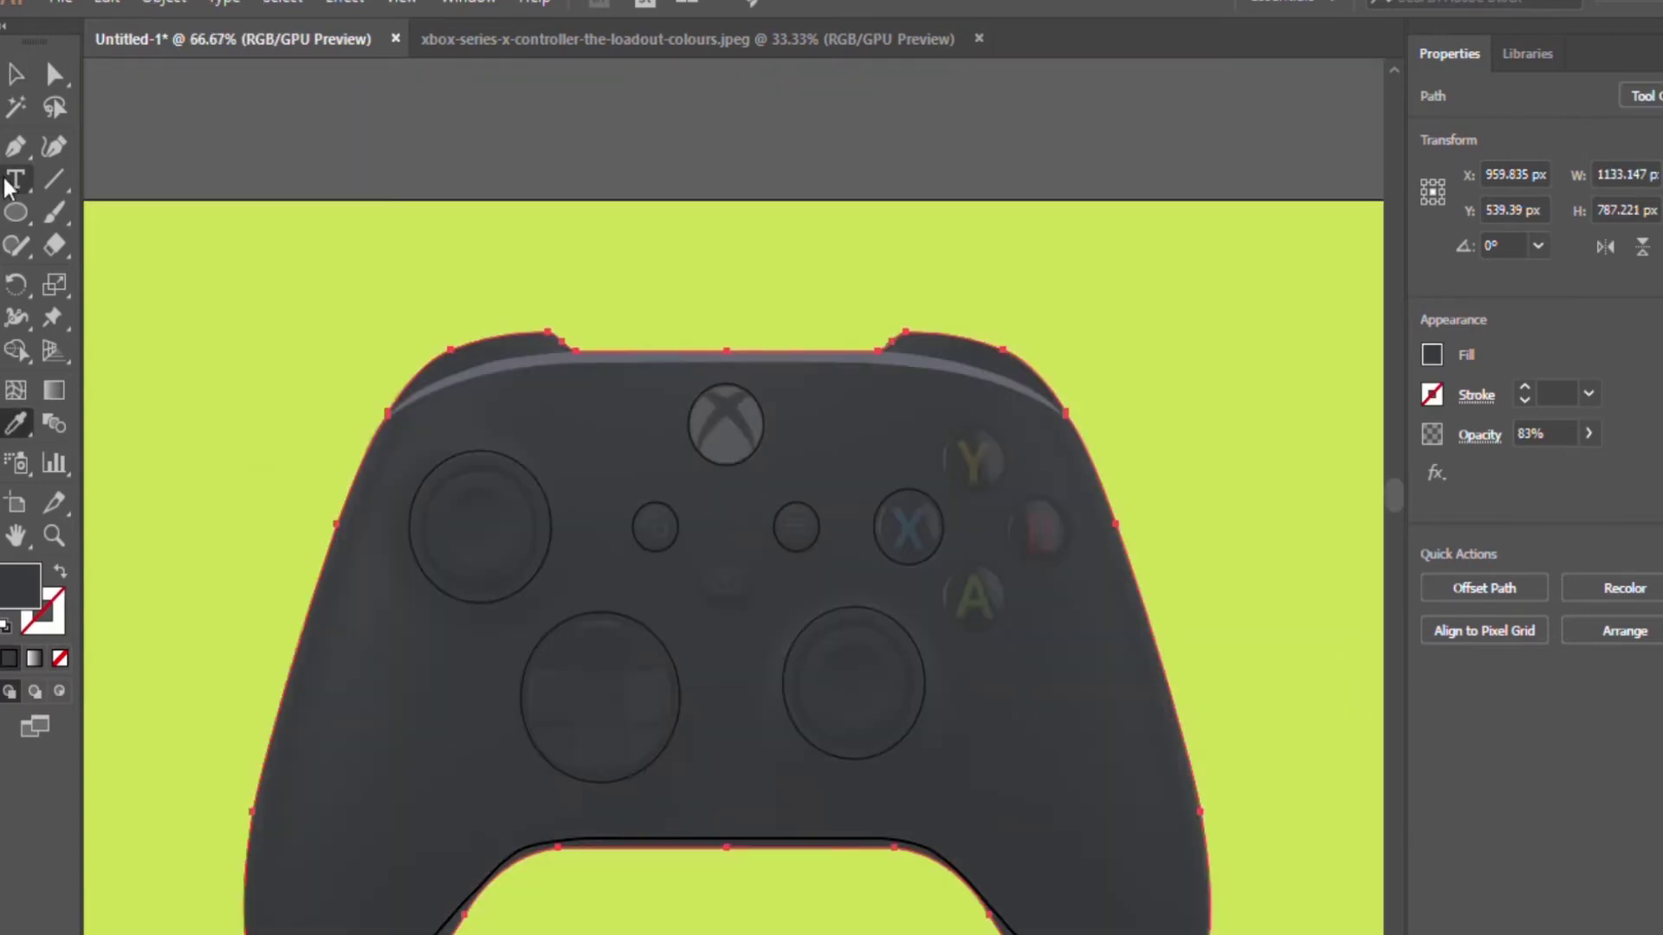
key("v")
- Fill the left-stick circle with the photo's dark colour at 83% opacity
left_click(481, 452)
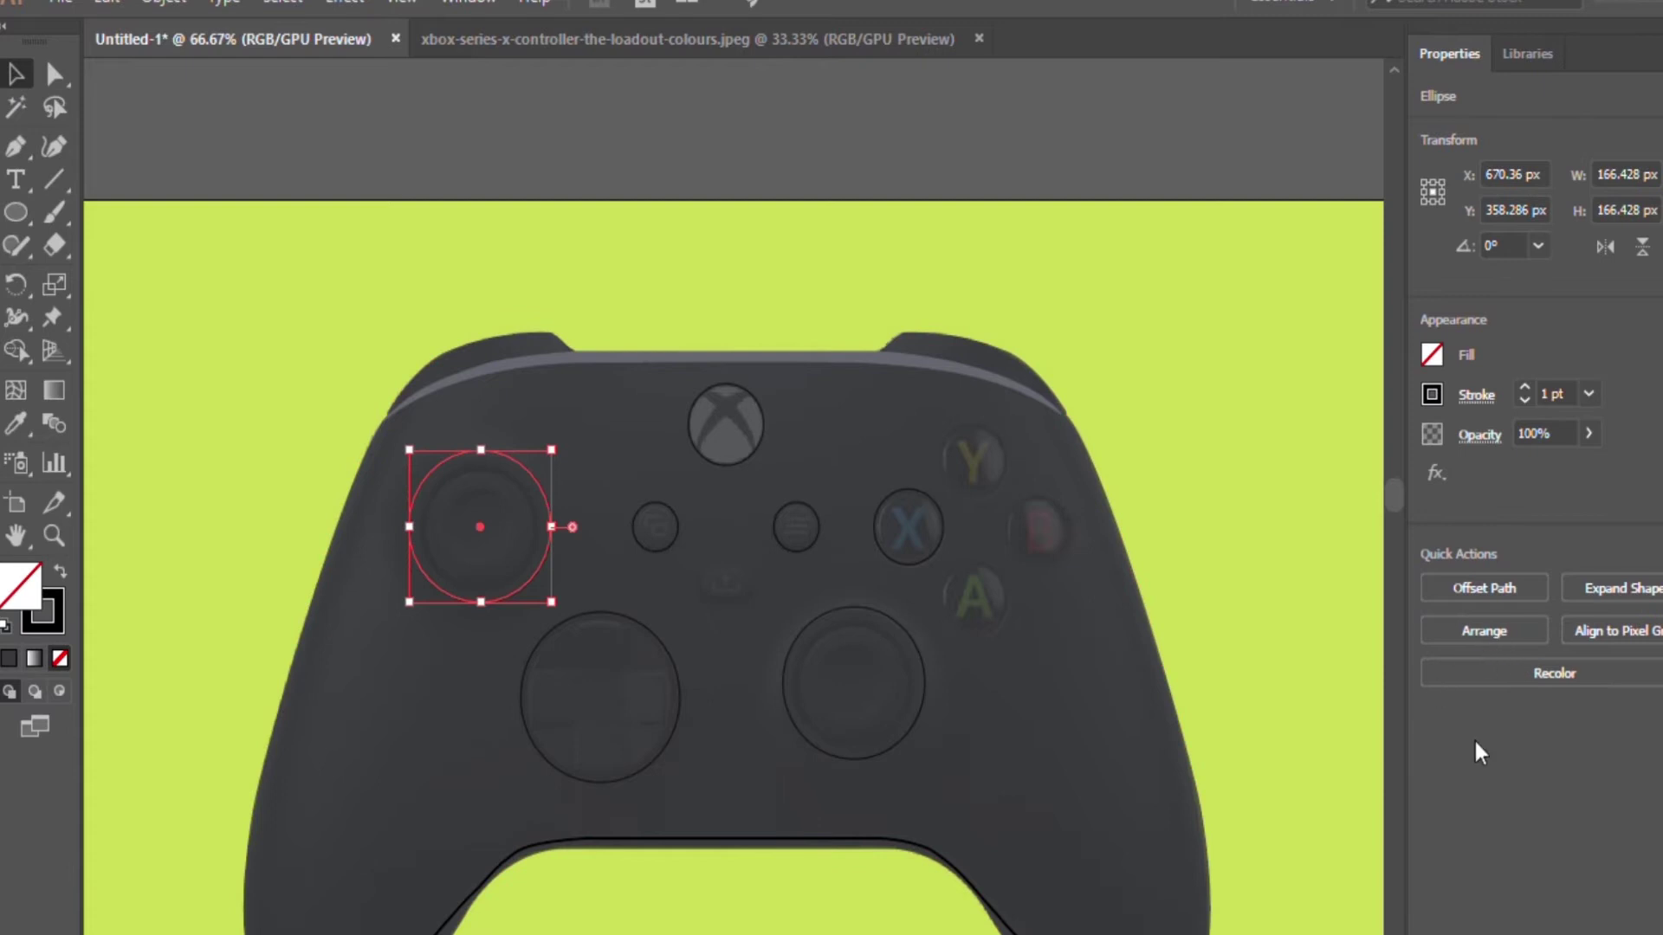
scroll(471, 634, "up", 2)
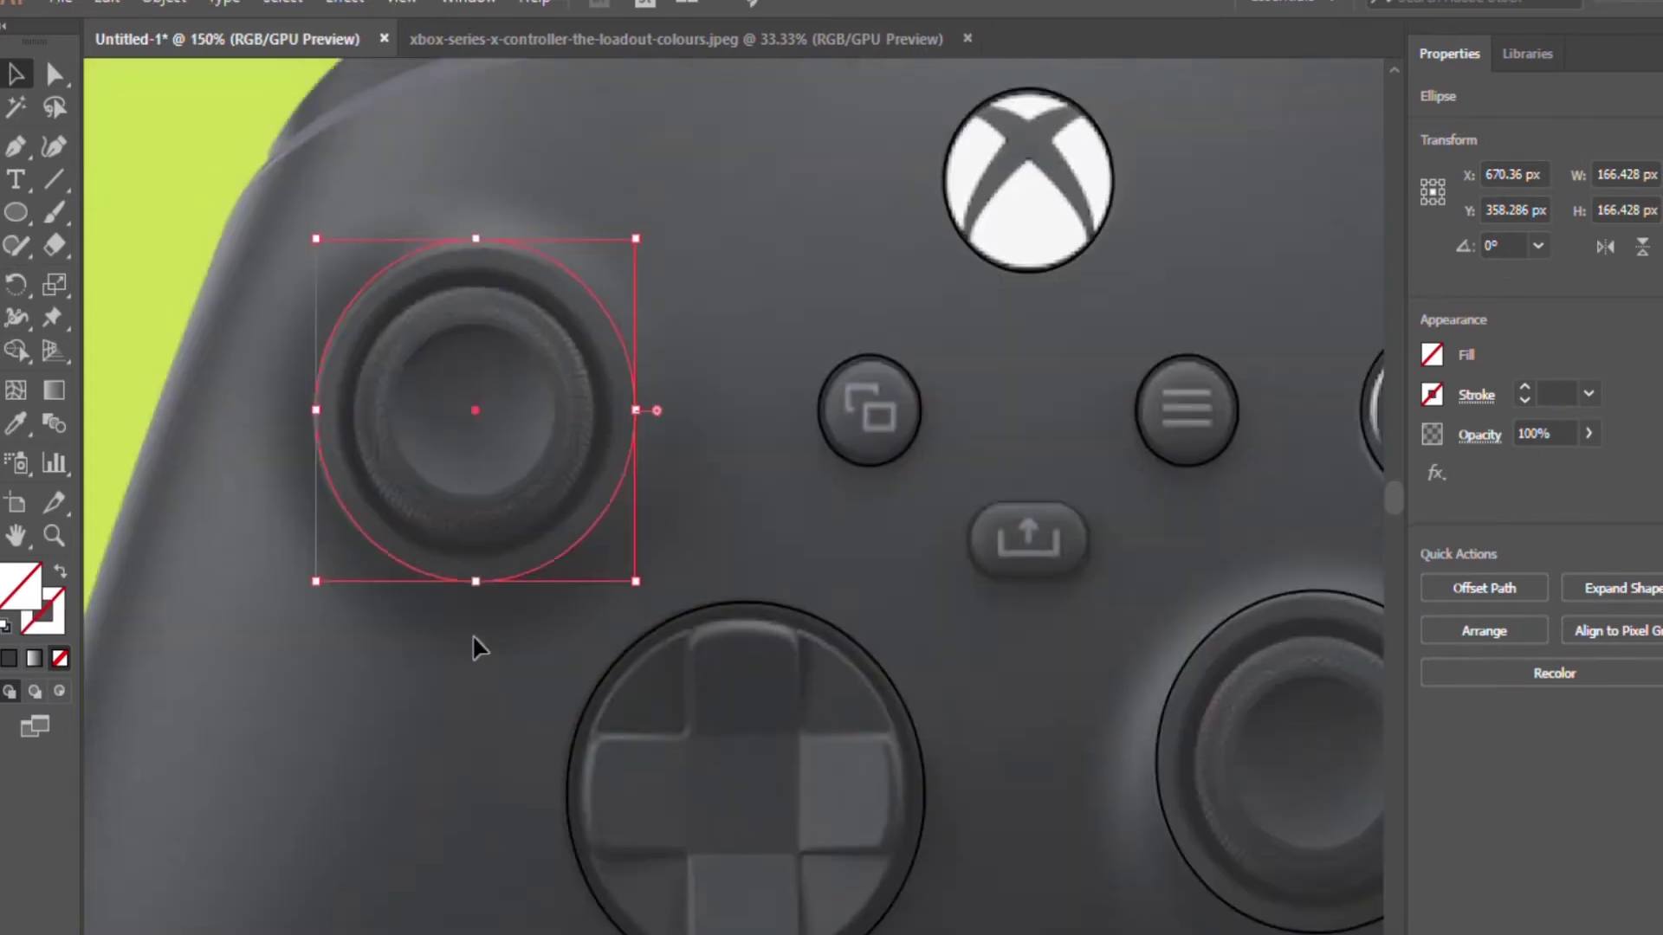
scroll(471, 634, "up", 1)
left_click(452, 250)
scroll(1010, 427, "right", 5)
key("v")
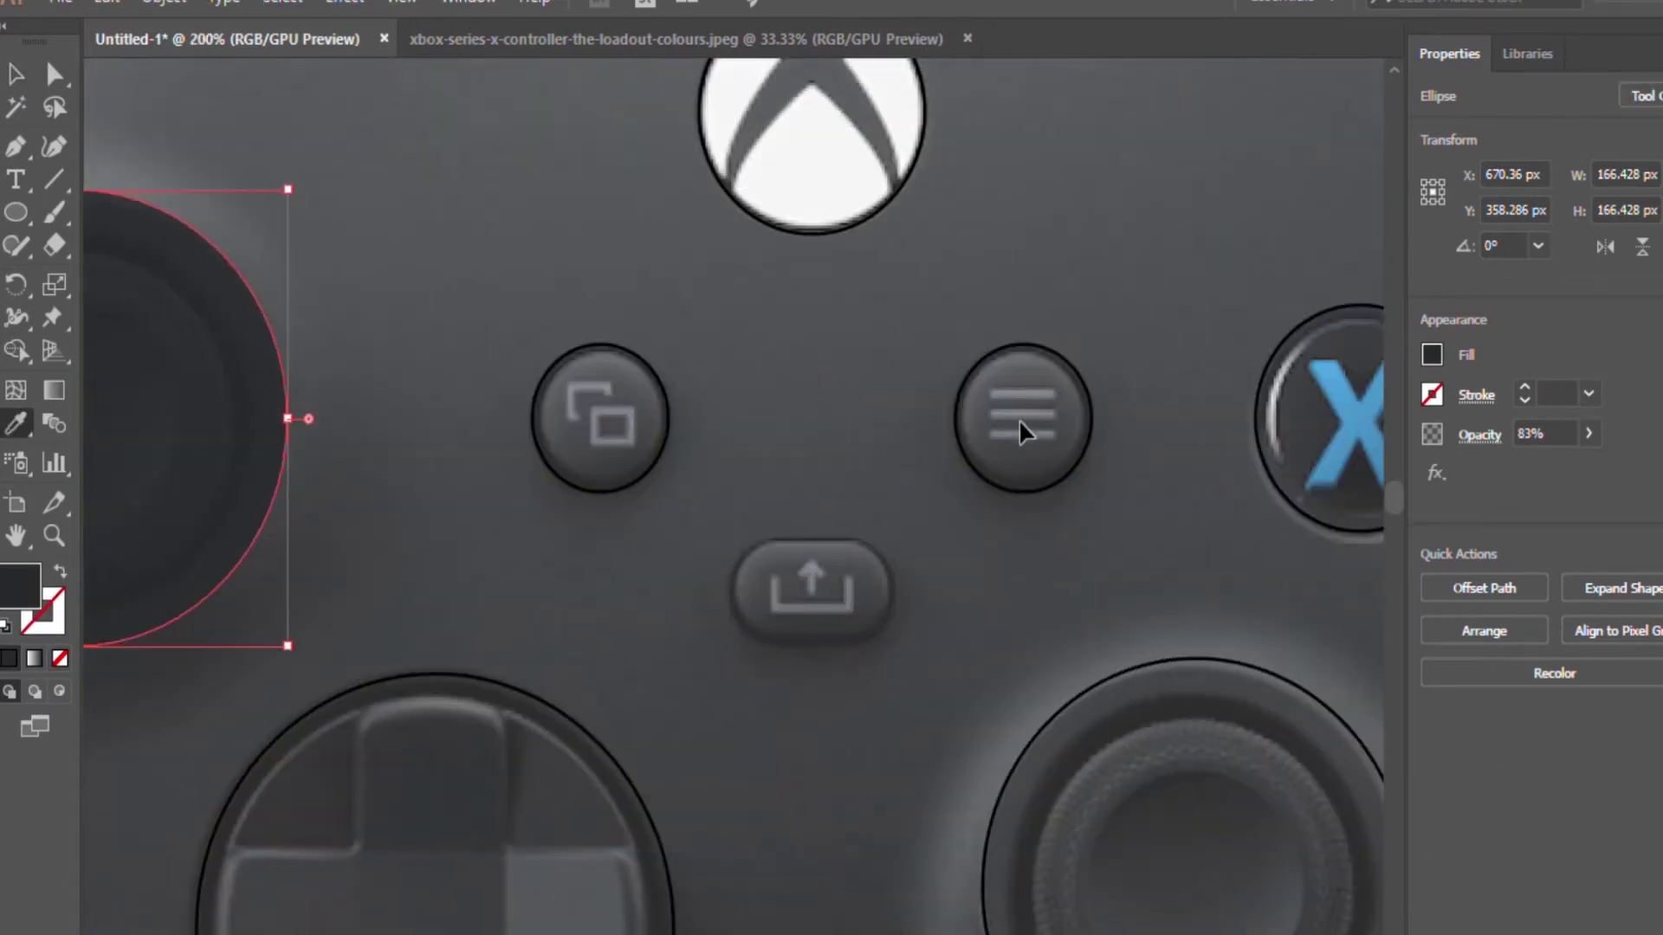
- Fill the Xbox logo circle with white sampled from the photo
left_click(952, 438)
scroll(953, 439, "up", 3)
left_click(812, 407)
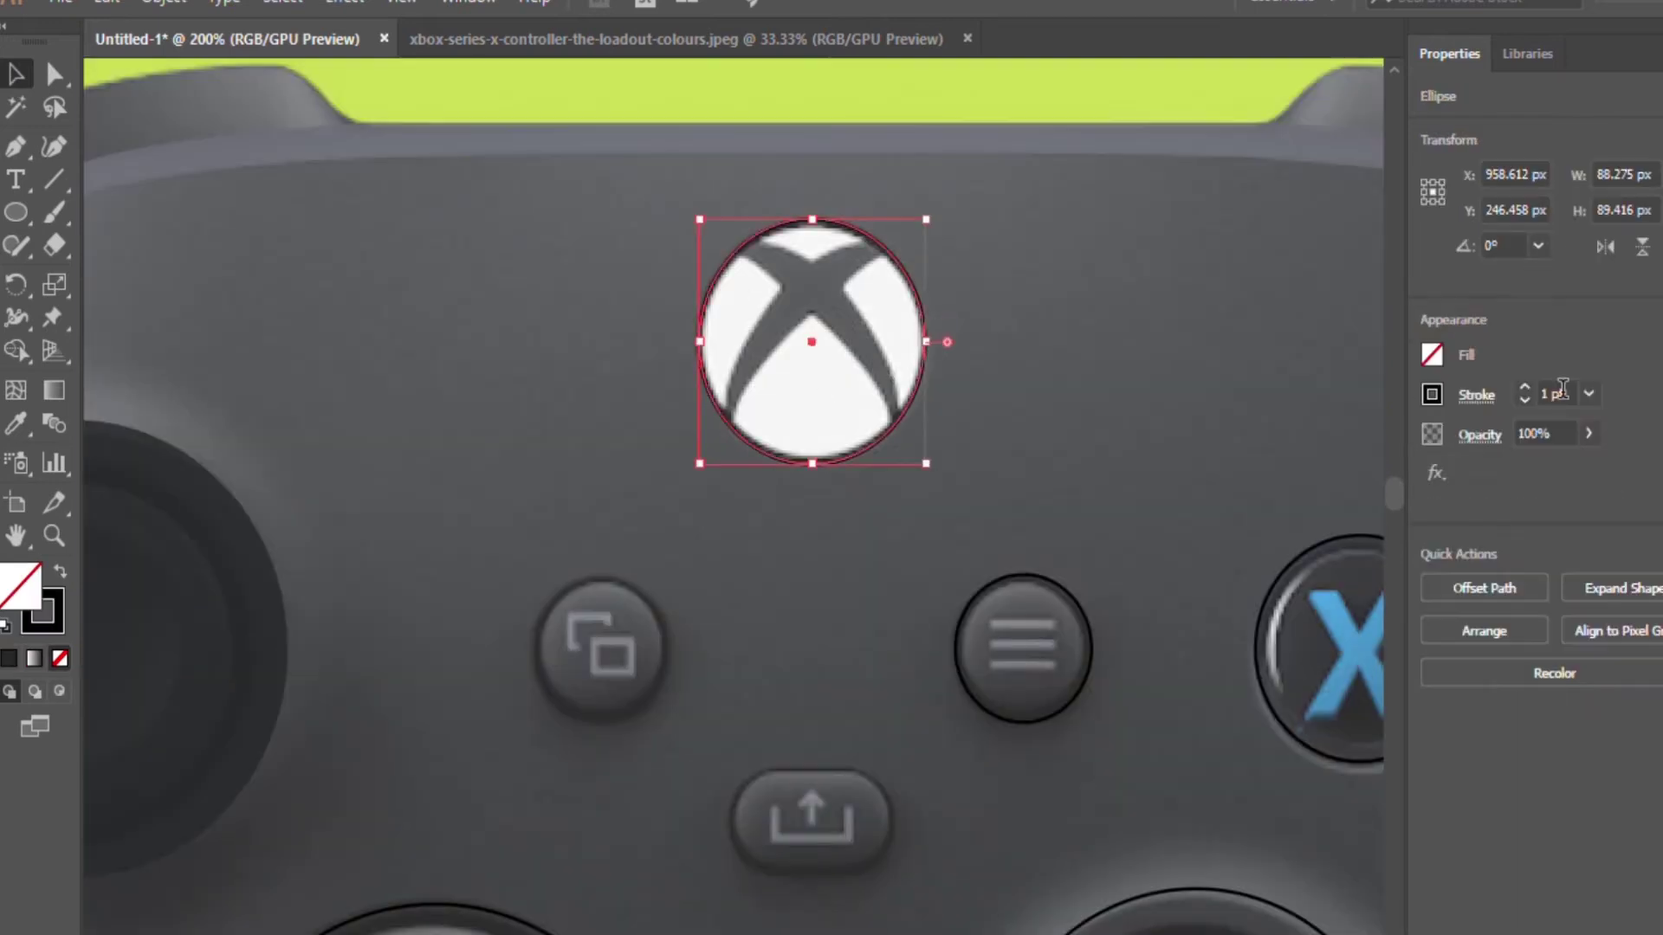
left_click(868, 398)
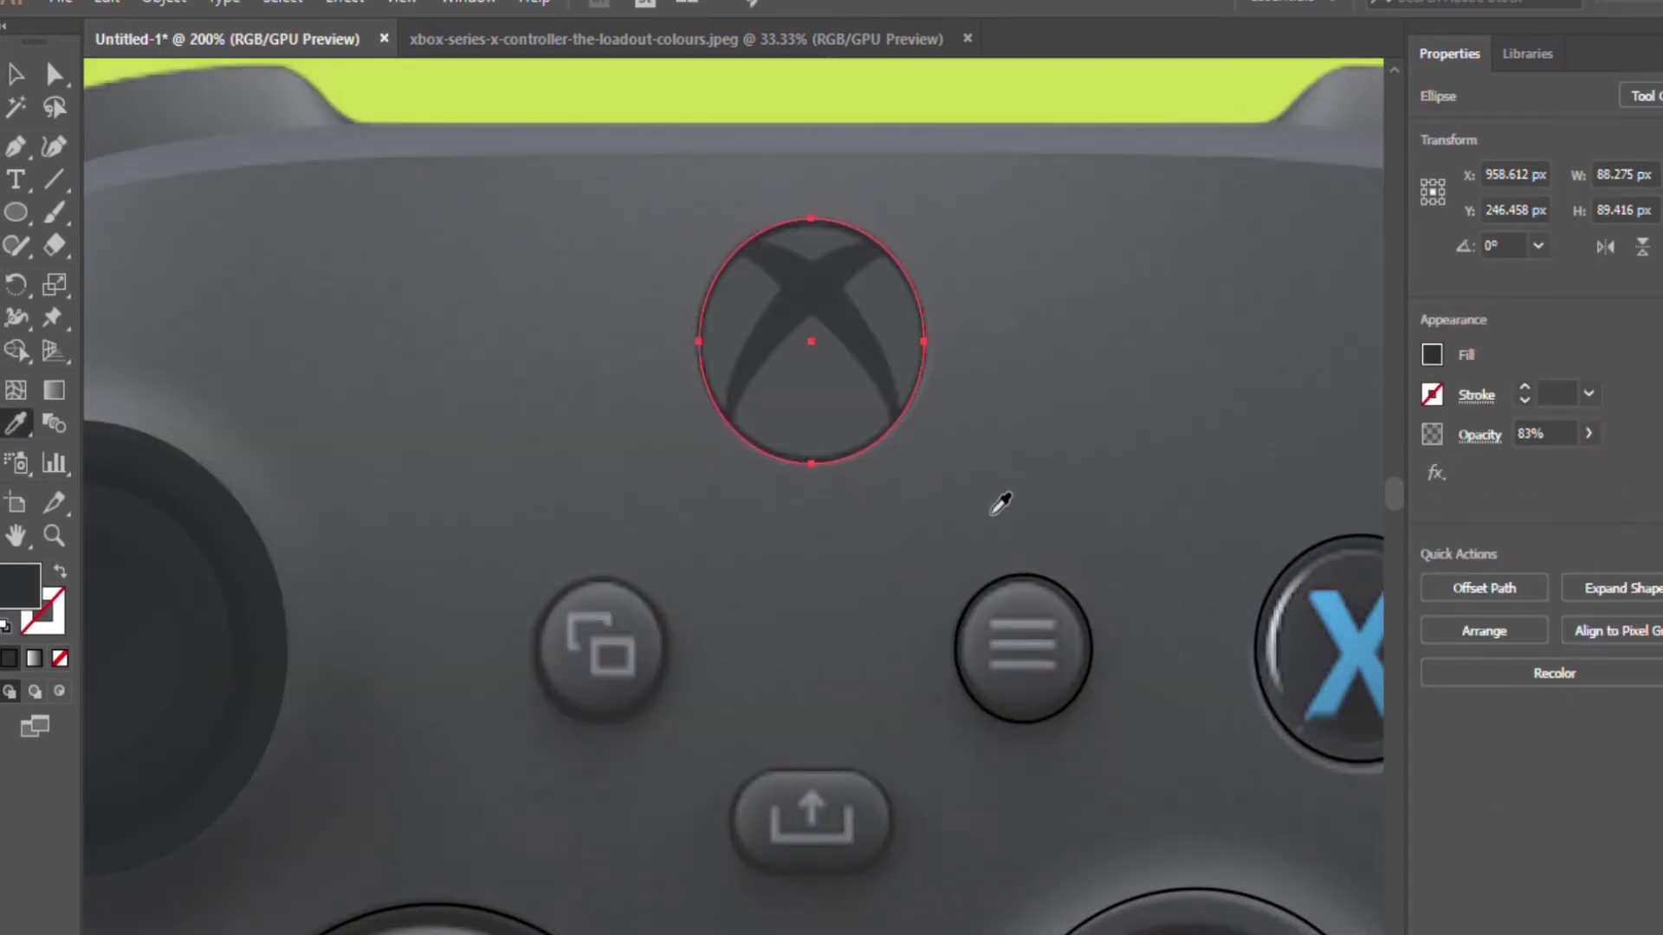
key("v")
scroll(1048, 589, "down", 4)
scroll(1048, 589, "down", 2)
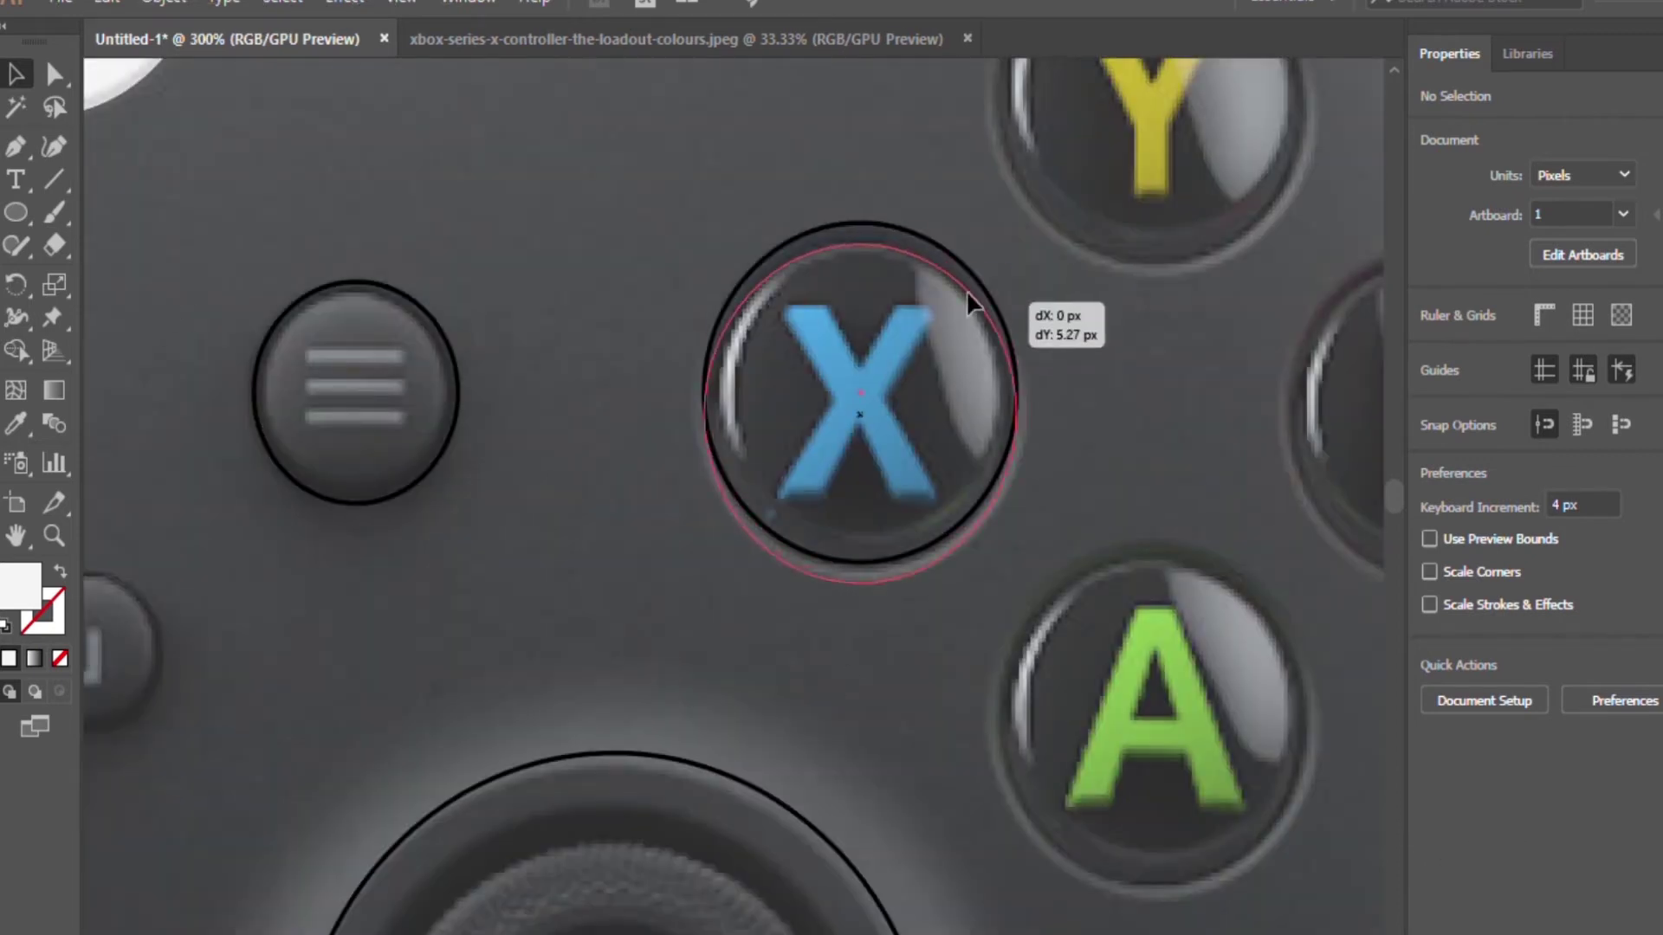
- Fit the ellipse to the X button's ring, then shrink it to the inner ring
left_click_drag(967, 296, 861, 227)
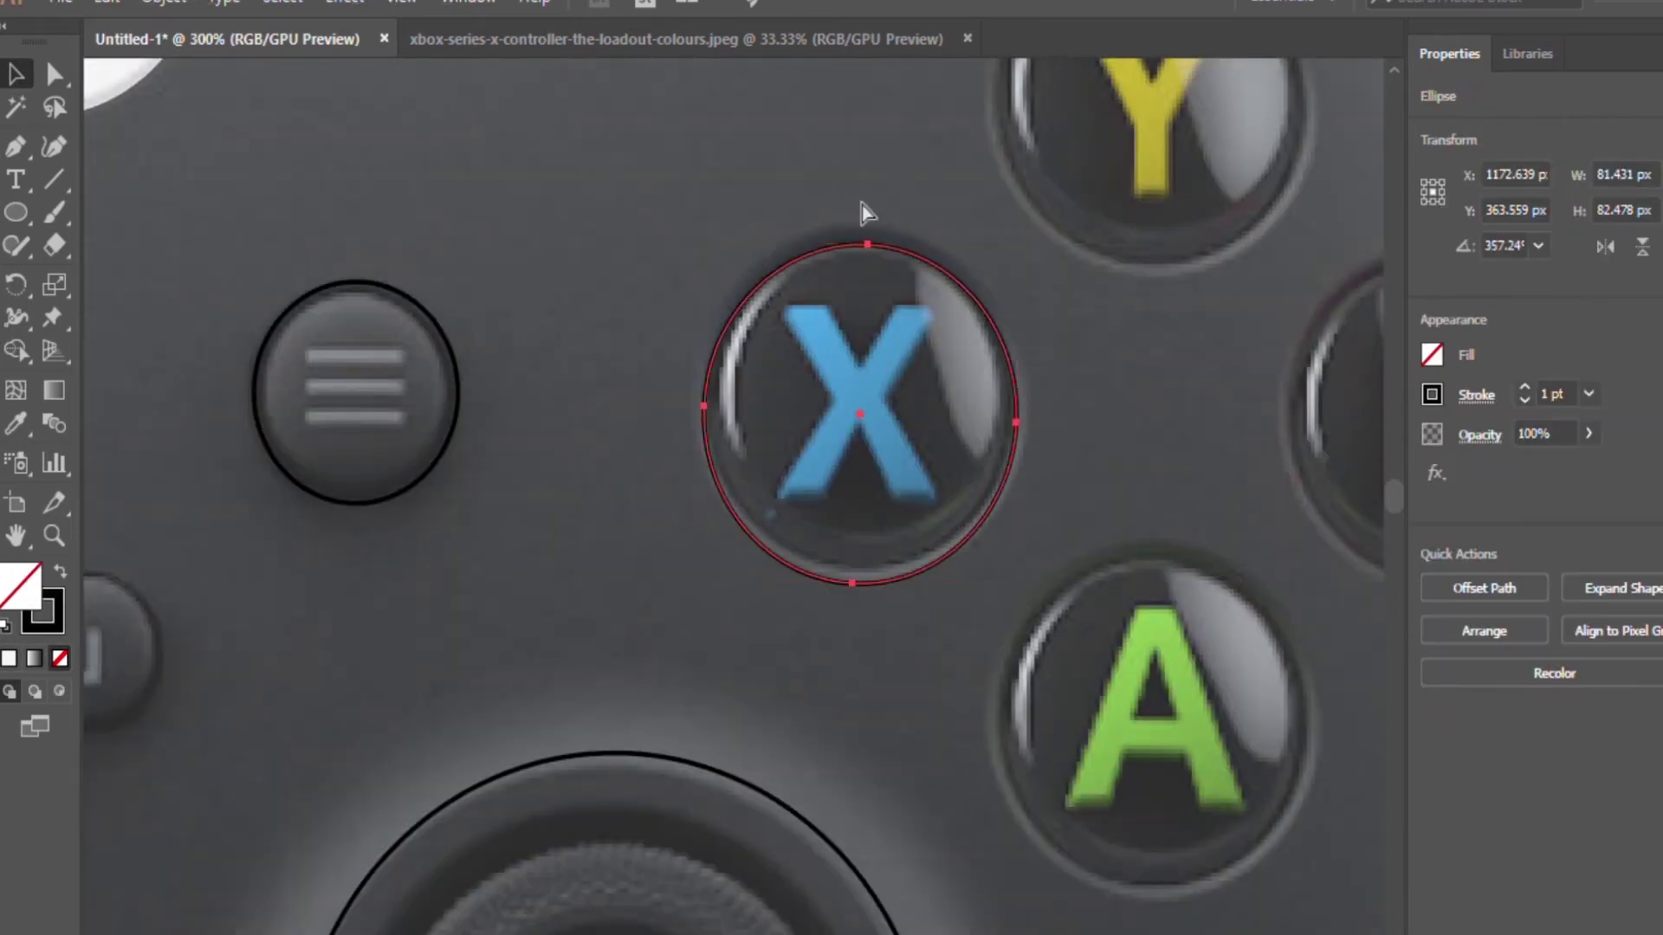
left_click_drag(1019, 405, 1025, 404)
left_click(1147, 485)
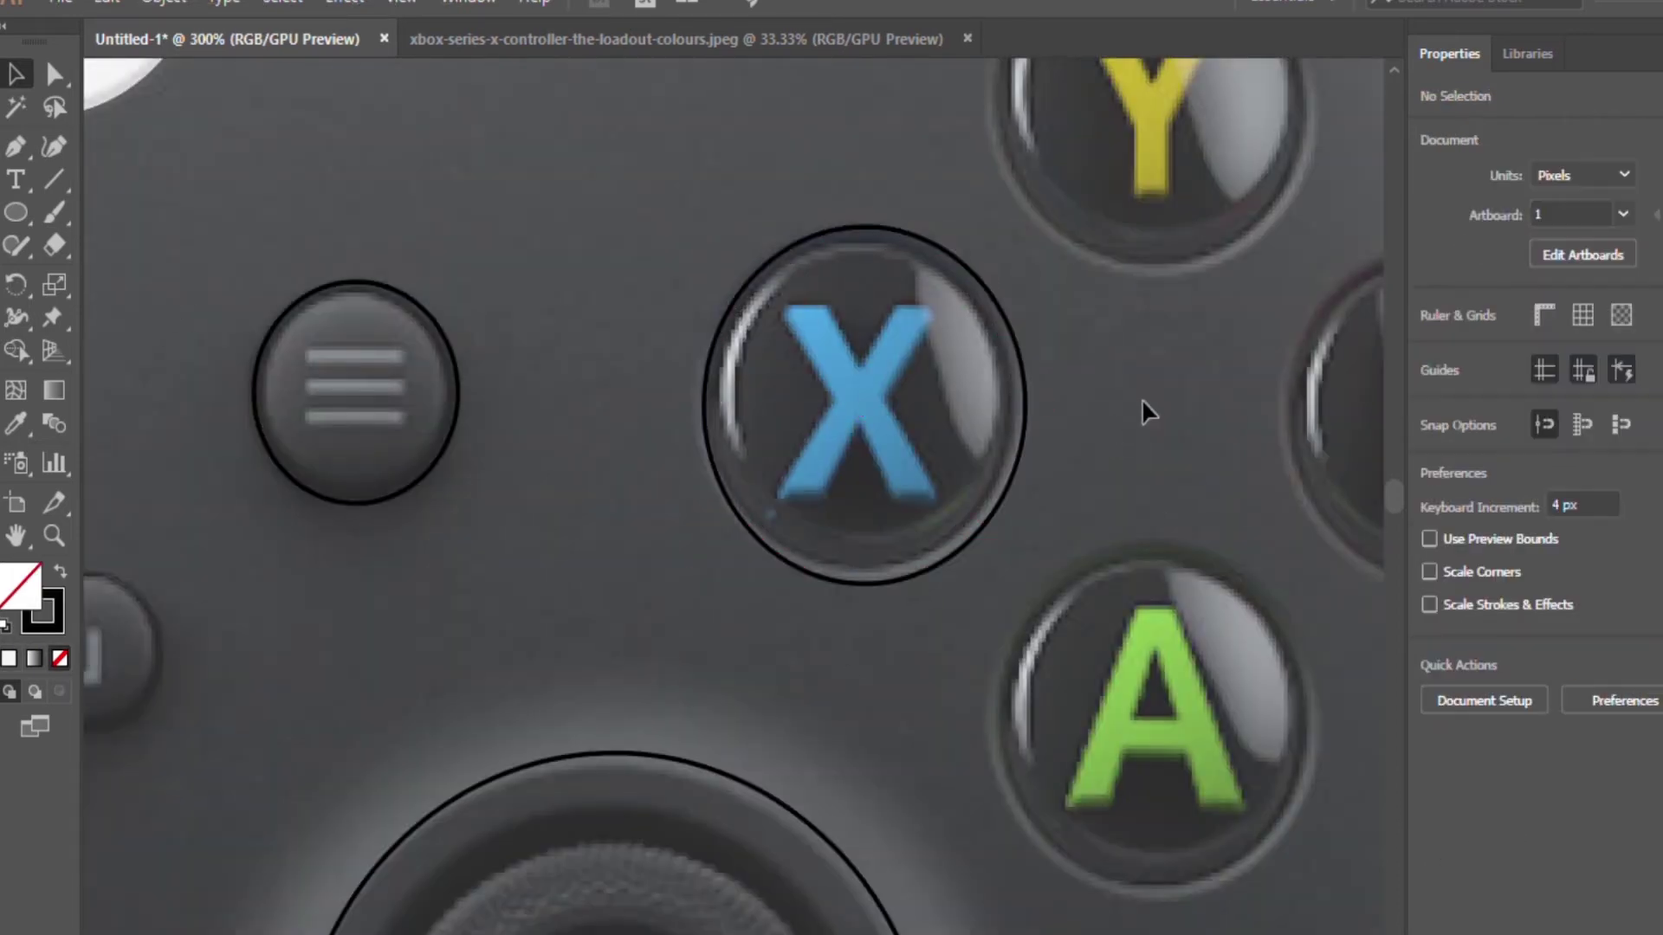
left_click(780, 439)
left_click_drag(976, 282, 976, 351)
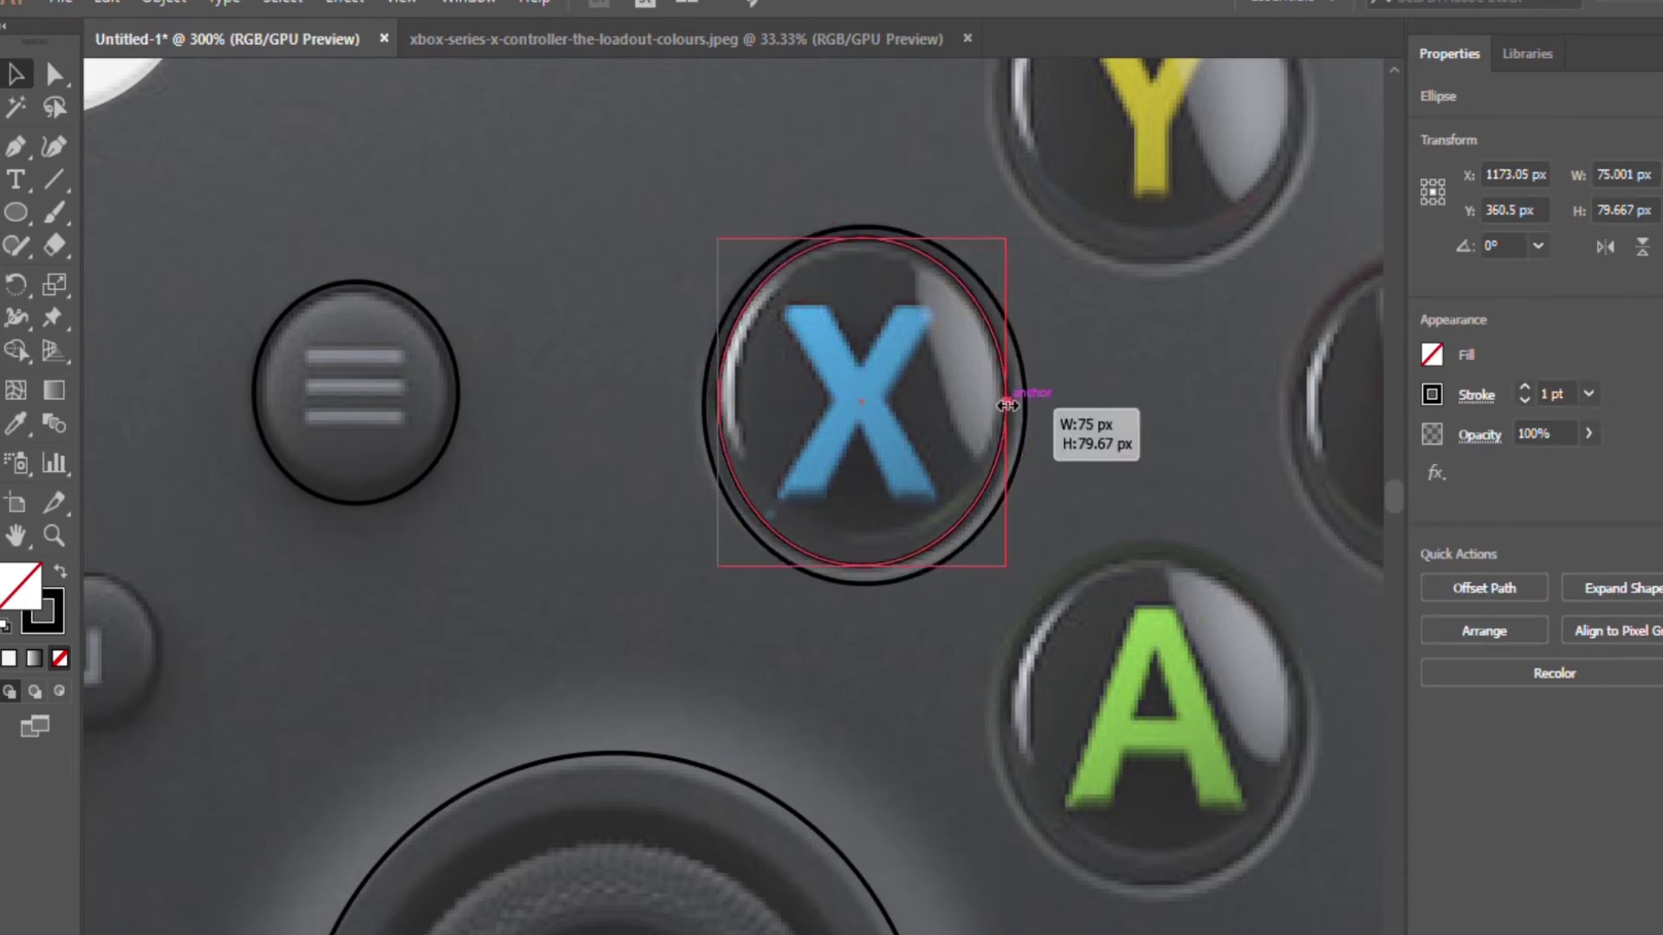
left_click(1130, 420)
- Attempt a highlight path on the X button's rim, then undo it
key("p")
scroll(846, 297, "up", 3)
left_click(913, 213)
left_click_drag(652, 526, 641, 606)
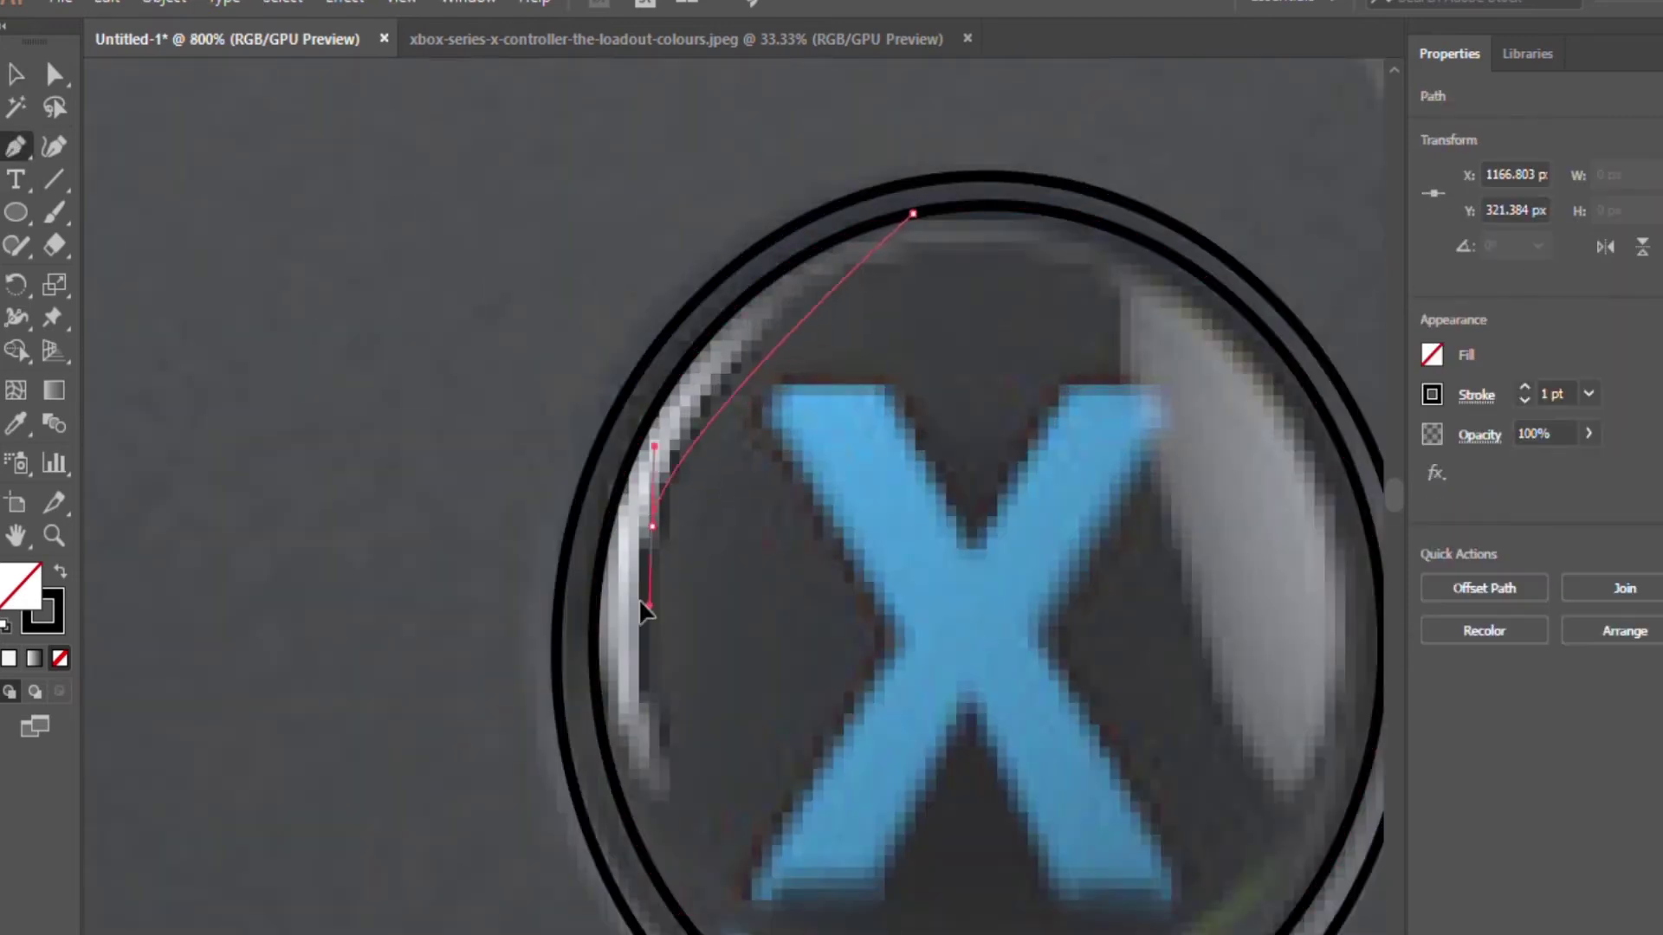
left_click(674, 793)
left_click_drag(604, 537, 619, 311)
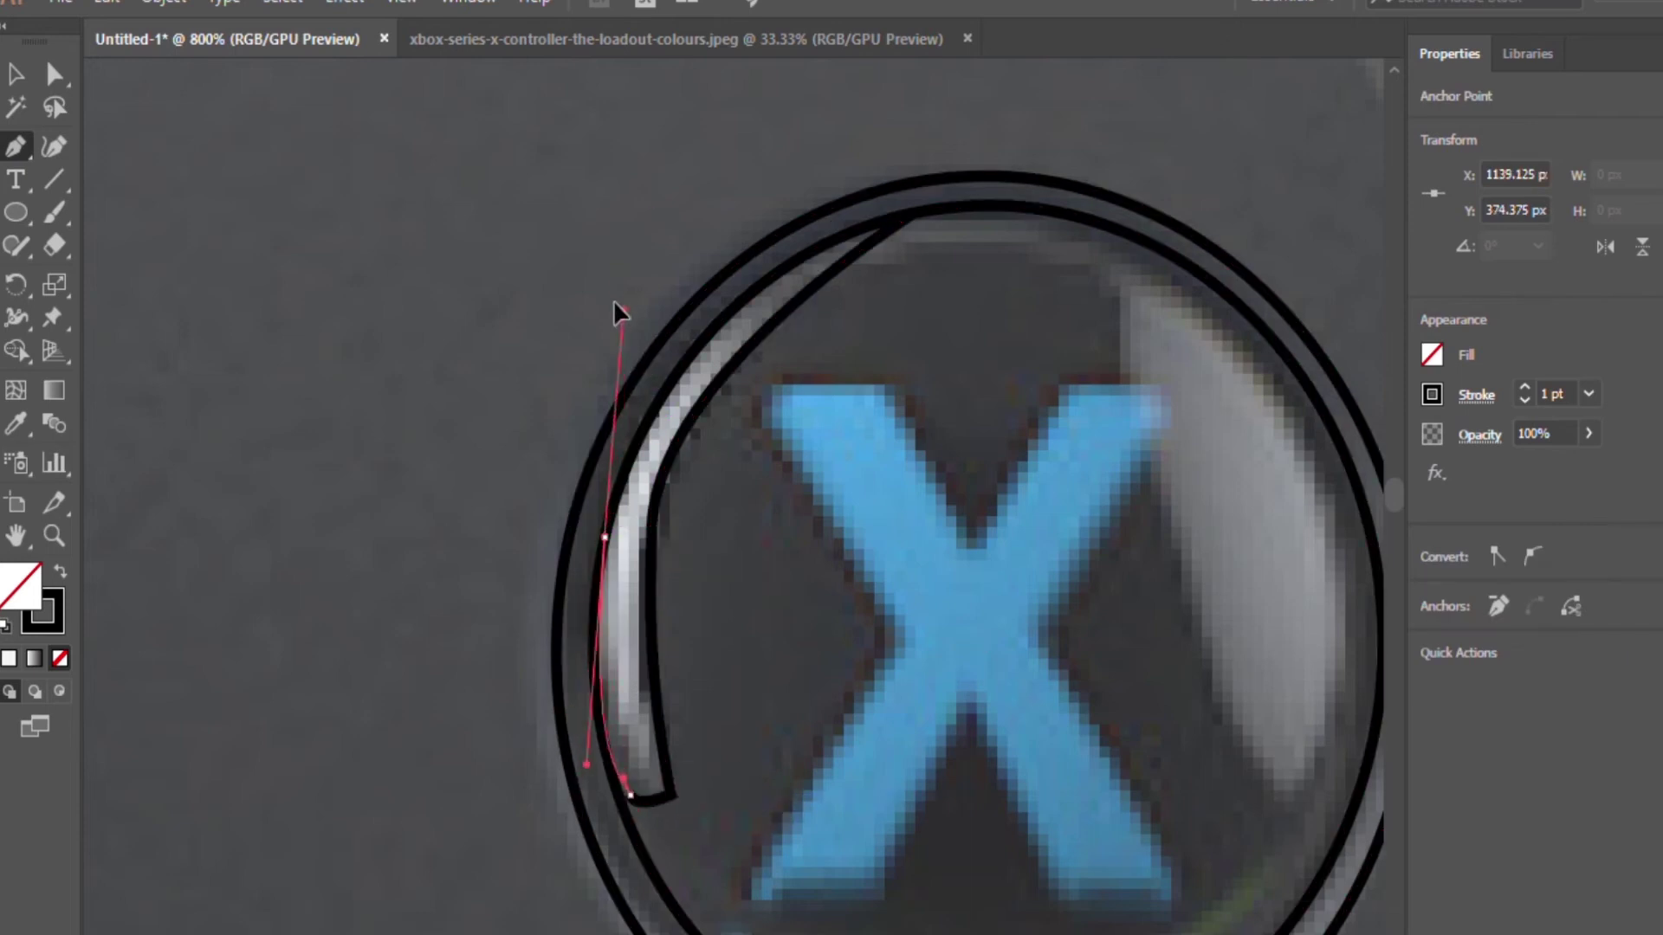
left_click_drag(913, 213, 1159, 180)
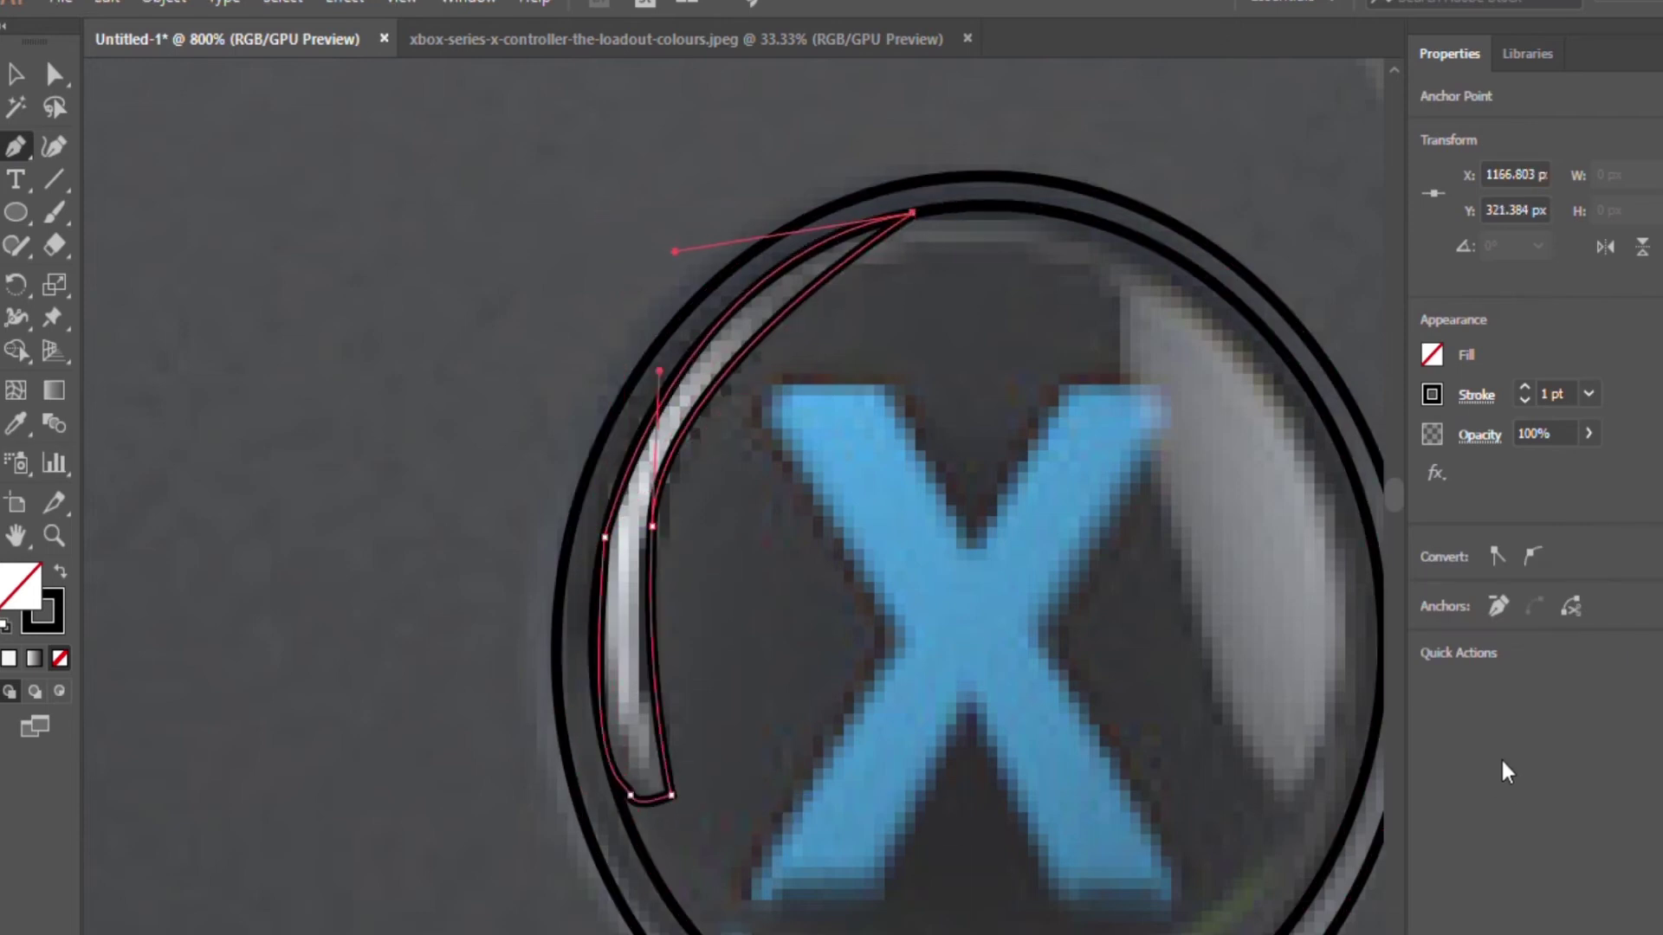
key("ctrl+z")
key("ctrl+z")
key("ctrl+z")
key("ctrl+z")
key("ctrl+z")
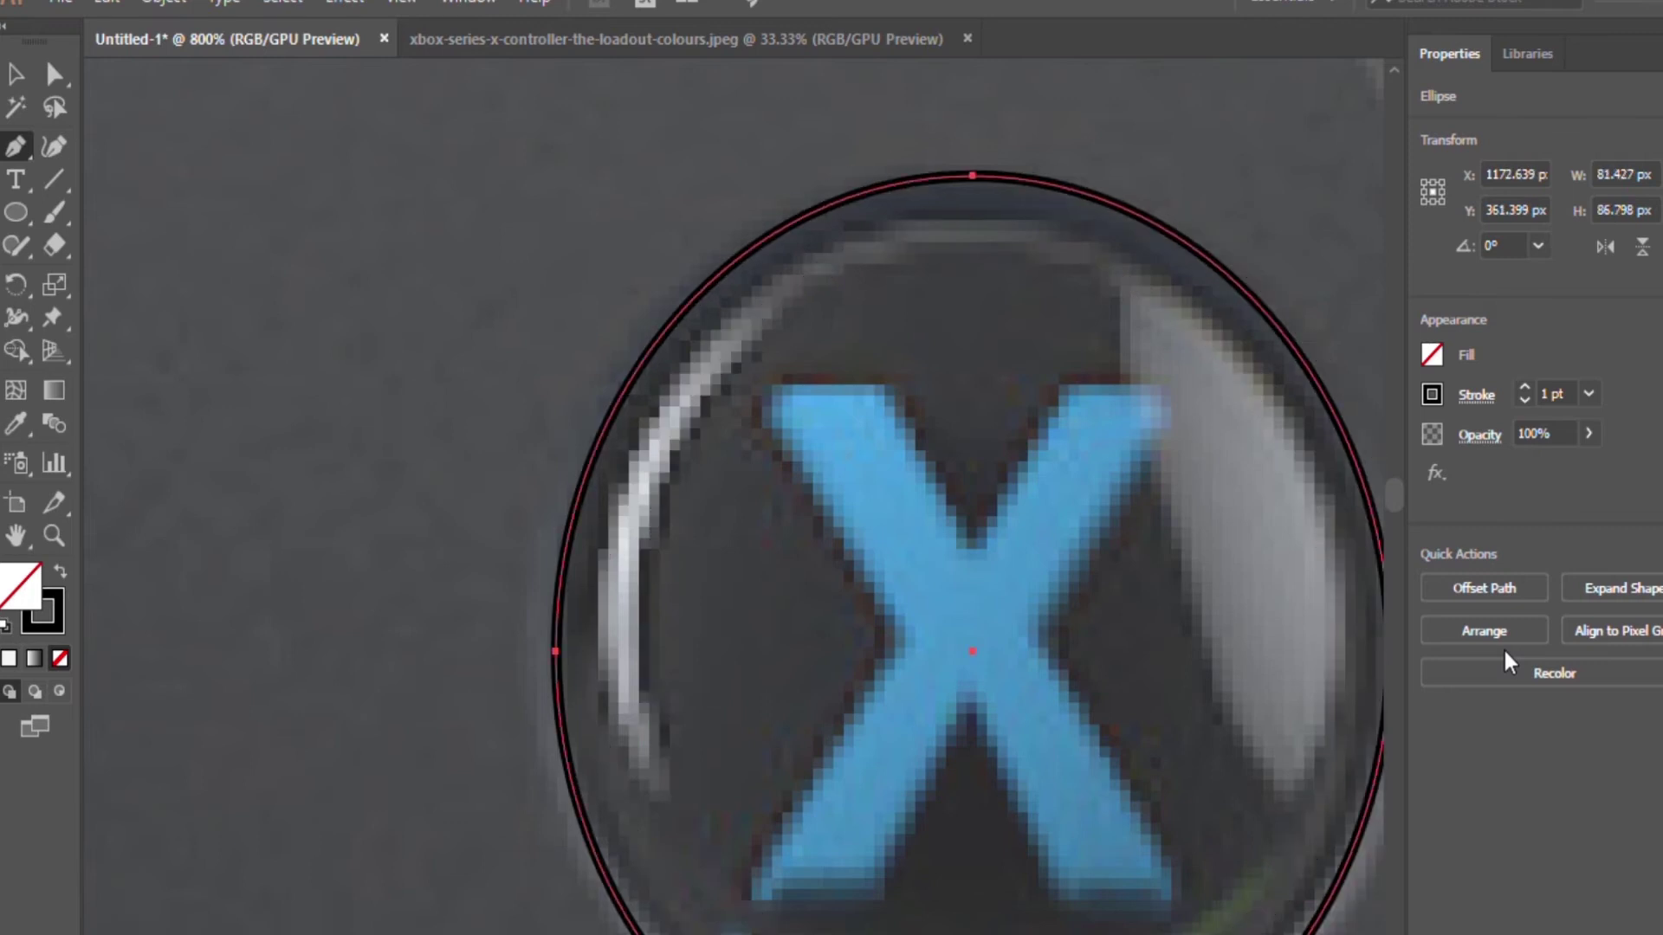
key("ctrl+z")
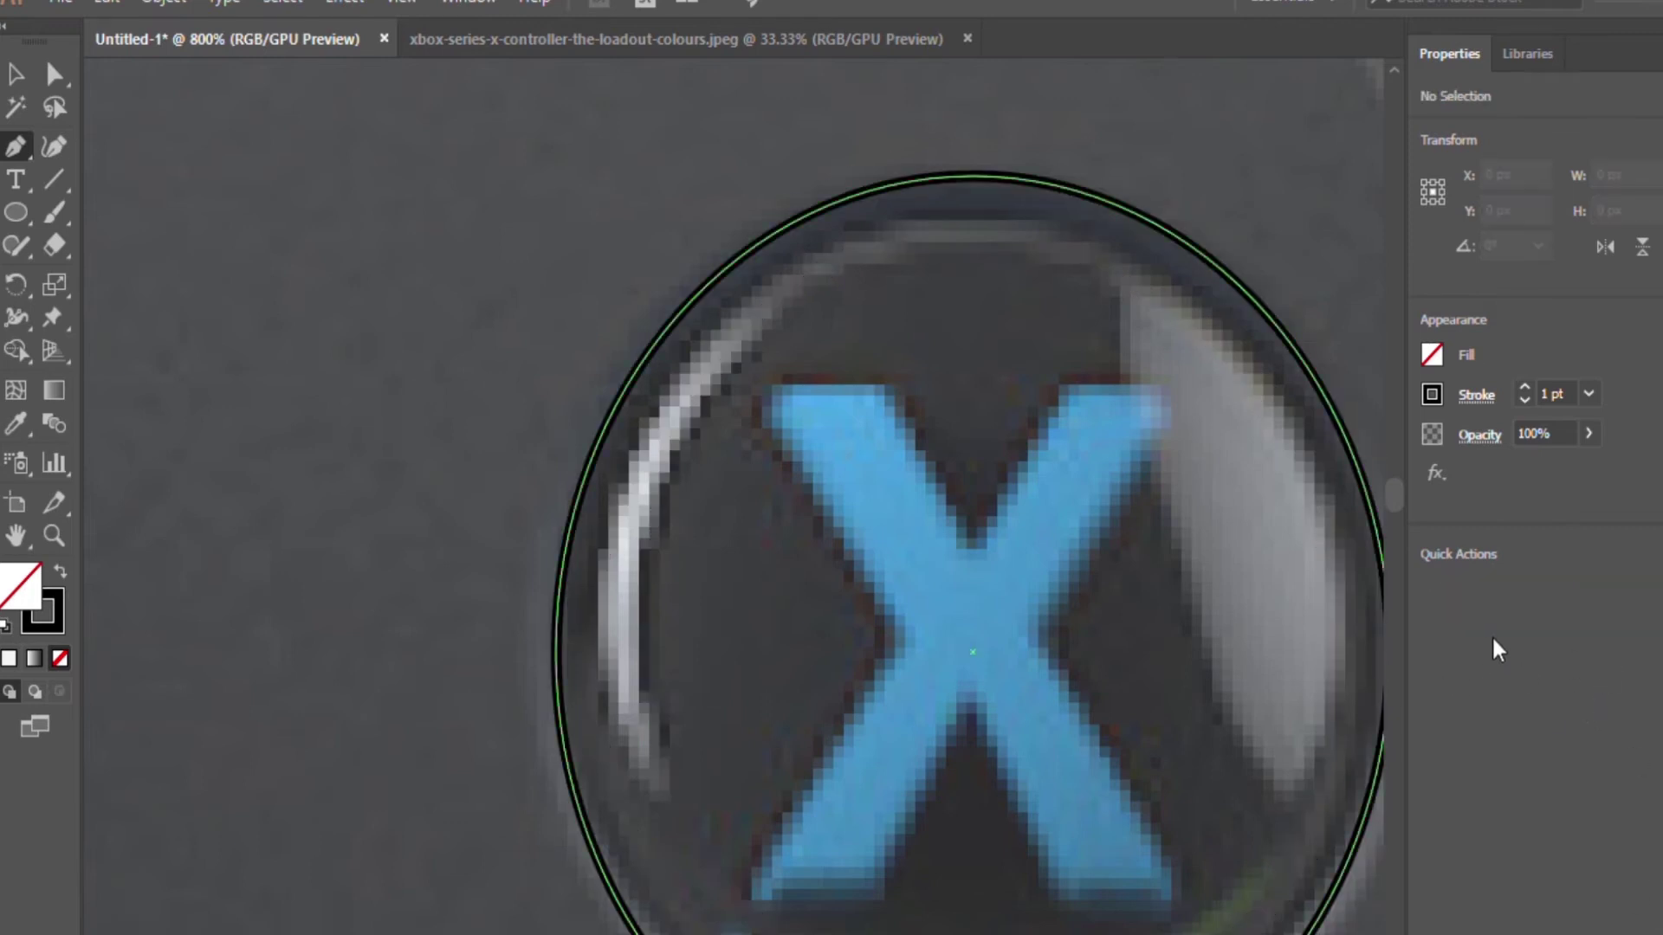
- Fit the outer circle to the X button rim and a smaller circle to its face
scroll(1299, 389, "down", 3)
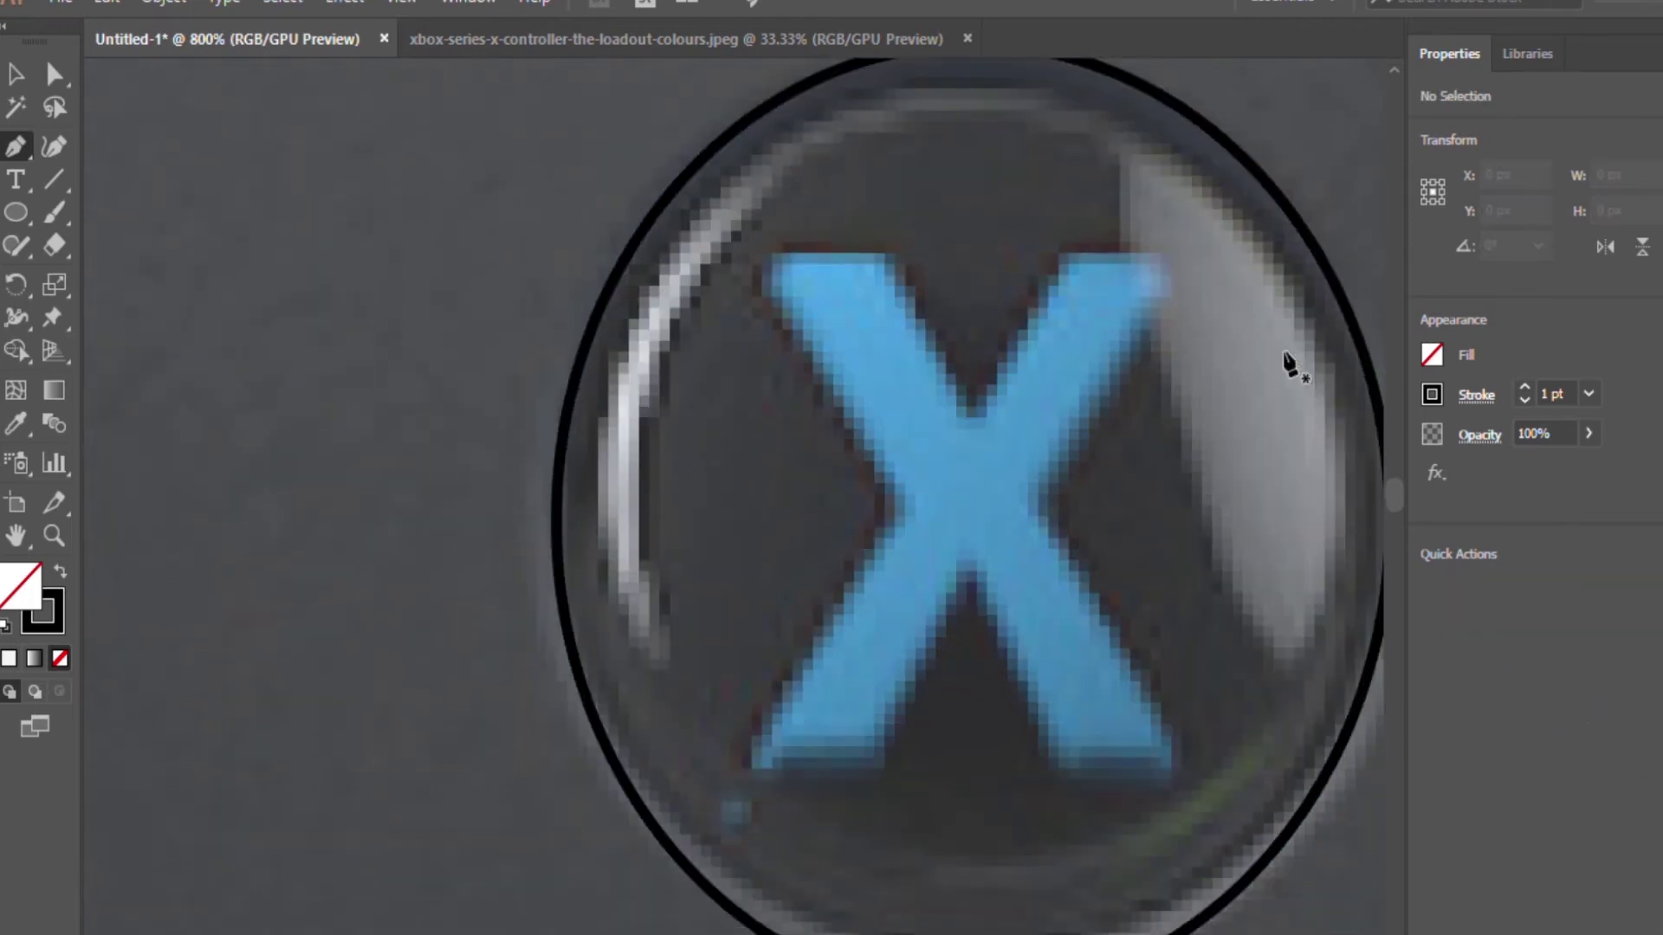
scroll(1274, 381, "right", 3)
left_click_drag(1224, 408, 1222, 424)
key("ctrl+z")
key("v")
left_click(1240, 520)
left_click_drag(1241, 520, 1265, 520)
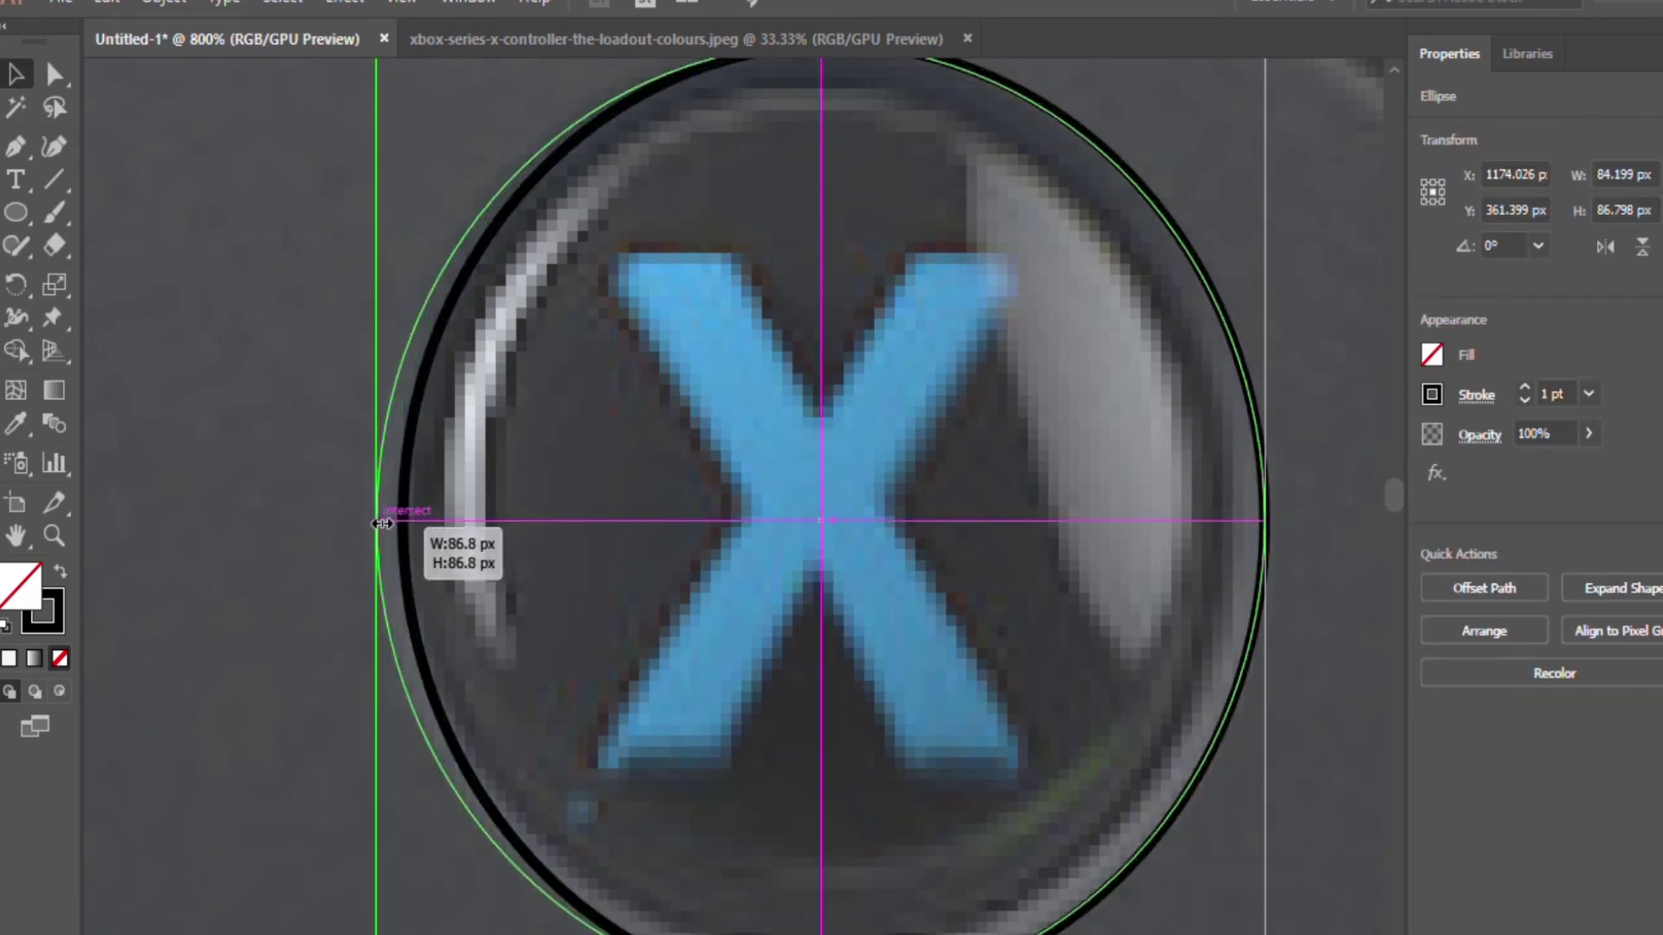
left_click_drag(398, 520, 377, 520)
scroll(958, 399, "down", 1)
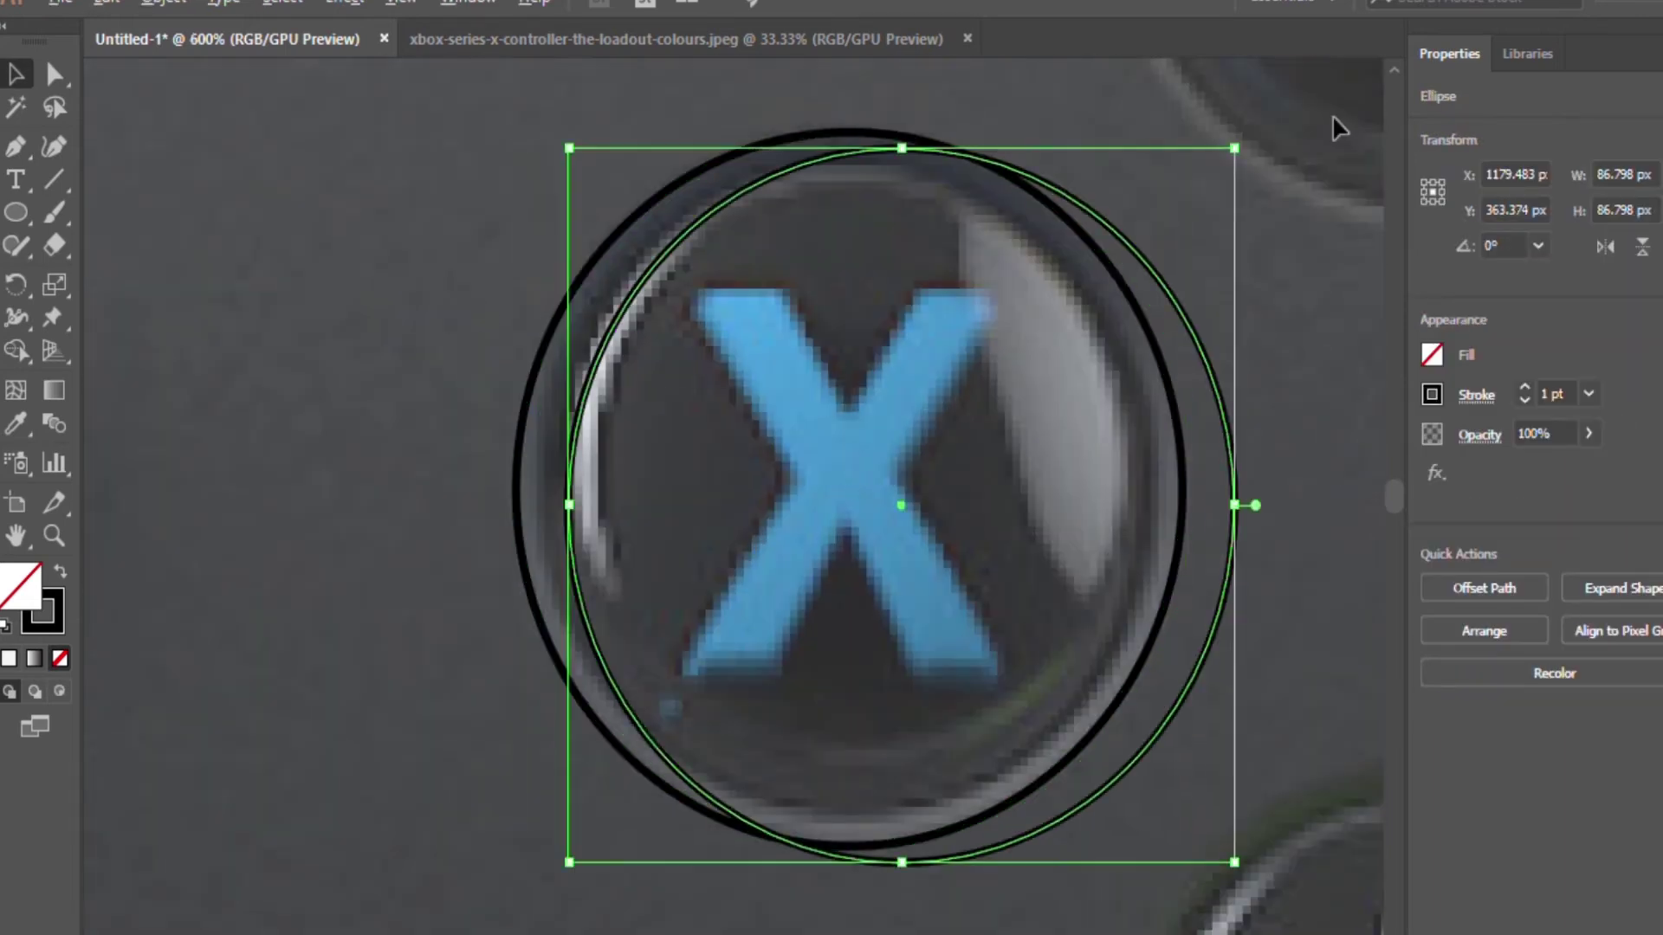
left_click_drag(1183, 131, 1094, 303)
- Pen-trace the left highlight arc on the X button
left_click(130, 221)
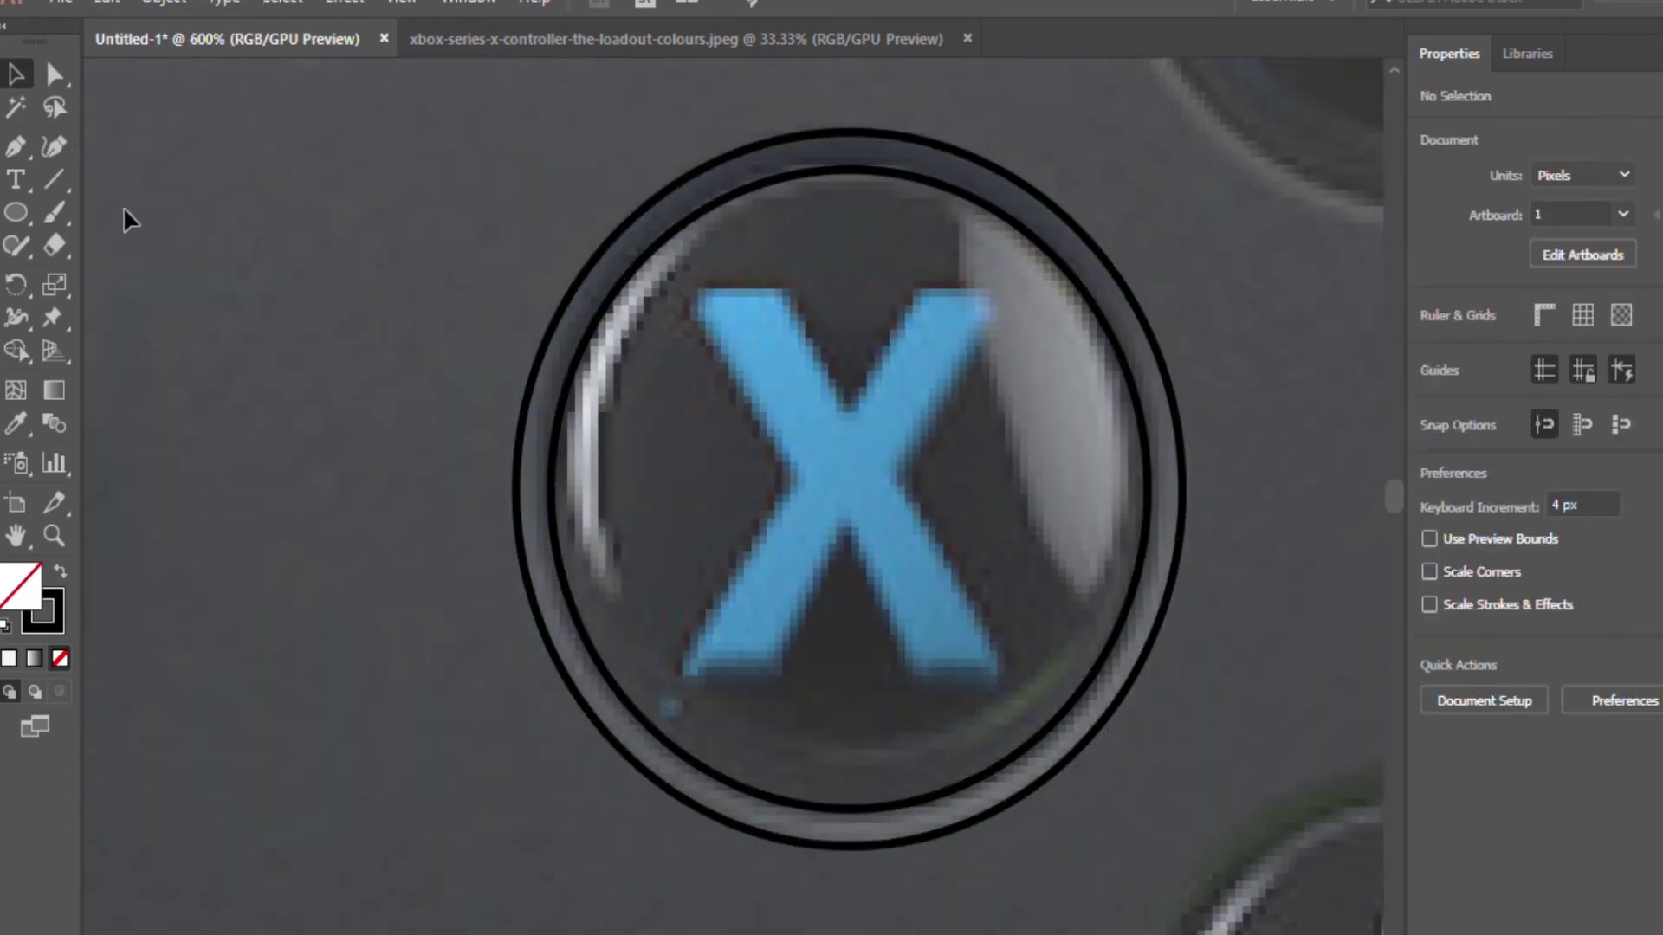
key("p")
scroll(779, 211, "up", 2)
left_click(899, 102)
mouse_move(463, 468)
left_mouse_down()
mouse_move(363, 752)
mouse_move(438, 798)
left_mouse_up()
scroll(438, 797, "down", 2)
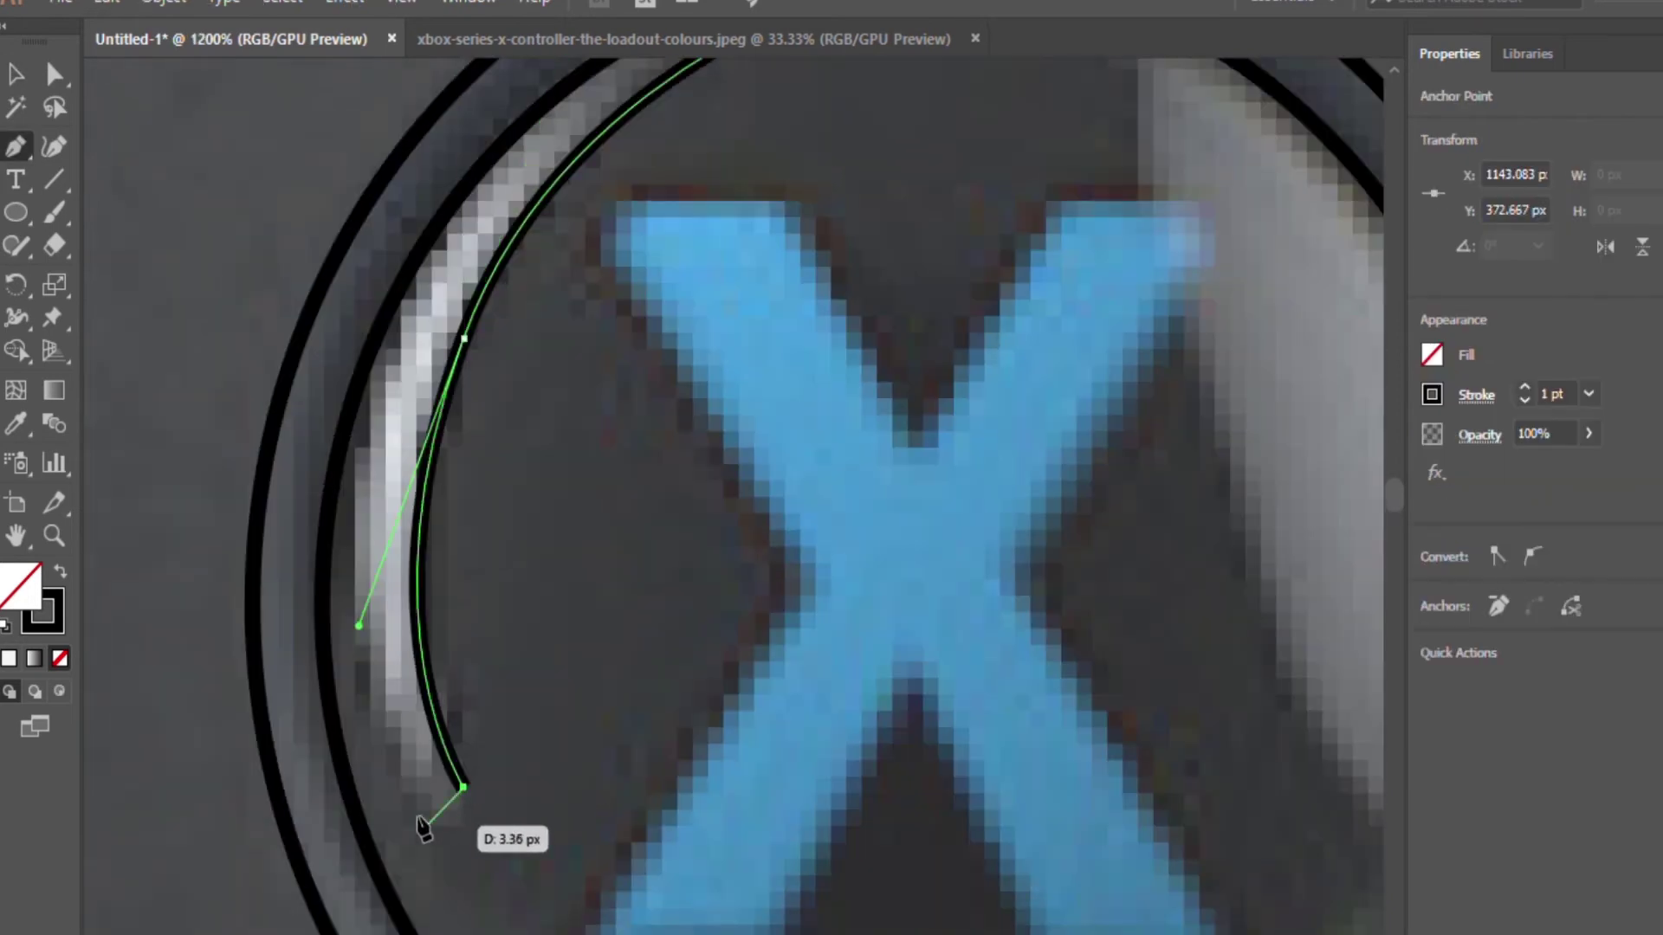
left_click_drag(341, 557, 338, 485)
left_click_drag(371, 293, 482, 174)
scroll(974, 197, "up", 3)
left_click_drag(816, 205, 975, 197)
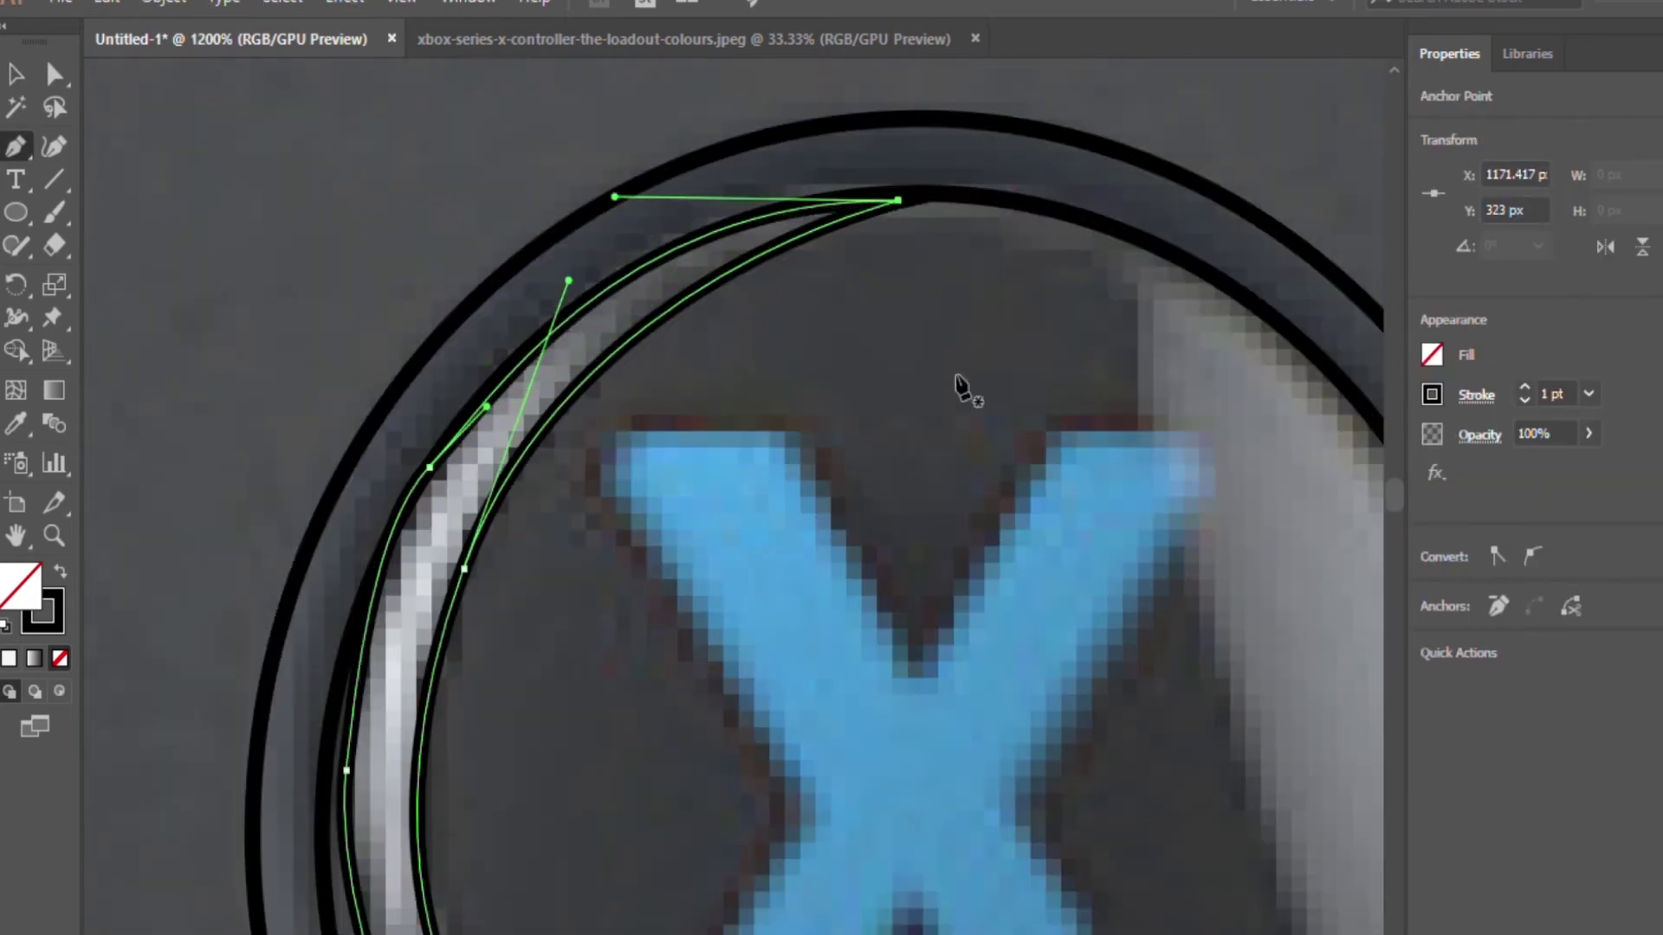
scroll(958, 386, "down", 1)
scroll(1057, 475, "down", 3)
scroll(1154, 575, "down", 2)
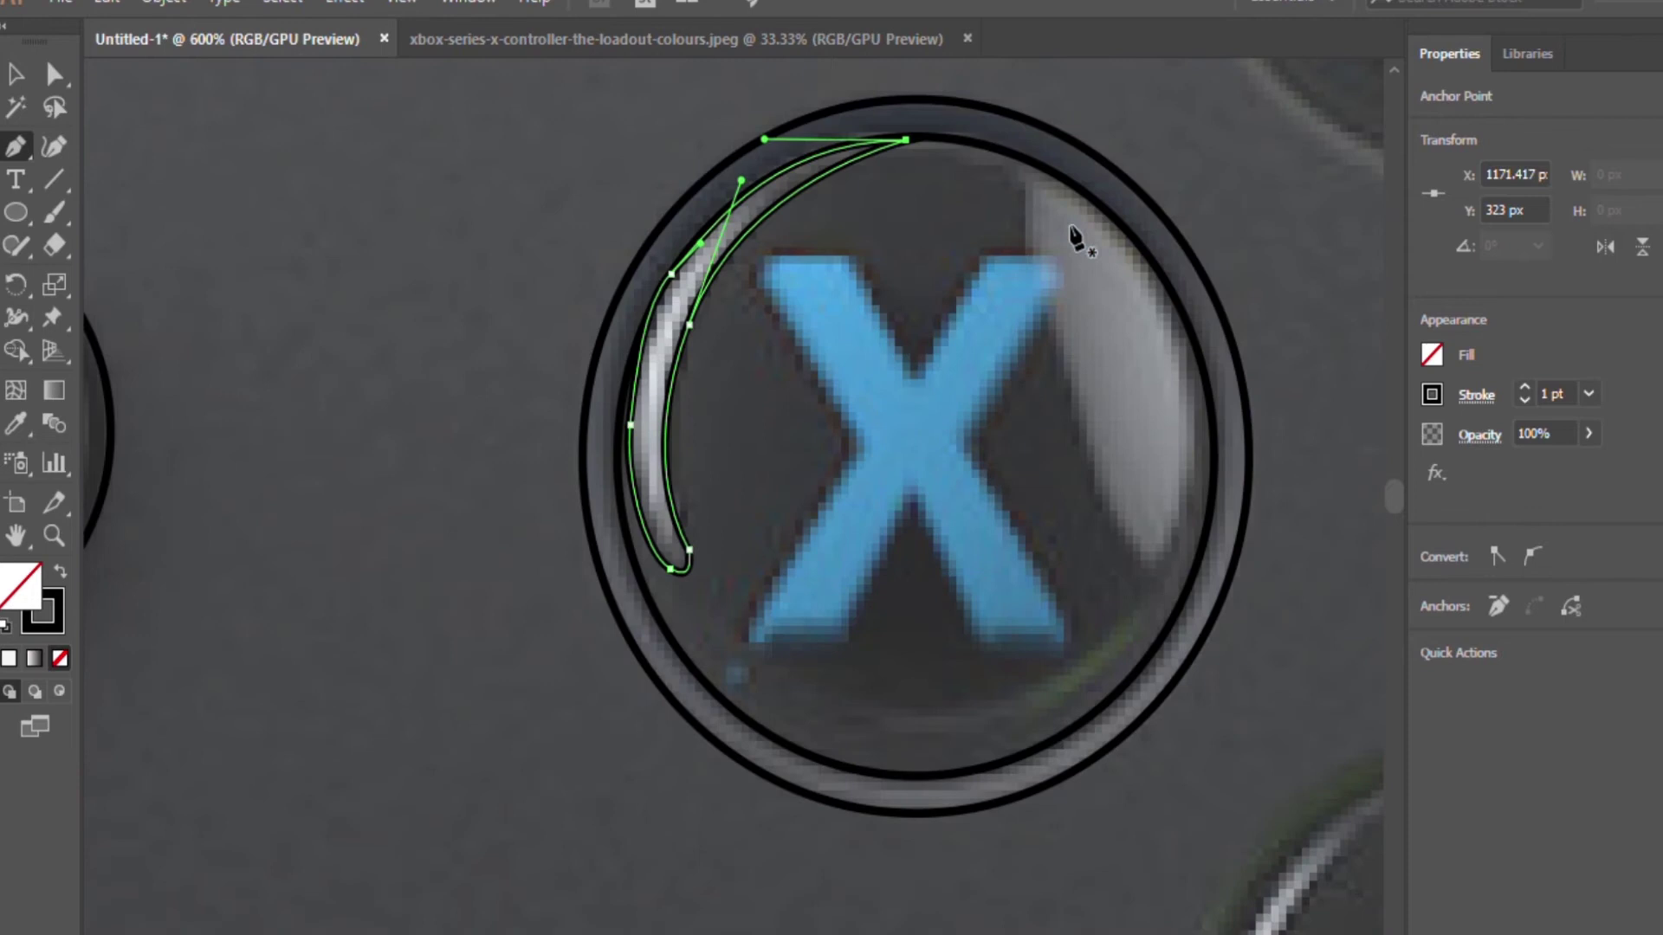
- Pen-trace the closed right crescent highlight
left_click(1029, 160)
mouse_move(1142, 561)
left_mouse_down()
mouse_move(1296, 706)
mouse_move(1192, 381)
left_mouse_up()
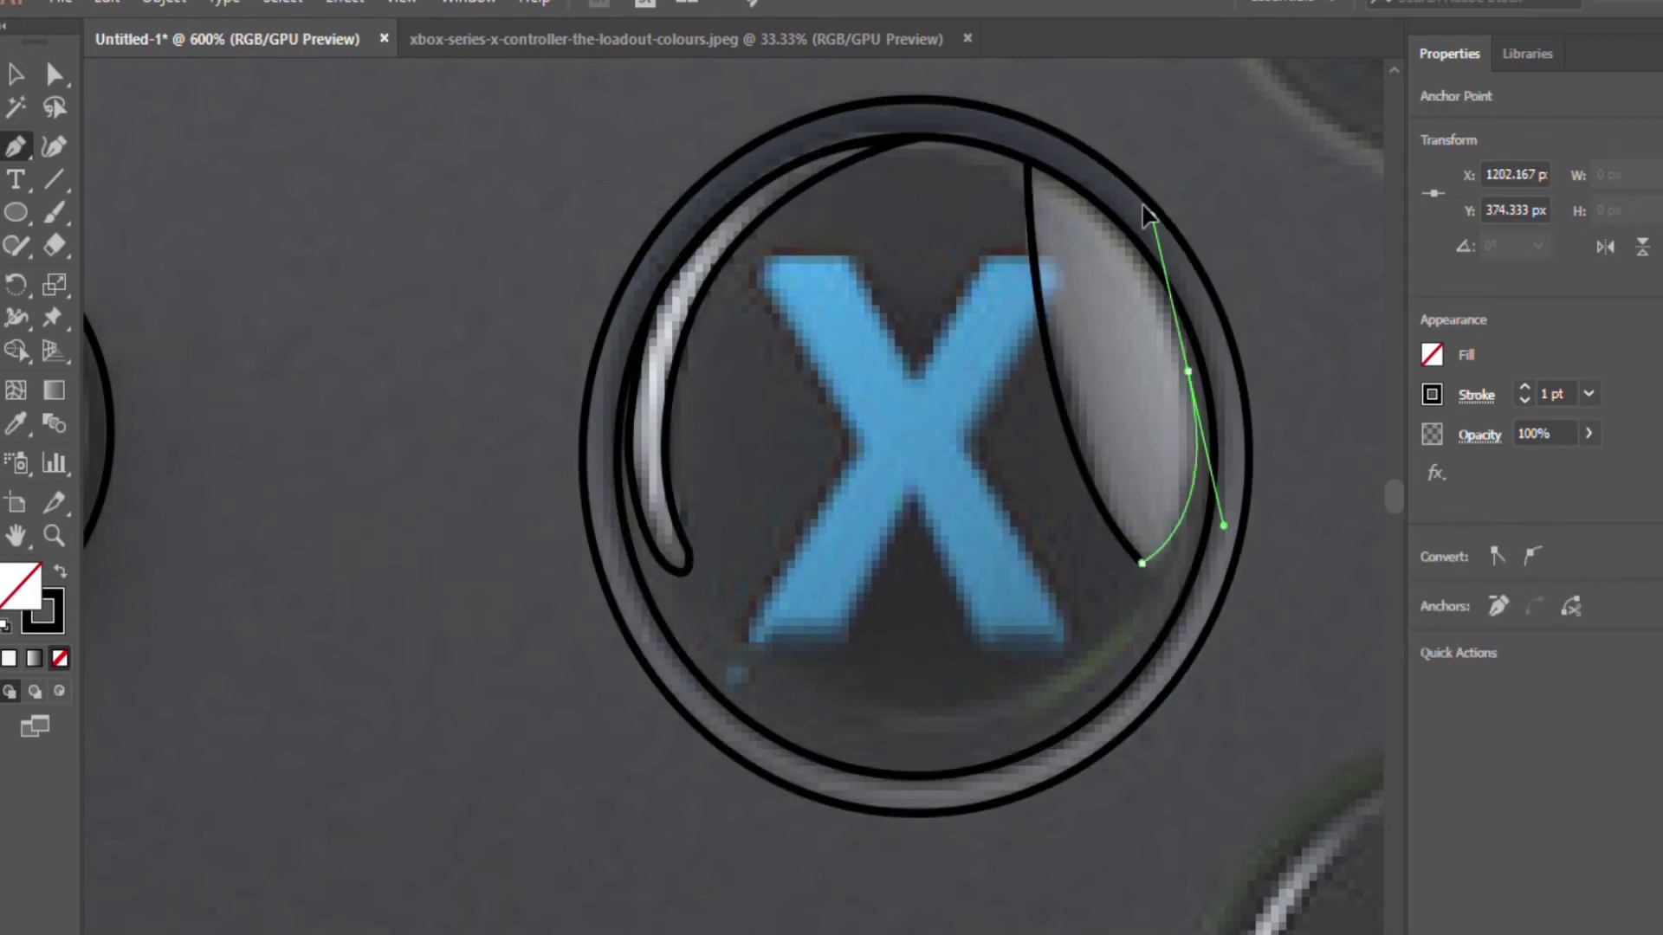
left_click_drag(1149, 215, 1147, 211)
left_click(1028, 161)
- Trace the X letter outline and fill it with blue sampled from the photo
left_click(767, 256)
left_click(851, 255)
left_click(916, 375)
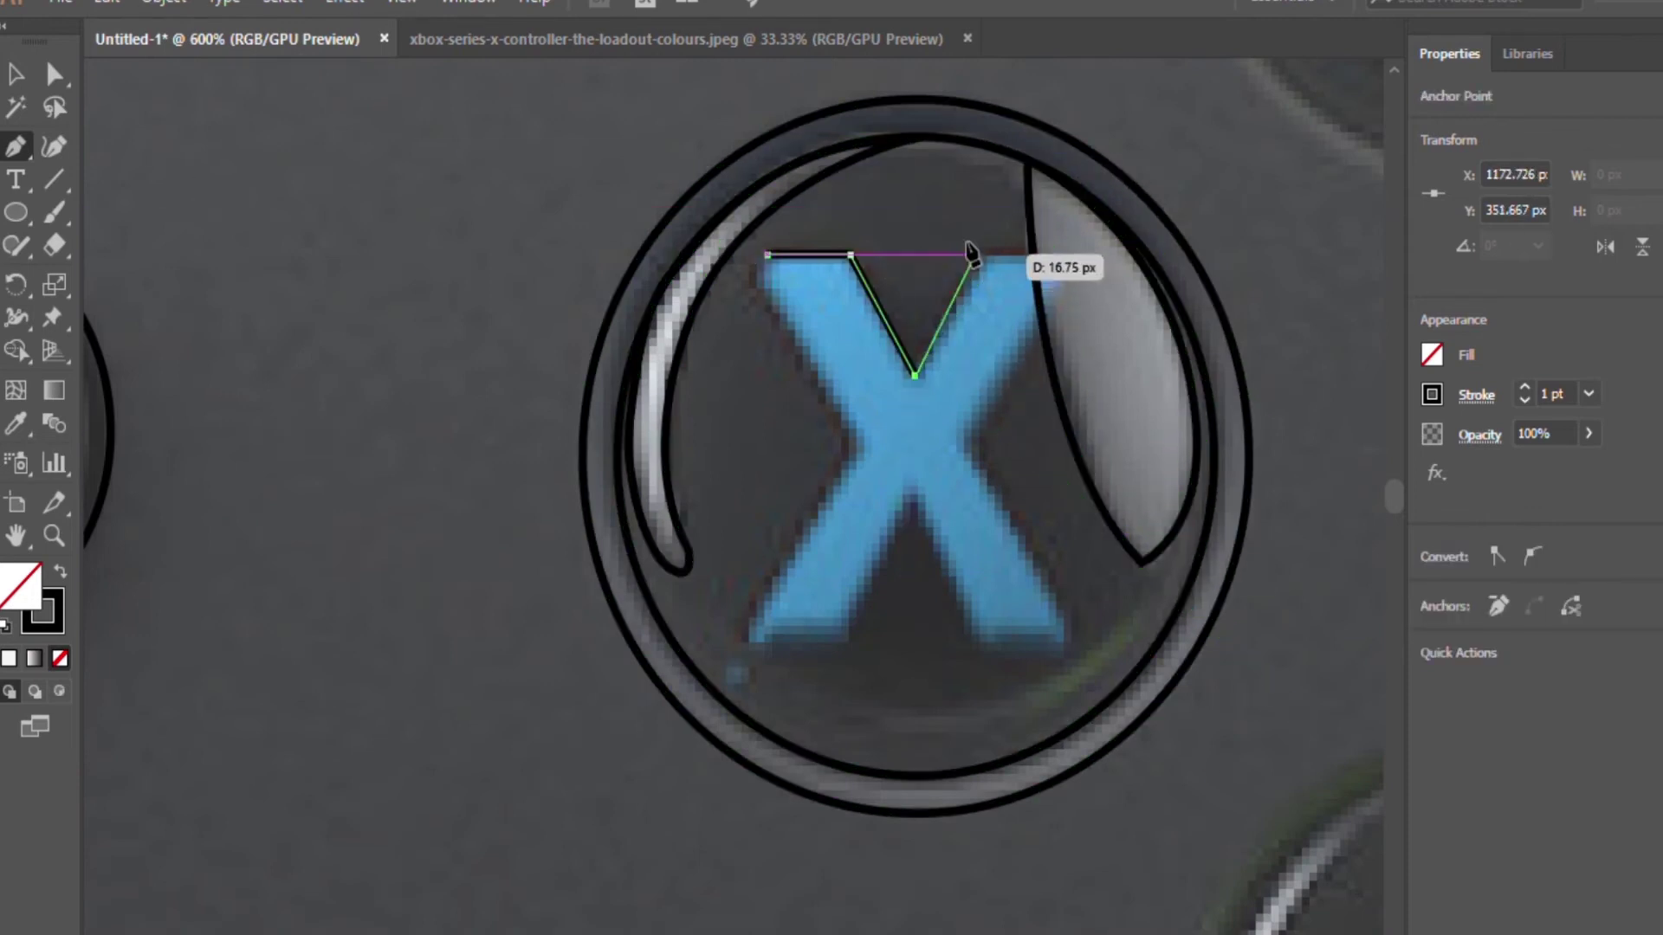
left_click(1071, 253)
left_click(969, 440)
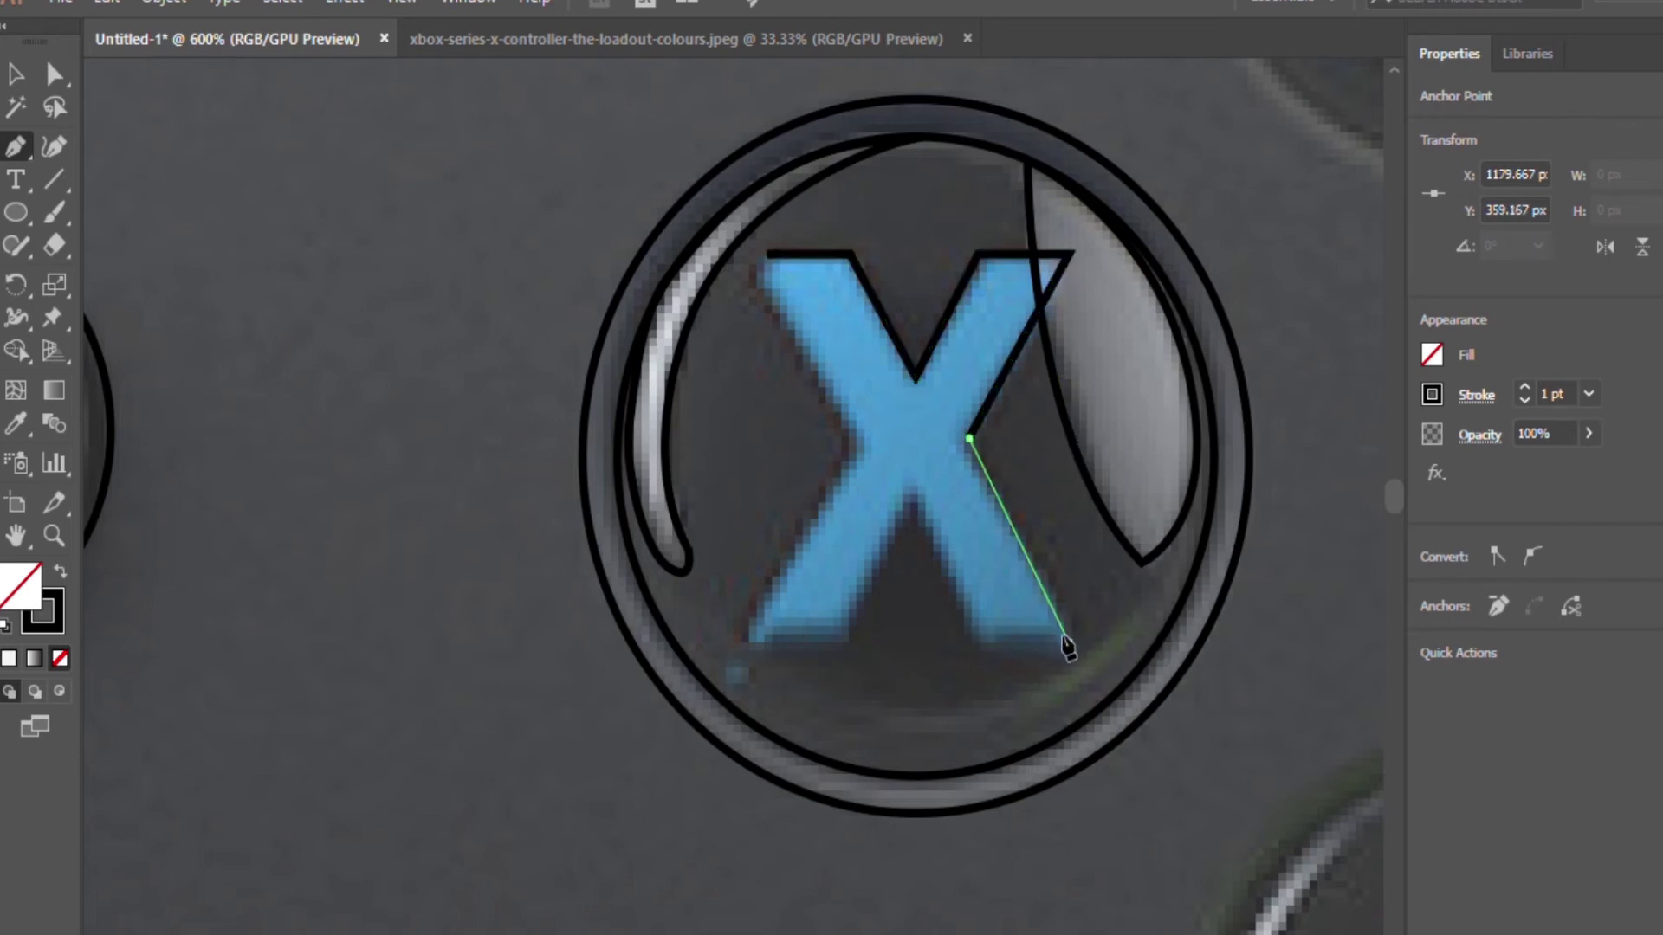
left_click(916, 501)
left_click(848, 635)
left_click(741, 258)
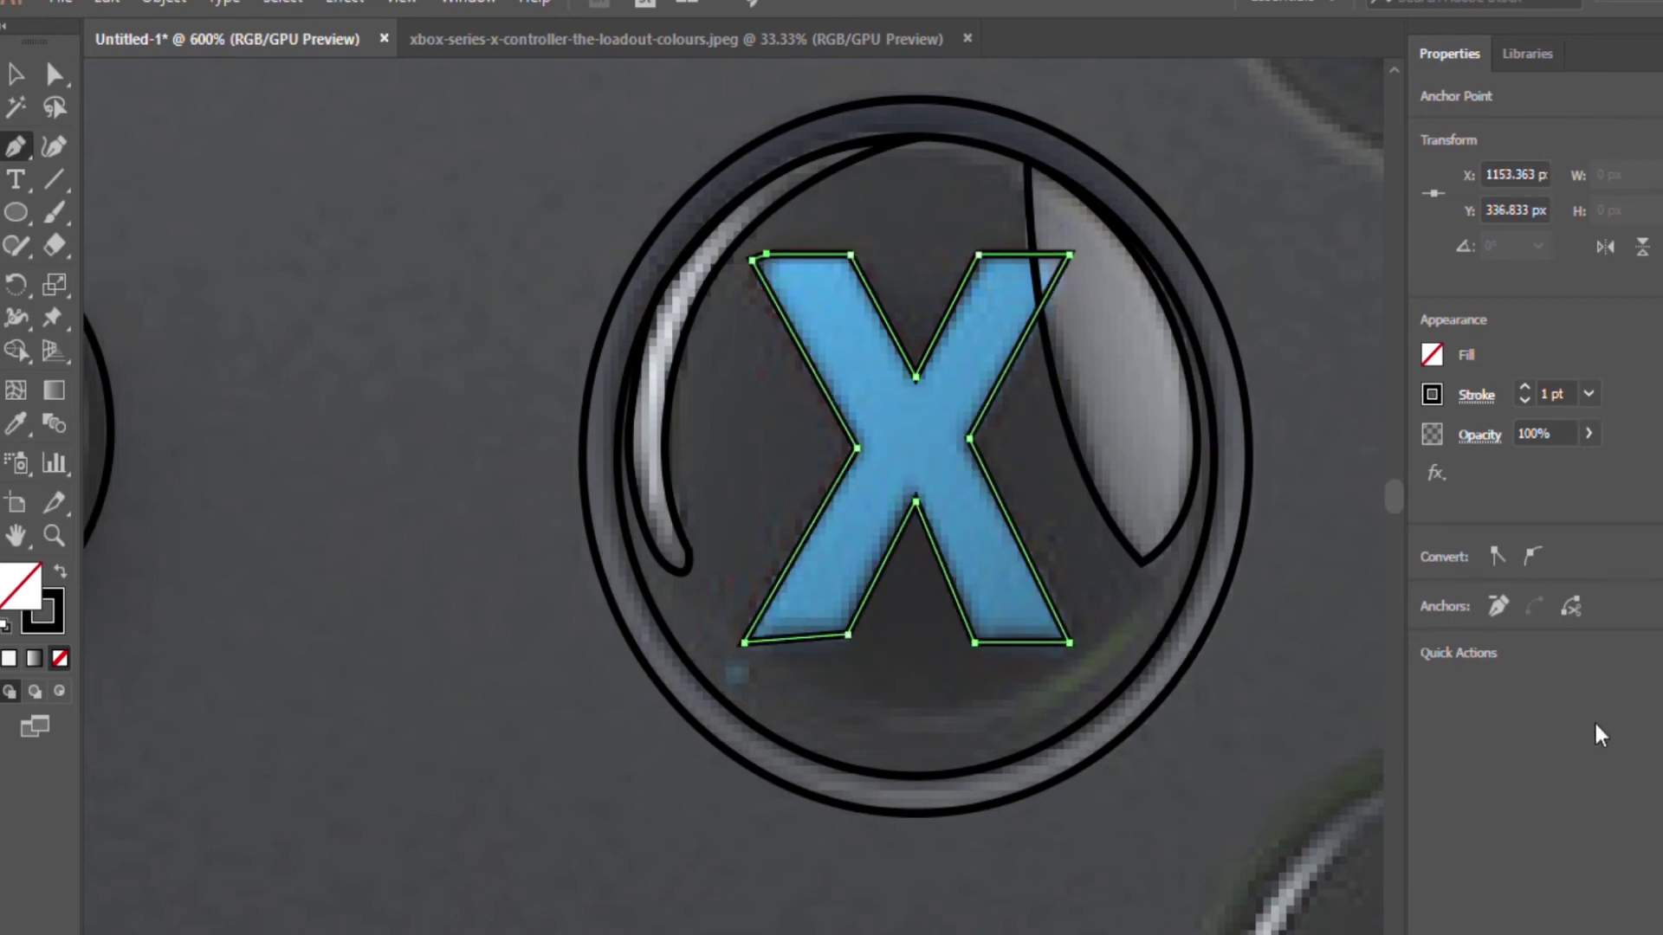
key("i")
left_click(996, 537)
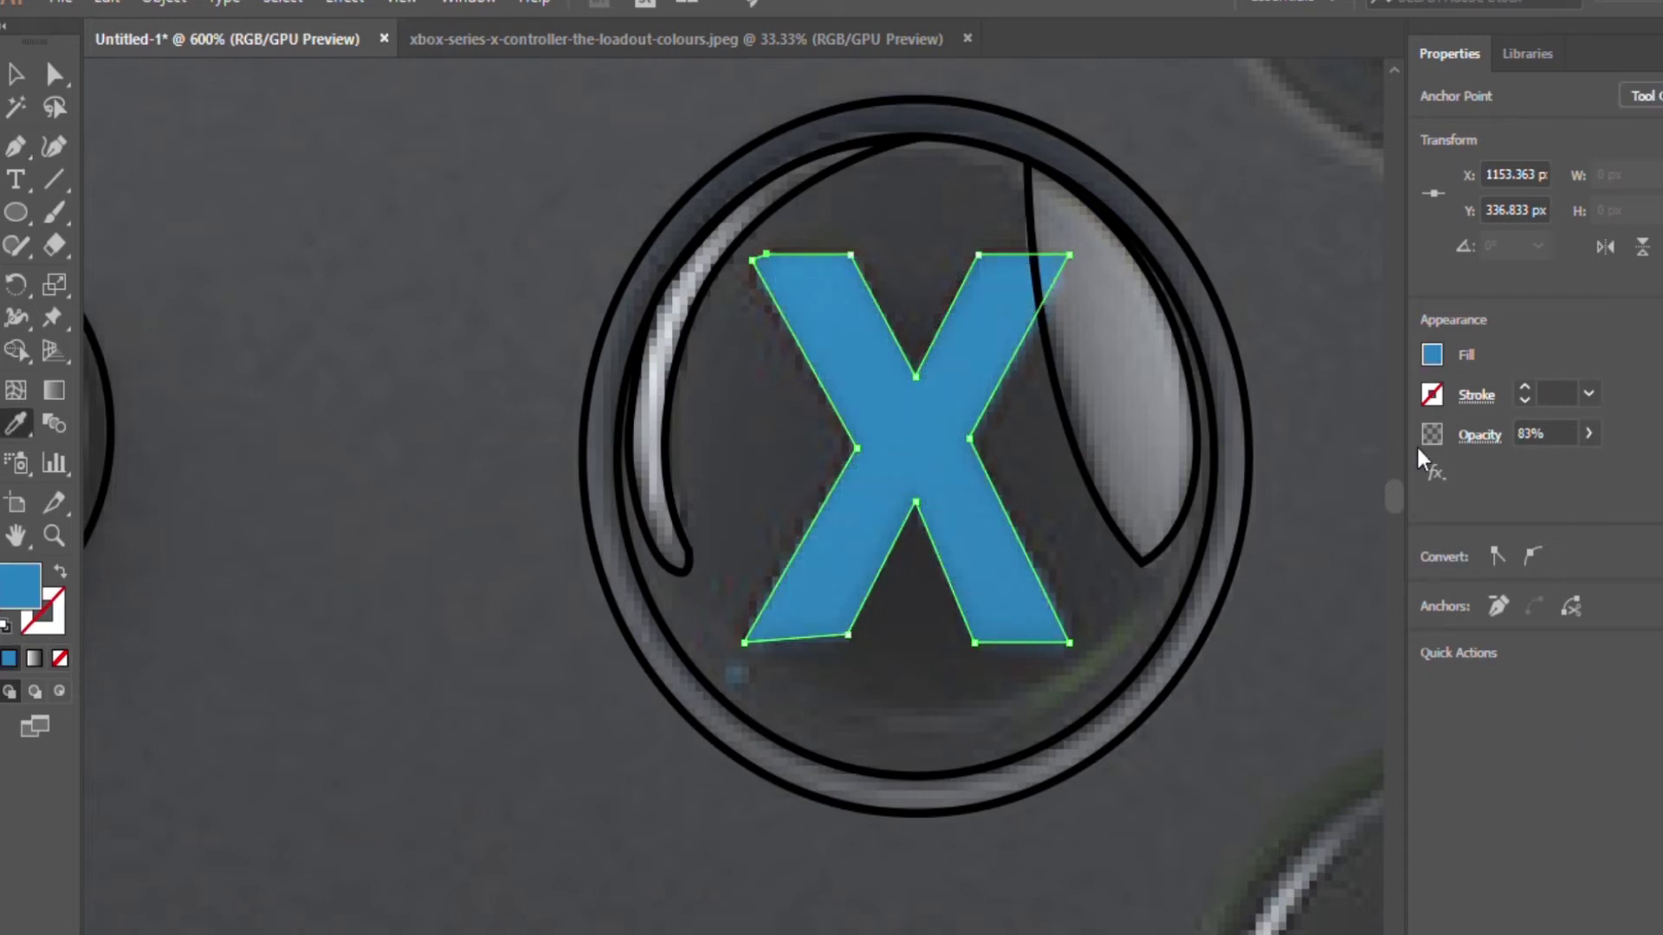
- Fill the left arc and right crescent highlights with sampled light grey
key("v")
left_click(649, 390)
key("i")
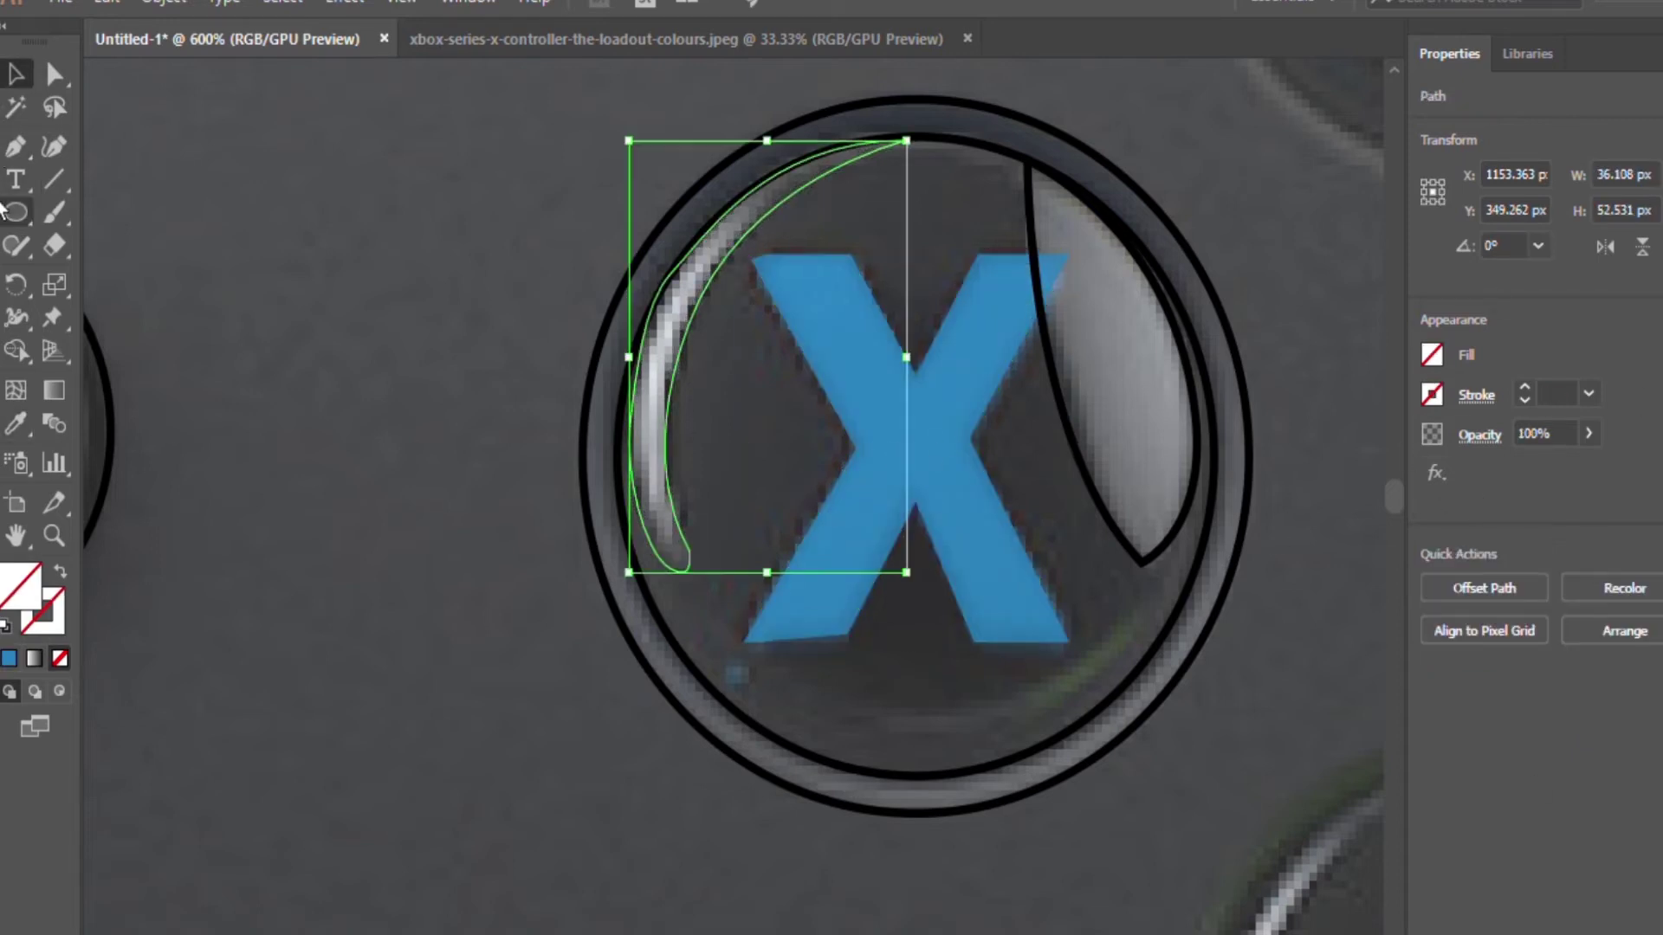
left_click(732, 321)
key("v")
left_click(1035, 347)
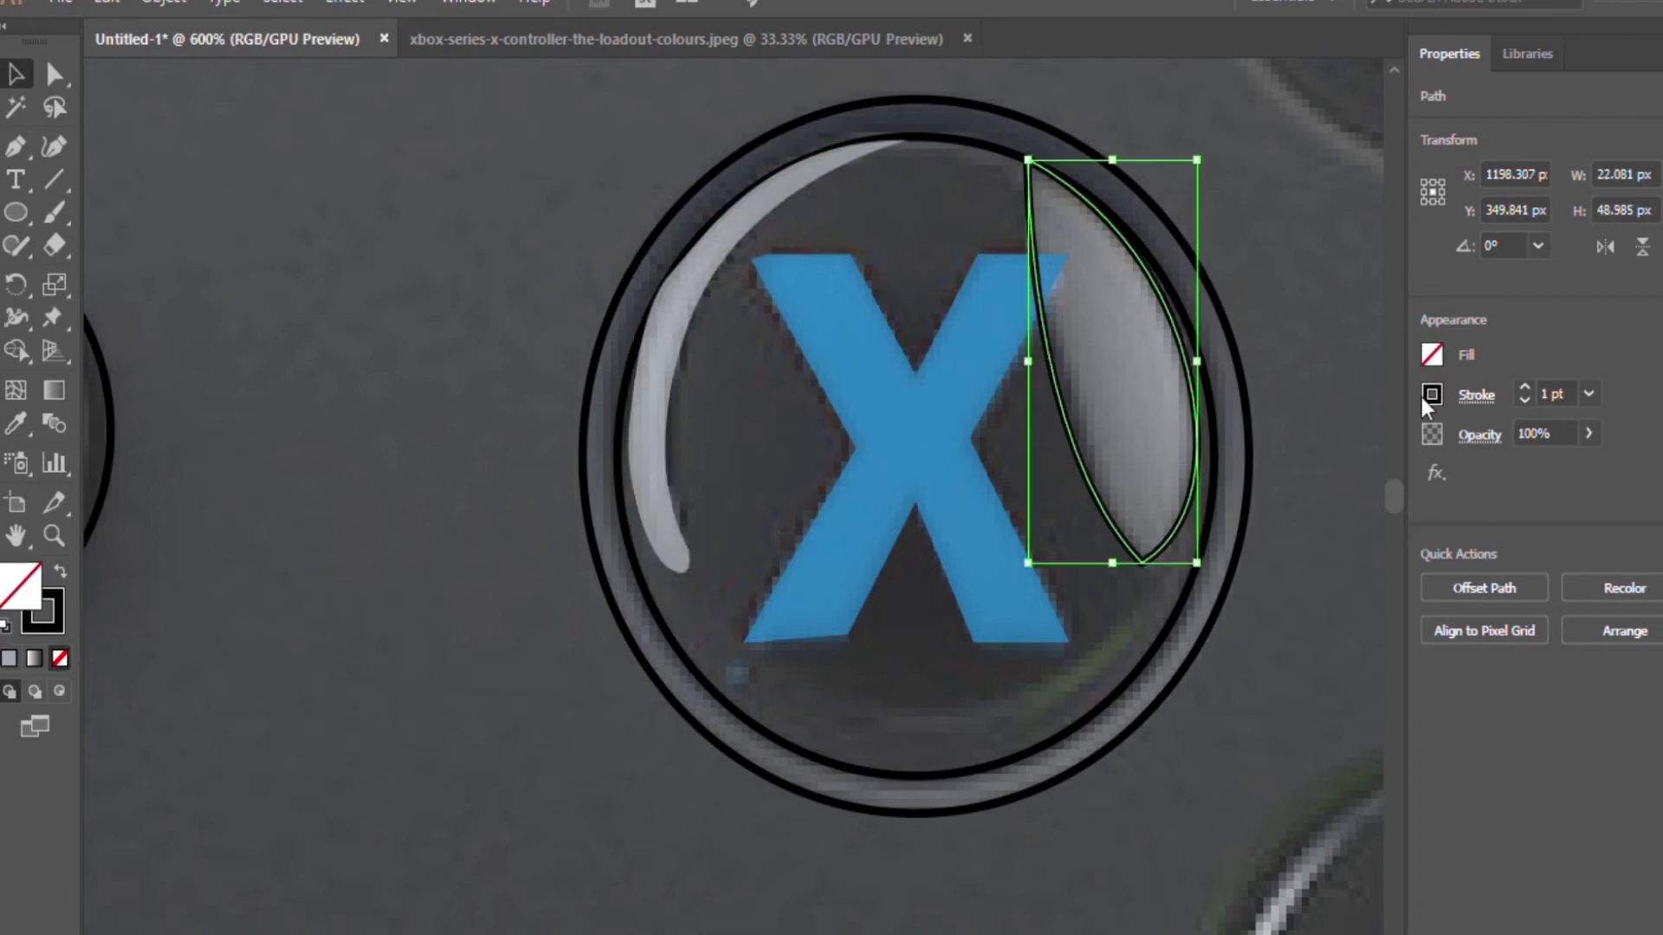
key("i")
left_click(663, 346)
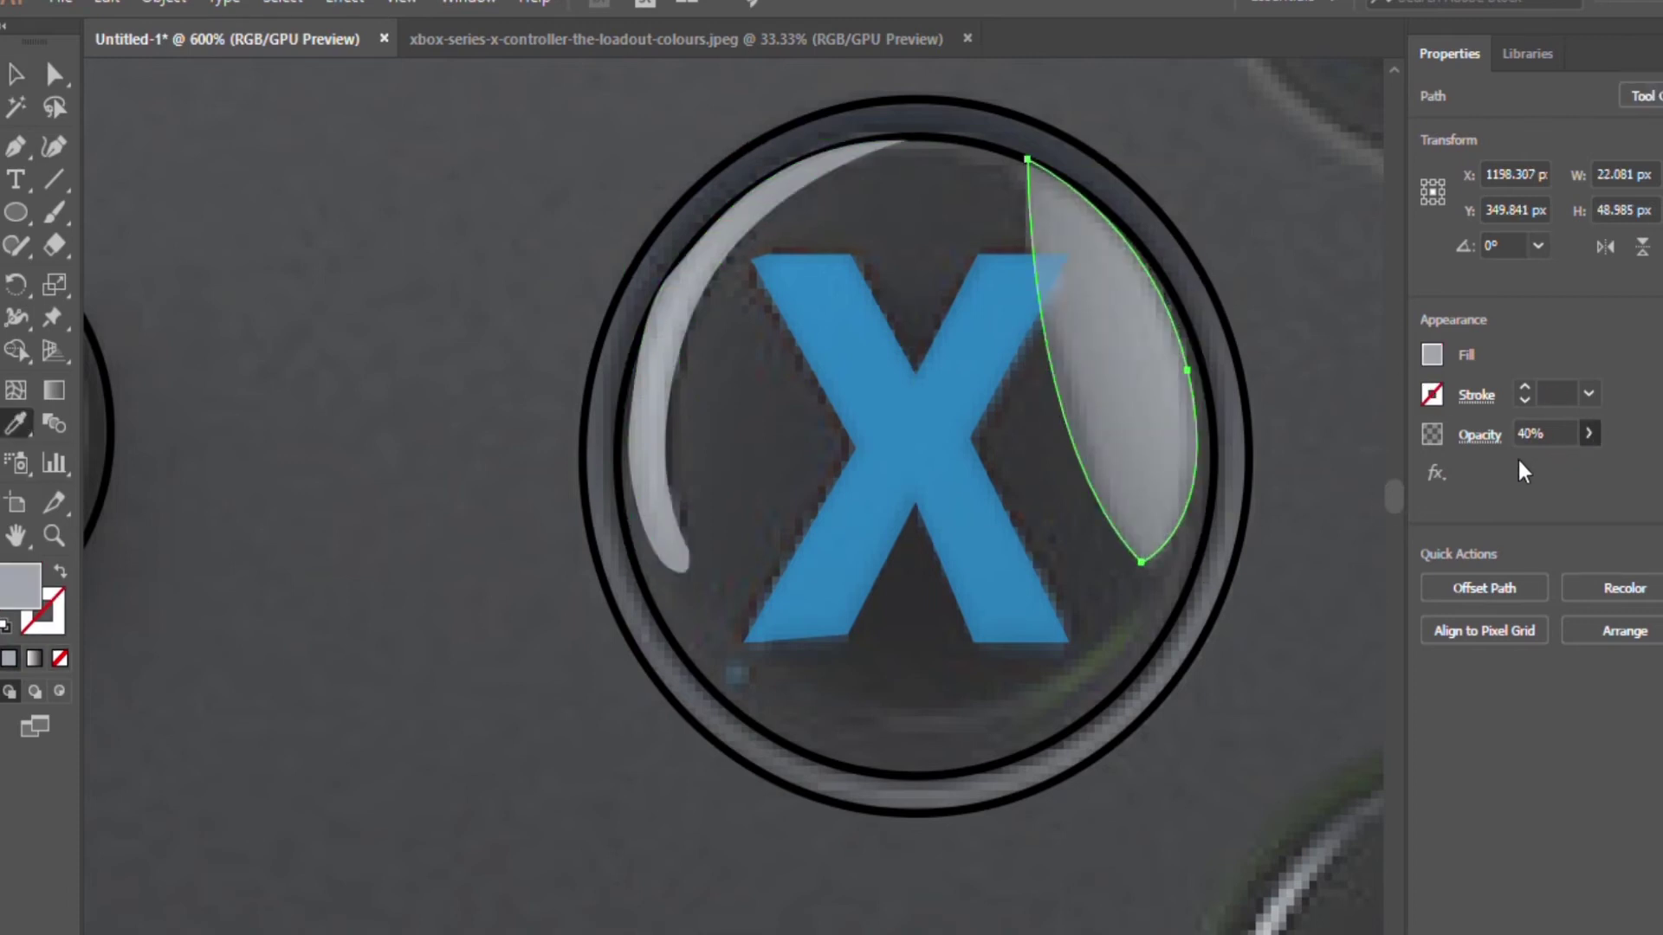
- Fill the button face and rim circles with sampled dark colour, rim stroke set to none
key("v")
left_click(970, 146)
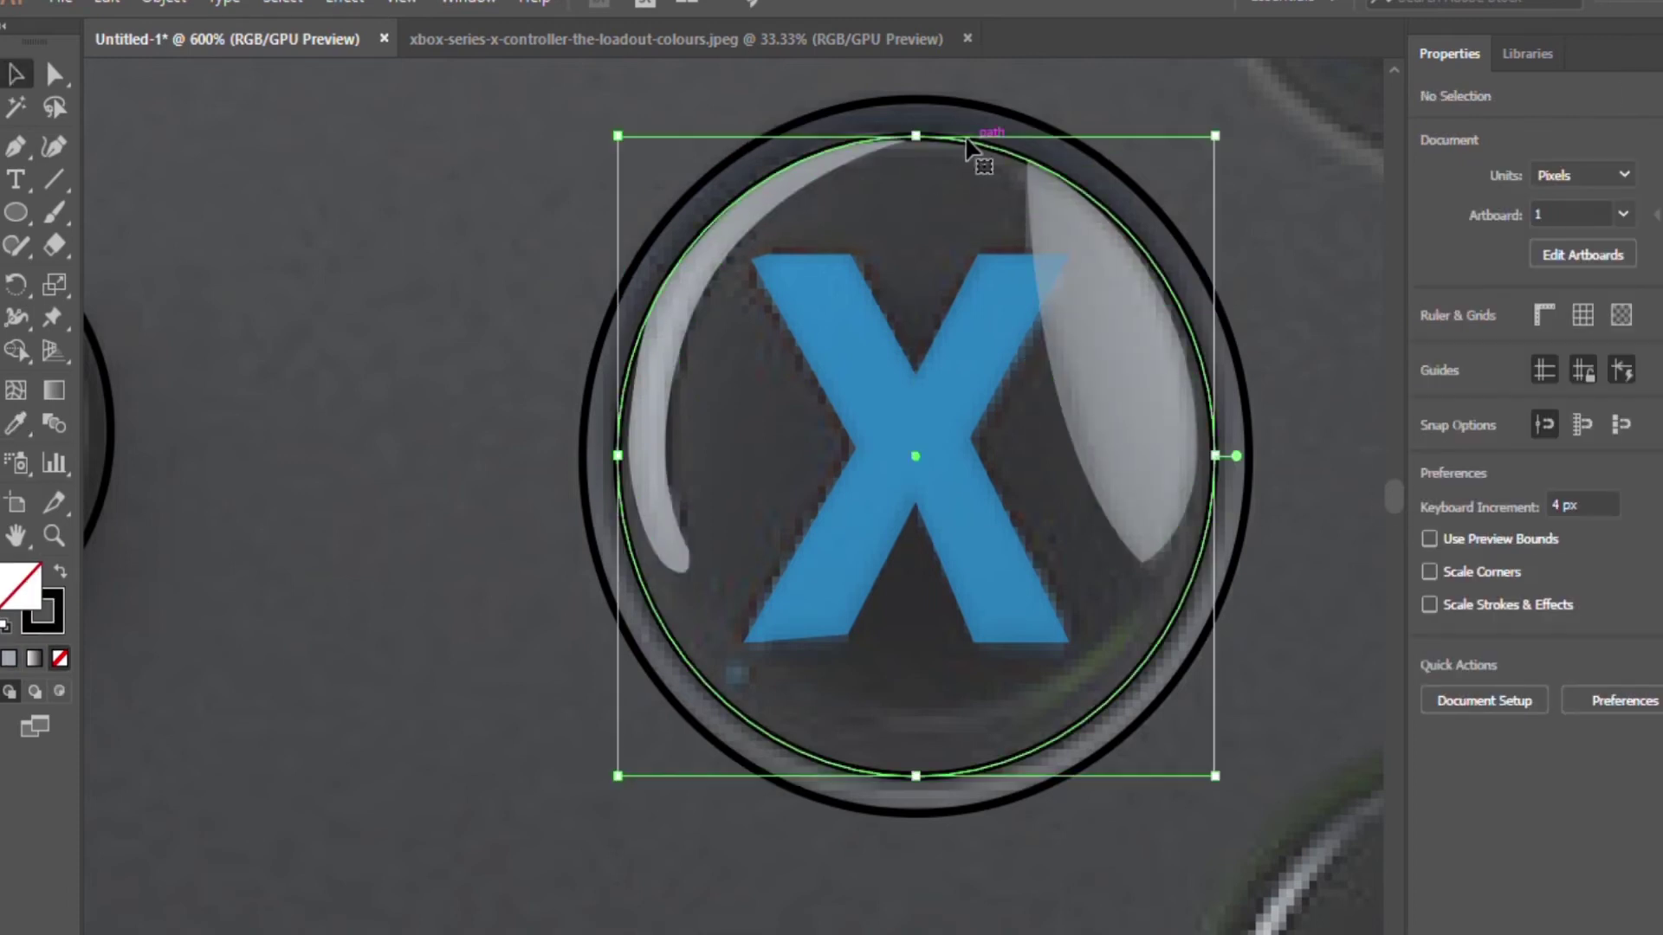
left_click(19, 429)
left_click(804, 388)
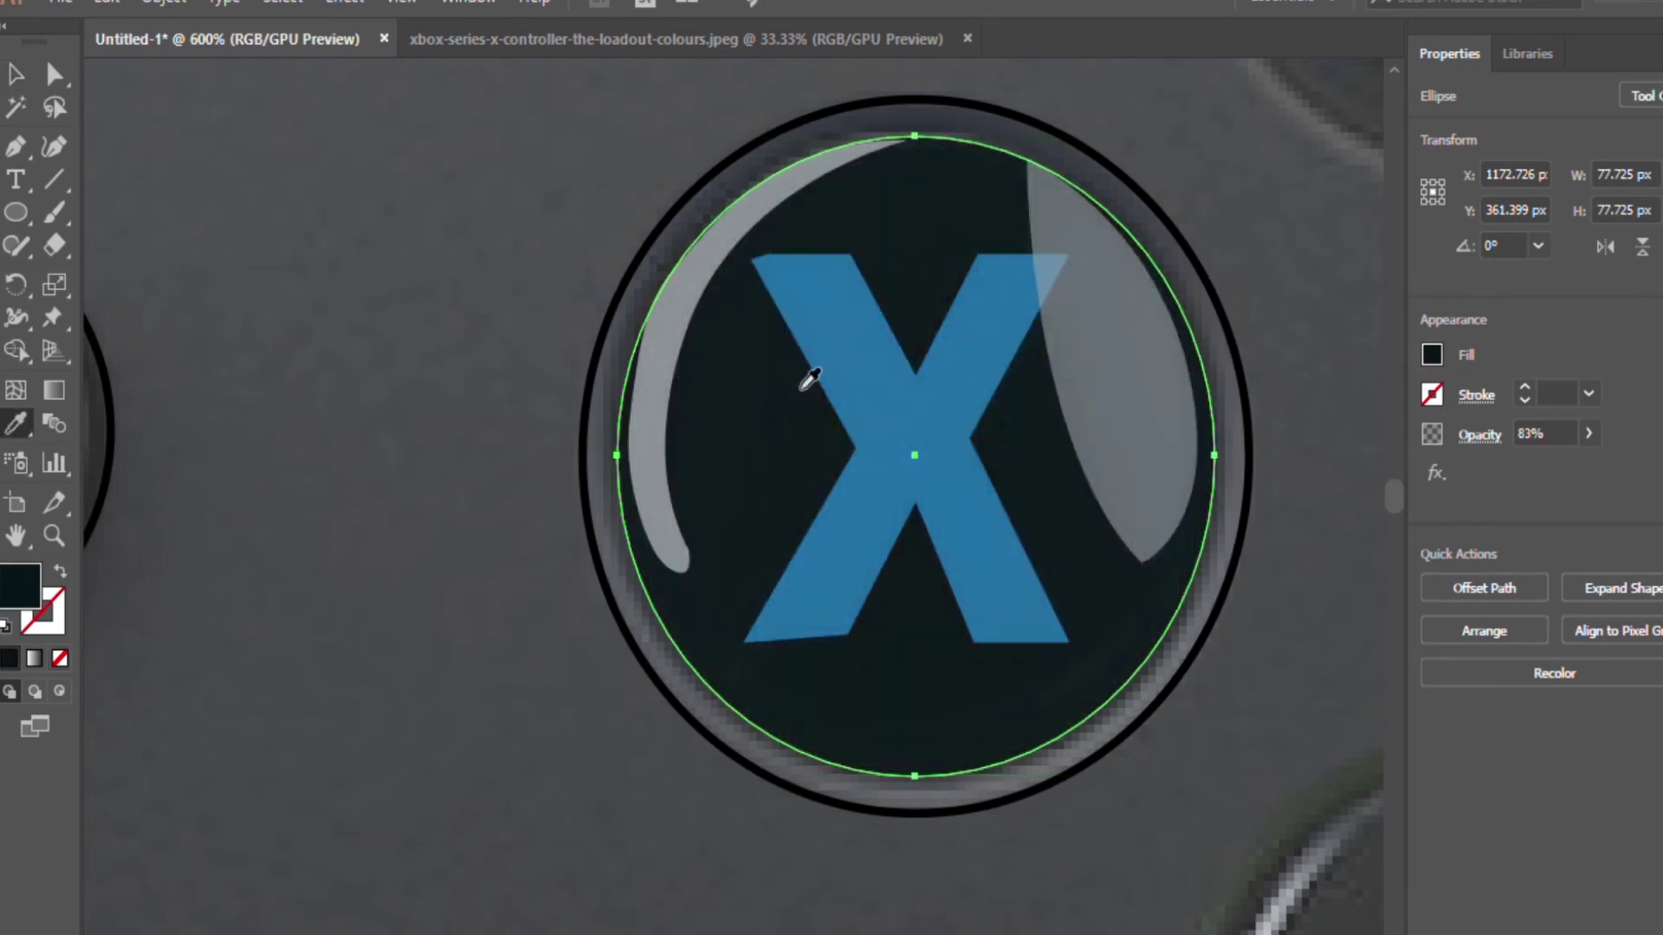
key("v")
left_click(680, 208)
key("x")
key("slash")
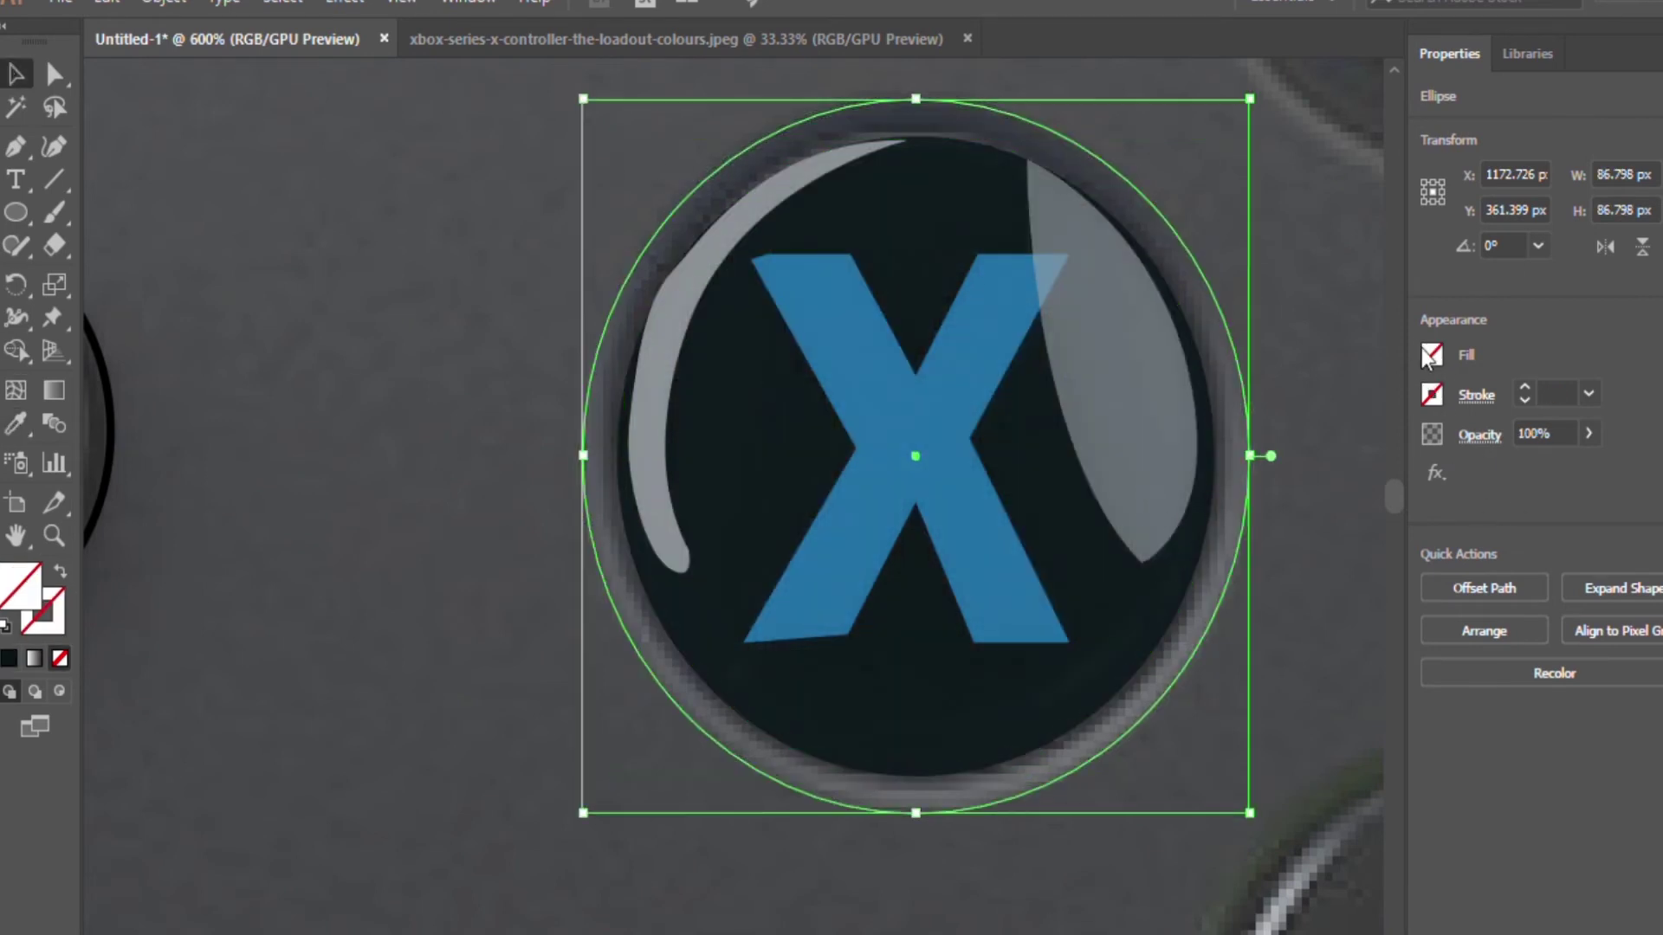
left_click(18, 424)
left_click(974, 122)
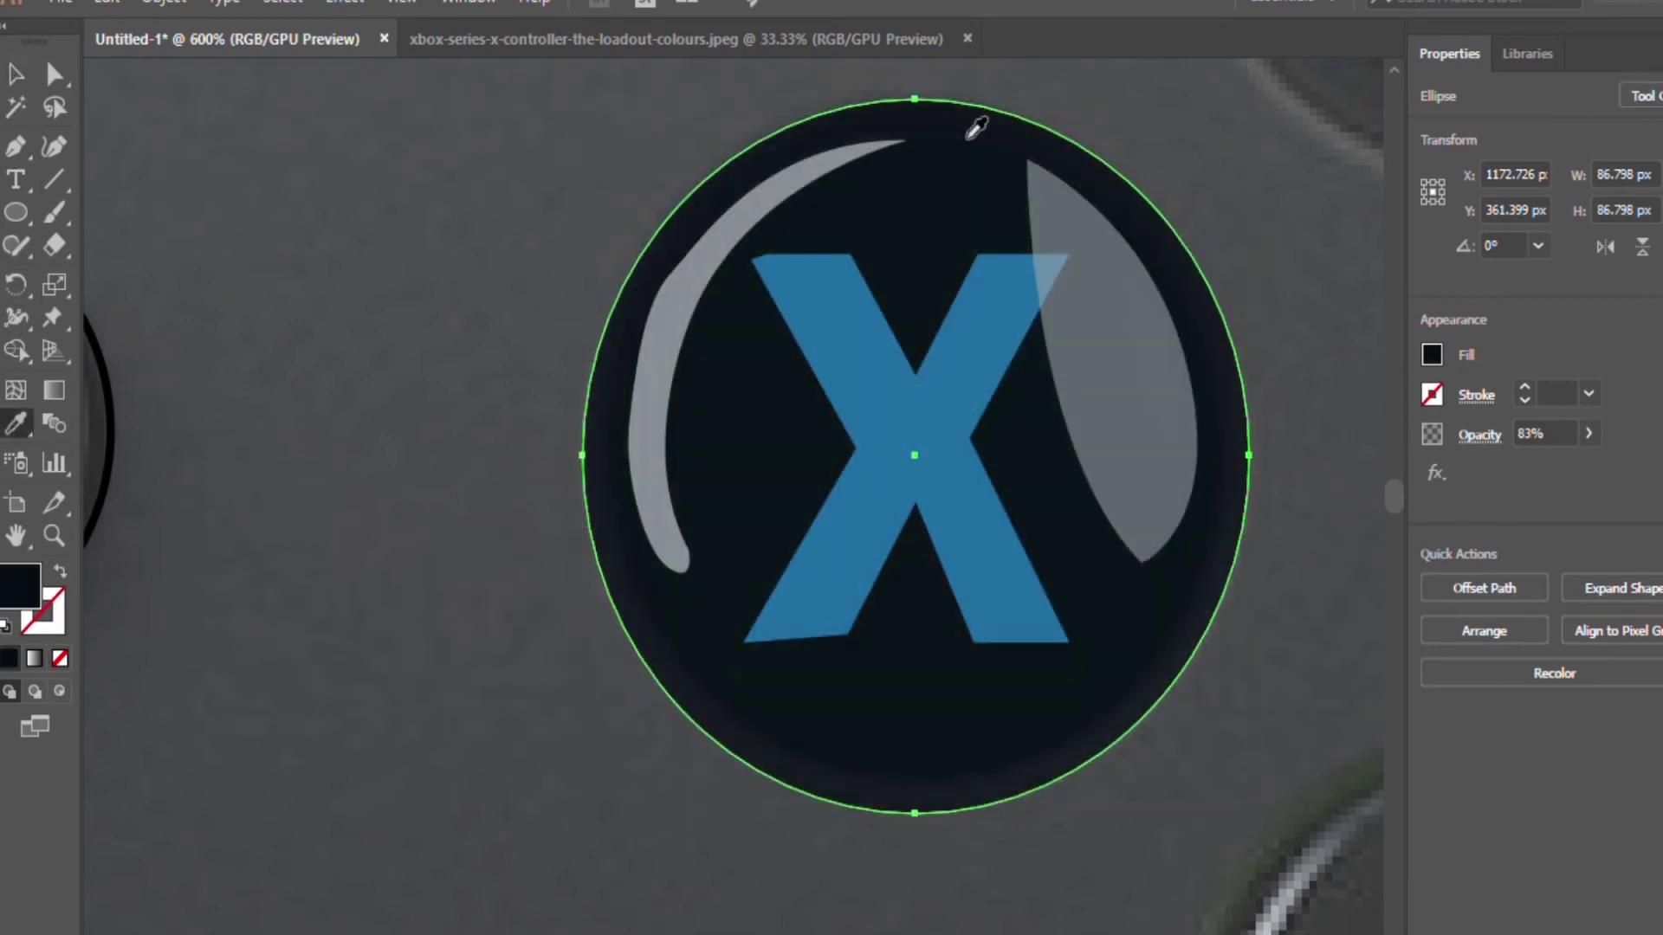
left_click(995, 782)
scroll(1304, 518, "down", 4)
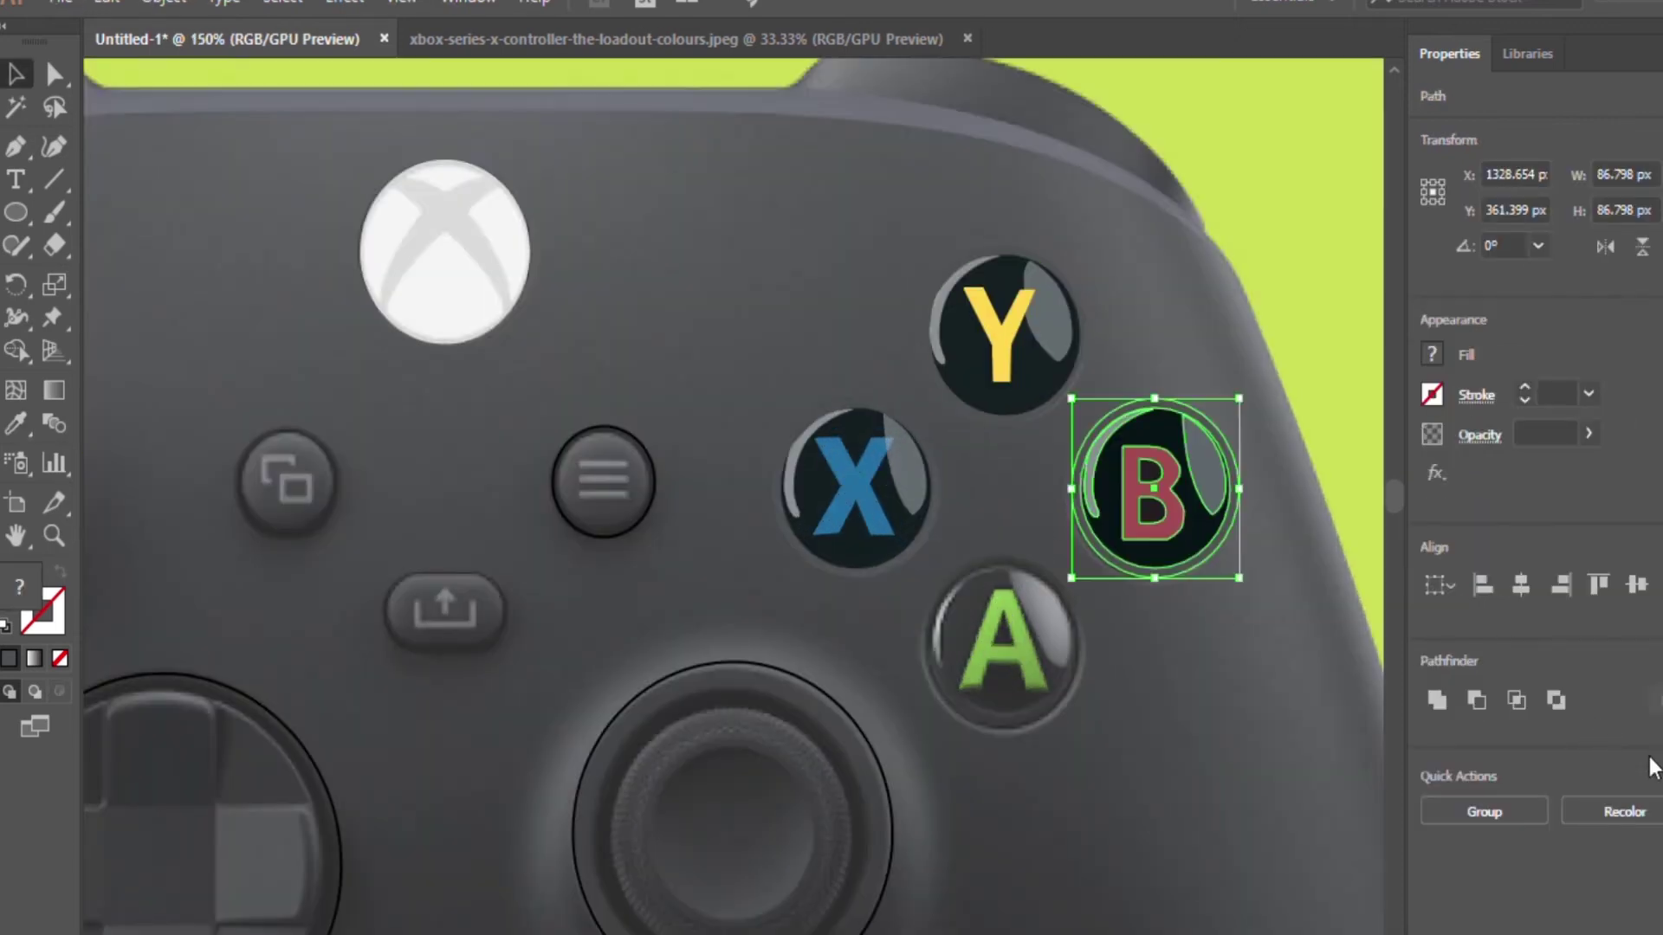
- Copy the finished B button onto the A button, then delete the duplicate
left_click(1273, 668)
left_click(1152, 485)
left_click_drag(1152, 485, 1004, 646)
scroll(1005, 656, "up", 4, "alt")
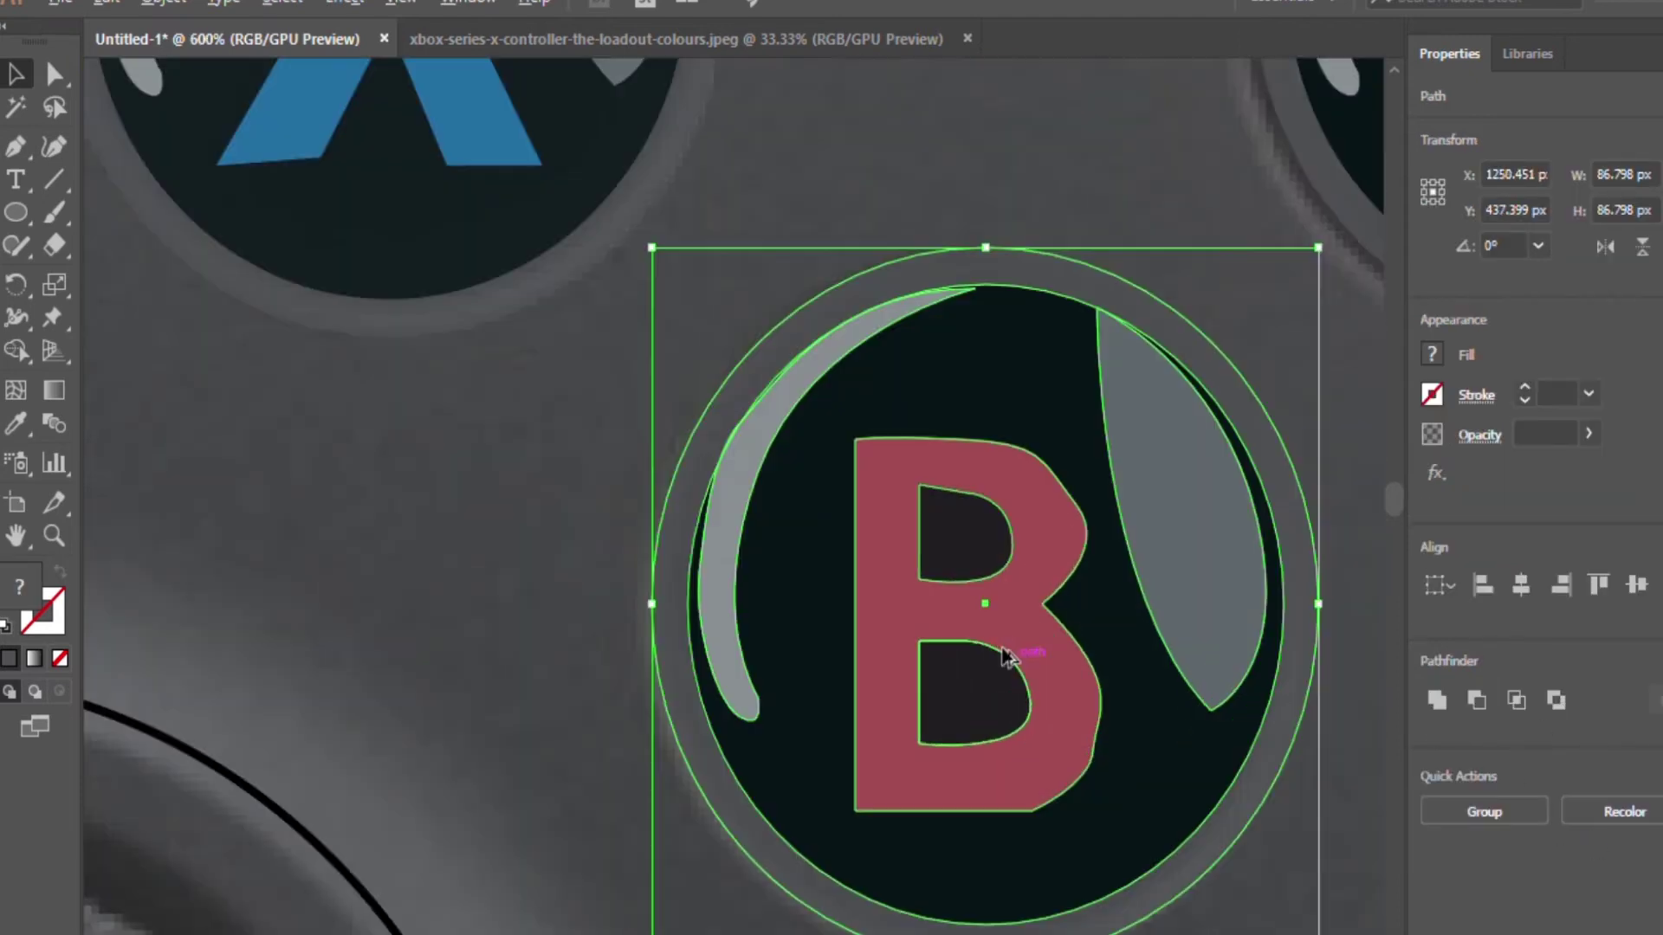
key("Delete")
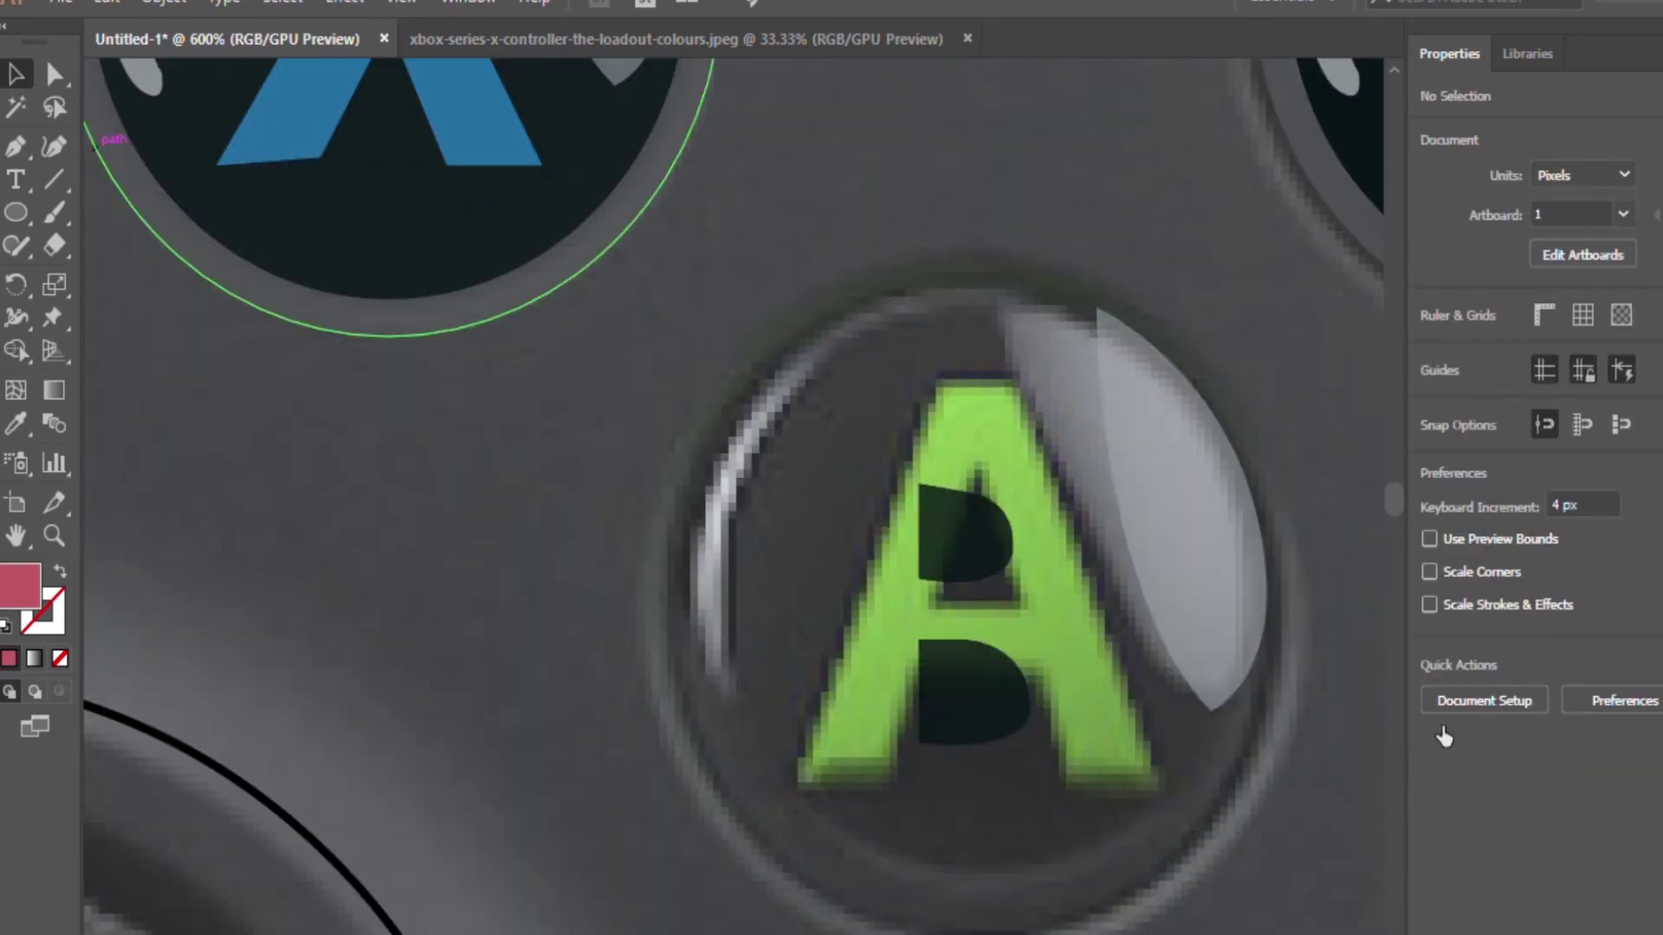
- Pen-trace the A letter's outline and fill it with green sampled from the photo
key("p")
left_click(797, 787)
left_click(934, 379)
left_click(1019, 379)
left_click(1158, 781)
left_click(1036, 675)
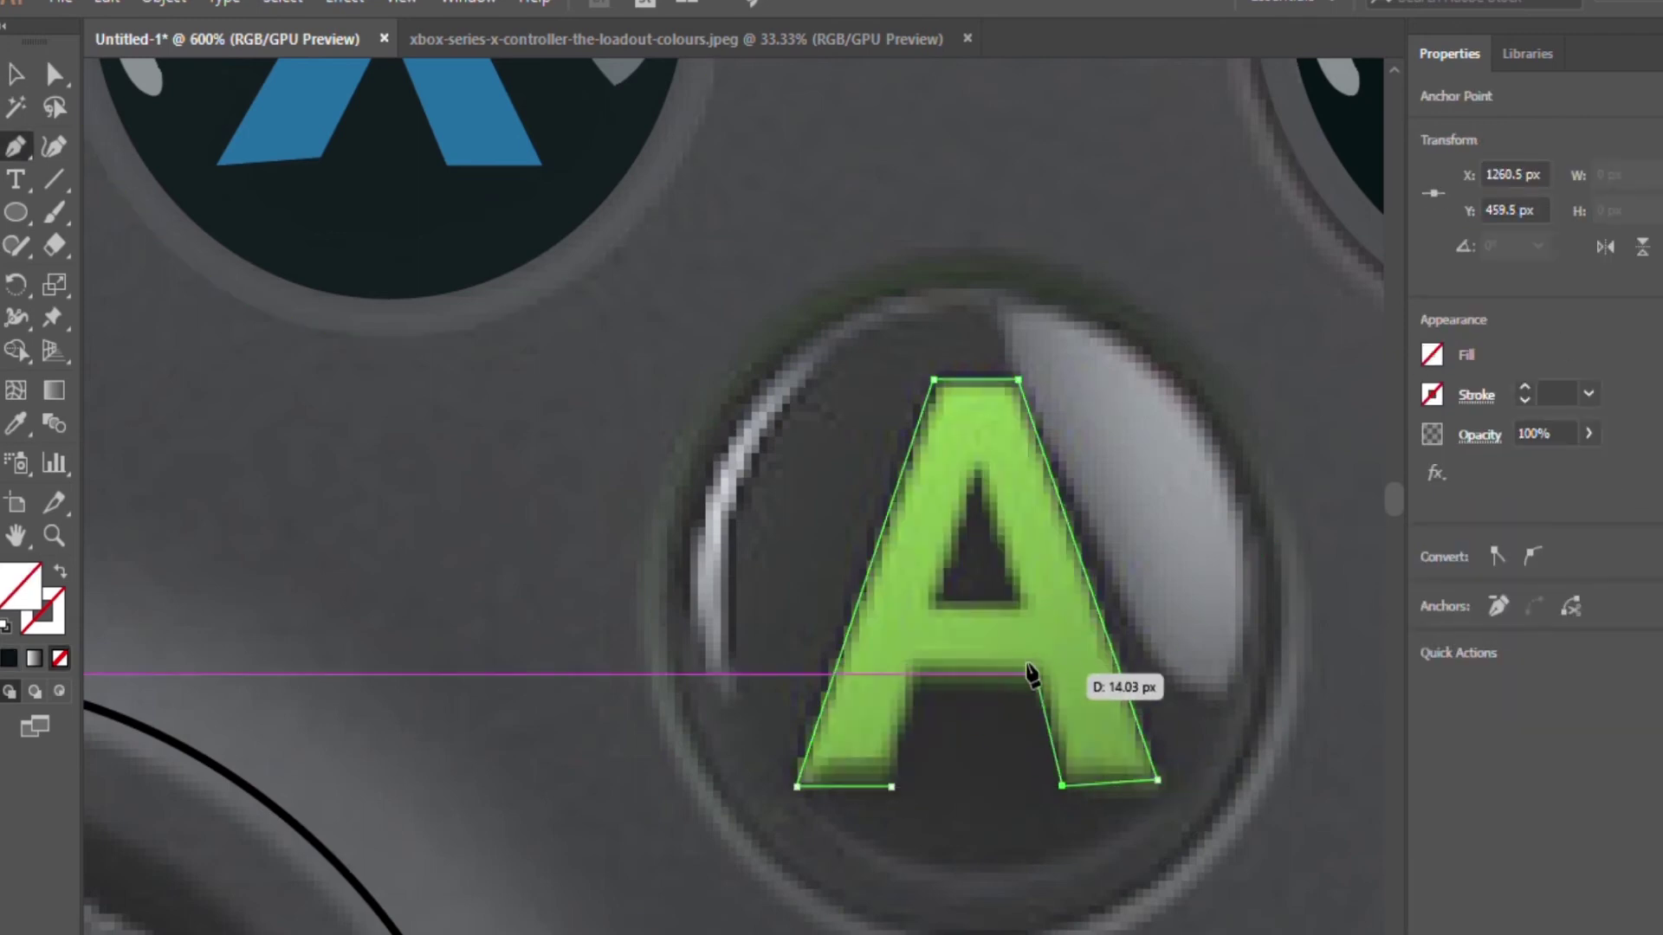
left_click(918, 675)
left_click(866, 659)
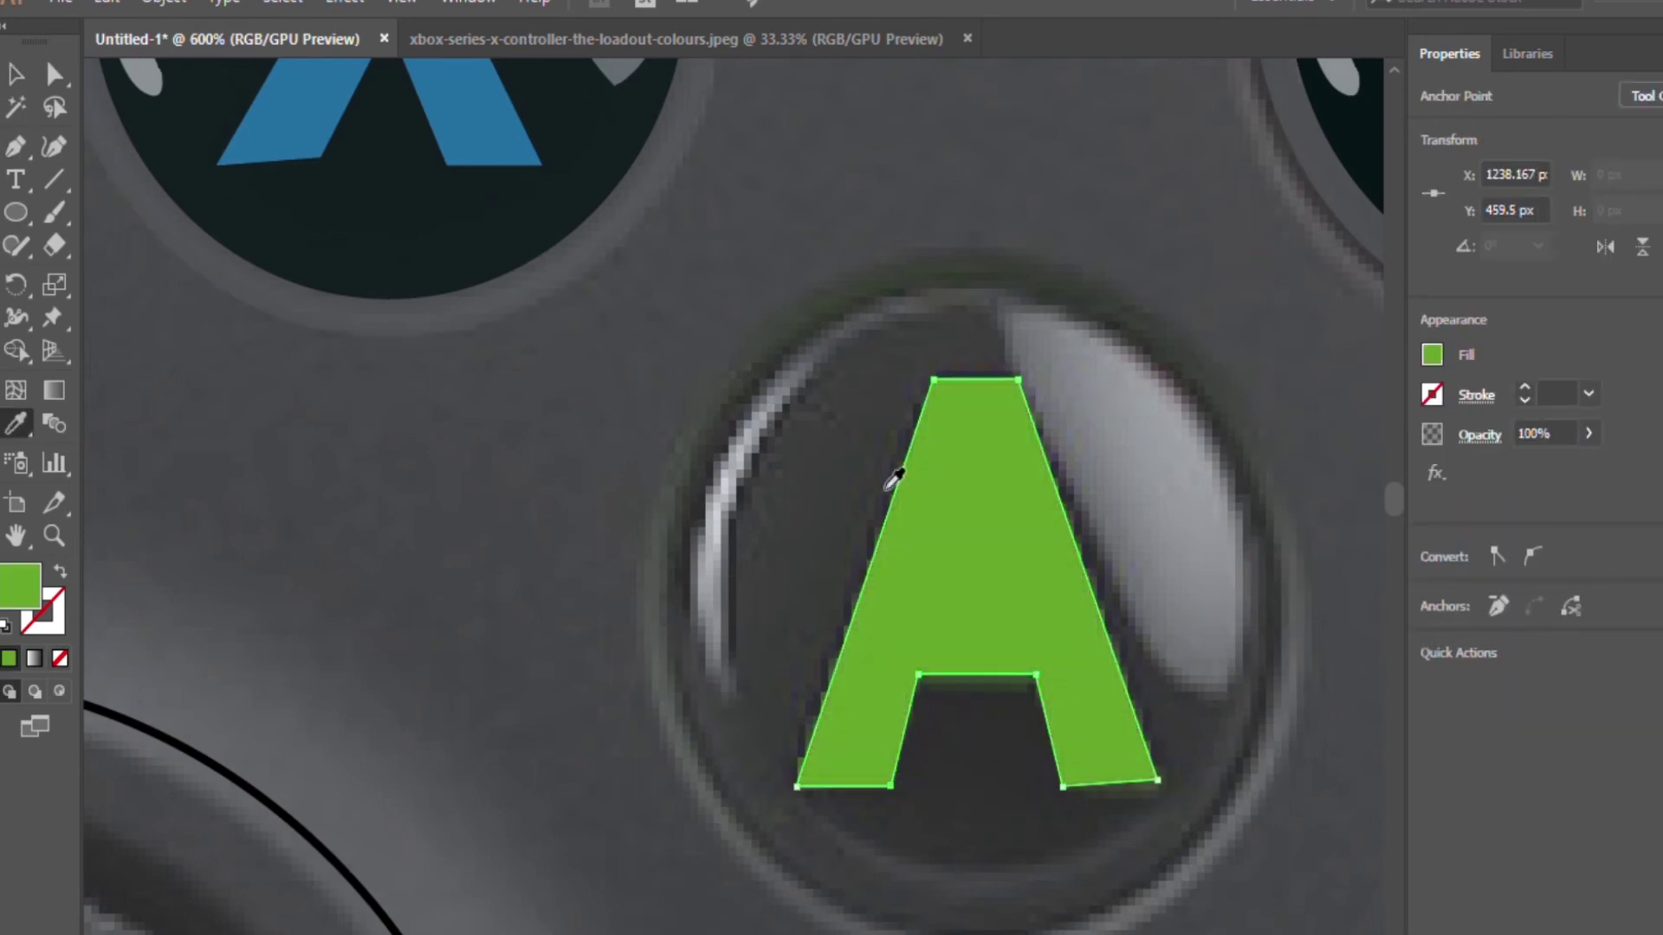
- Trace the A's inner triangle, fill it dark as a hole, then zoom out
left_click(960, 452)
left_click(918, 611)
left_click(1027, 610)
left_click(960, 451)
key("i")
left_click(1135, 651)
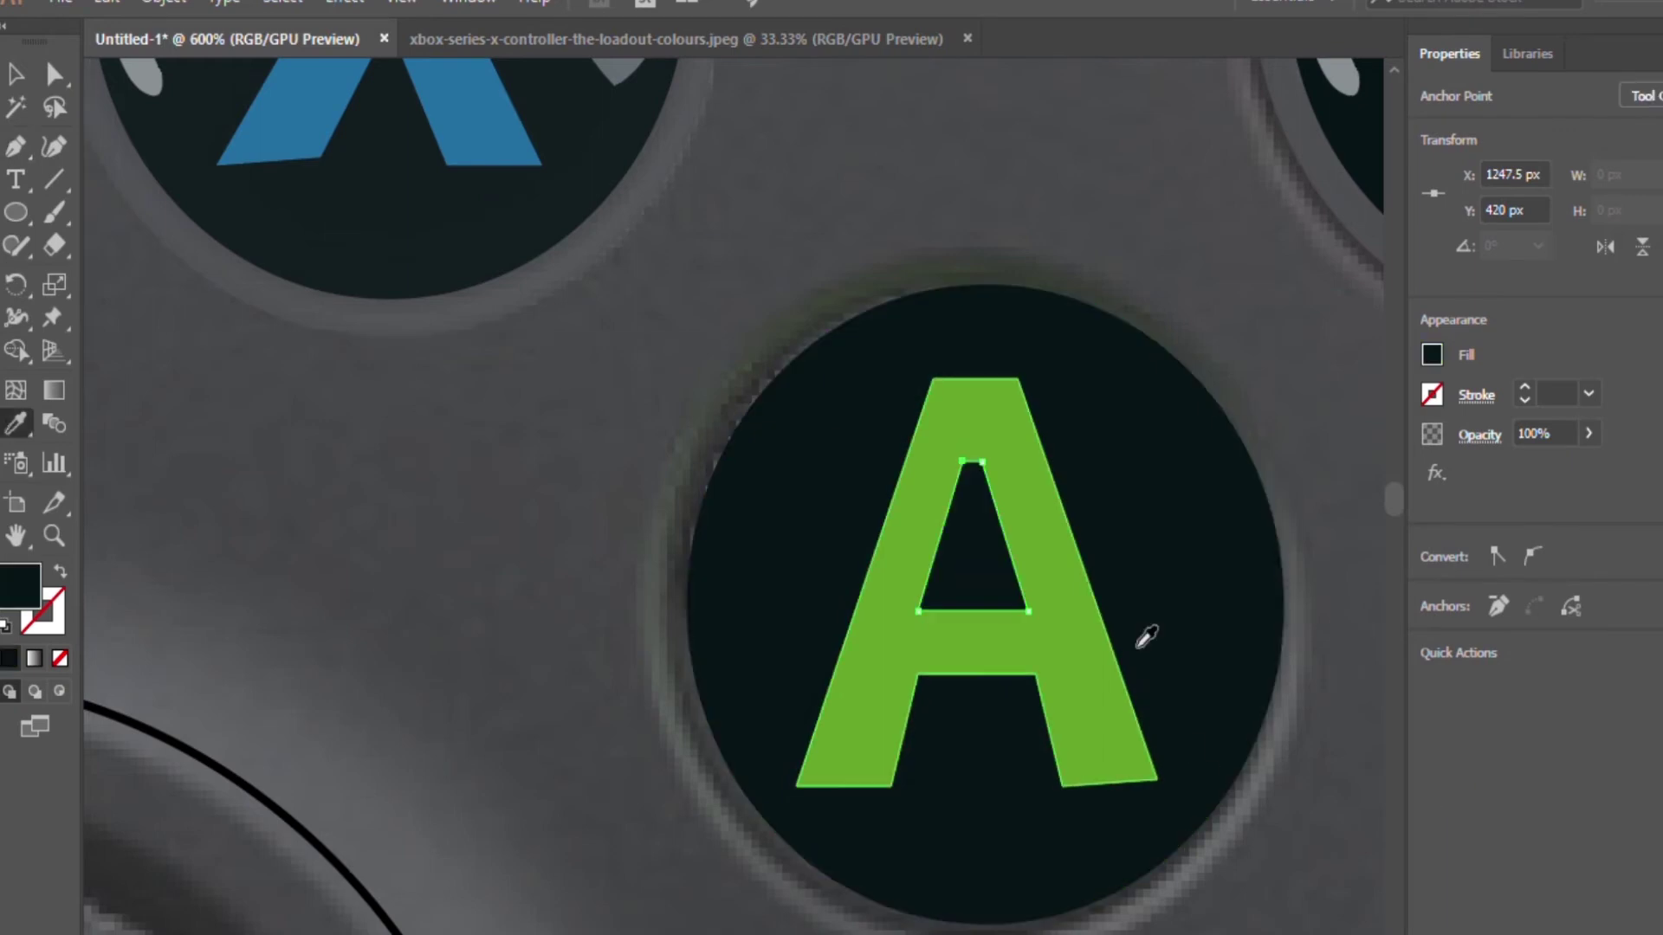
key("v")
key("ctrl+shift+a")
key("ctrl+0")
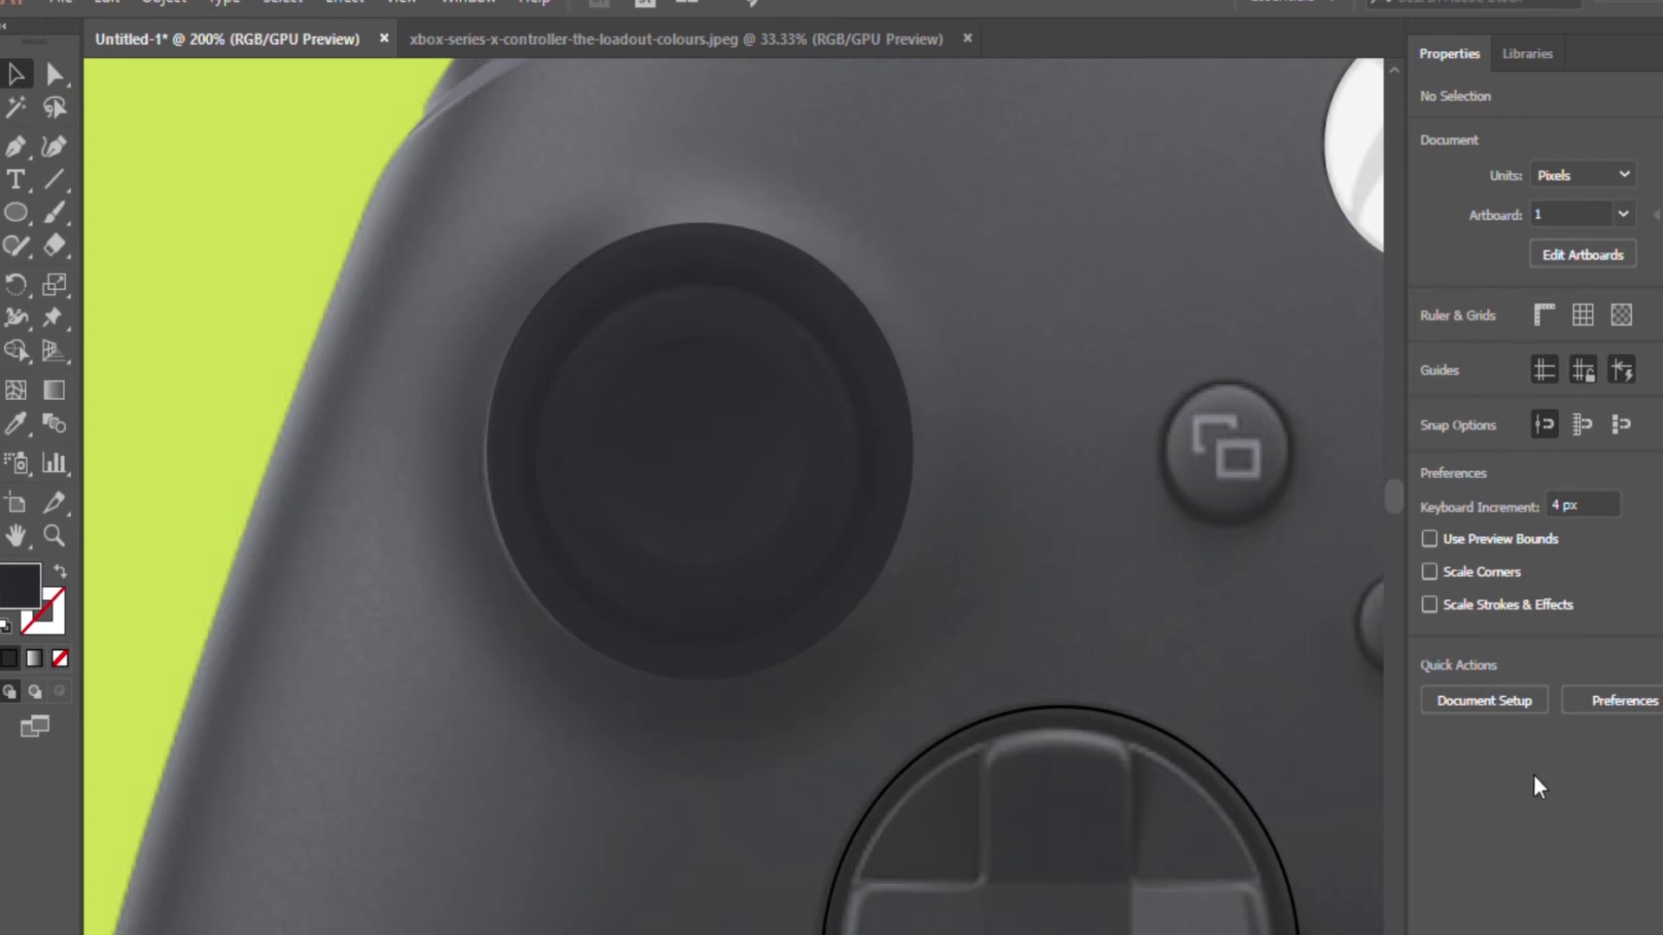
- Size a circle to the left thumbstick's outer edge and fill it with sampled dark colour
left_click(909, 437)
left_click(770, 382)
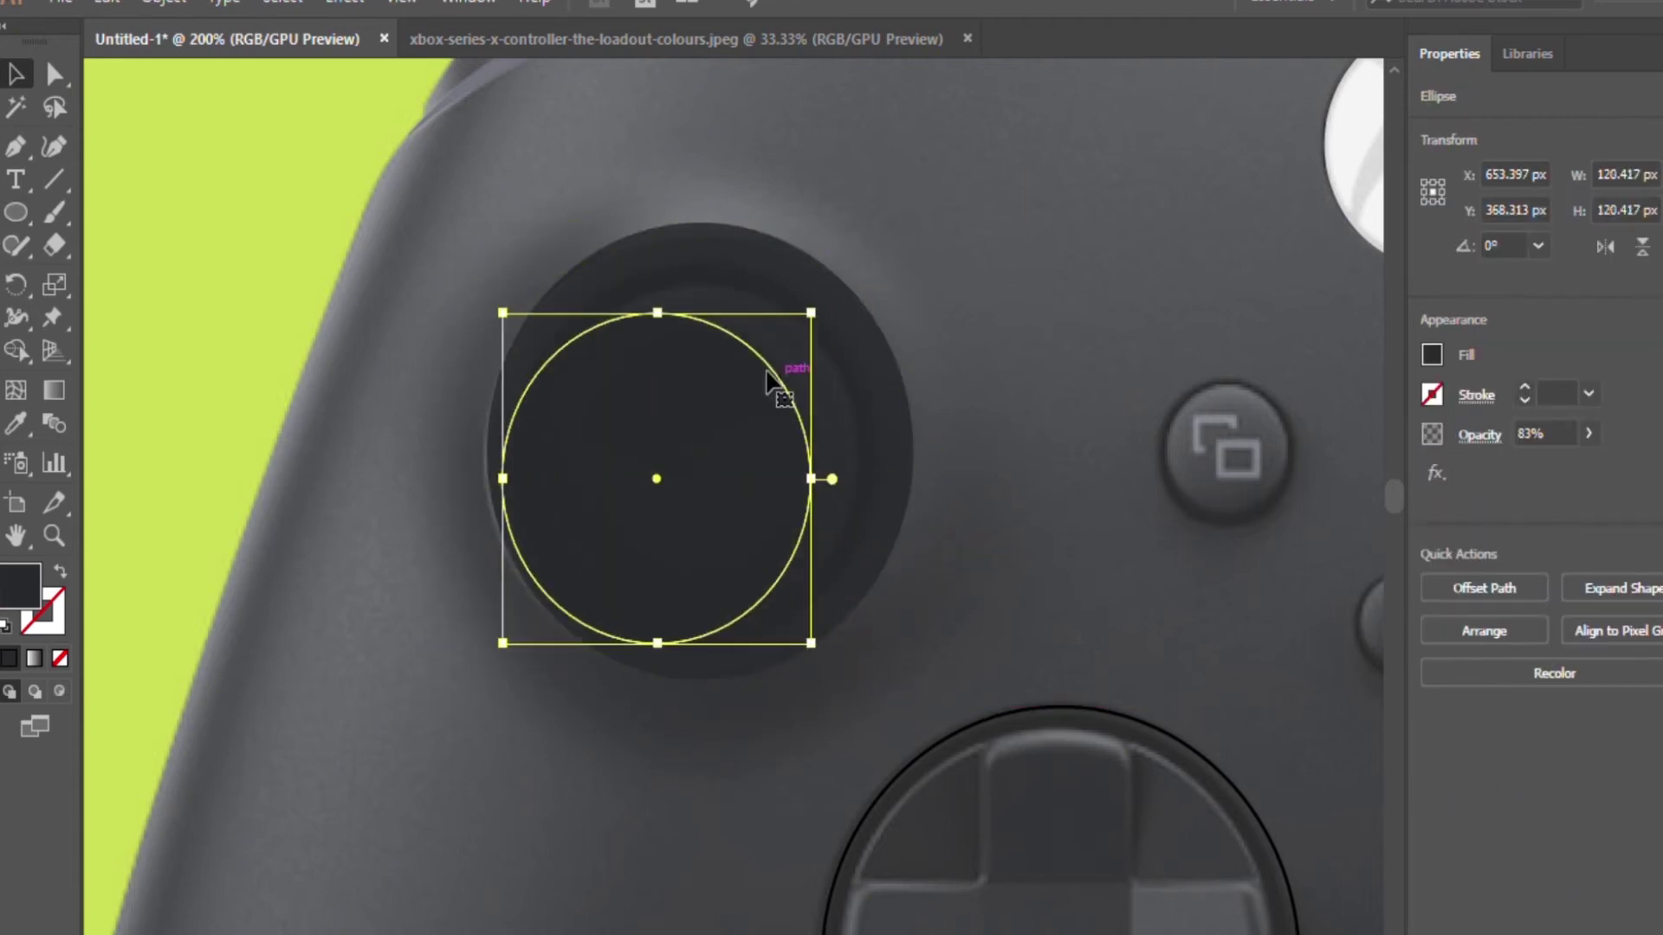
left_click_drag(769, 381, 821, 342)
left_click_drag(866, 557, 880, 644)
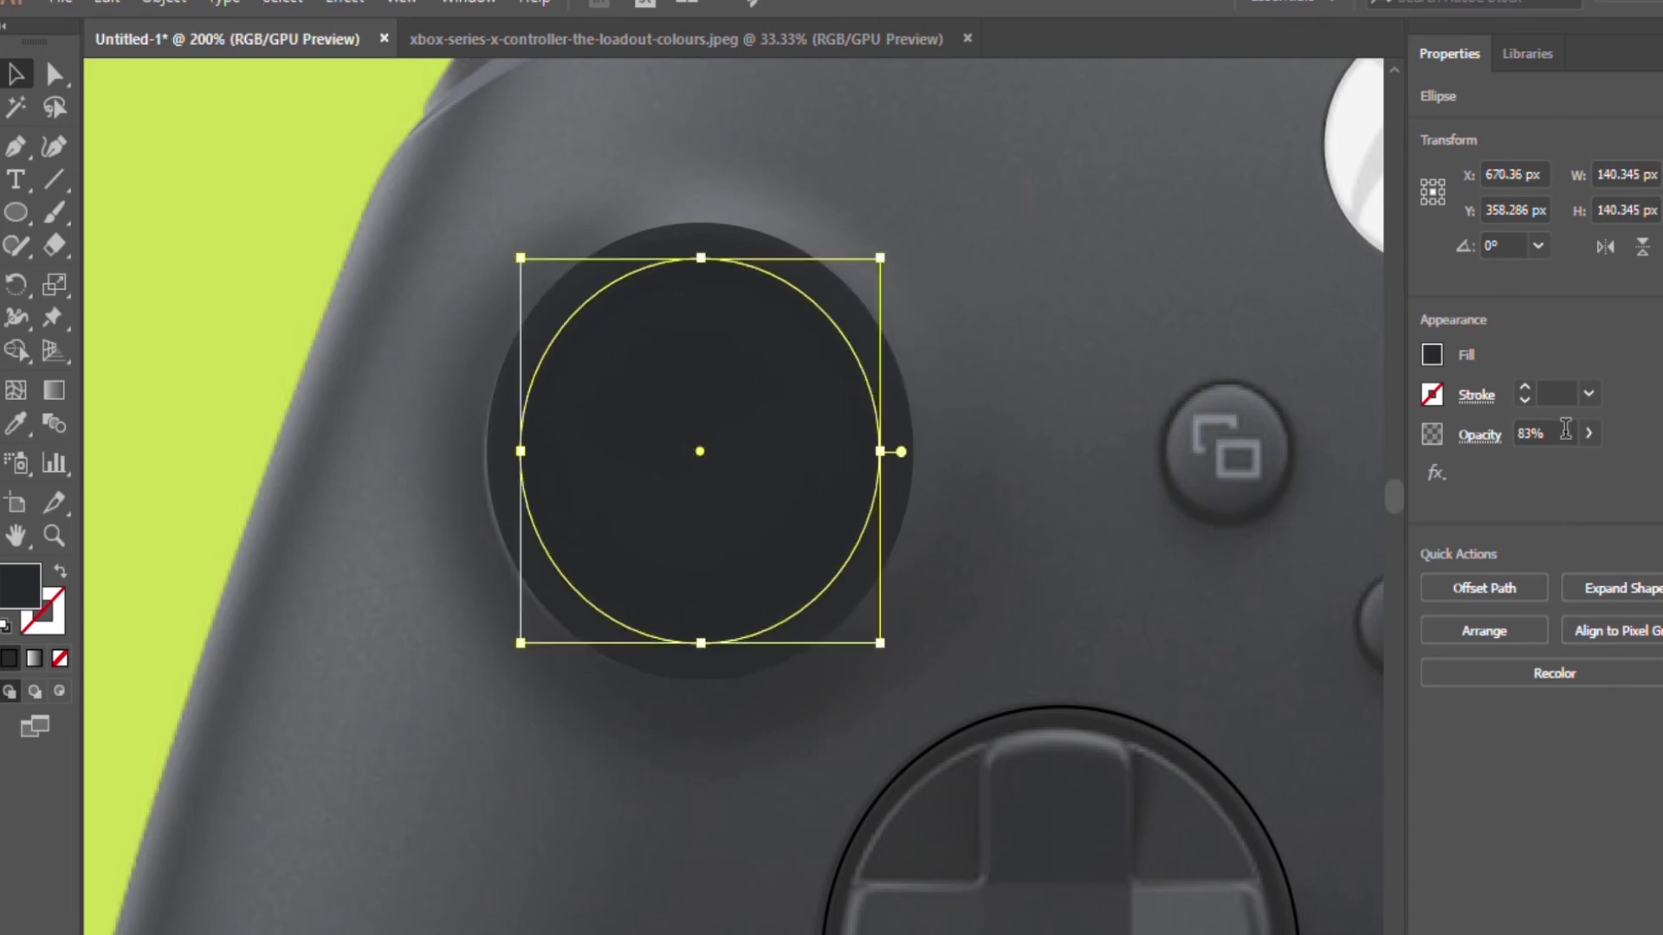
left_click(862, 382)
mouse_move(880, 259)
left_mouse_down()
mouse_move(834, 378)
mouse_move(787, 371)
left_mouse_up()
left_click_drag(825, 450, 912, 451)
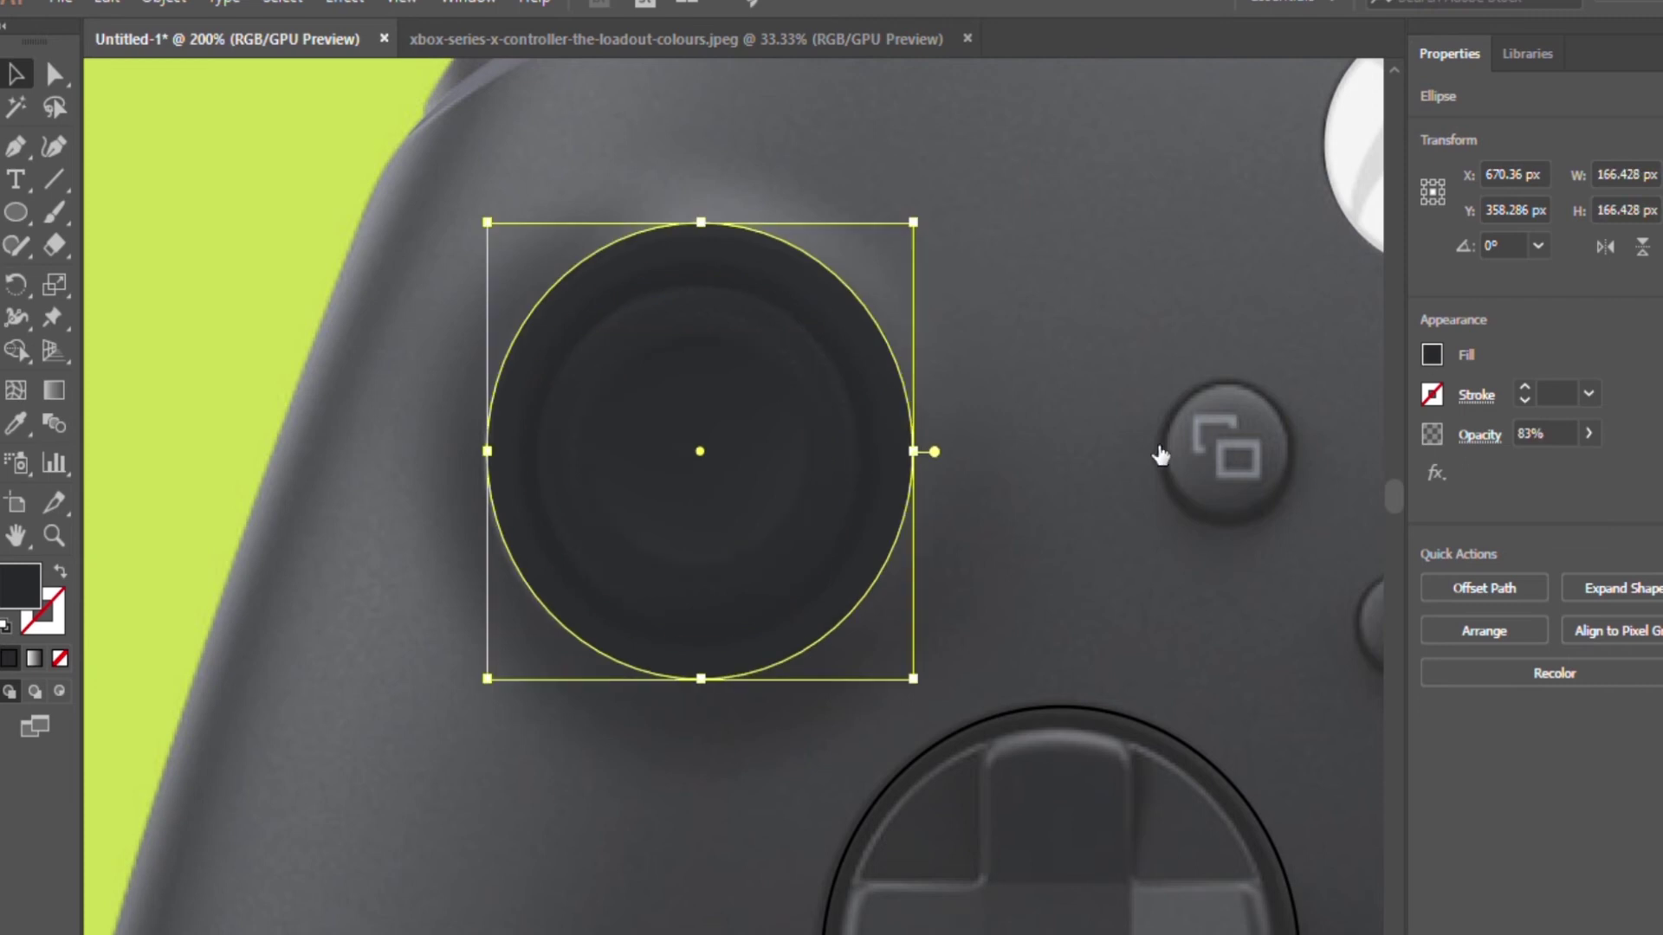
key("i")
left_click(827, 311)
key("v")
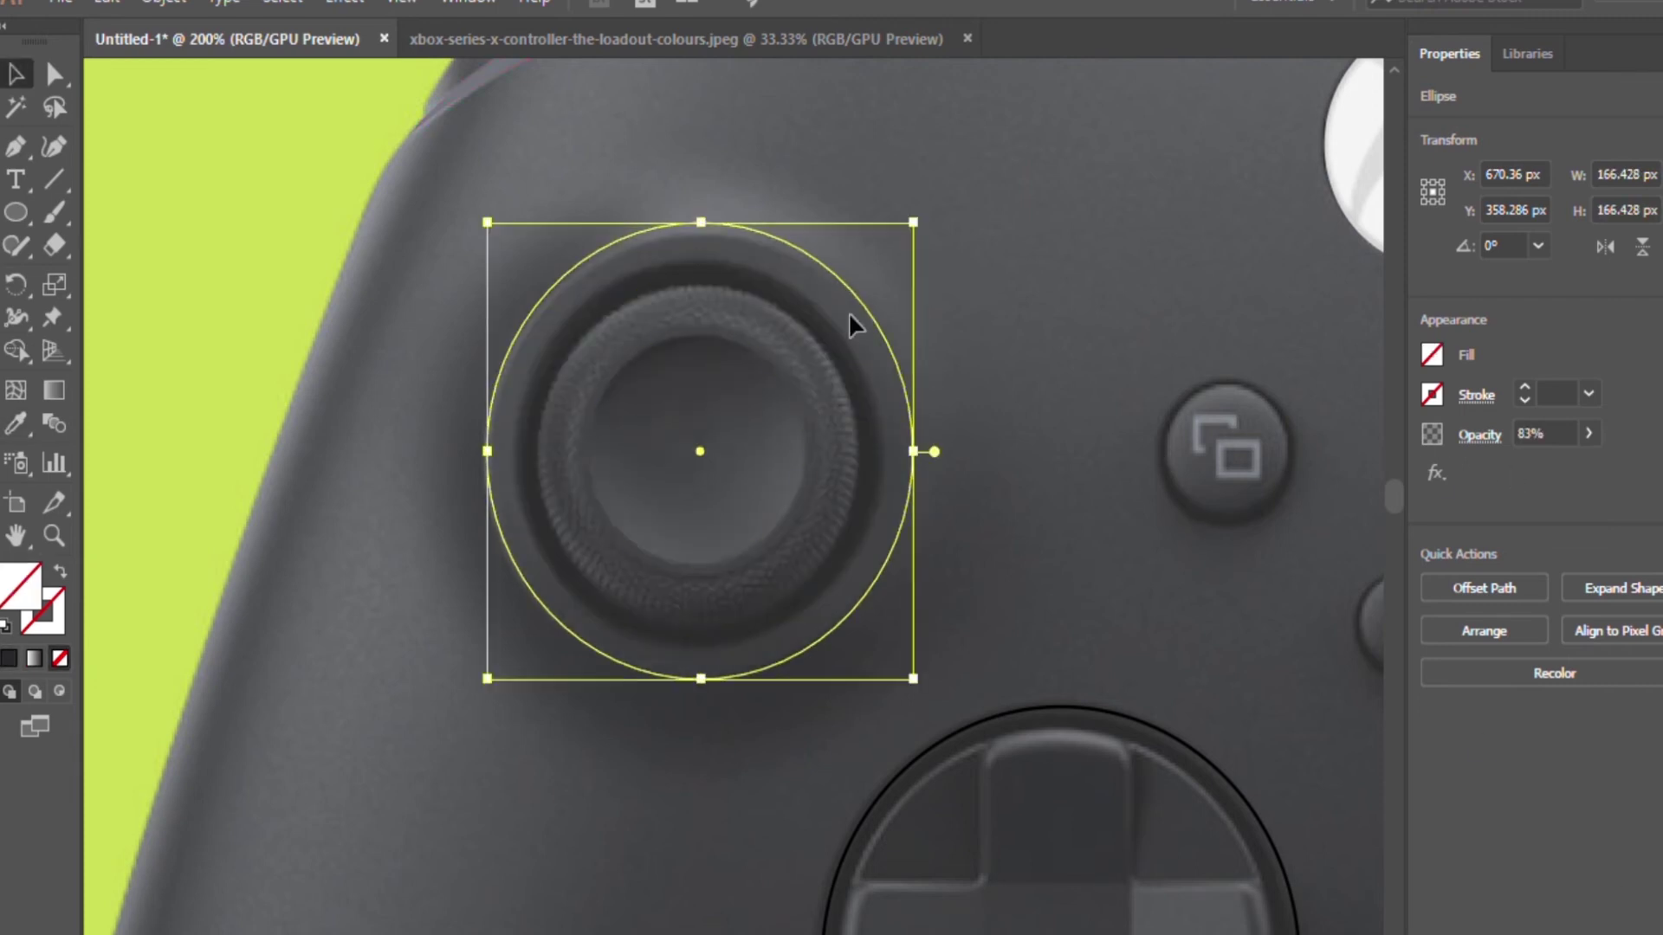
- Fit circles to the stick's centre cap and grip ring, filling the ring with photo grey
left_click_drag(912, 223, 808, 334)
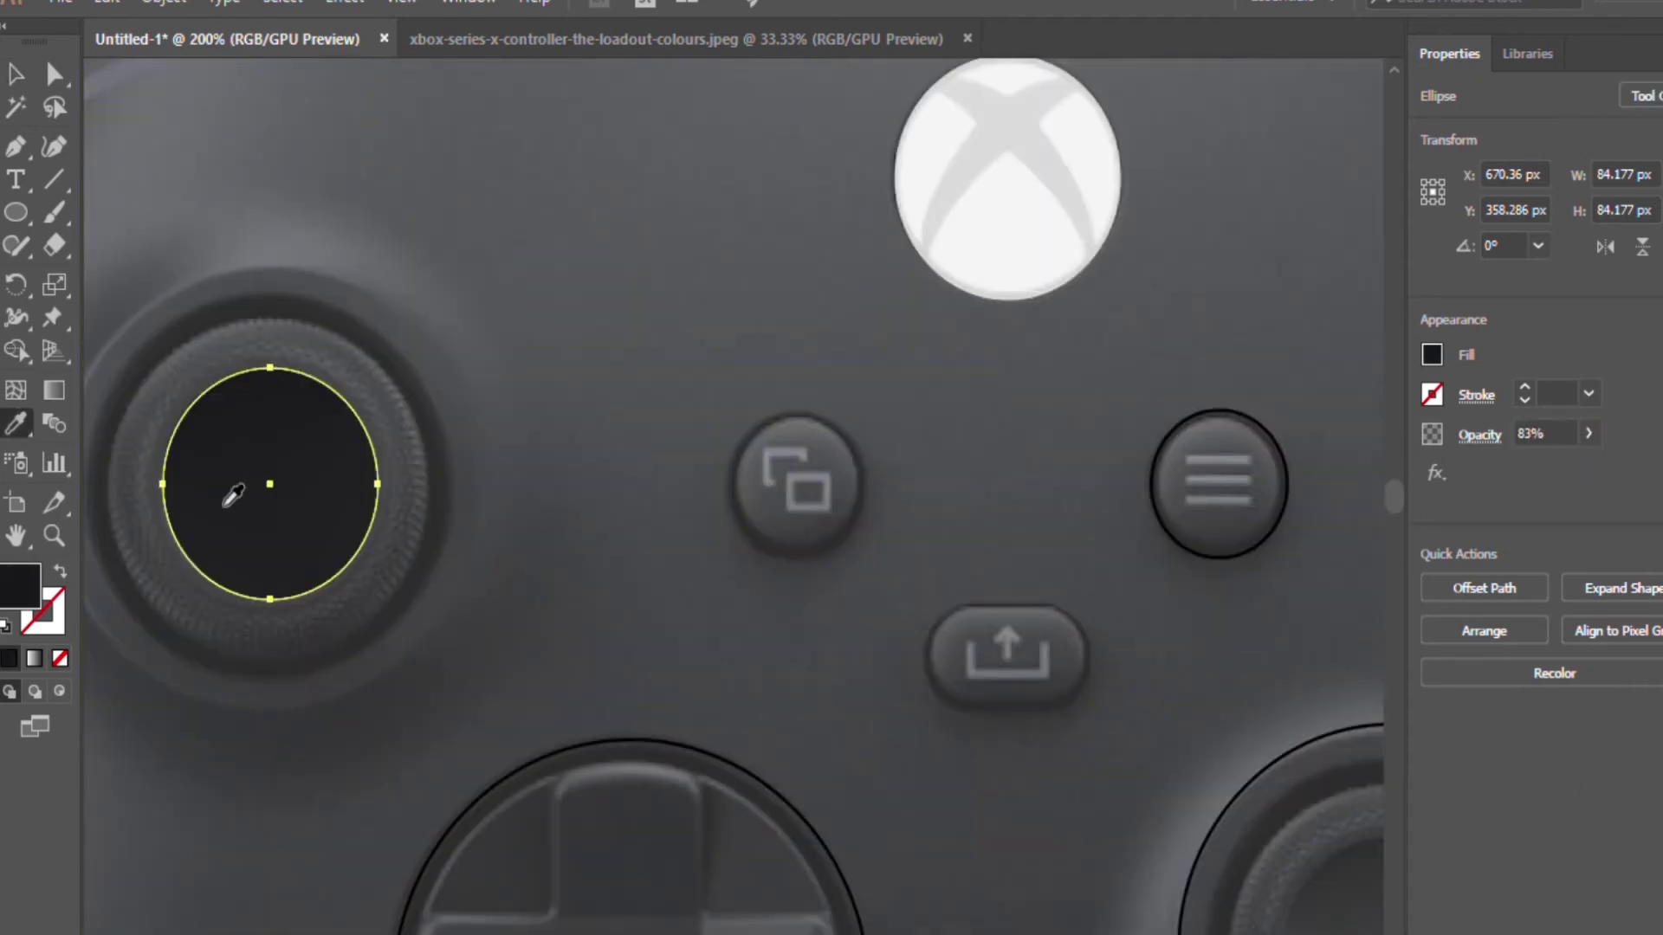
key("v")
left_click_drag(377, 485, 452, 485)
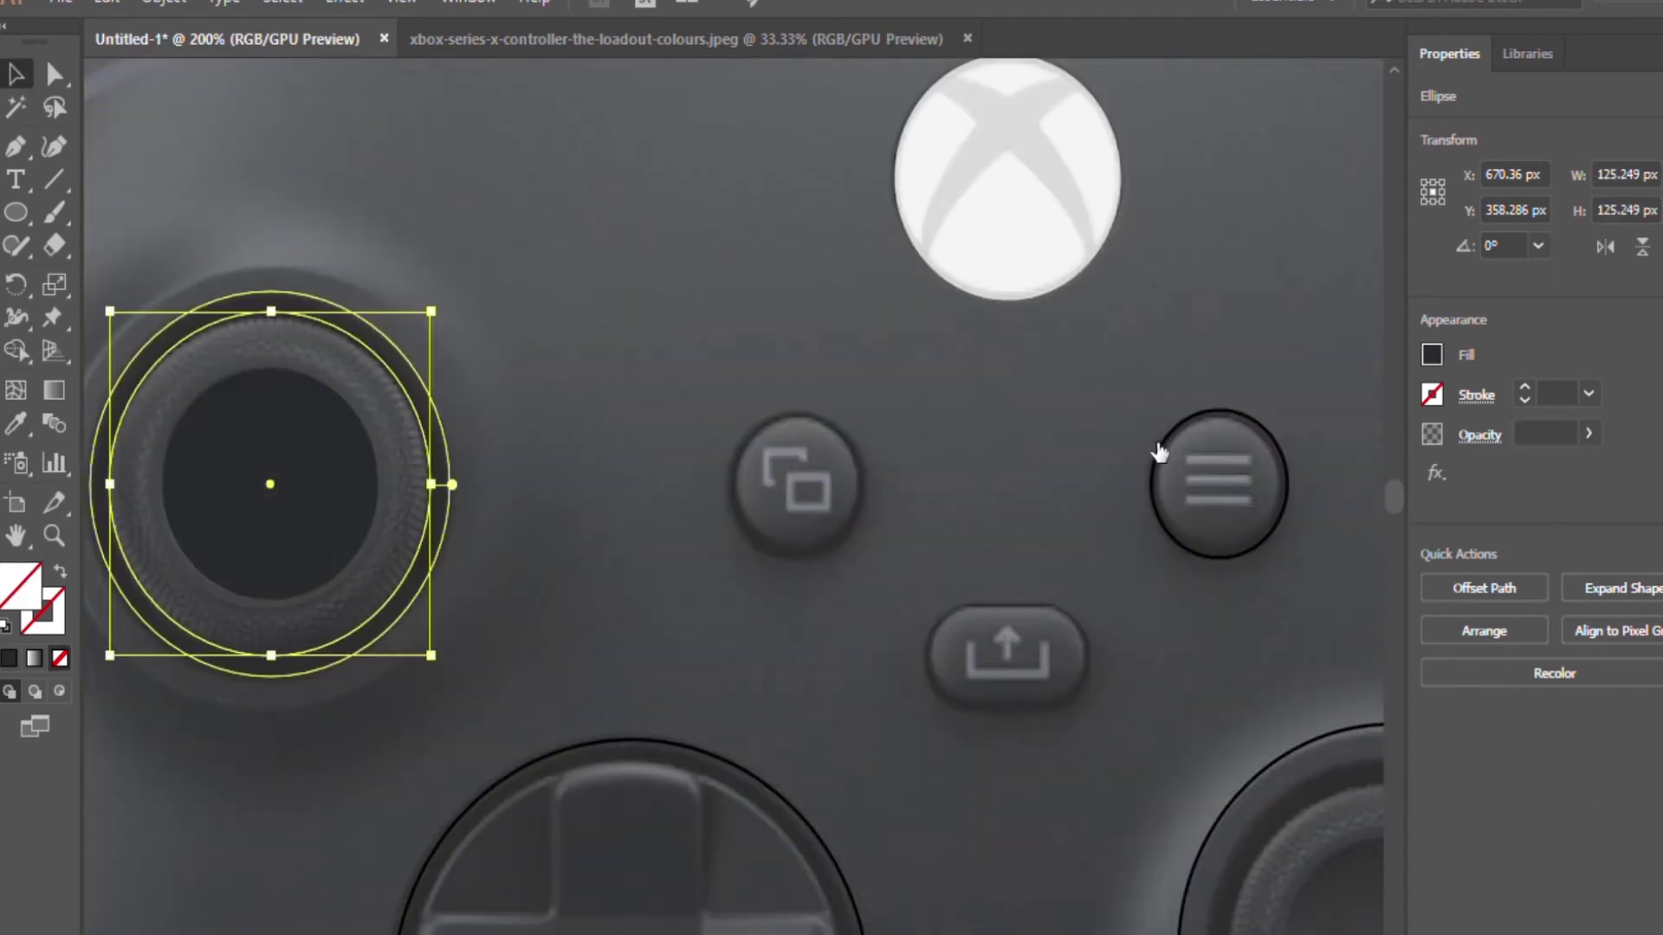
key("i")
left_click(1244, 556)
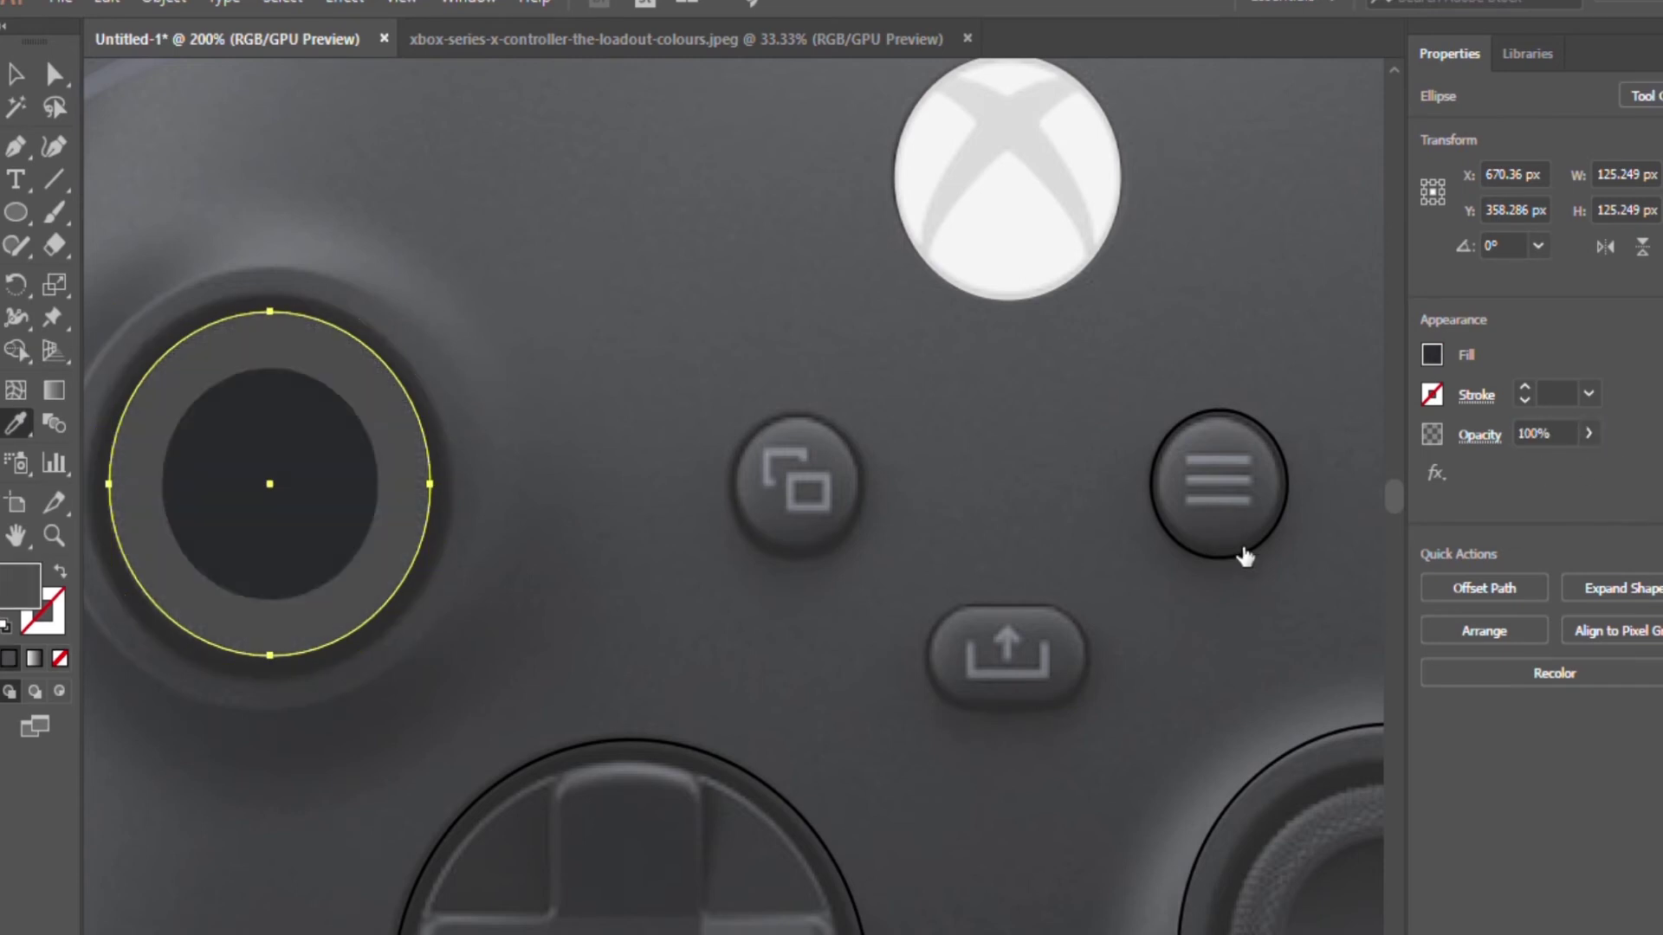
left_click(340, 422)
key("v")
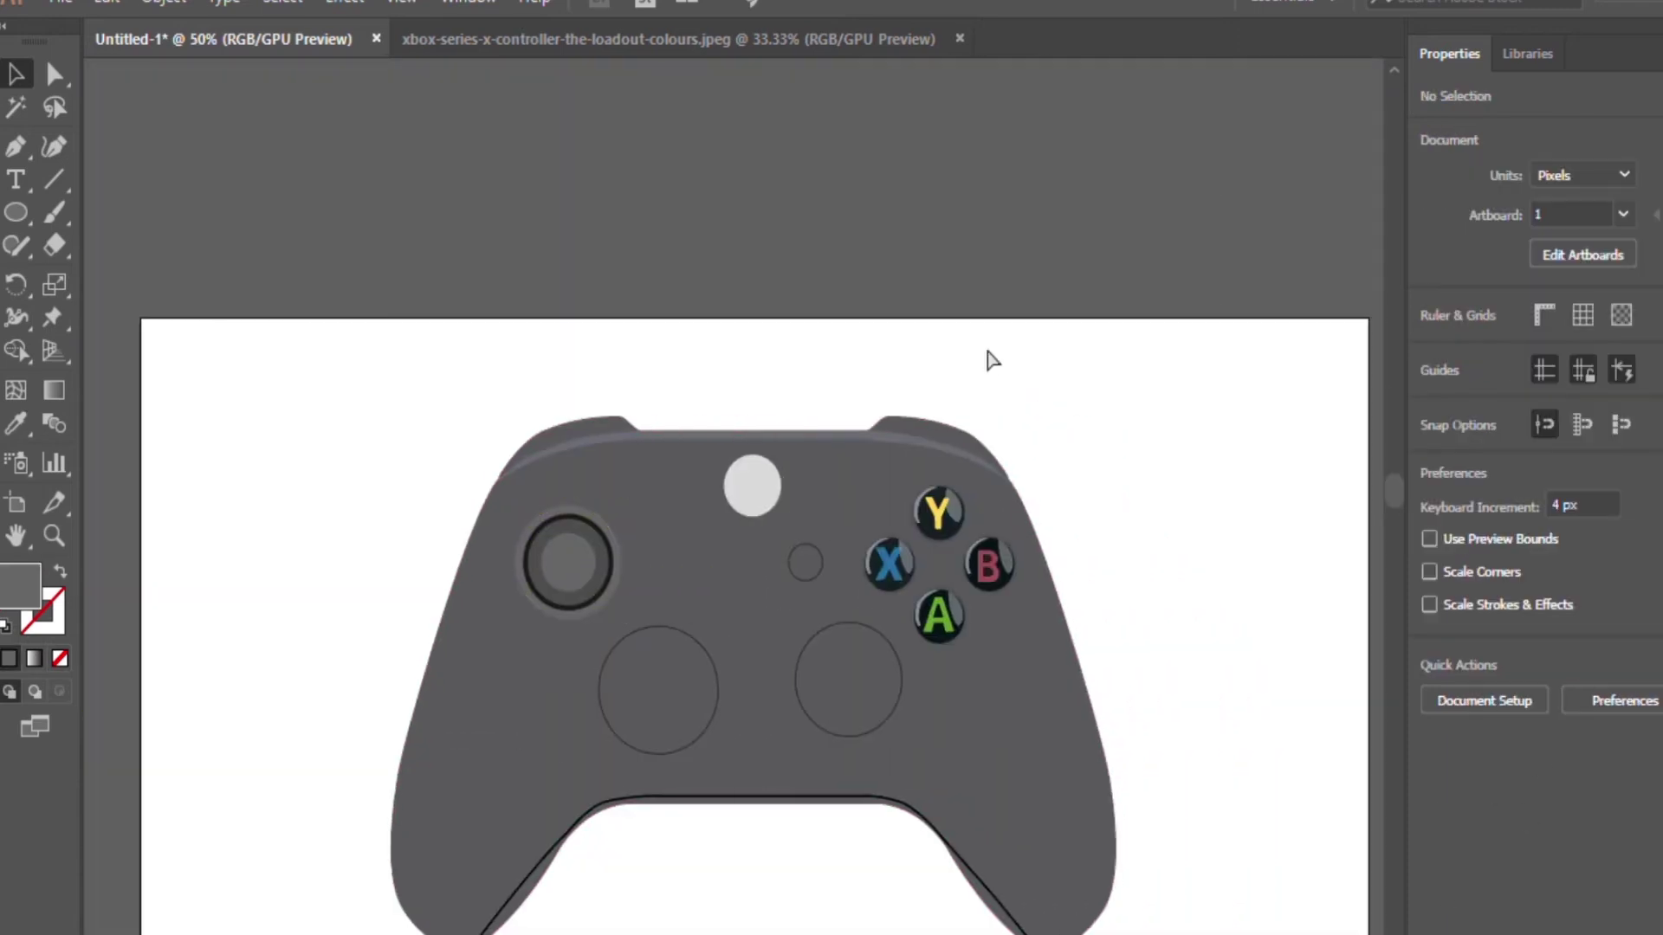
- Scroll down and select the ring traced around the menu button
scroll(993, 360, "down", 2)
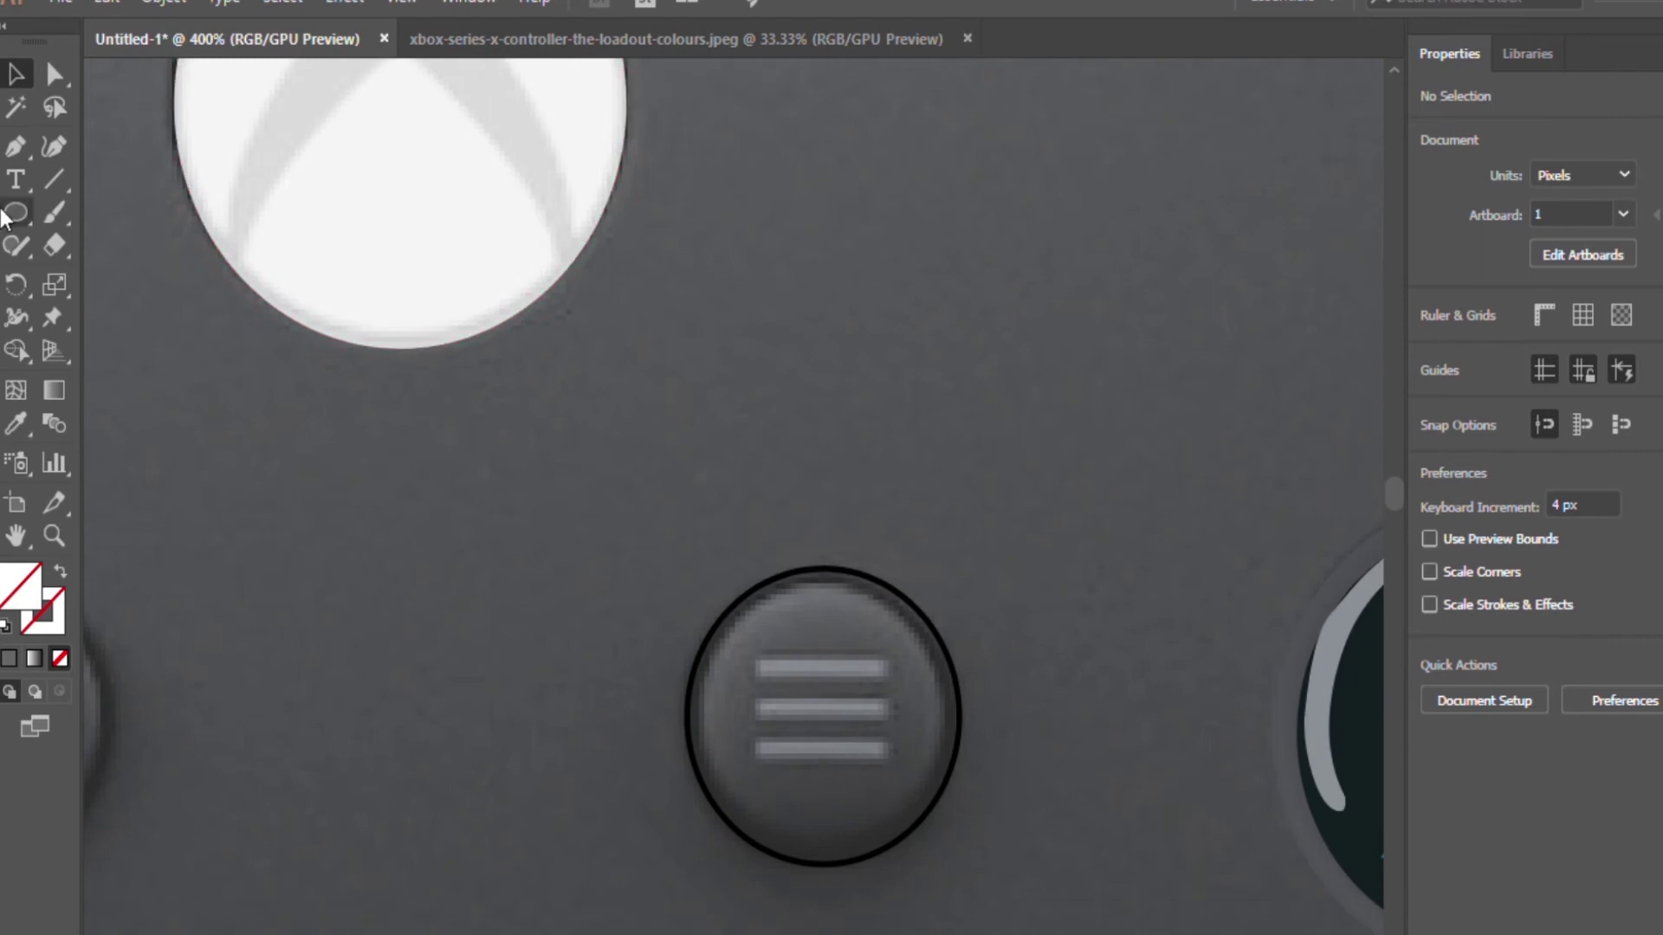
left_click(951, 603)
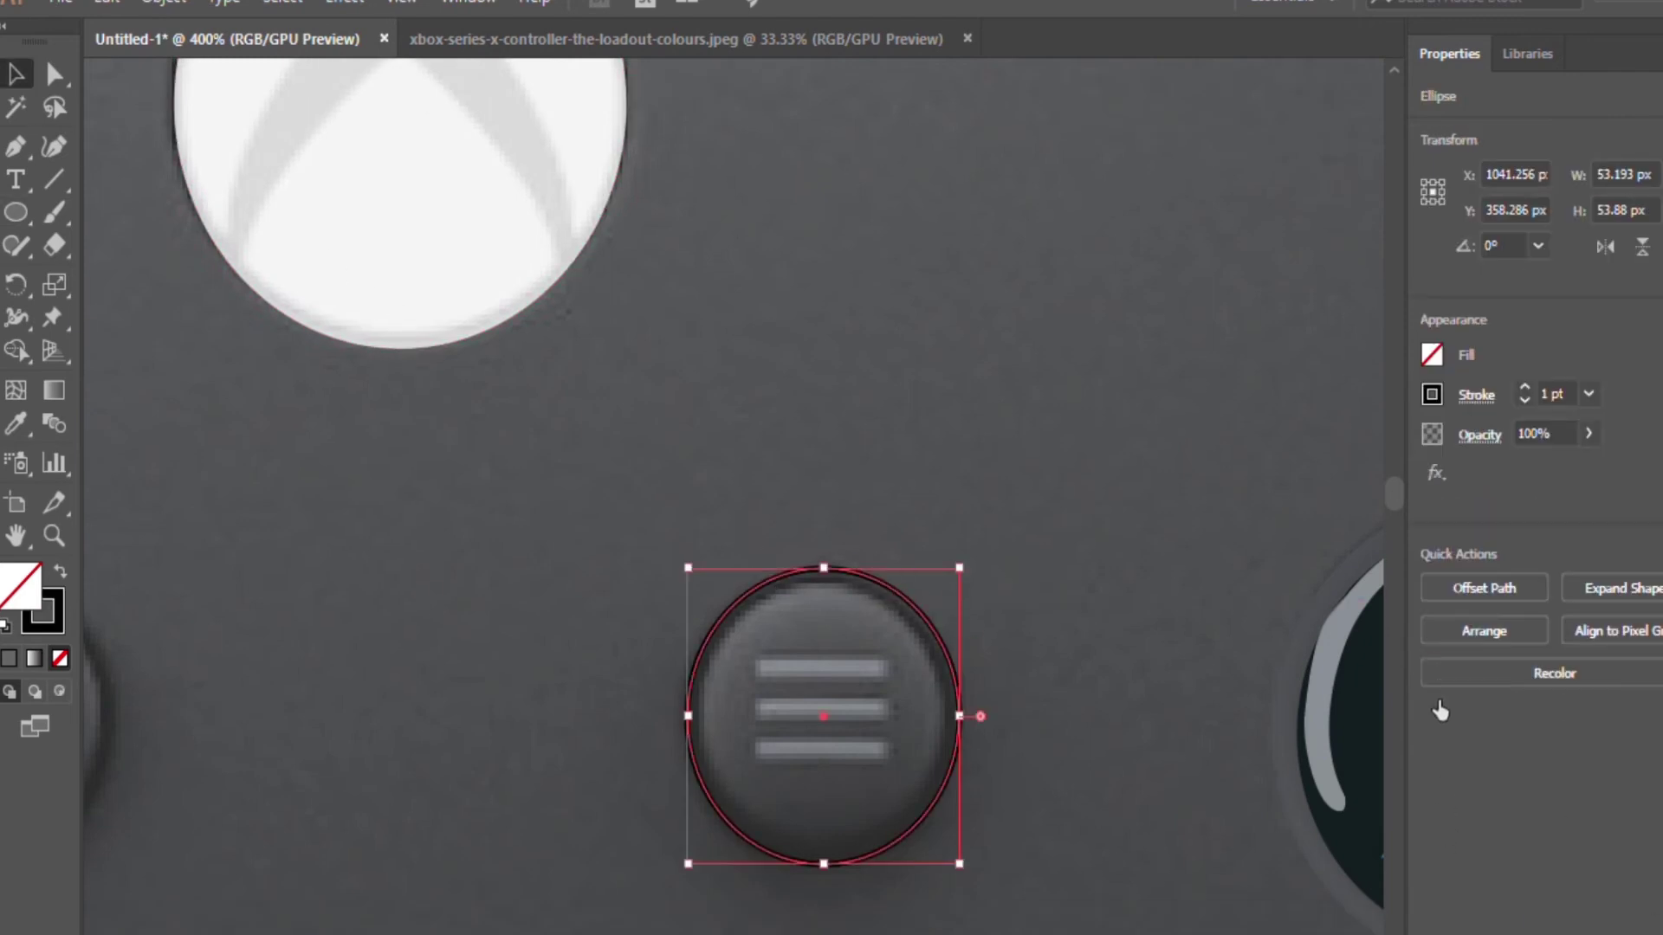
- Pen-trace the crescent shadow's curve around the menu button's left, bottom and right sides
key("ctrl+shift+a")
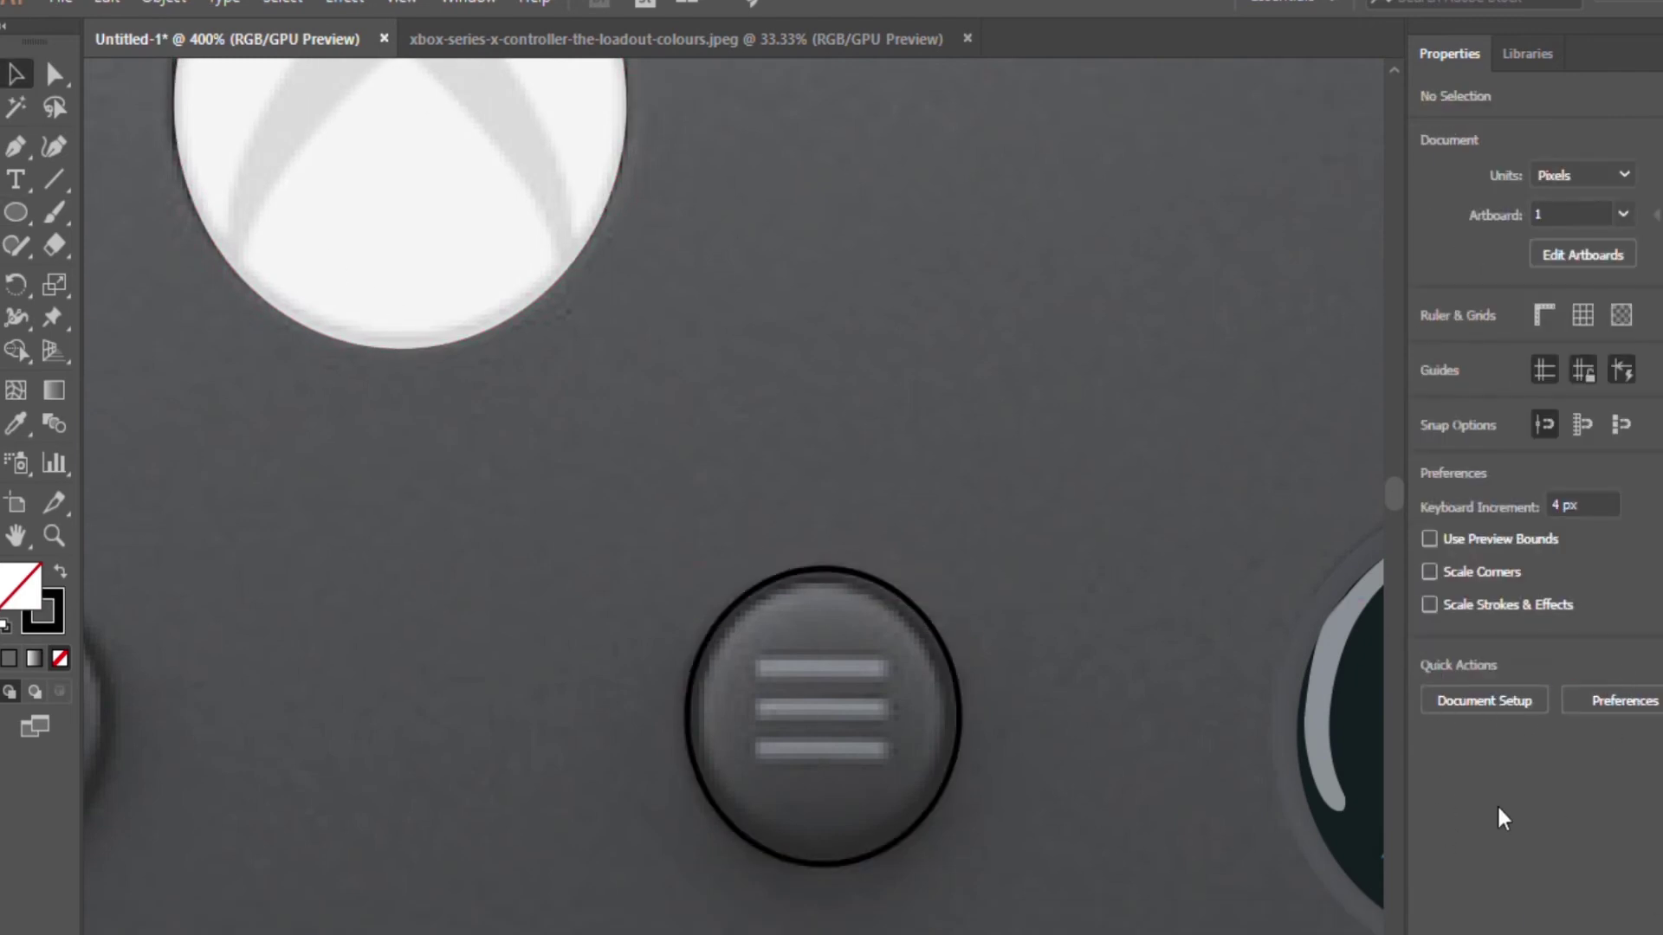
left_click(917, 658)
key("ctrl+=")
key("p")
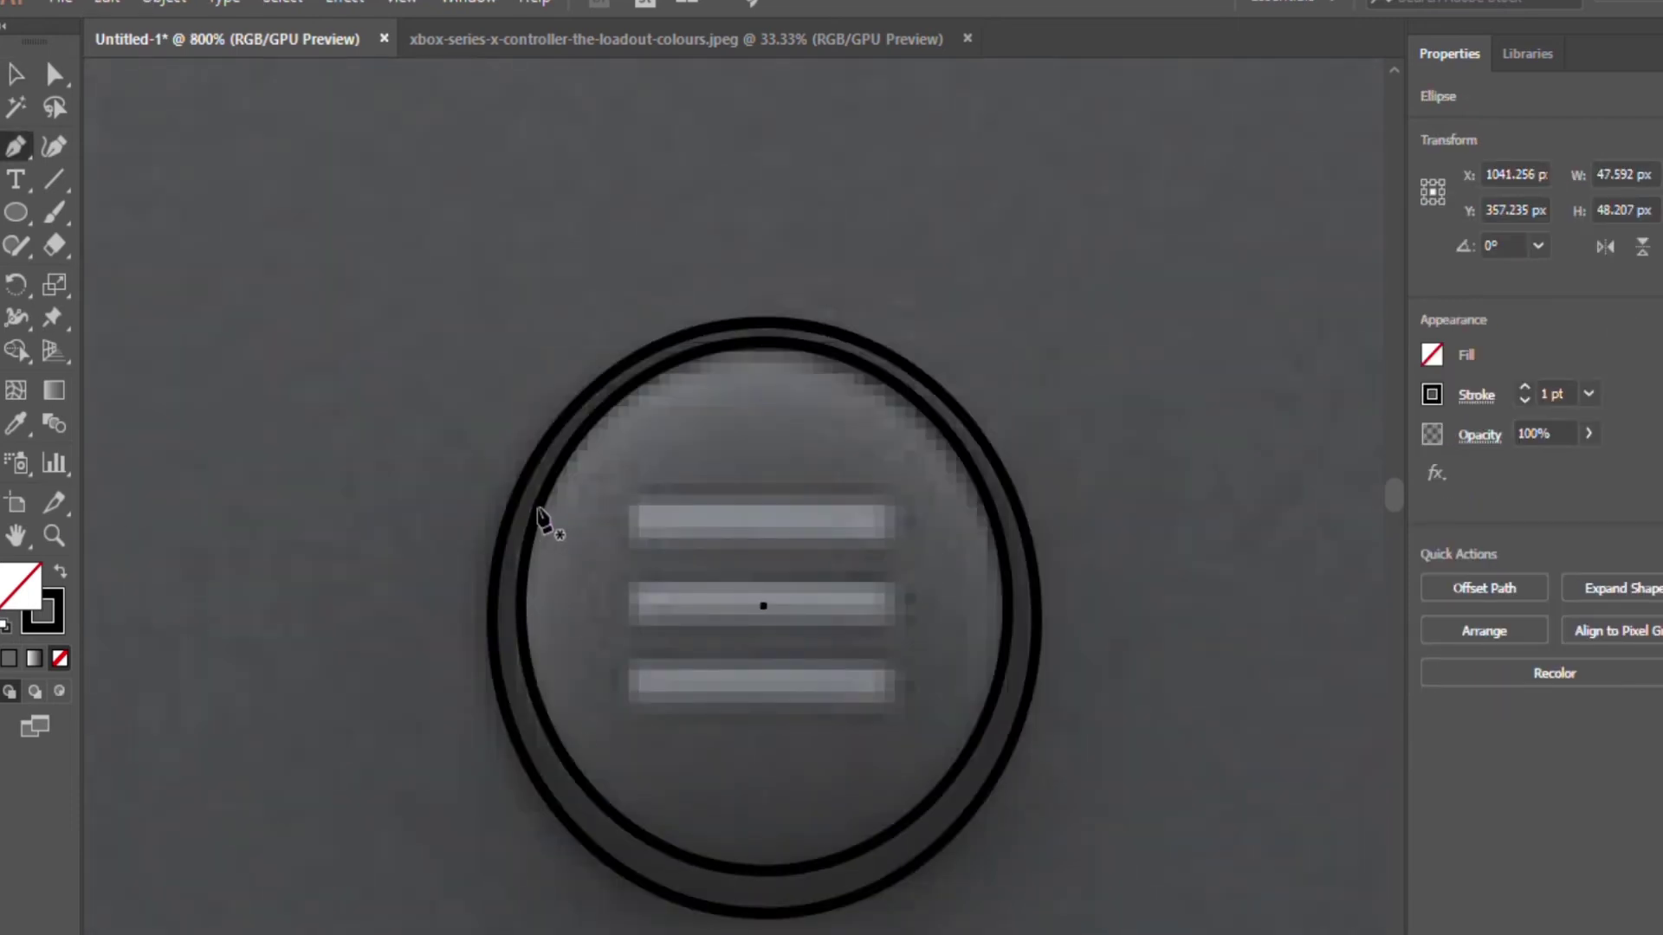
left_click_drag(559, 487, 564, 554)
left_click_drag(658, 725, 784, 802)
left_click_drag(966, 631, 955, 472)
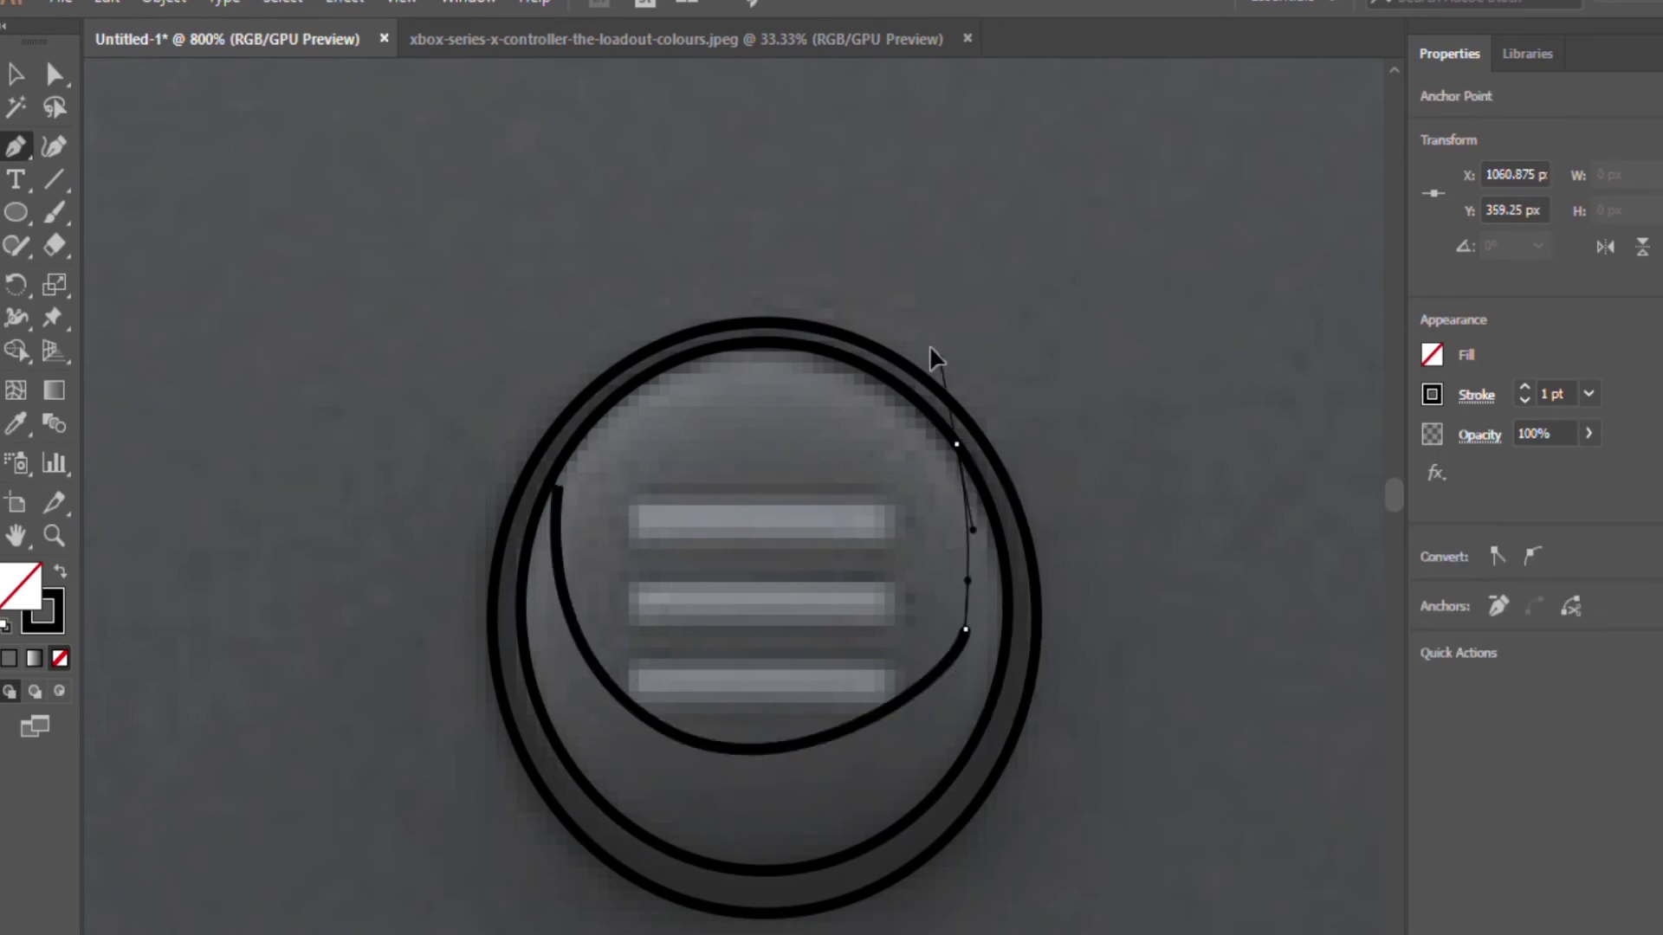
left_click_drag(933, 355, 925, 479)
- Complete the crescent's inner curve and outer edge along the ring
key("ctrl+=")
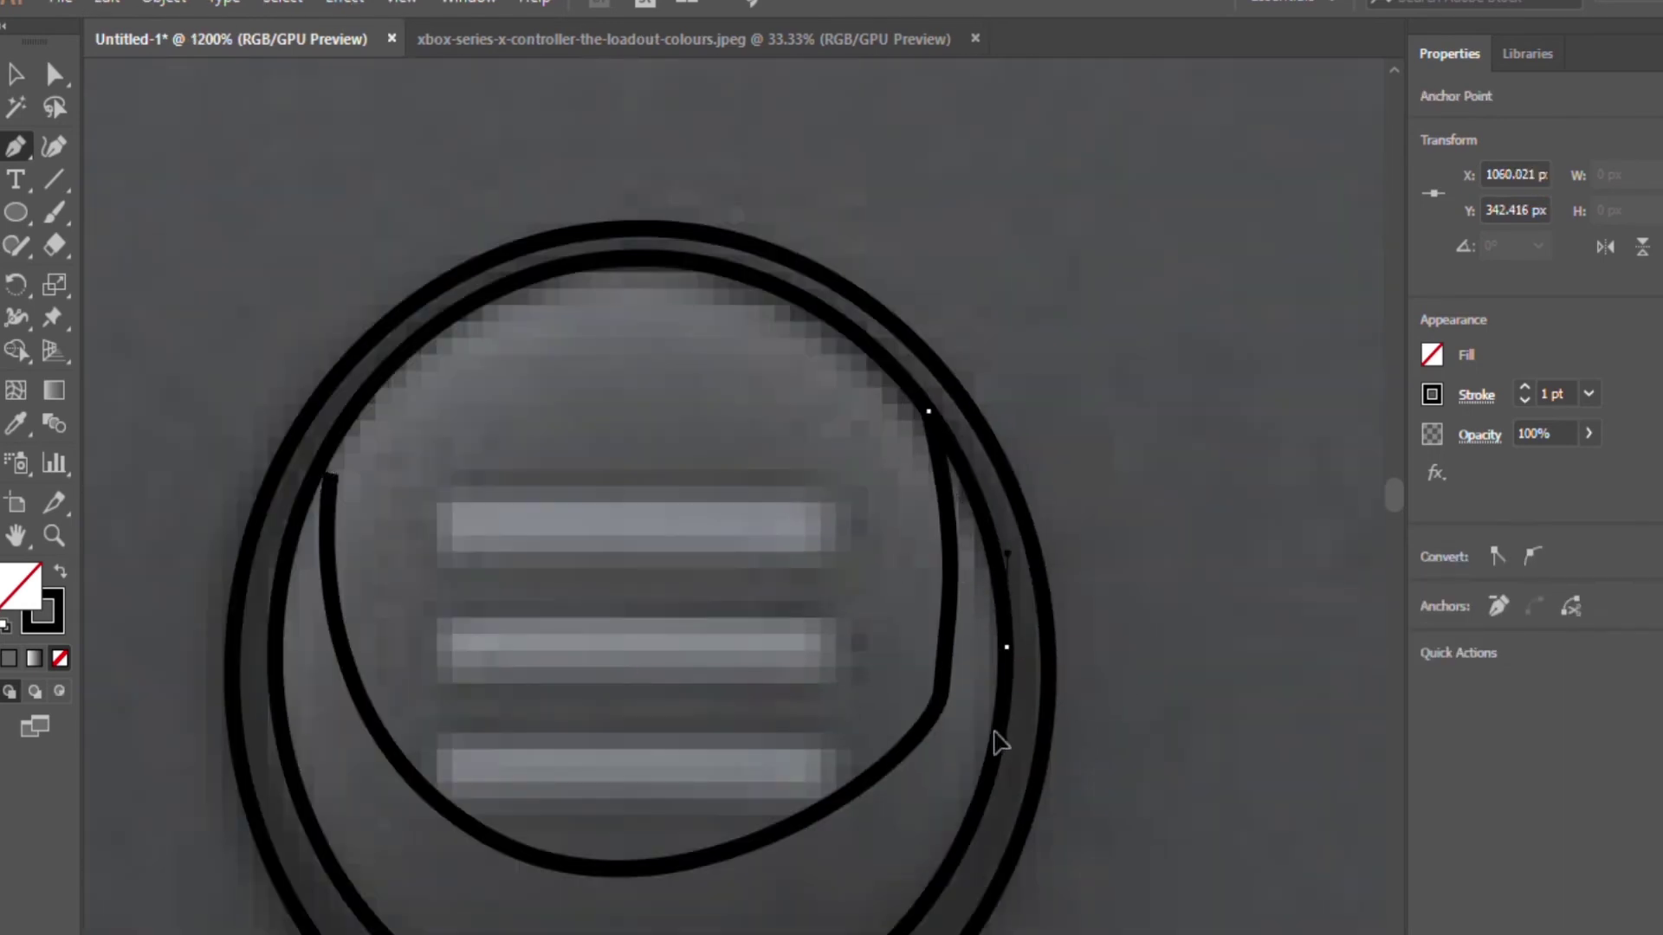
scroll(1001, 744, "down", 3)
left_click_drag(589, 851, 418, 779)
left_click(286, 556)
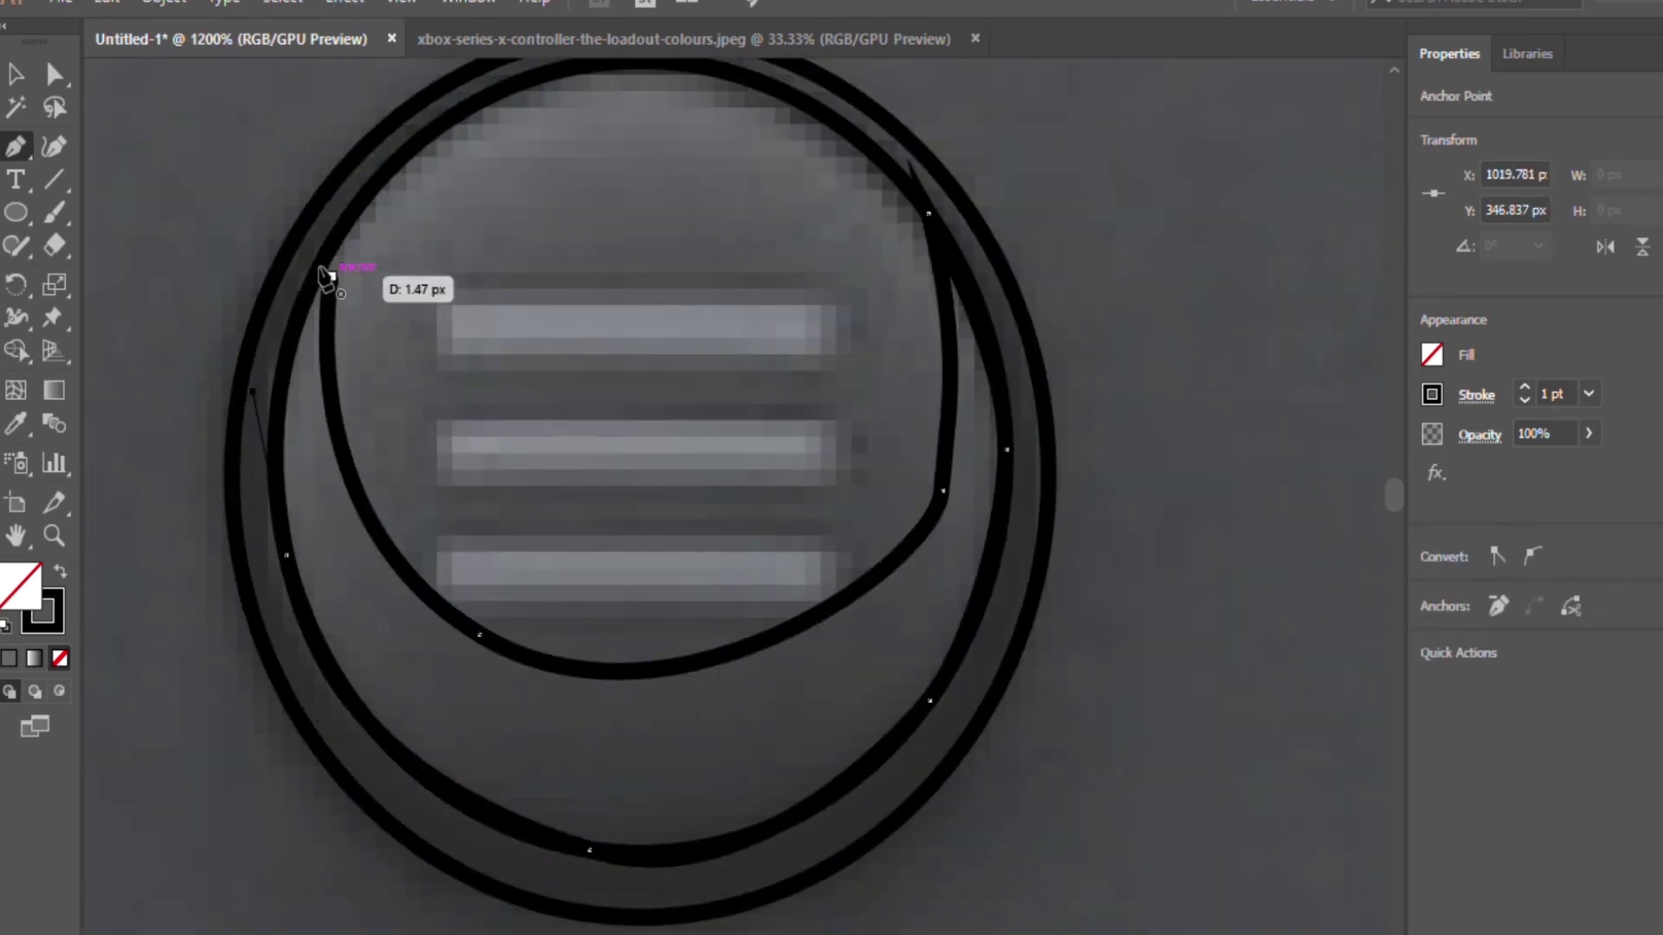
left_click_drag(328, 277, 278, 364)
key("ctrl+=")
key("ctrl+=")
key("ctrl+=")
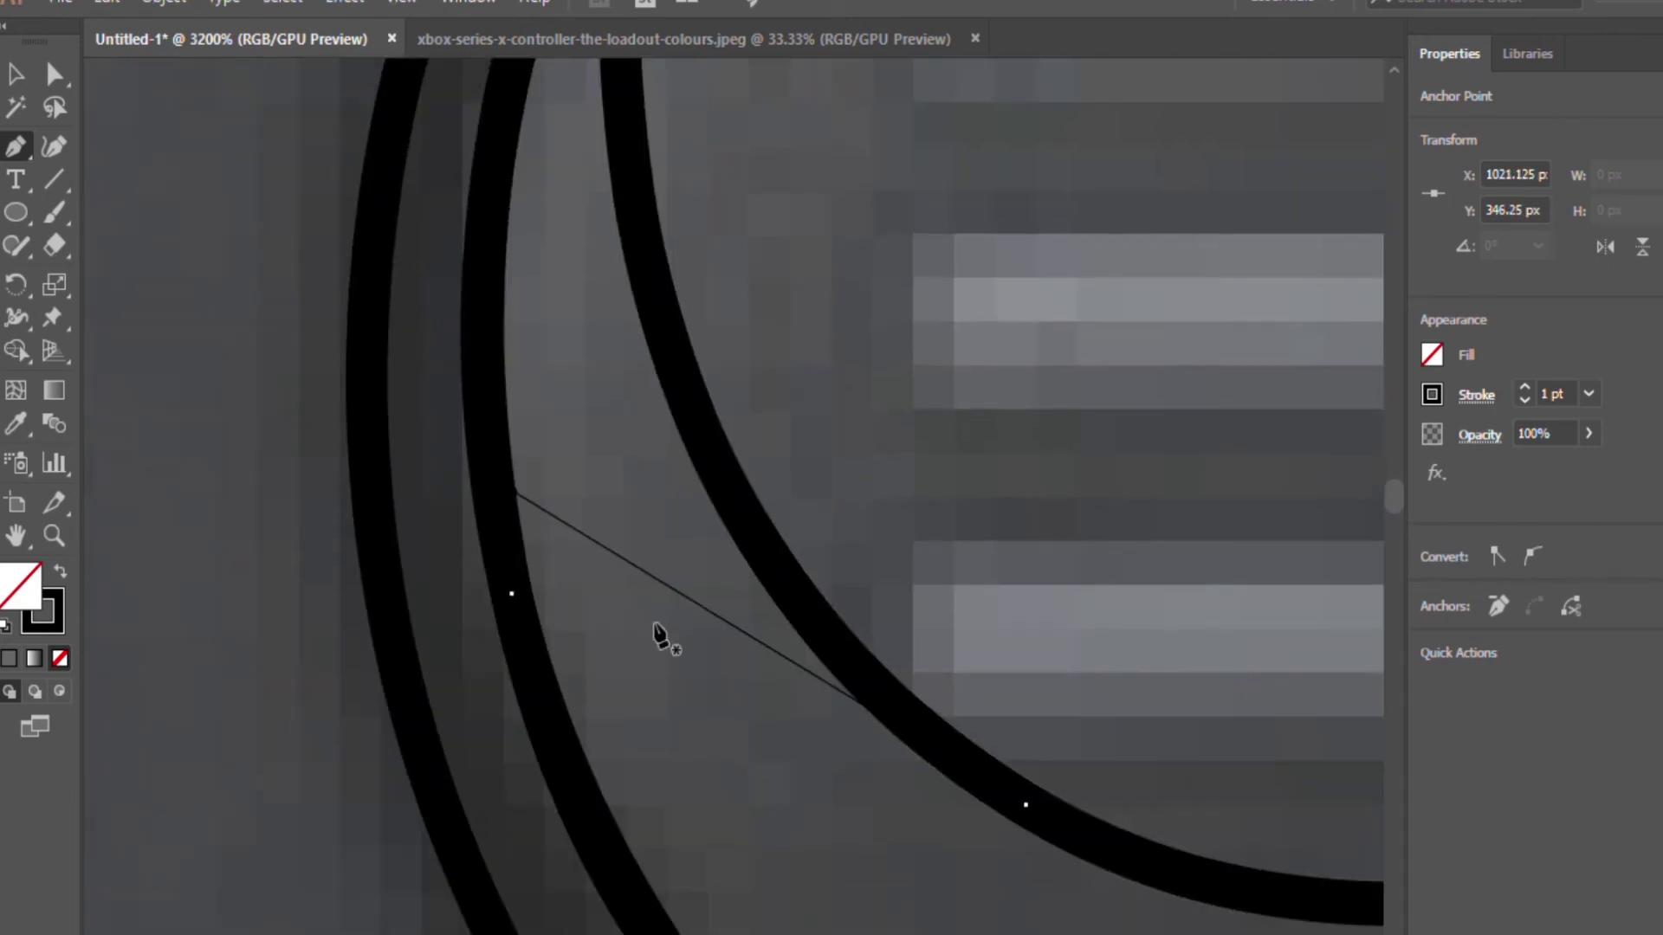
key("ctrl+minus")
key("ctrl+minus")
- Draw the top menu bar rectangle and copy it down to form three bars
left_click(961, 483)
left_click(1205, 482)
left_click(1205, 521)
left_click(961, 521)
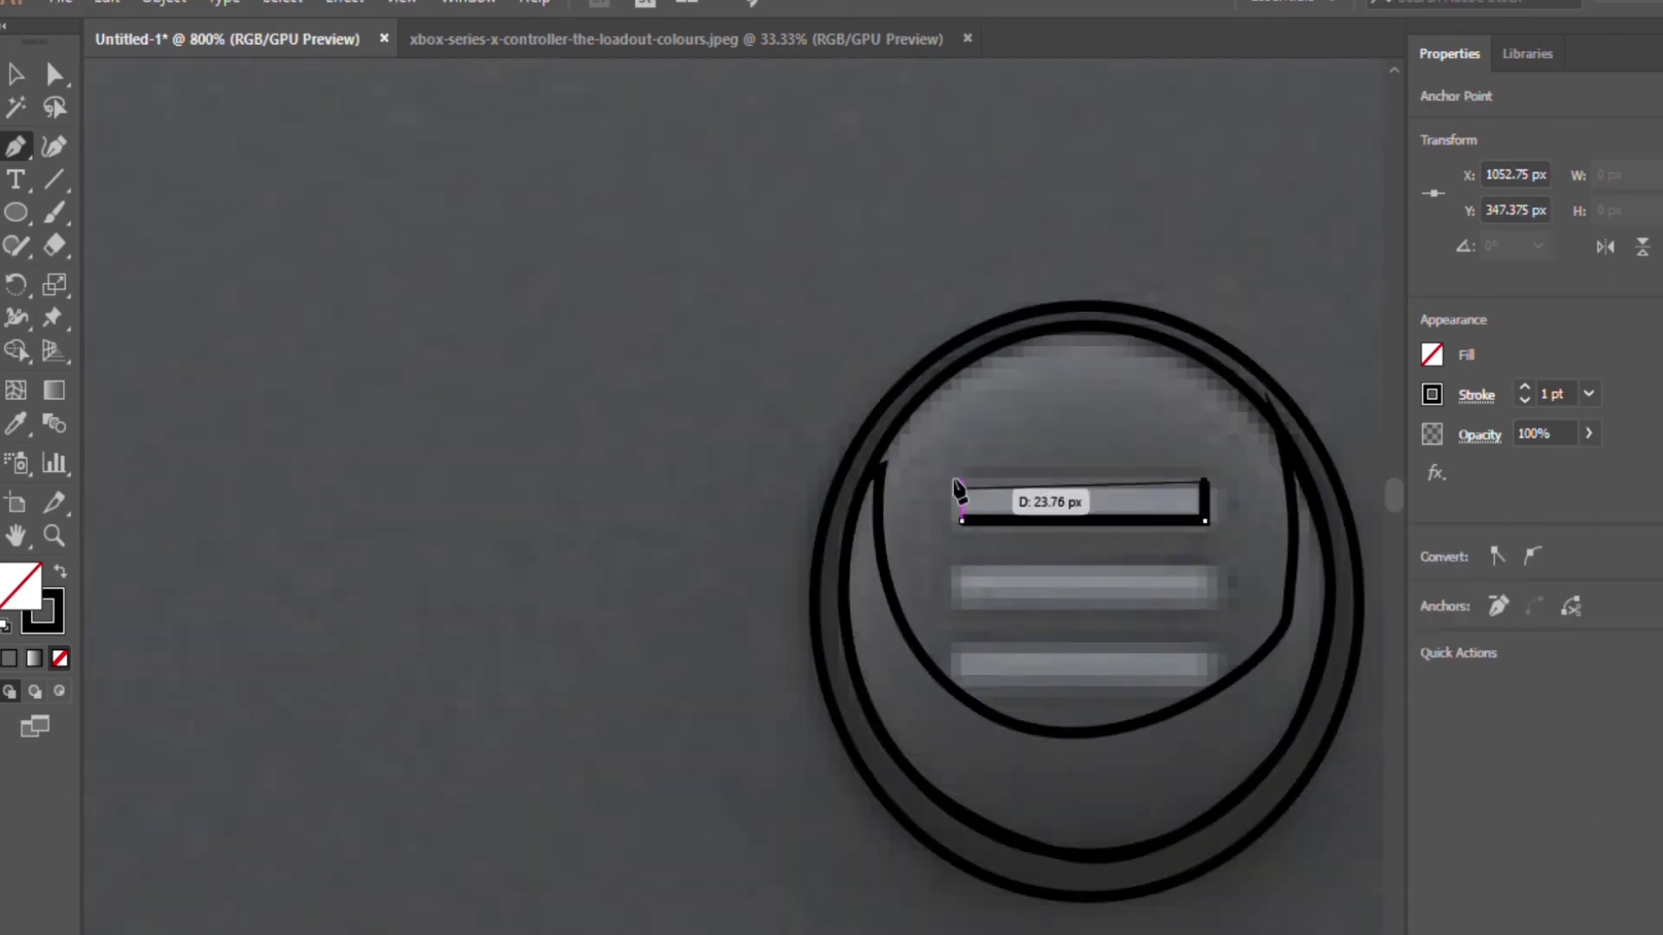
left_click(961, 483)
key("v")
mouse_move(1070, 501)
left_mouse_down()
mouse_move(1132, 583)
mouse_move(1132, 673)
left_mouse_up()
left_click(1055, 732)
- Fill the crescent and the button's inner circle with sampled dark grey
left_click(1211, 492)
key("i")
left_click(1218, 793)
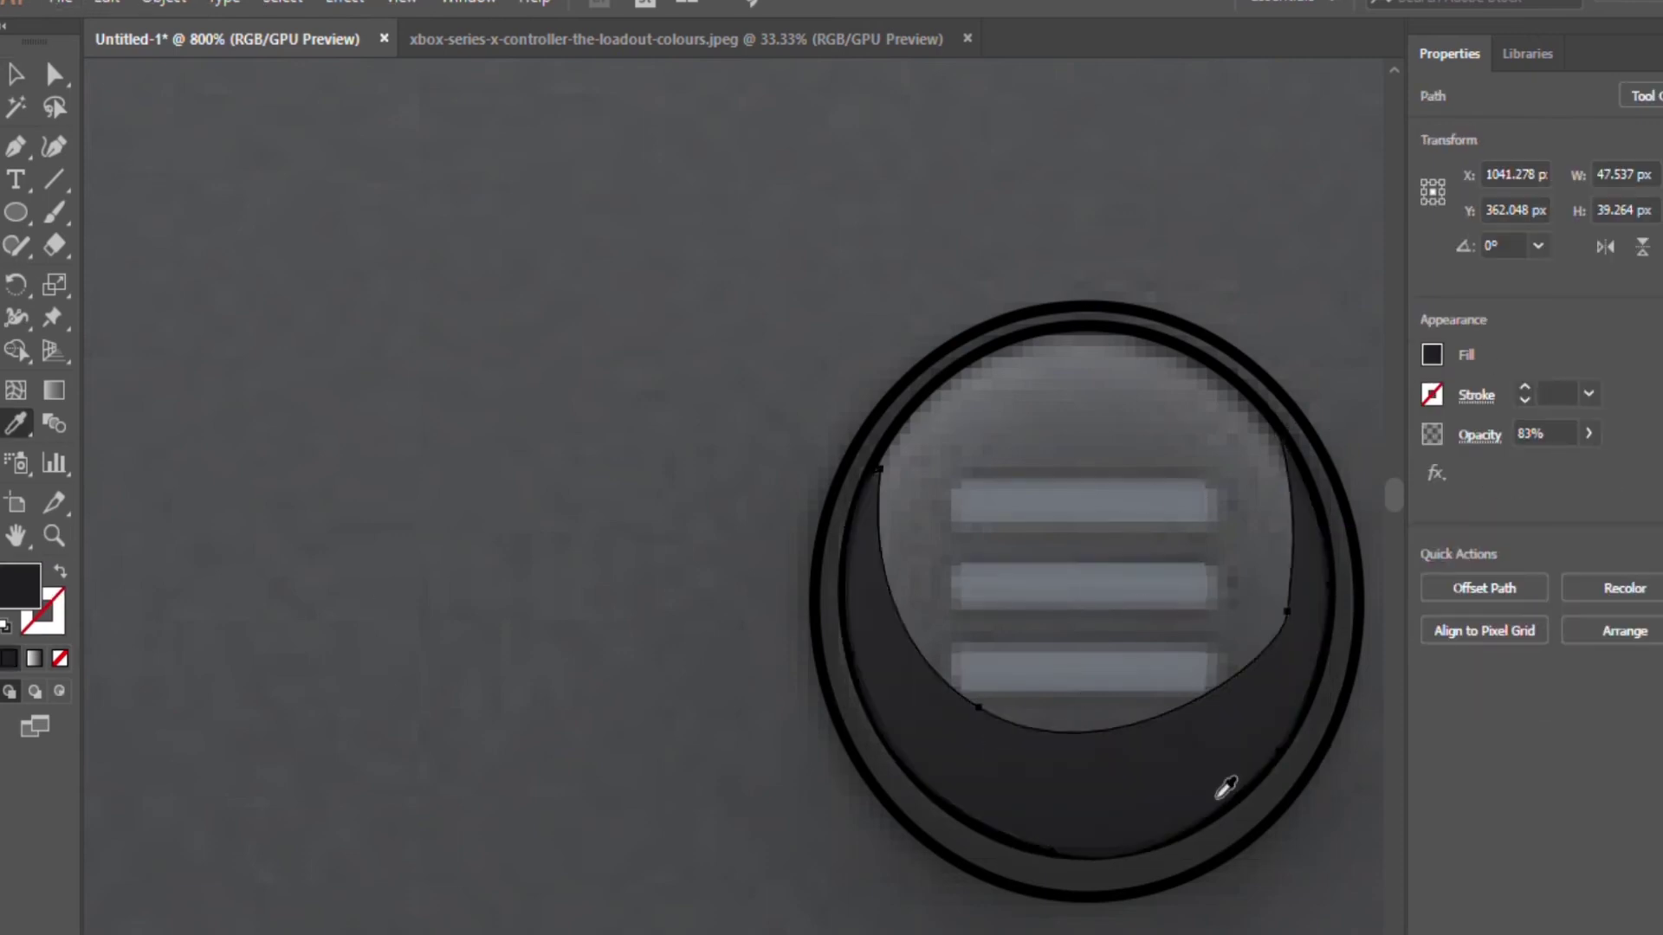
key("v")
left_click(1058, 338)
key("i")
left_click(1037, 410)
key("v")
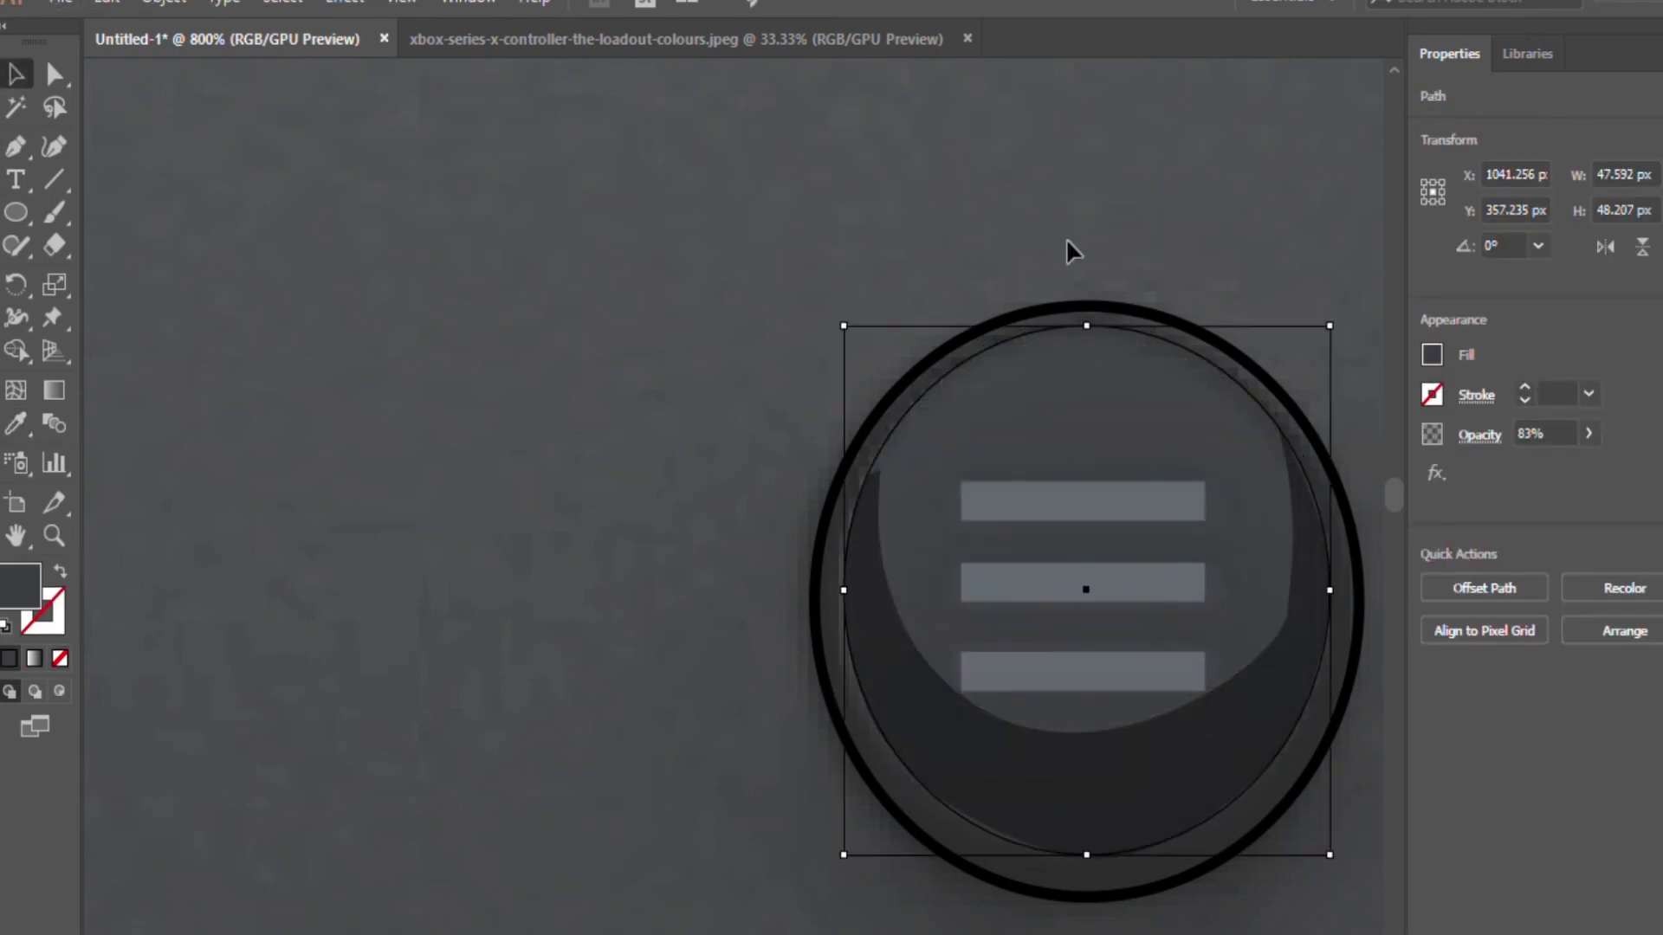
- Fill the outer ring ellipse black and reshape the crescent to fit inside it
left_click(1075, 305)
key("i")
left_click(1045, 381)
key("v")
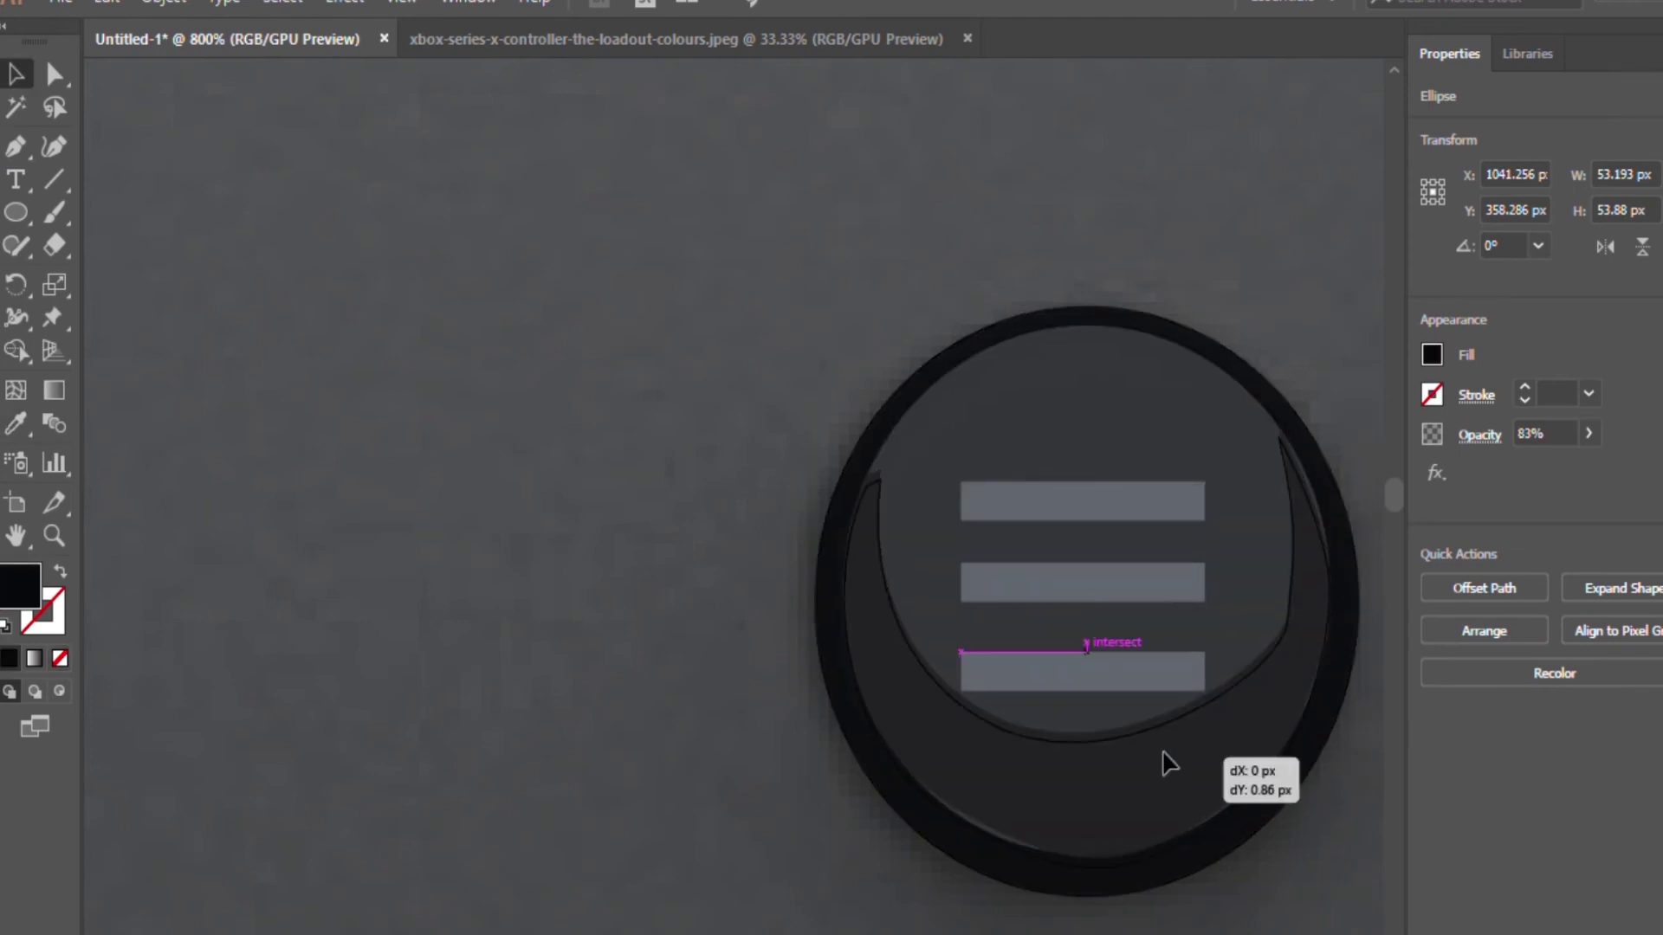
left_click_drag(1161, 760, 1125, 791)
left_click_drag(1269, 673, 1353, 651)
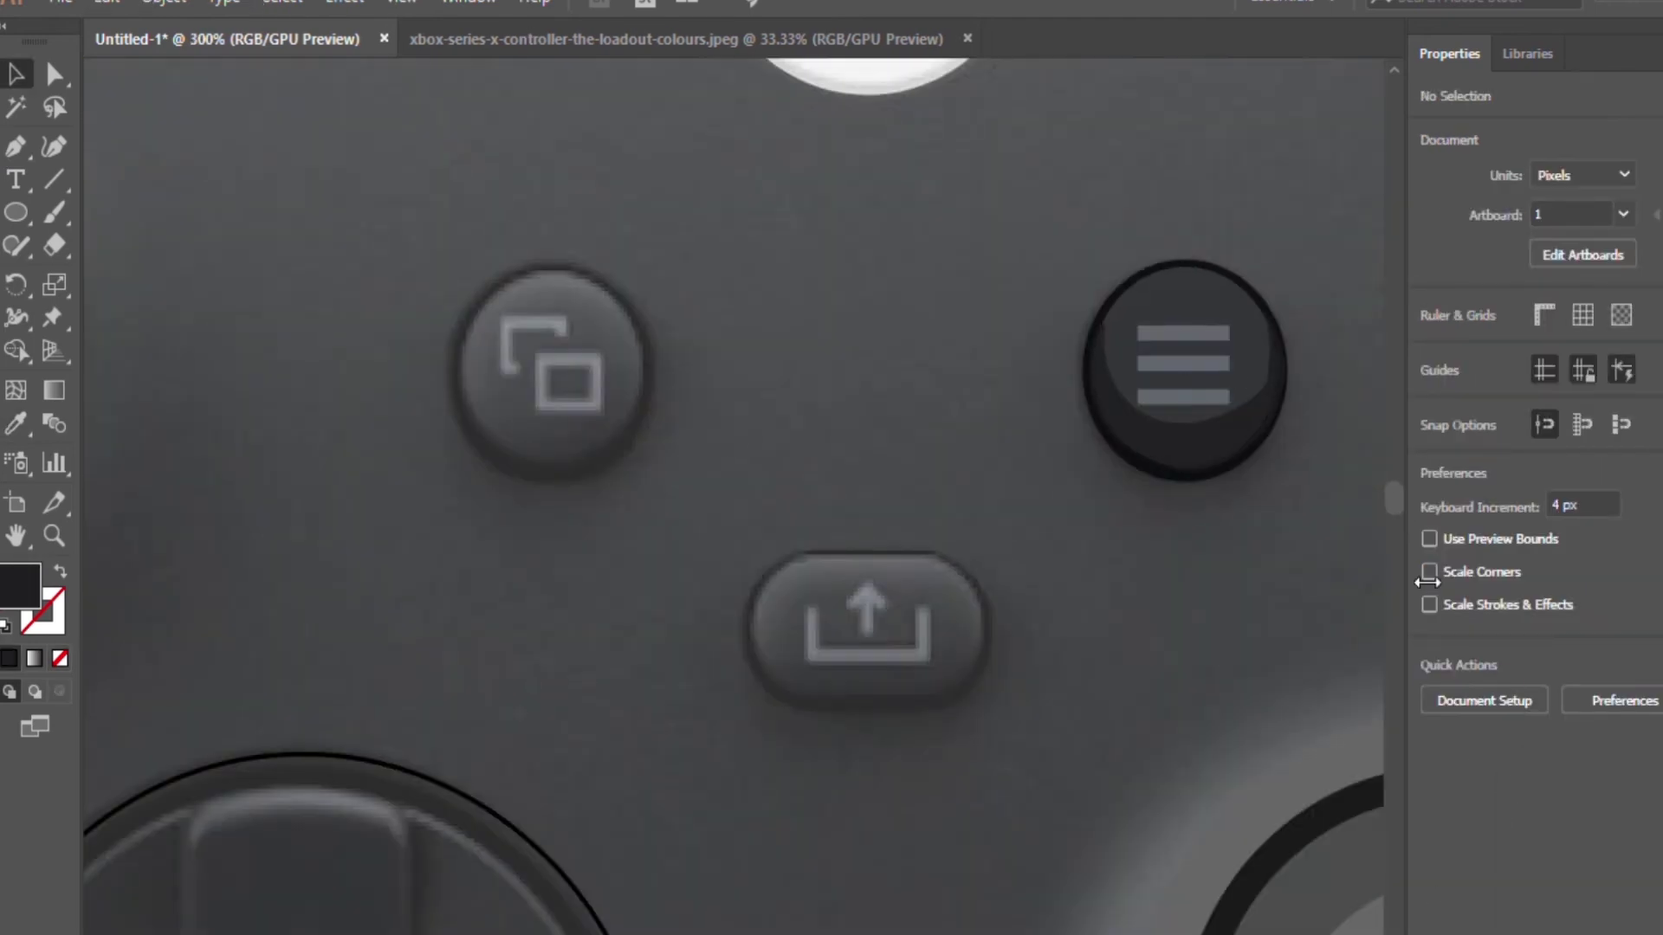
- Copy the menu button's dark base onto the view button
left_click(1167, 362)
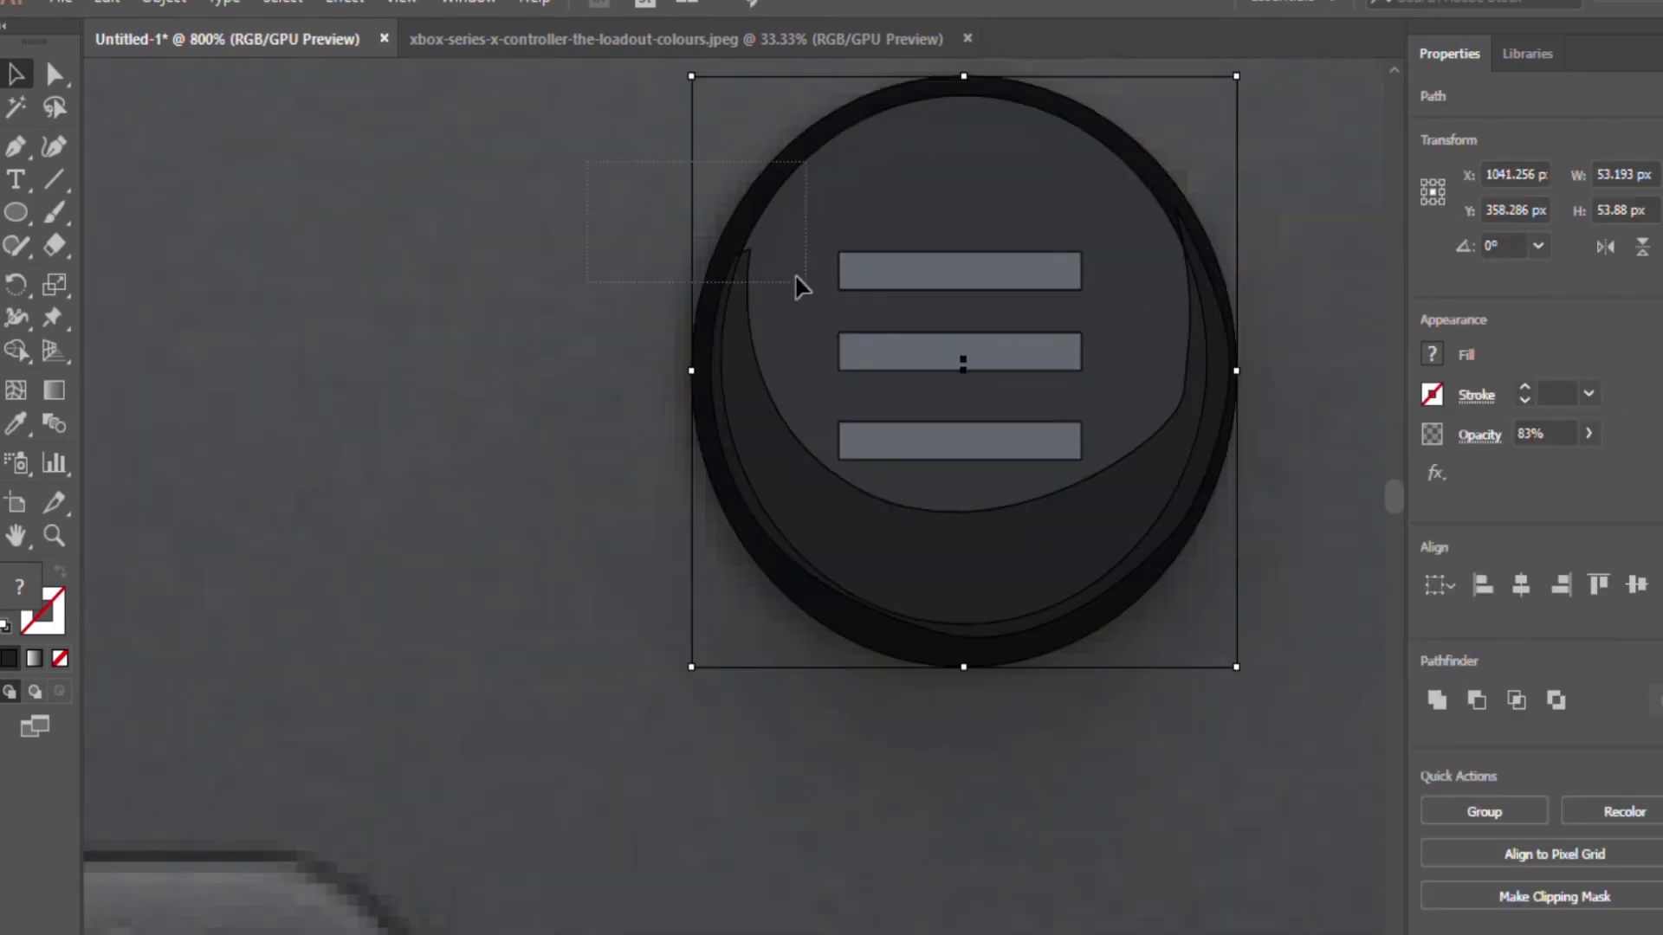
left_click_drag(693, 433, 247, 453)
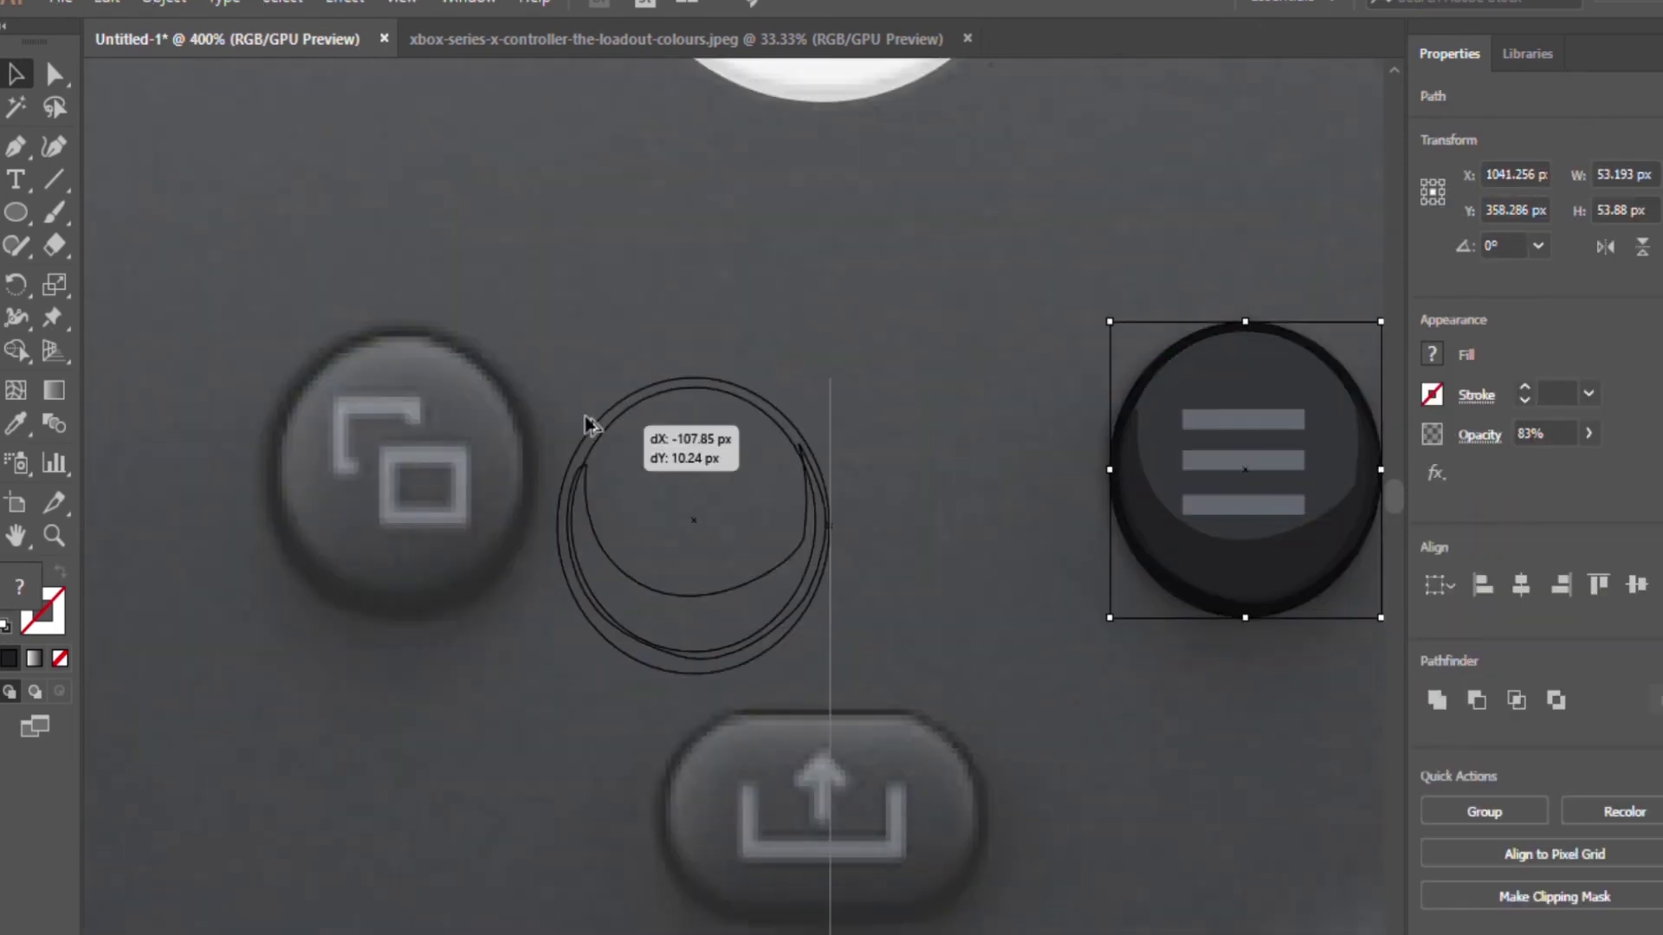
left_click_drag(1225, 538, 382, 486)
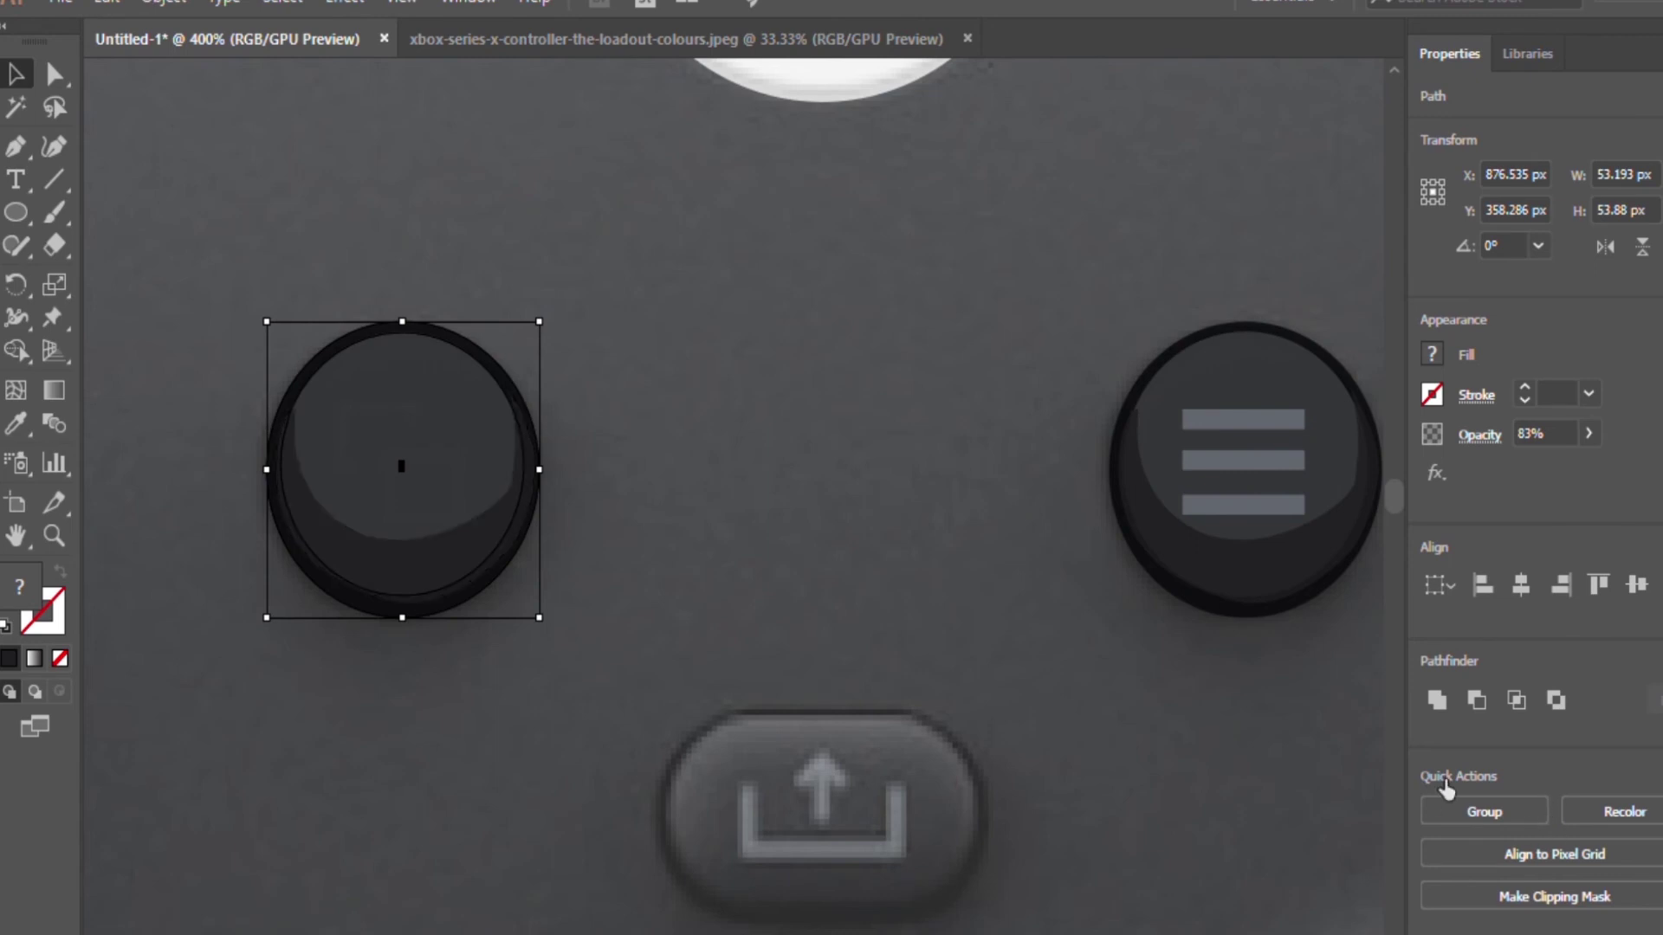
left_click(435, 482)
- Pen-trace the icon's Γ-shaped back square
key("p")
scroll(408, 493, "up", 2)
scroll(658, 526, "up", 2)
left_click(659, 526)
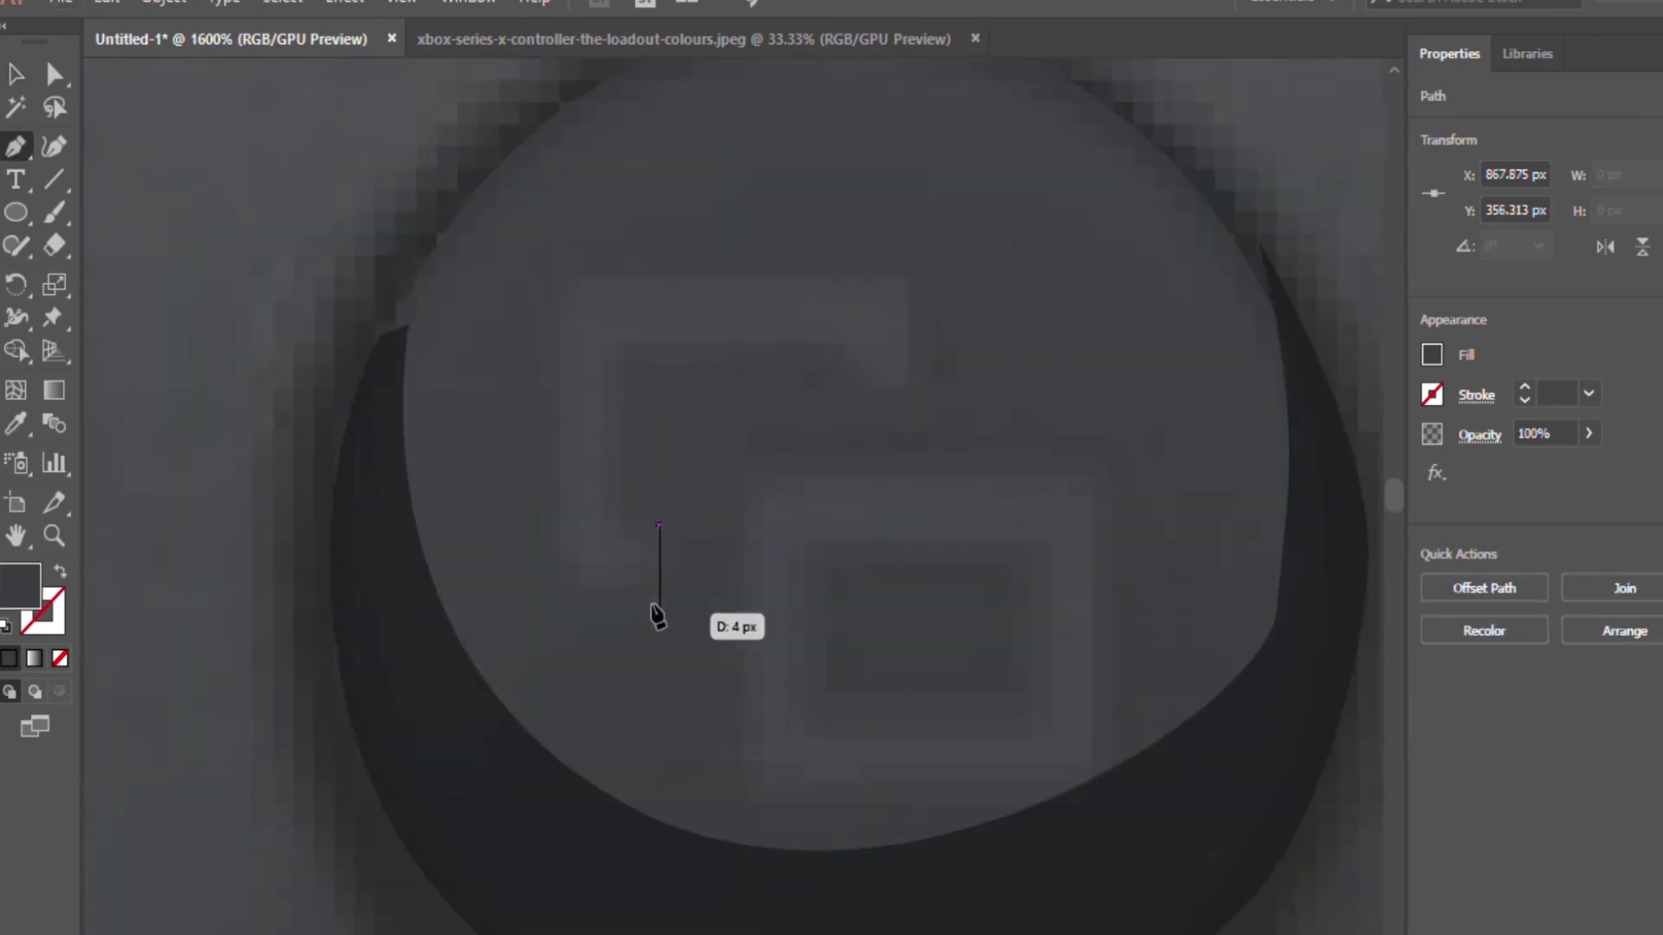
left_click(557, 271)
left_click(909, 271)
left_click(661, 335)
left_click(659, 526)
left_click(744, 463)
- Pen-trace the overlapping-squares icon's front square
left_click(744, 782)
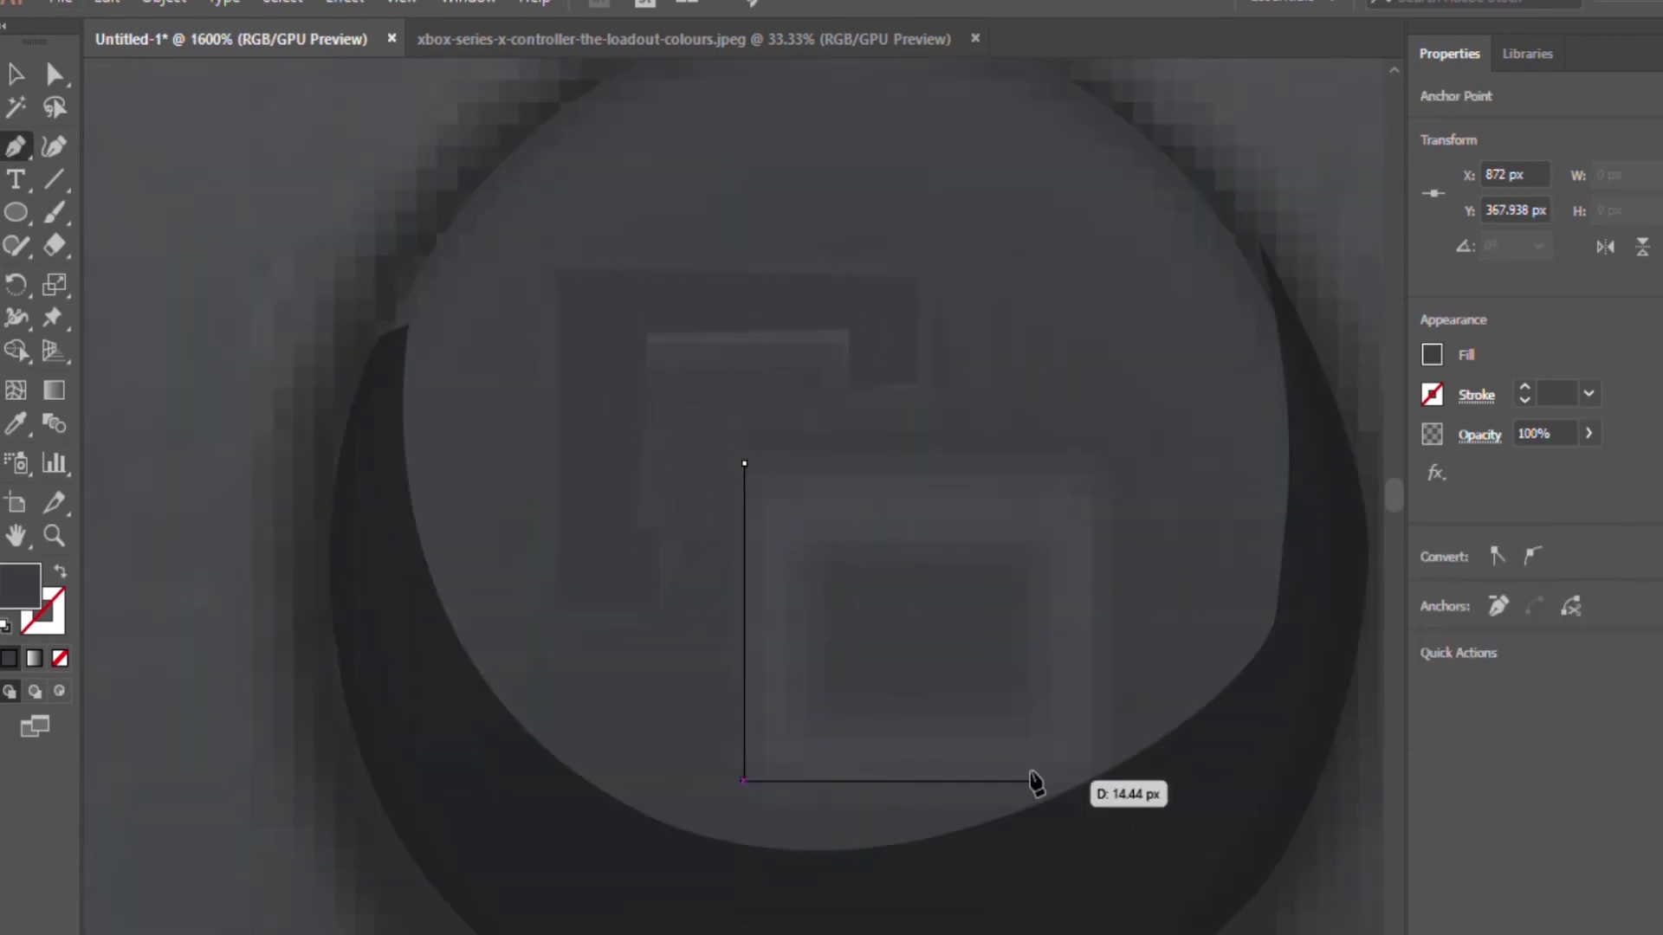
left_click(1114, 779)
left_click(744, 464)
left_click(809, 546)
left_click(1031, 698)
left_click(810, 546)
key("v")
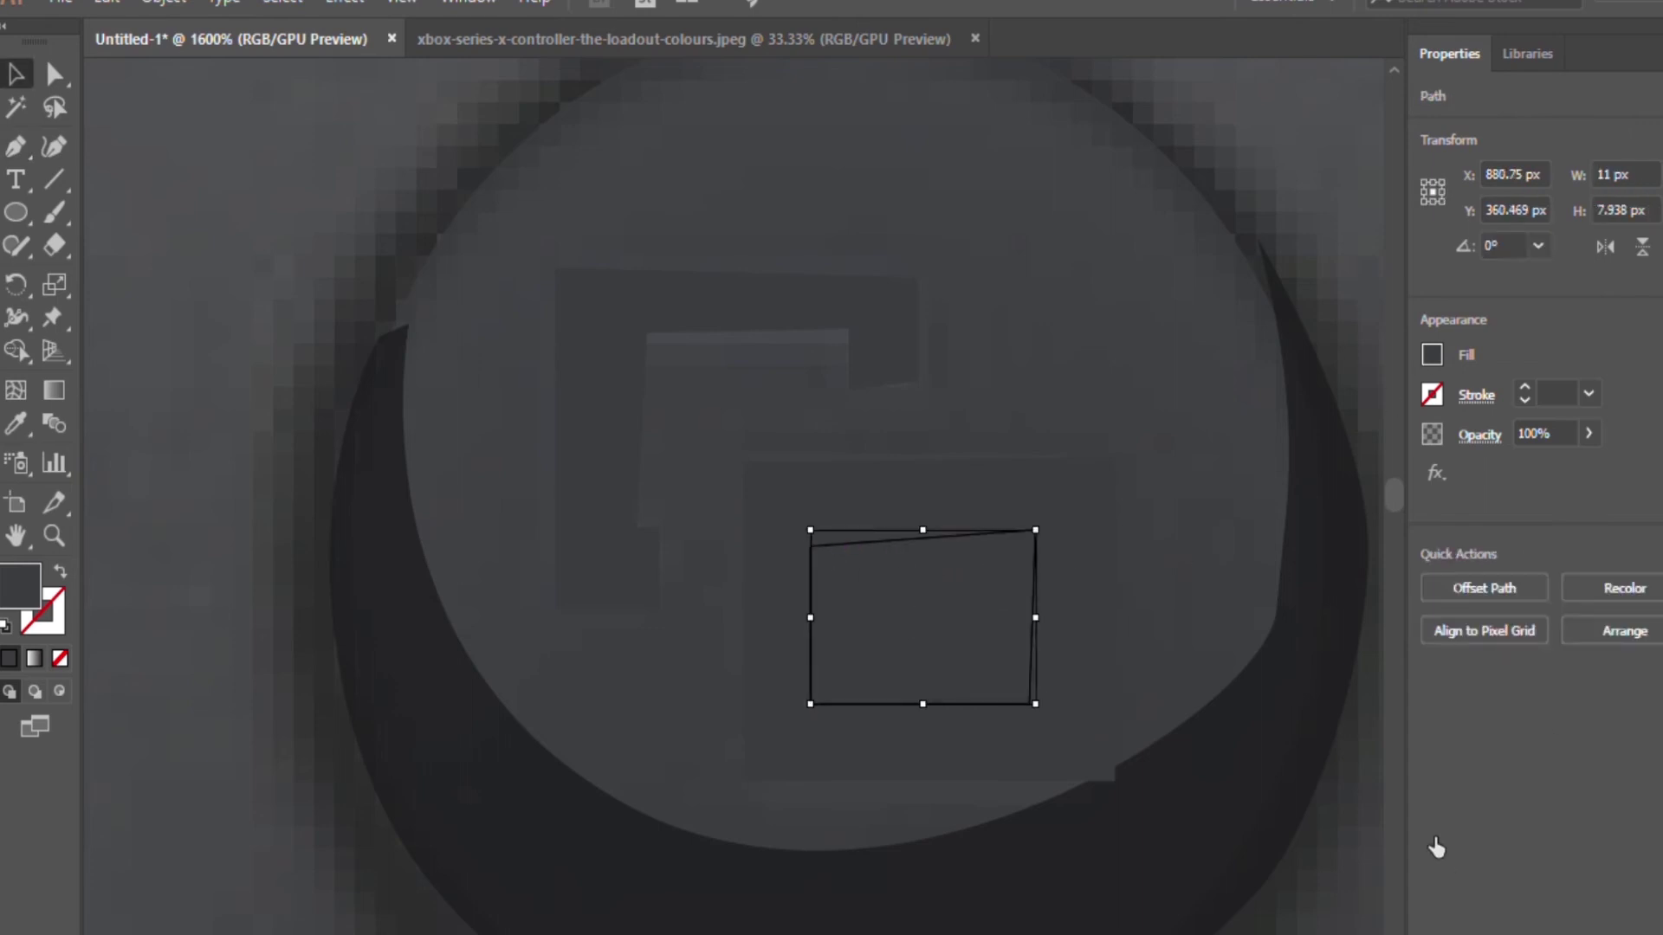
- Give the front square a sampled dark fill, check the back piece, and zoom out
key("i")
left_click(679, 686)
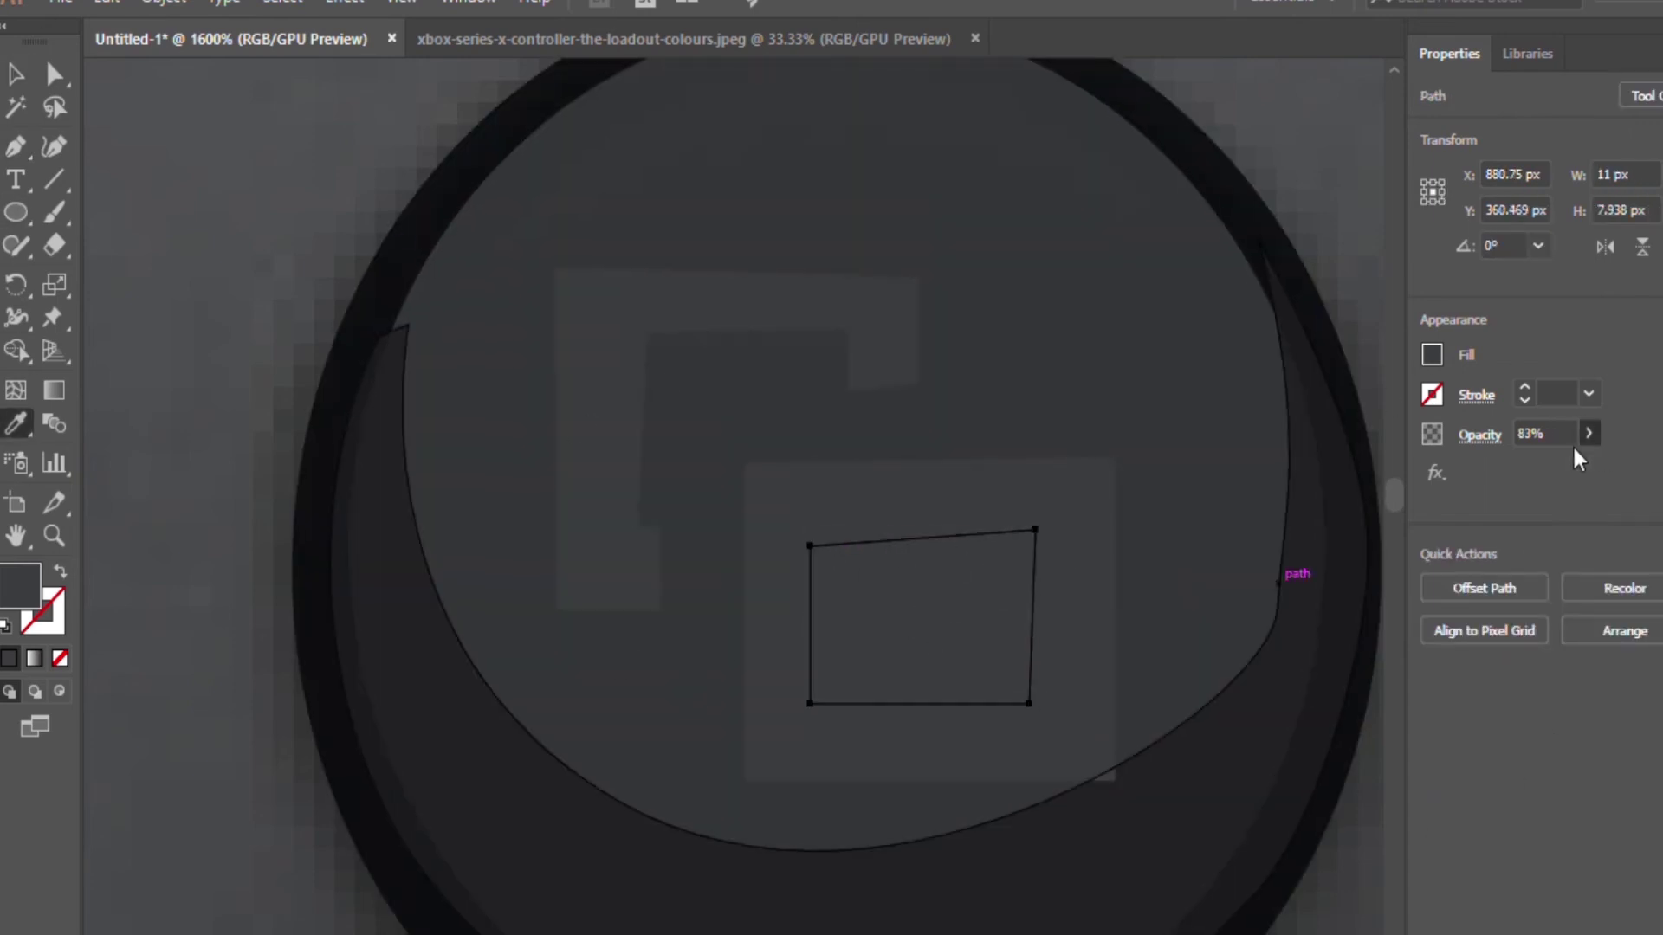
key("v")
left_click(694, 327)
scroll(1180, 373, "right", 3)
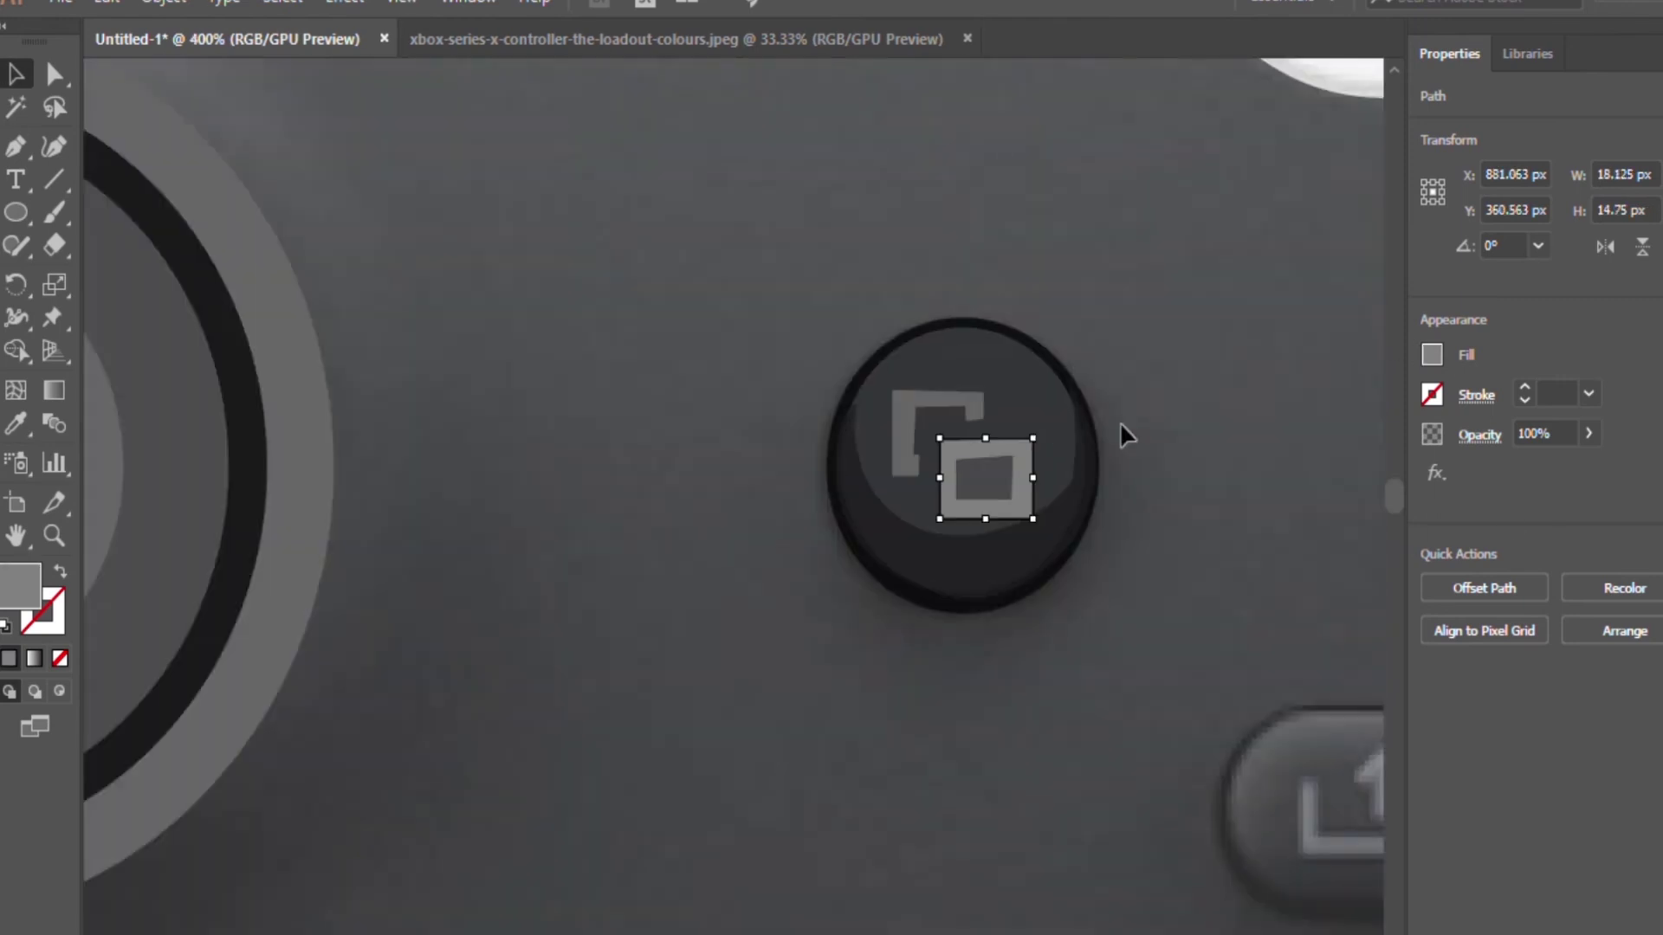
left_click(1120, 422)
key("ctrl+minus")
key("ctrl+minus")
key("ctrl+minus")
key("ctrl+minus")
key("ctrl+minus")
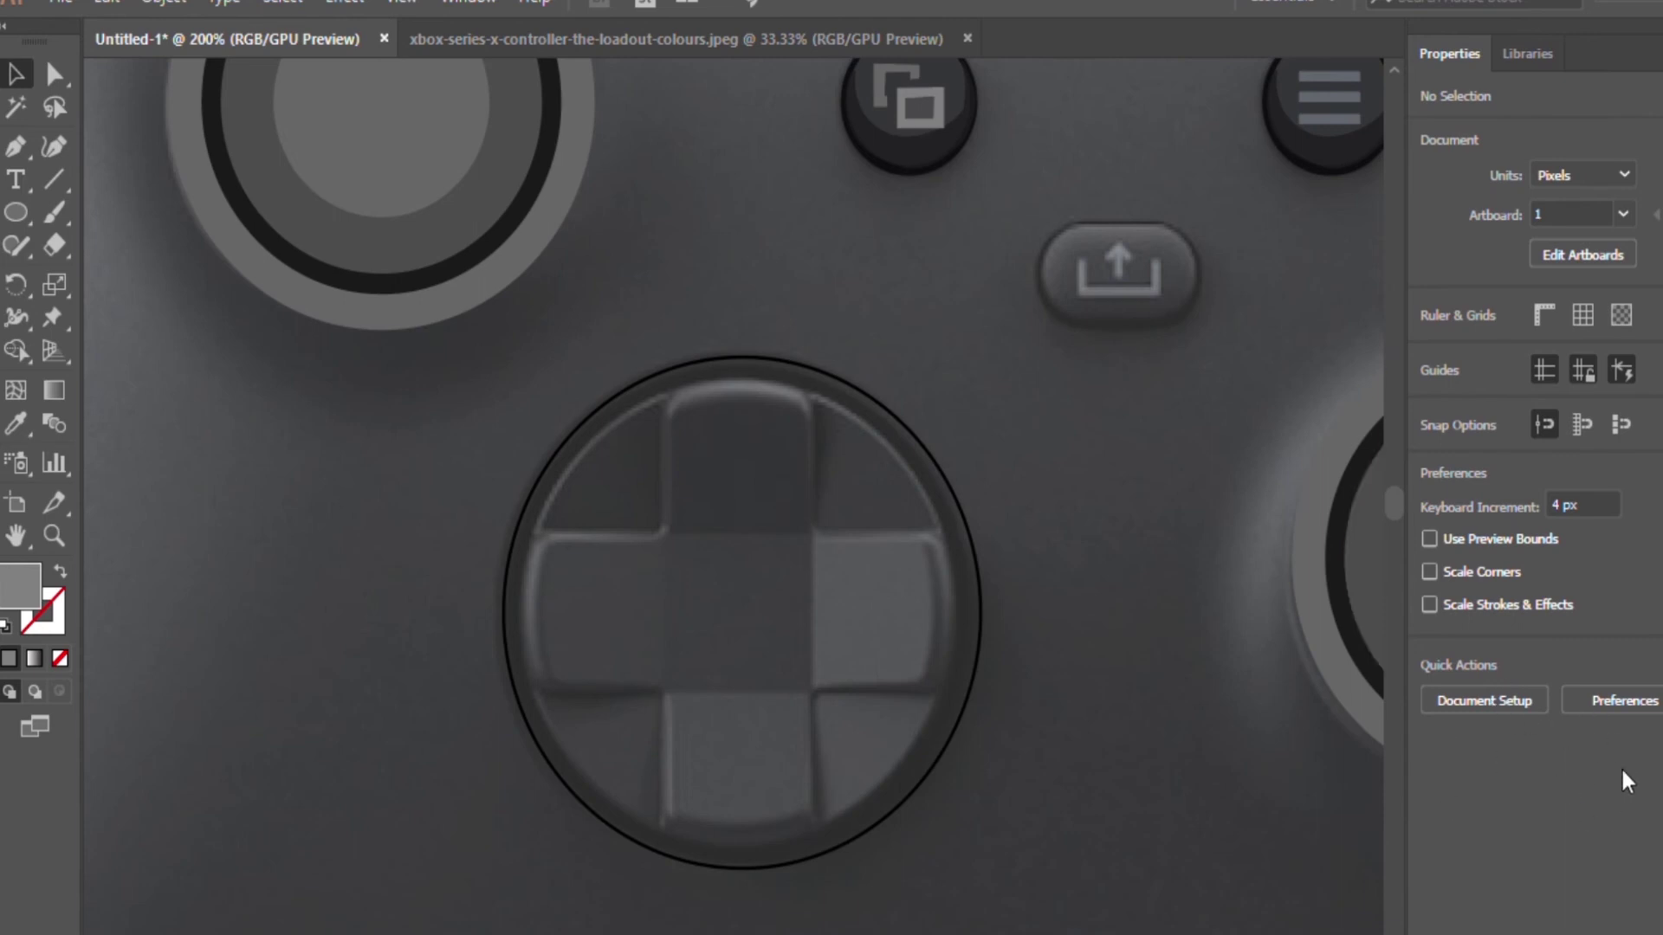
- Shrink the D-pad circle to its inner edge and zoom in on the D-pad
left_click(958, 492)
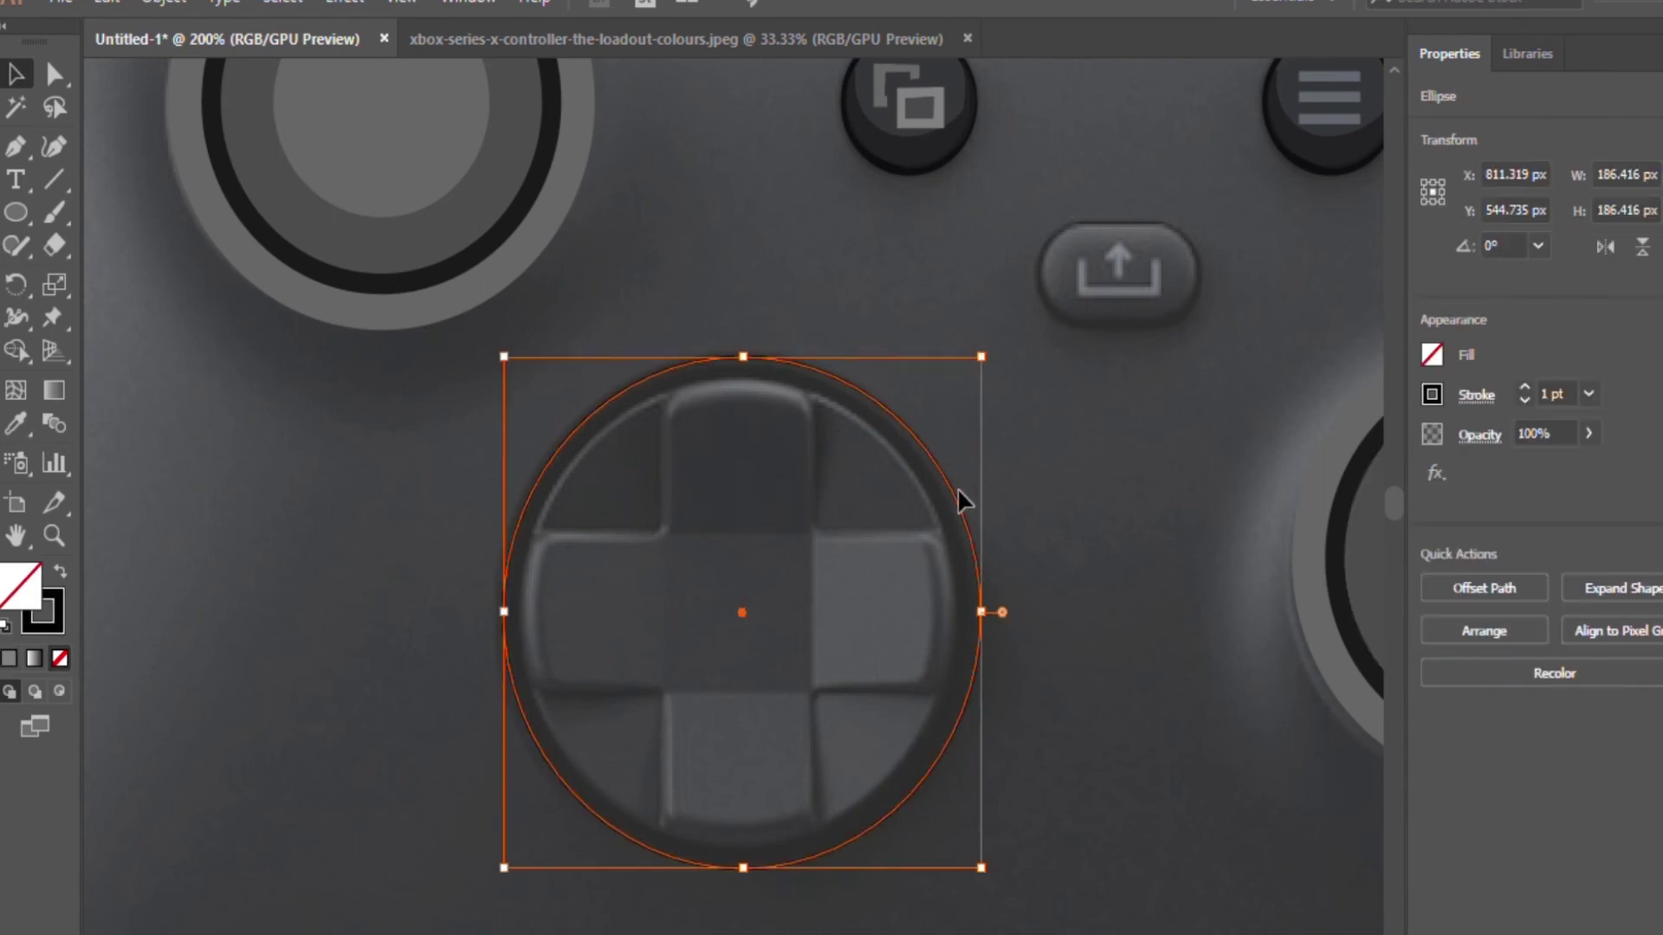
left_click_drag(981, 359, 944, 407)
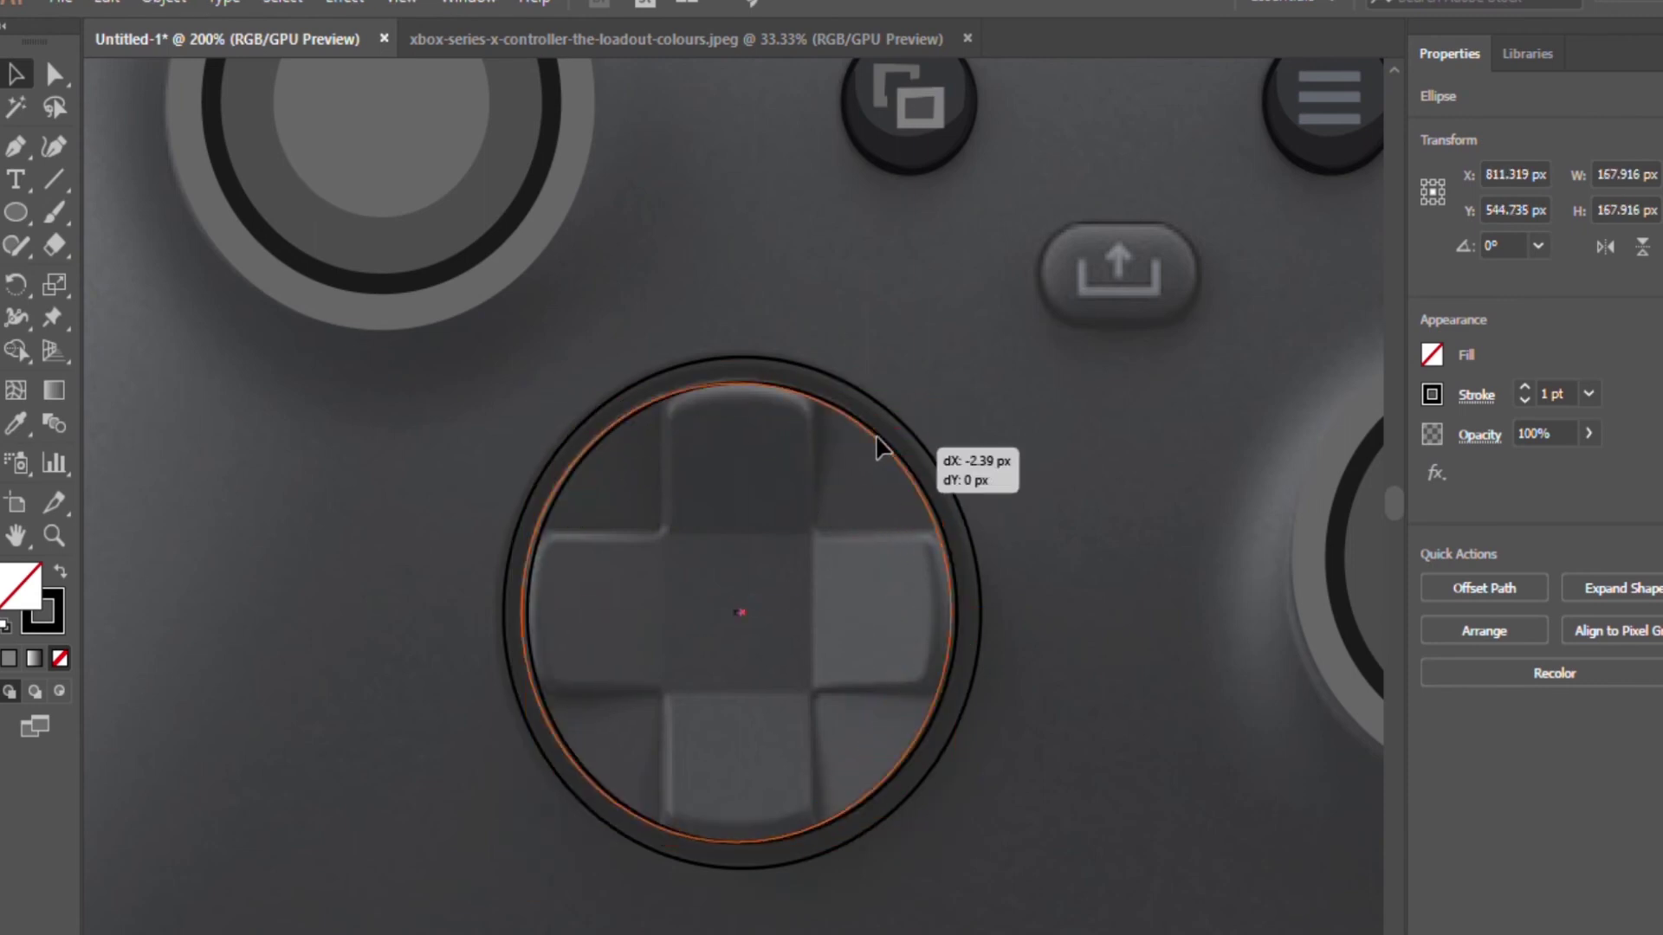
key("ctrl+shift+a")
key("ctrl+plus")
key("p")
- Pen-trace the D-pad's top arm outline
left_click(683, 545)
left_click(683, 382)
left_click(704, 341)
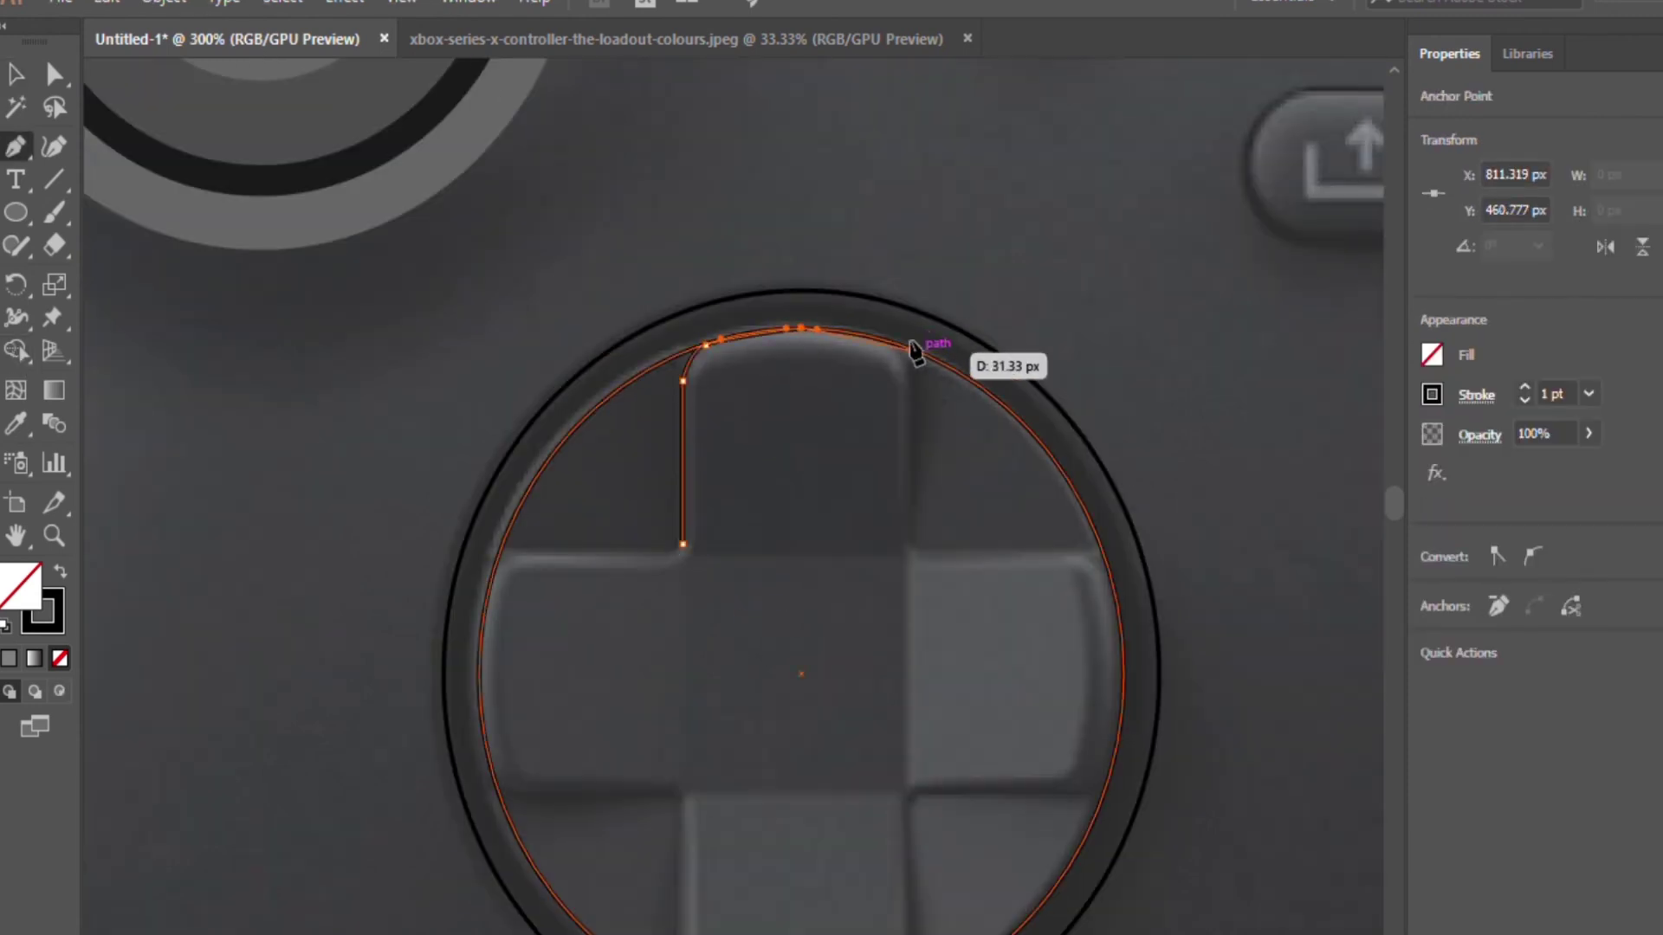
left_click(906, 345)
left_click(912, 551)
left_click(683, 551)
key("v")
- Place rotated copies of the arm over the other D-pad arms and align them
scroll(732, 554, "down", 3)
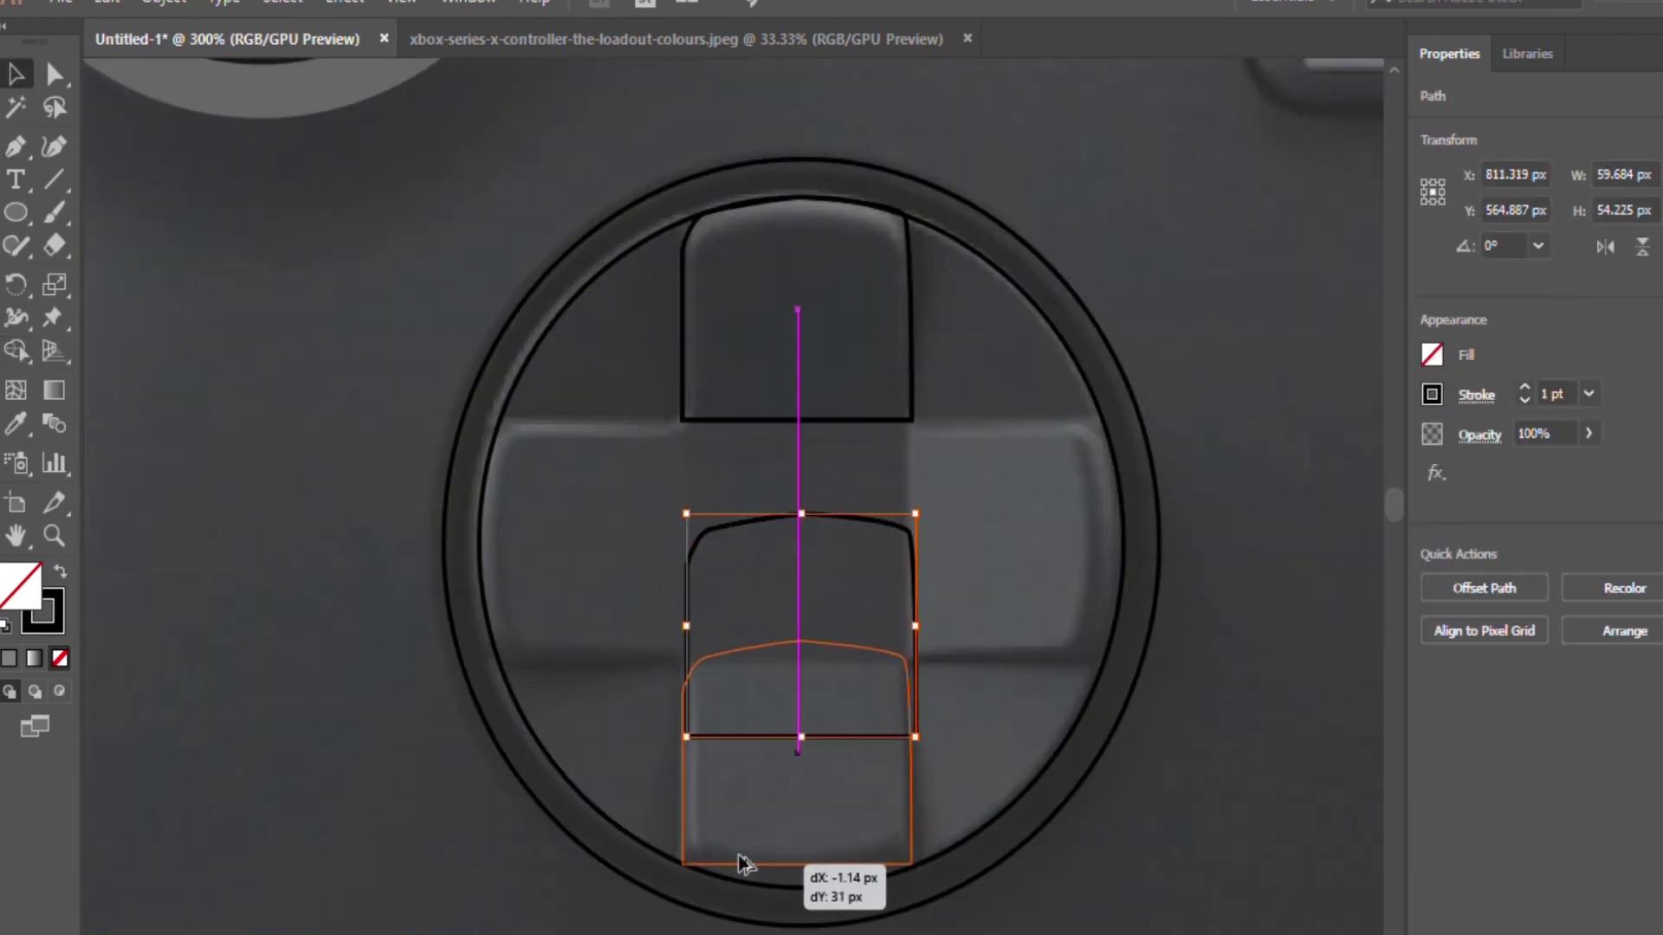
left_click_drag(732, 424, 743, 861)
mouse_move(707, 725)
left_mouse_down()
mouse_move(840, 649)
mouse_move(1053, 431)
left_mouse_up()
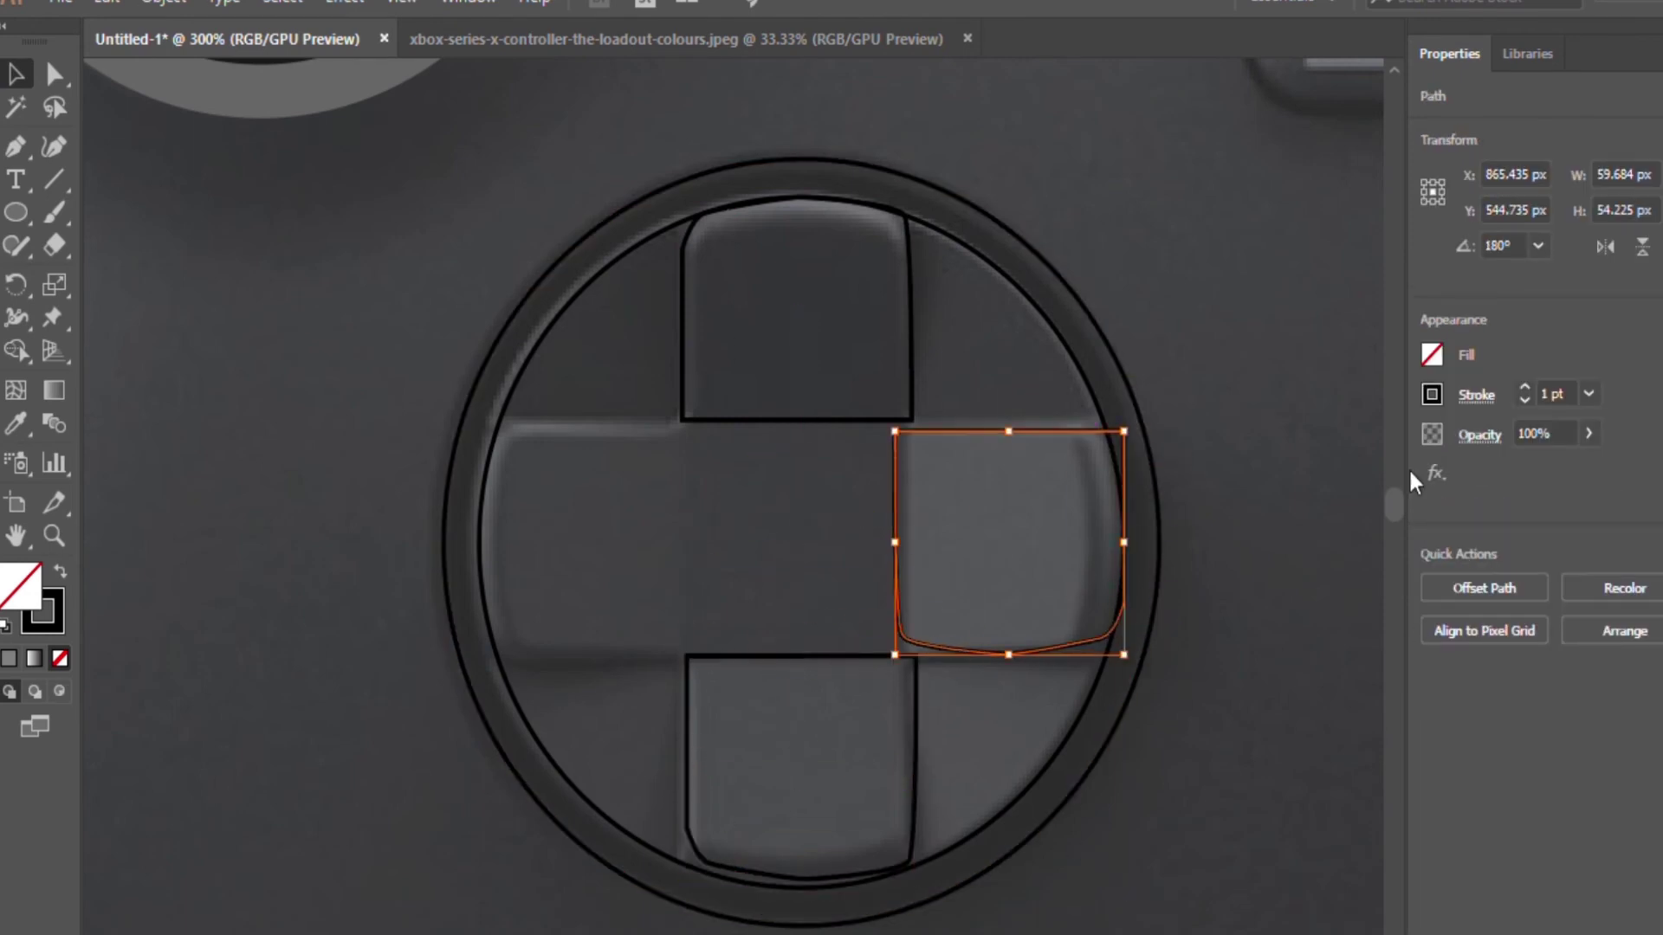
left_click_drag(1117, 380, 840, 429)
left_click_drag(1097, 455, 680, 461)
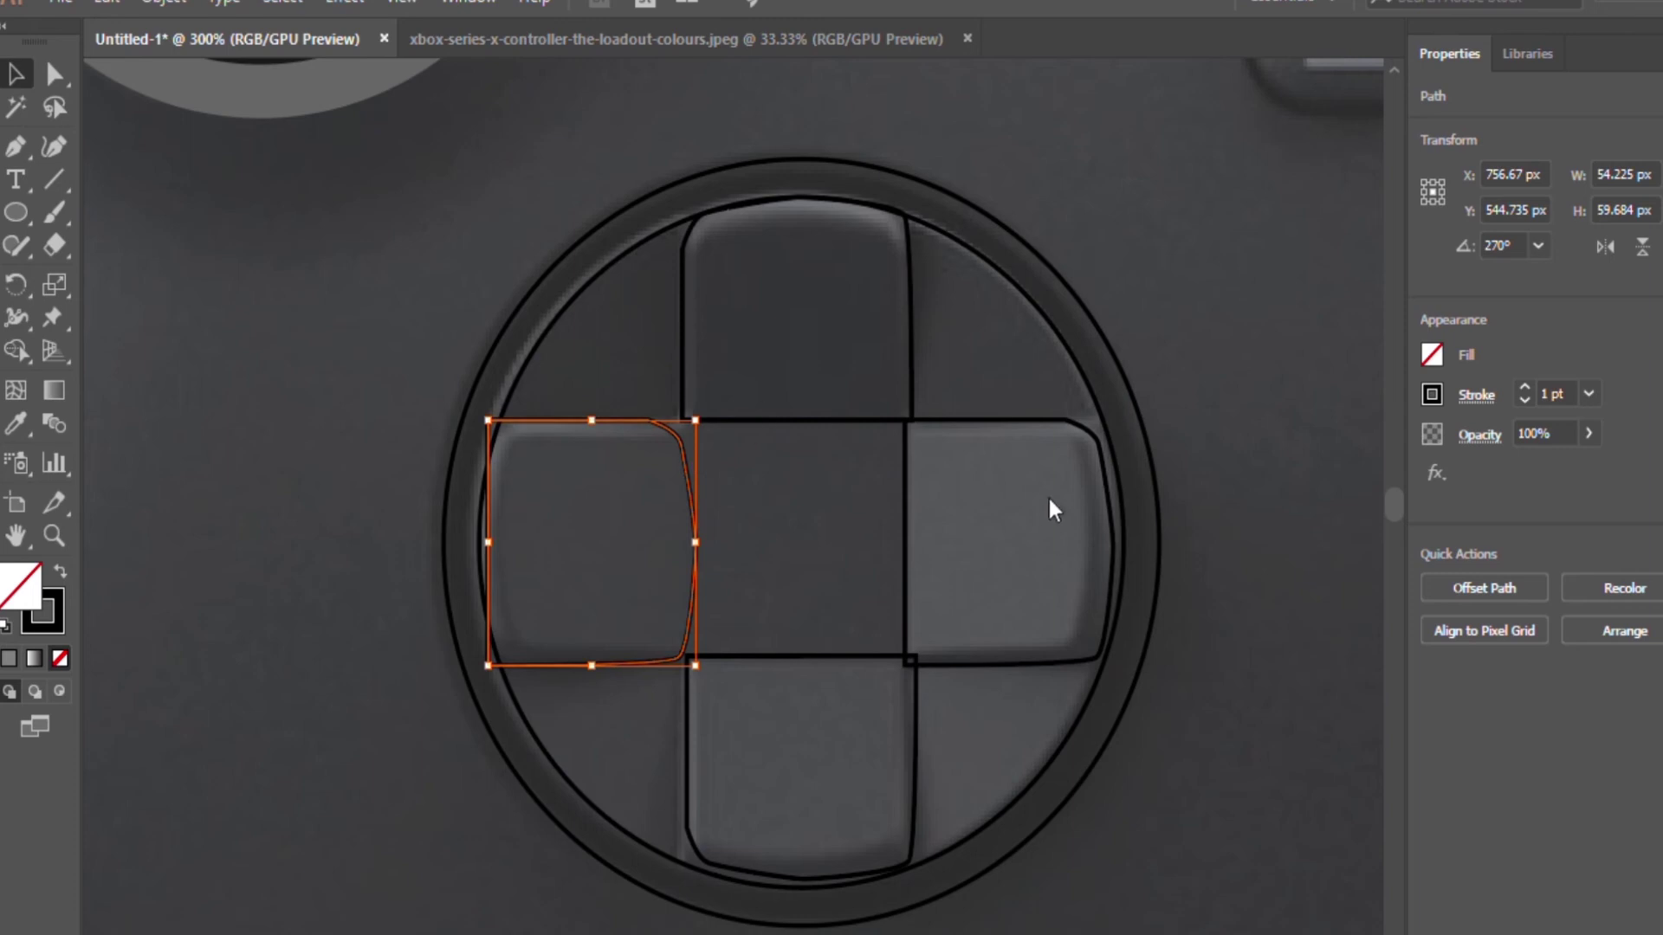
left_click(623, 418)
left_click_drag(1065, 416, 1051, 427)
left_click(260, 347)
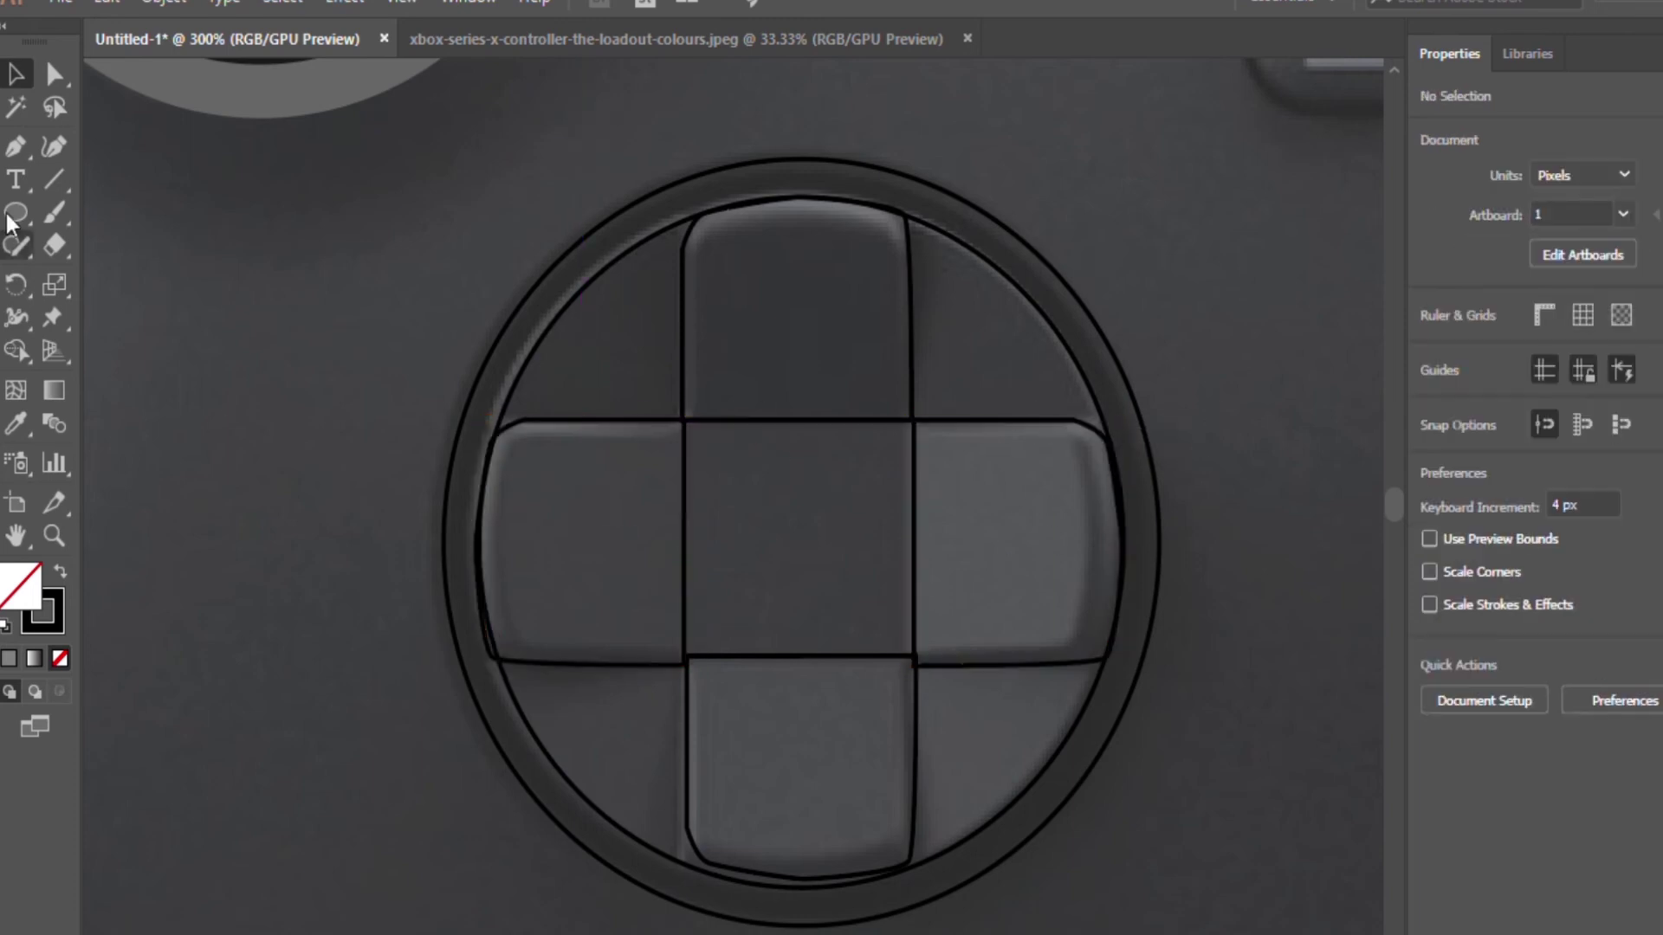
- Eyedropper light grey from the reference onto the right and bottom D-pad arms
left_click(1036, 419)
key("i")
left_click(117, 523)
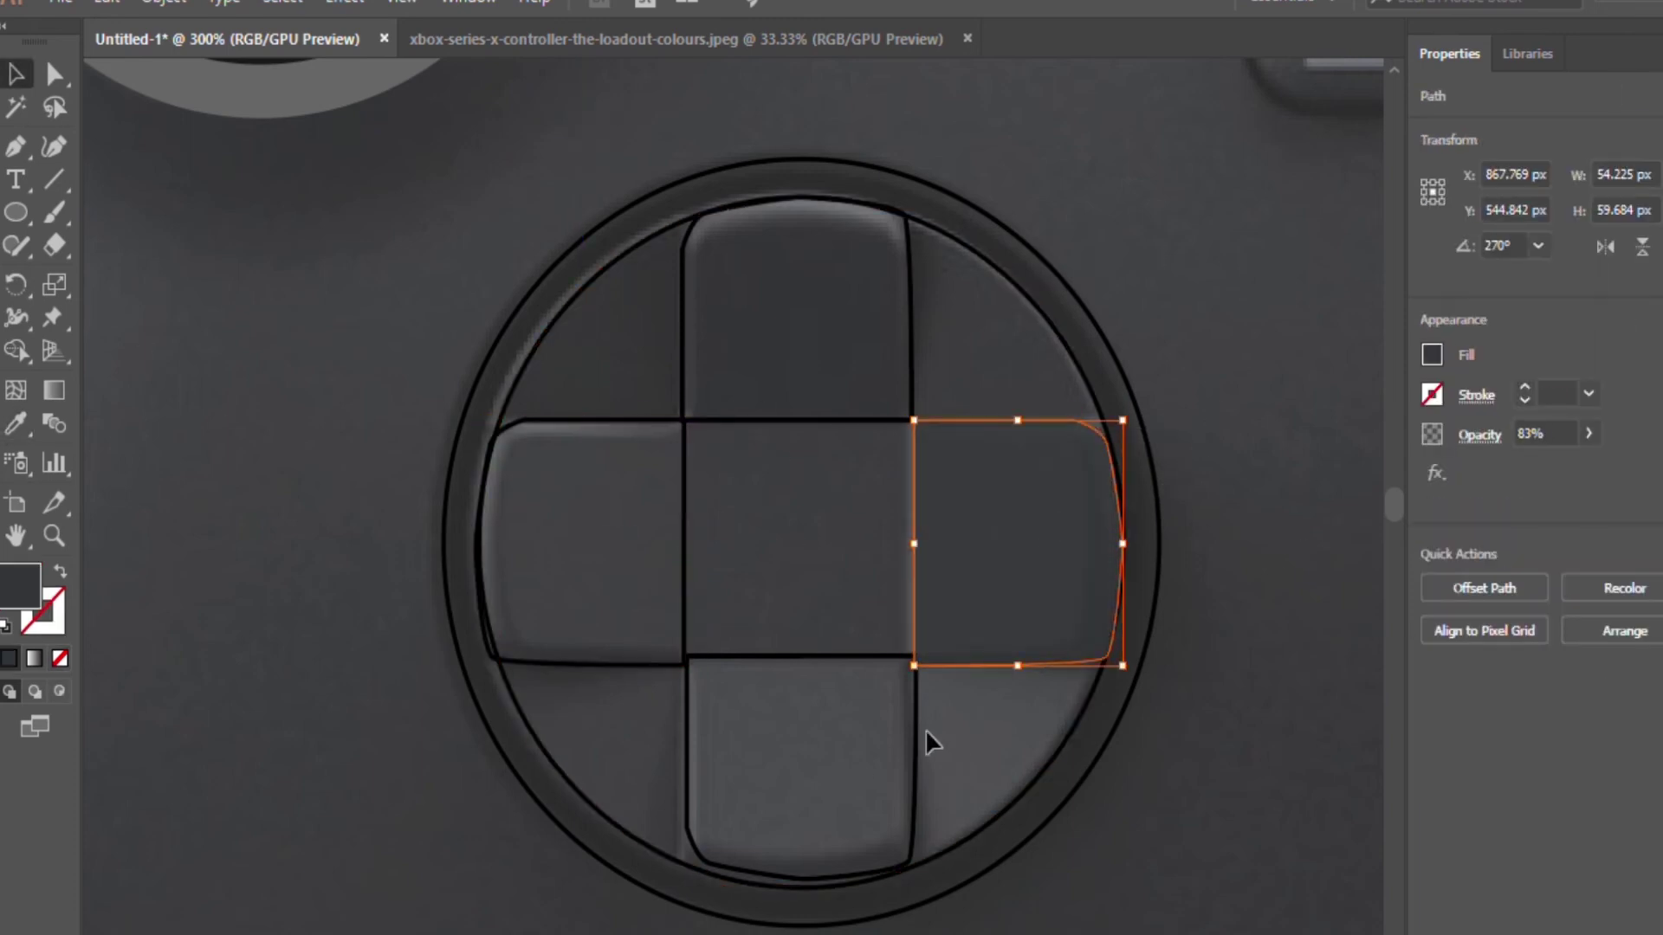
left_click(916, 729)
key("ctrl+z")
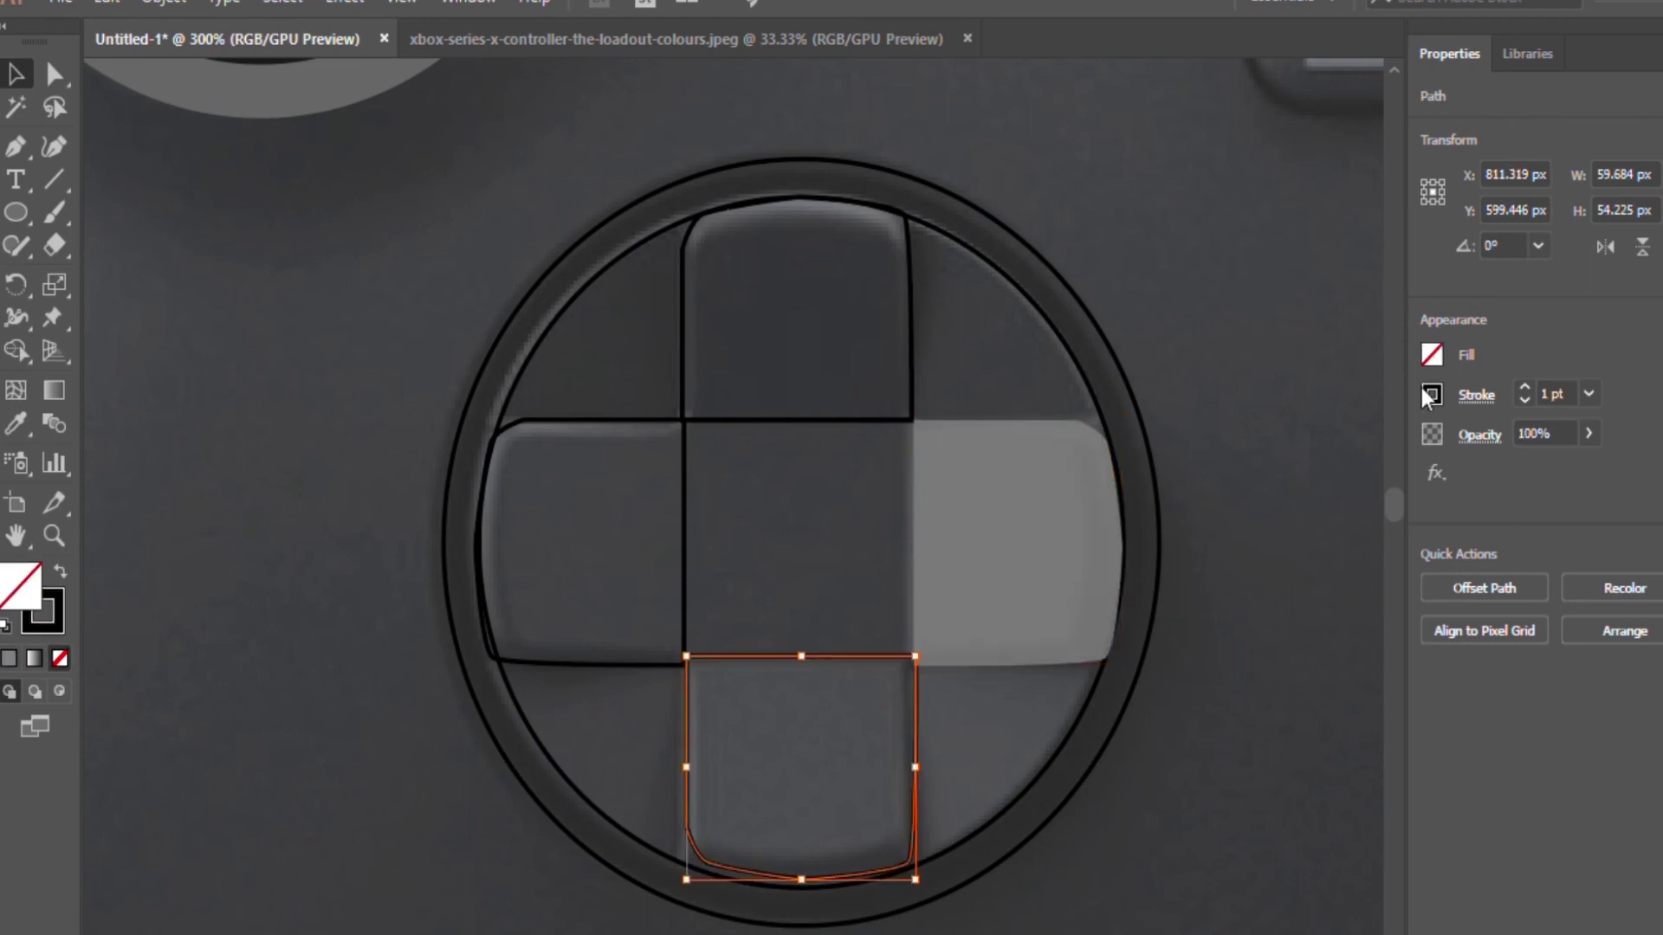
key("ctrl+z")
key("ctrl+z")
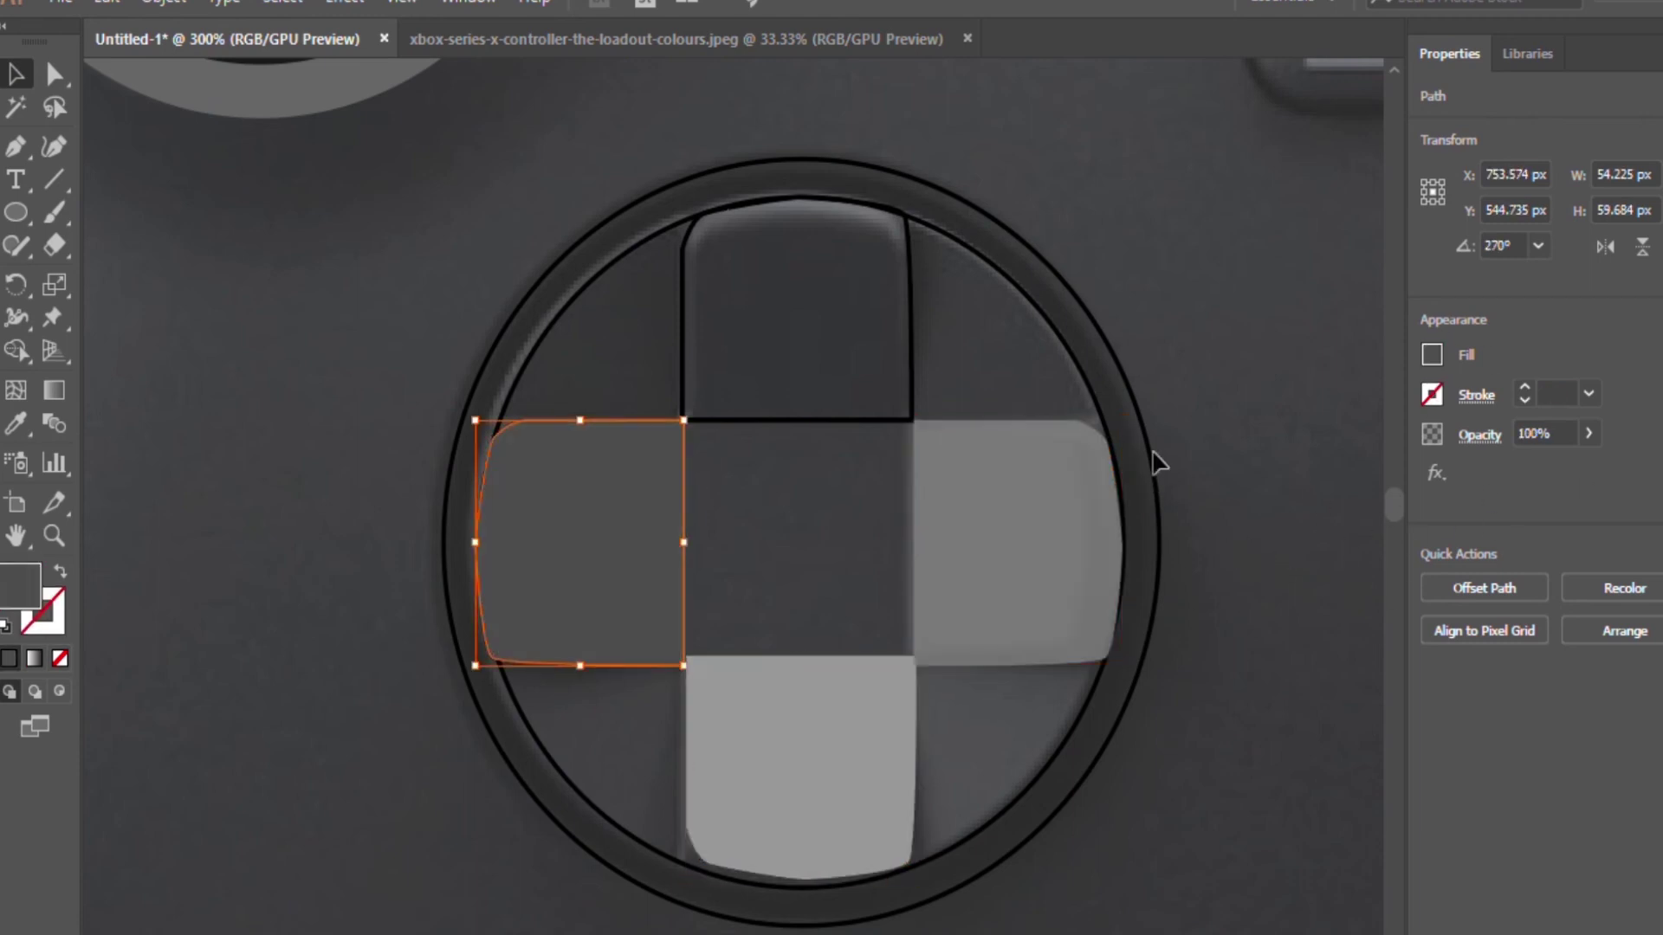
key("ctrl+z")
- Test a near-black fill on the D-pad's large circle, then undo it
left_click(575, 288)
left_click(1429, 355)
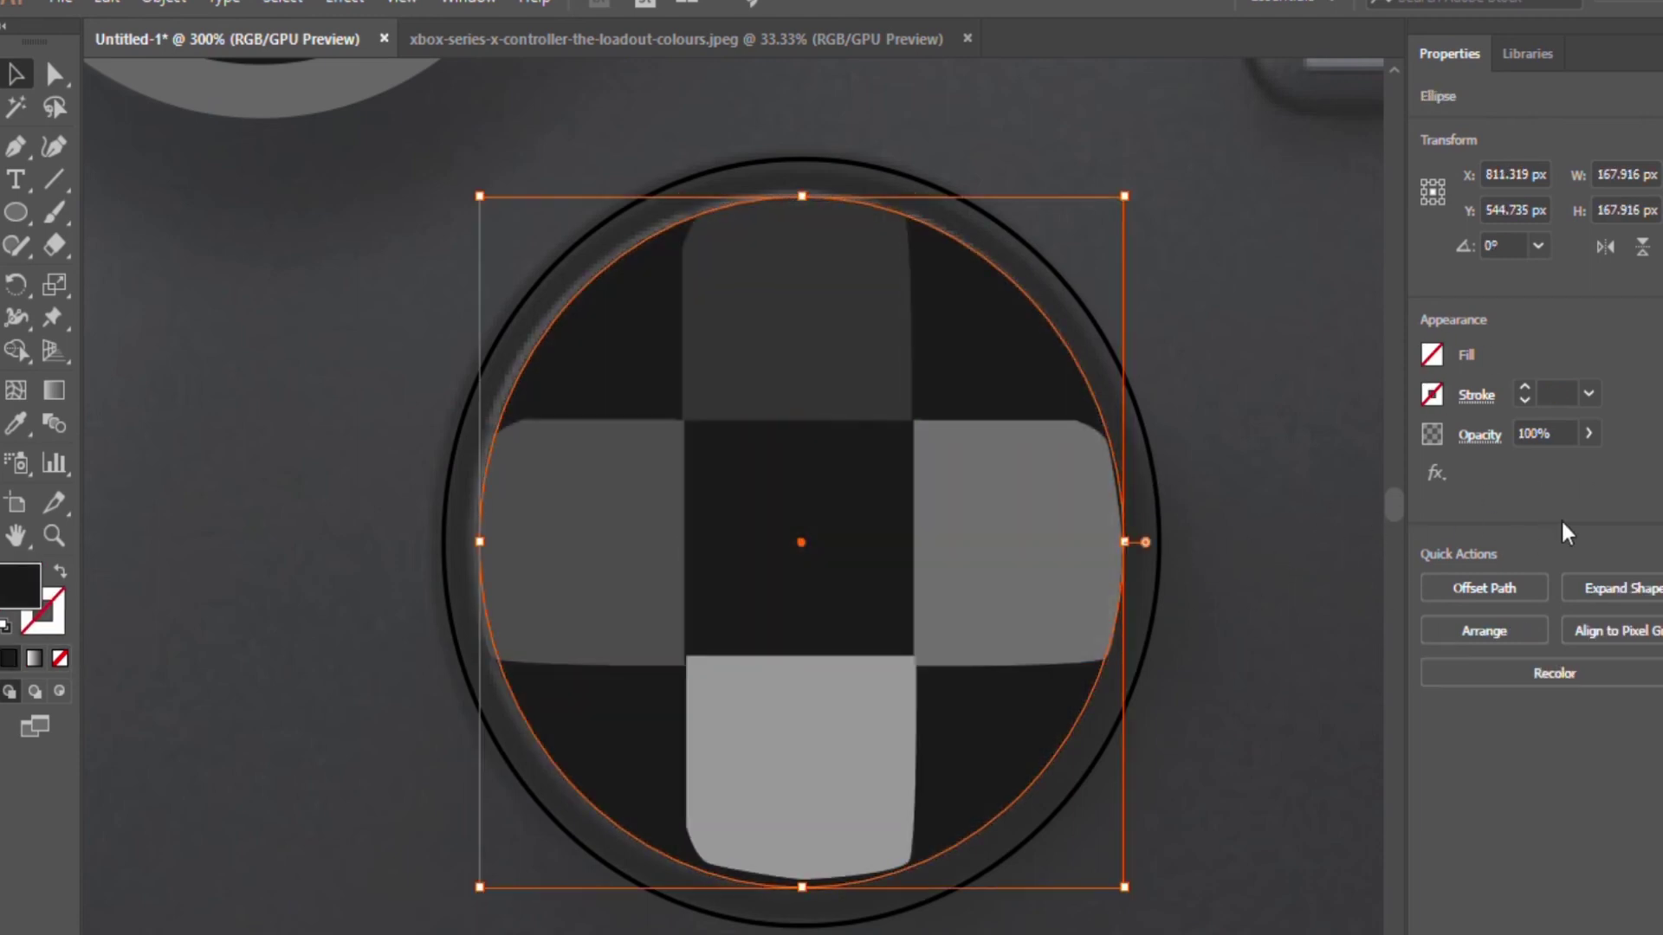
key("ctrl+z")
key("i")
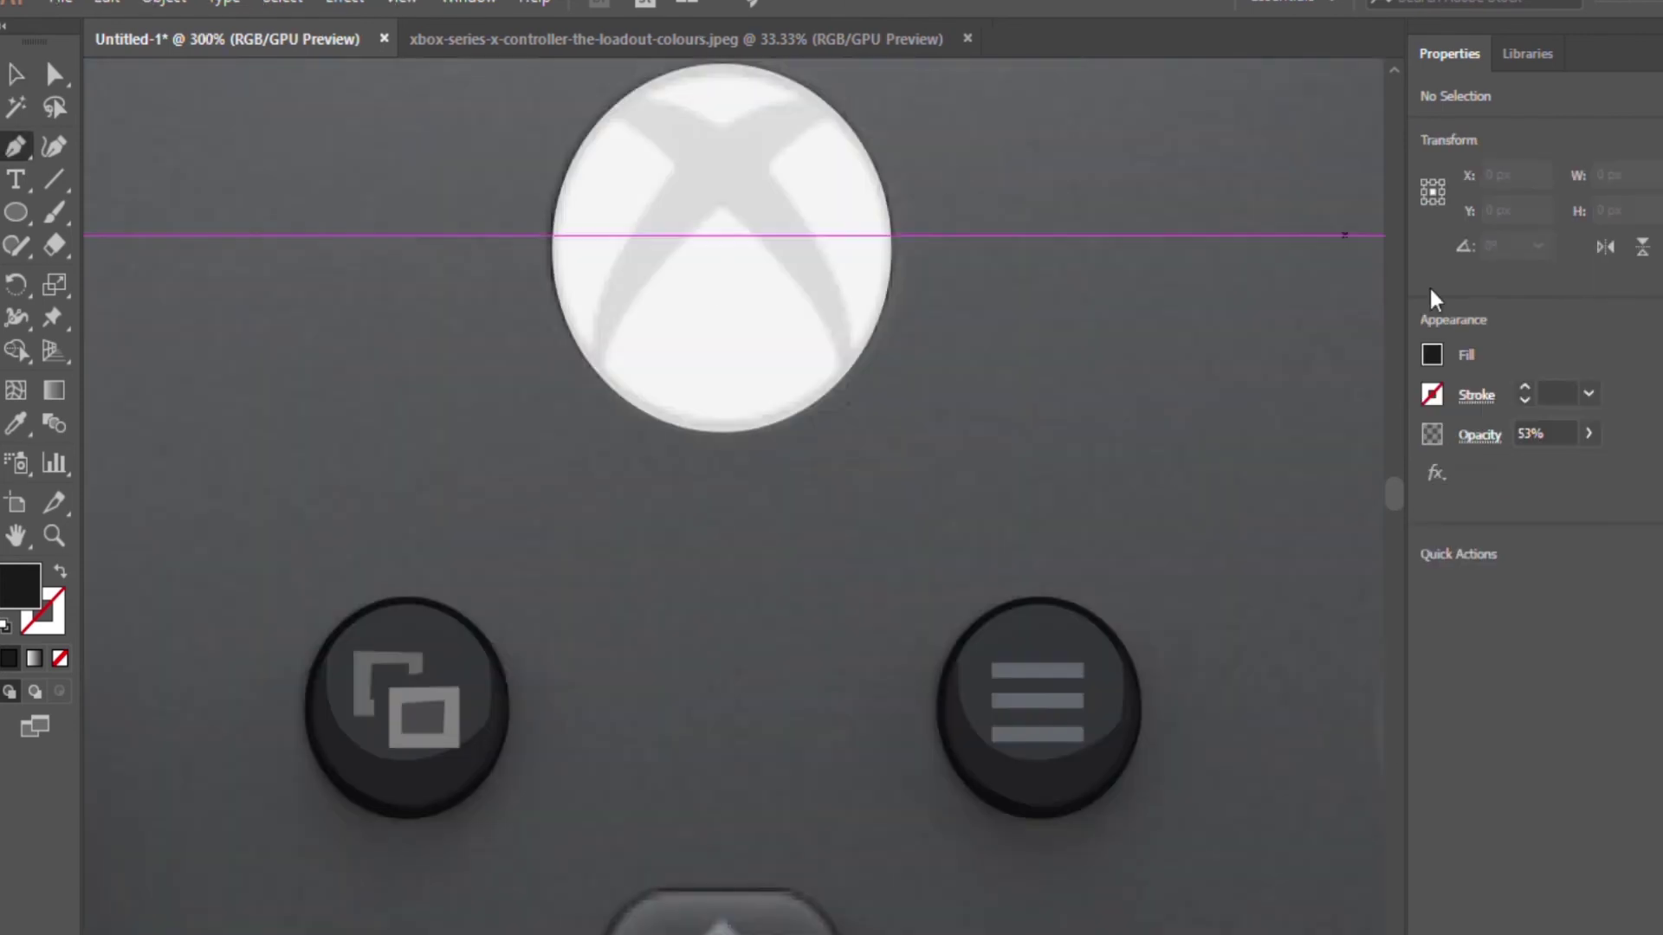
- Trace the black X emblem inside the Xbox logo circle with curved Pen anchors
left_click(598, 373)
left_click(724, 208)
left_click_drag(842, 364, 845, 345)
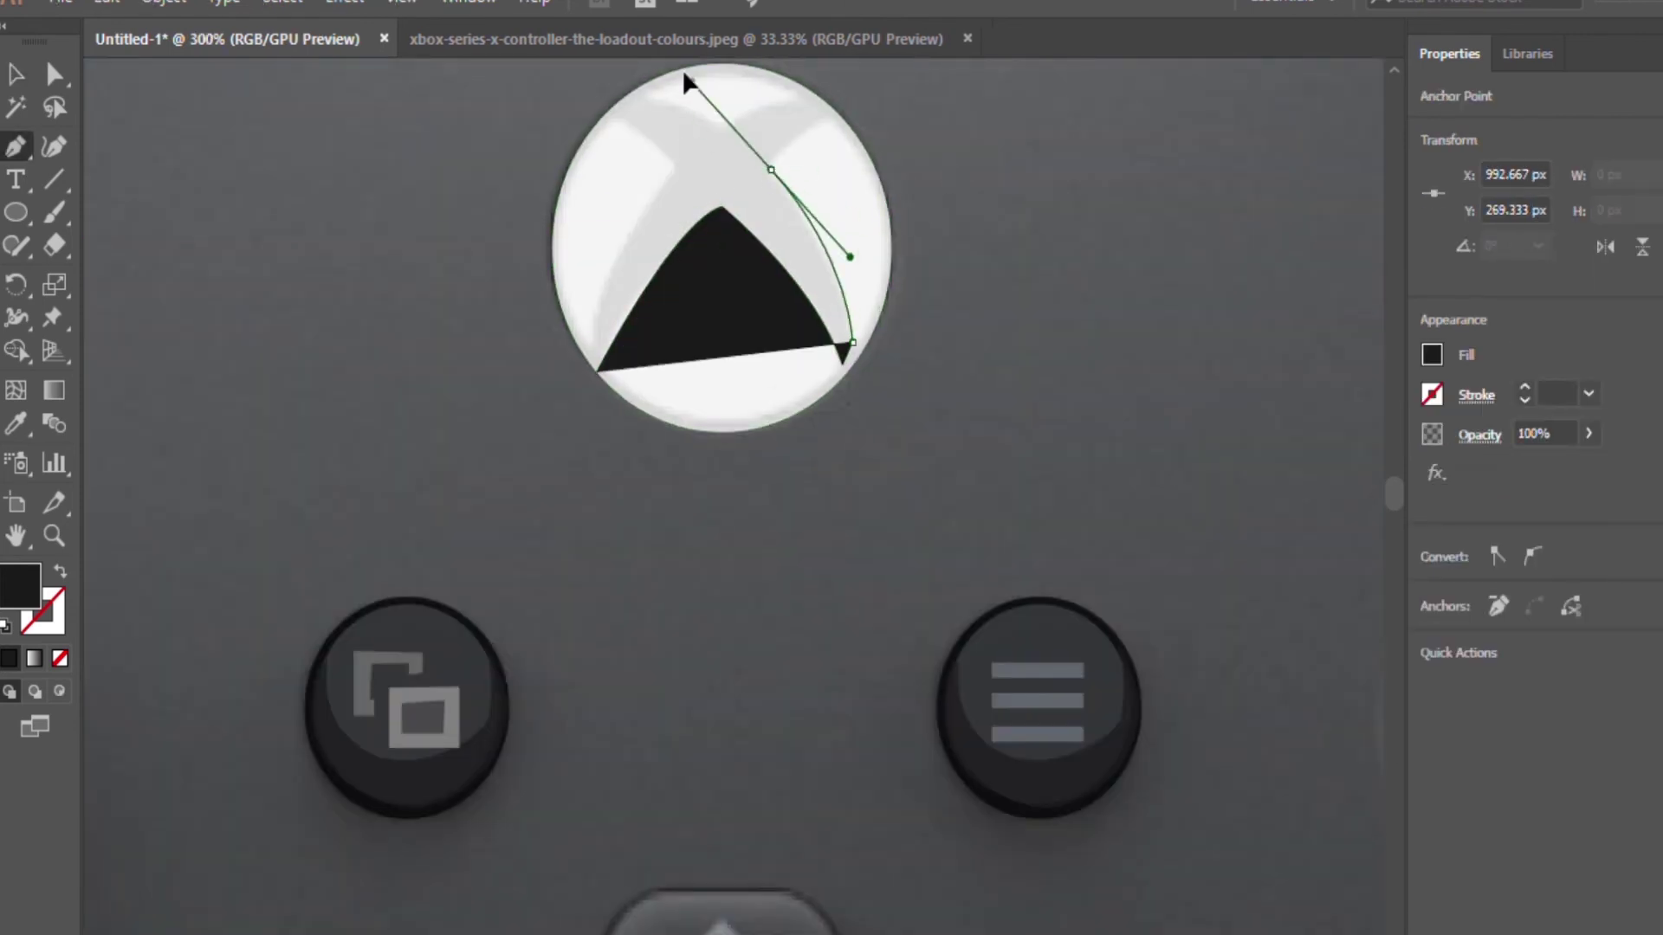
left_click_drag(809, 279, 638, 283)
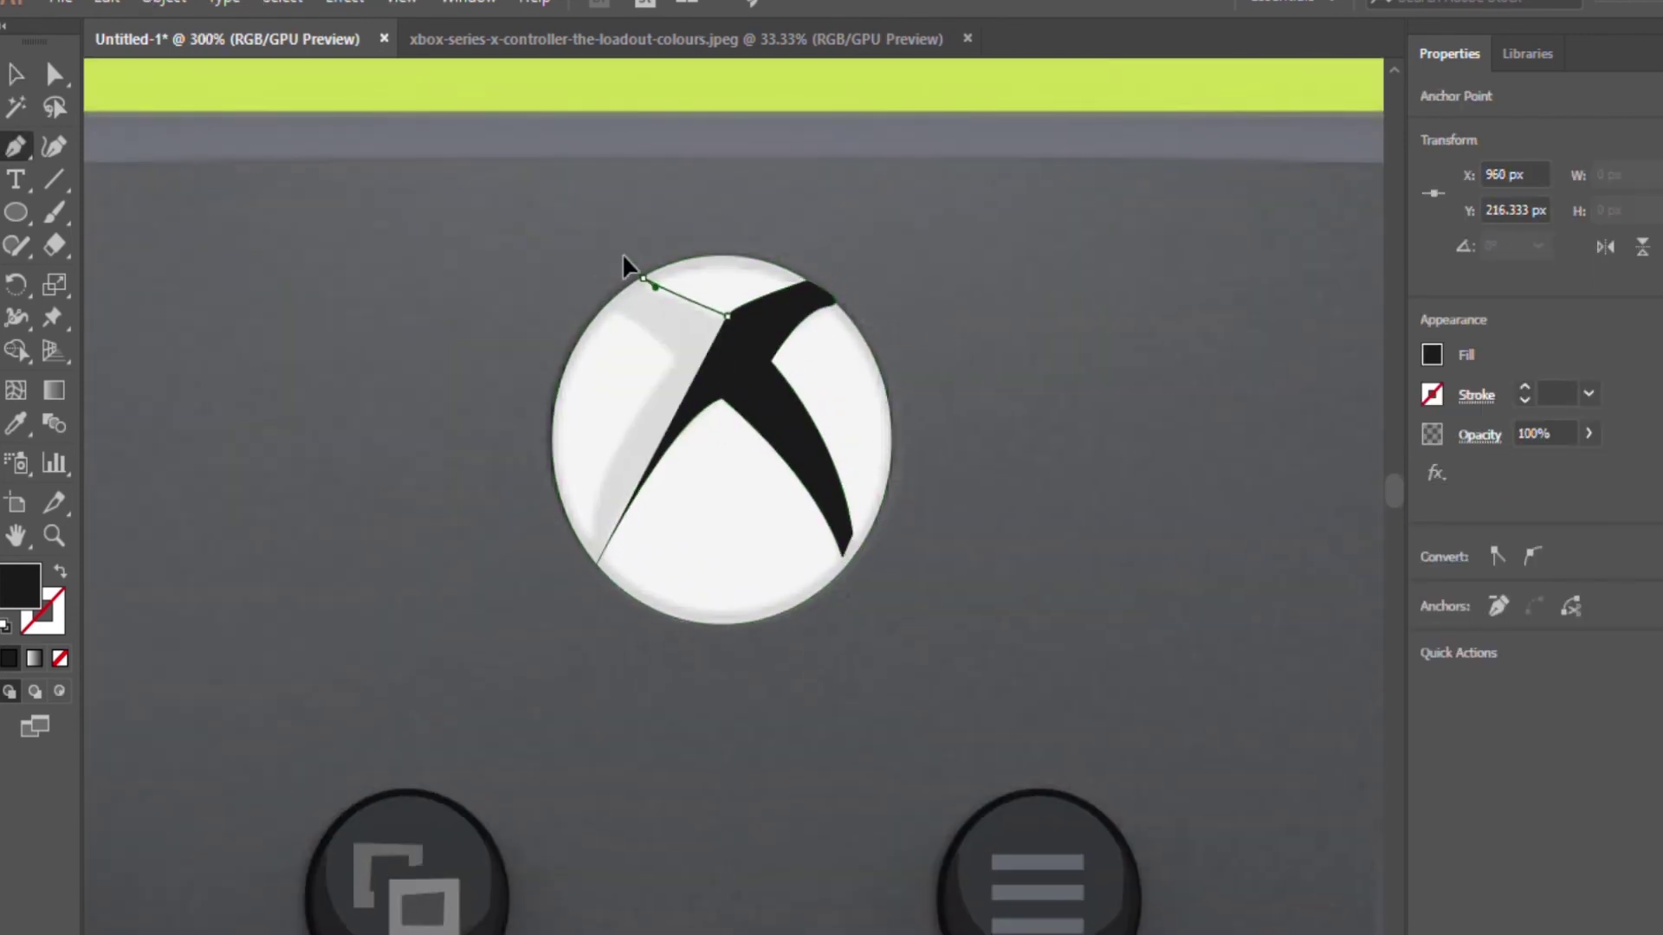
left_click_drag(687, 360, 685, 364)
left_click_drag(586, 531, 589, 536)
key("ctrl+equal")
key("ctrl+equal")
key("ctrl+equal")
mouse_move(638, 328)
left_mouse_down()
mouse_move(619, 399)
mouse_move(416, 750)
left_mouse_up()
left_click(420, 751)
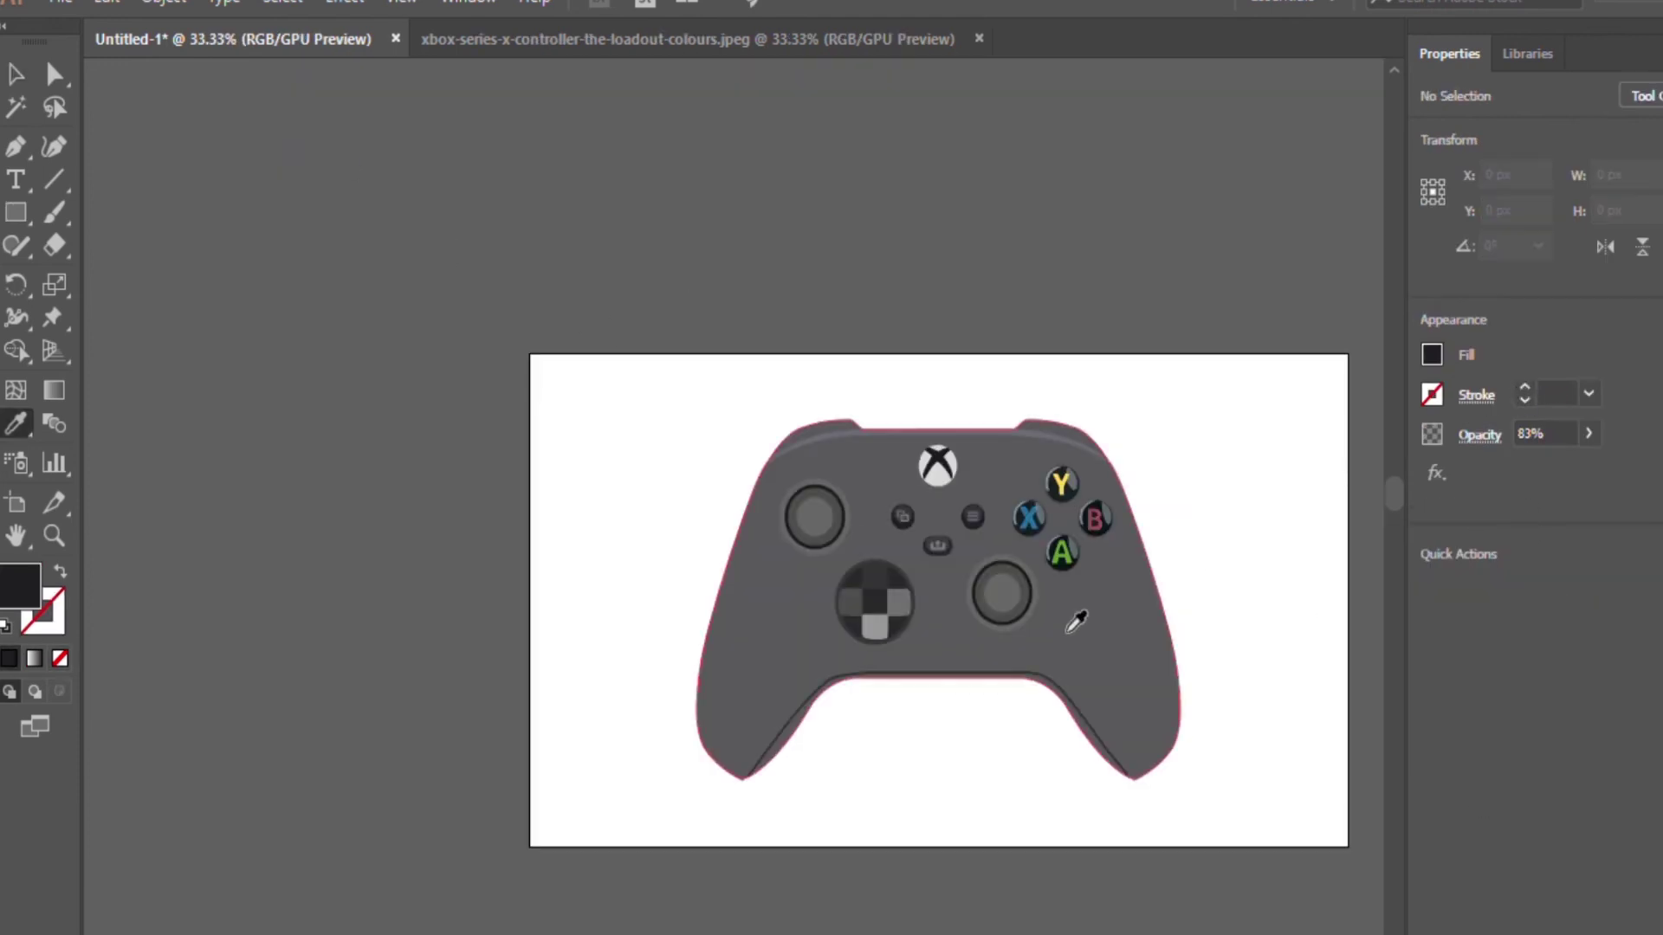
- Draw a first crescent highlight outline on the left grip, then delete it
scroll(1074, 618, "up", 3)
left_click(14, 146)
scroll(352, 520, "down", 2)
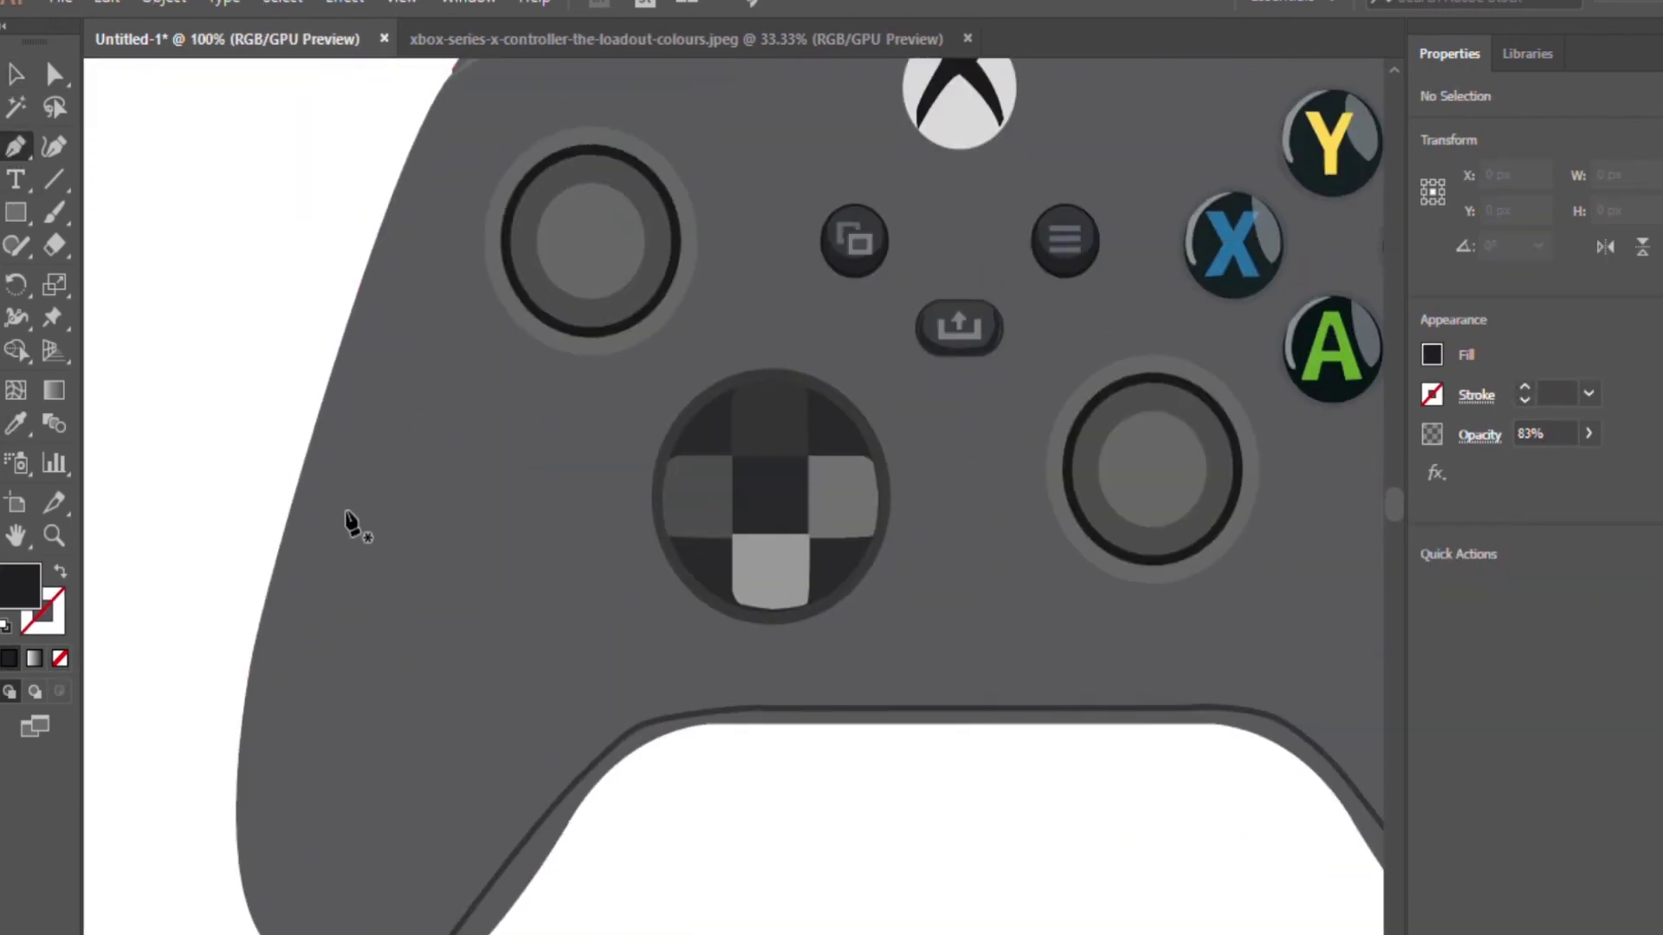
scroll(318, 448, "down", 2)
left_click(332, 430)
mouse_move(302, 698)
left_mouse_down()
mouse_move(341, 860)
mouse_move(416, 892)
mouse_move(382, 890)
left_mouse_up()
key("ctrl+z")
key("ctrl+z")
left_click(351, 543)
left_click_drag(349, 439, 380, 394)
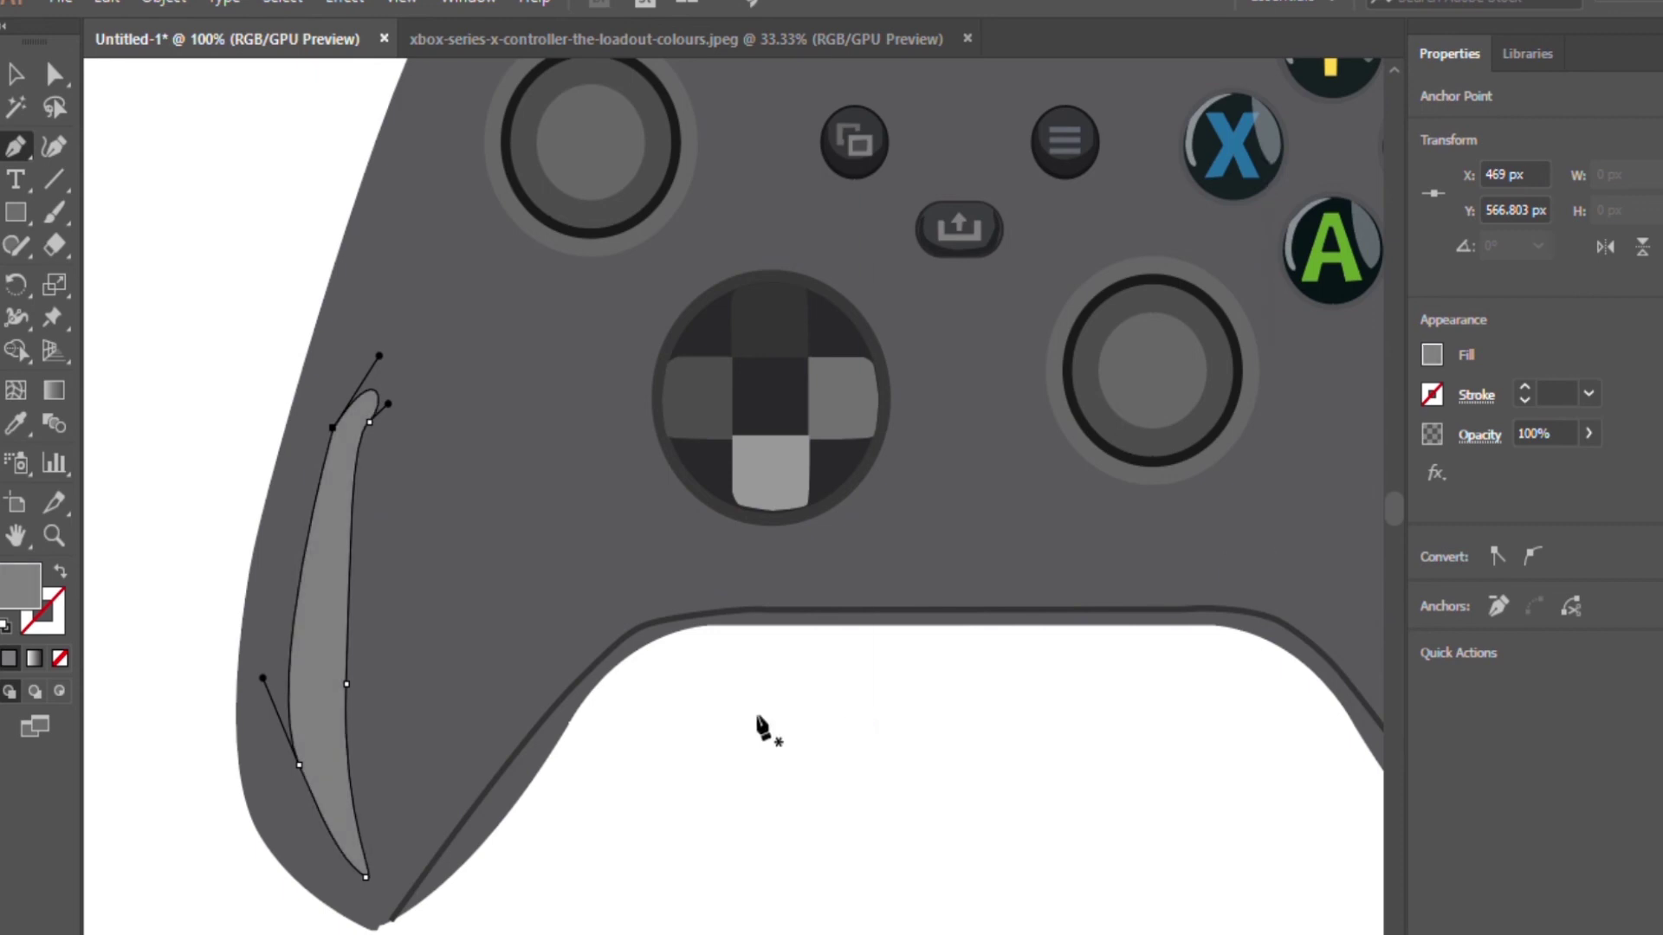
key("Delete")
key("Delete")
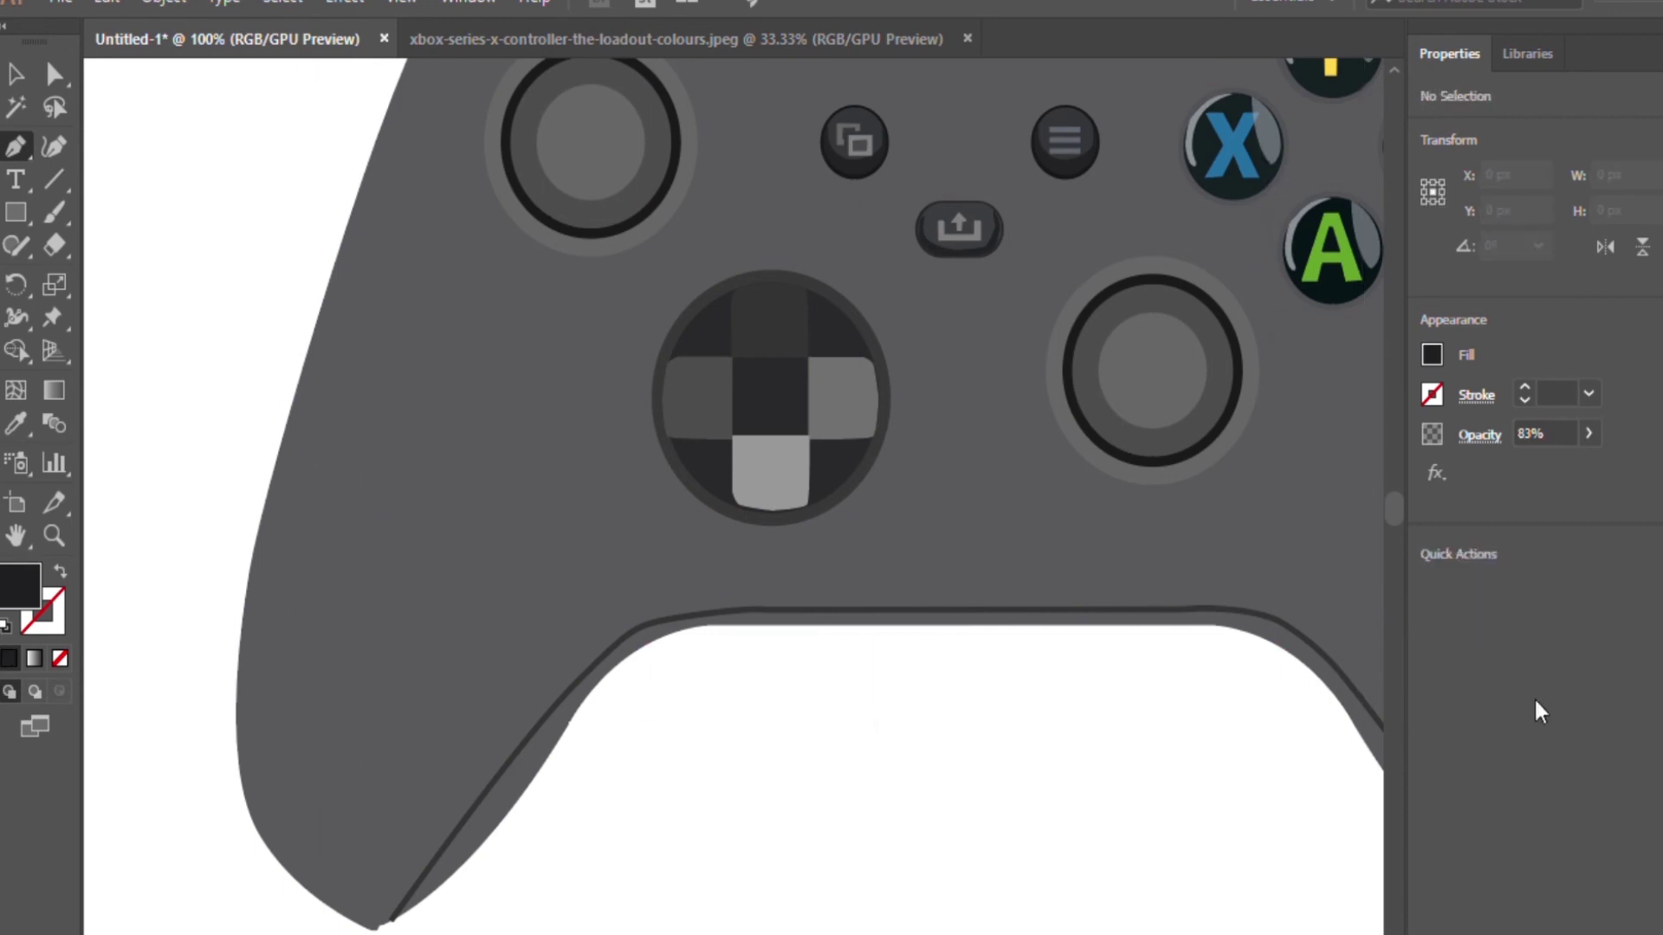
- Redraw the left grip crescent highlight and fill it with mid grey
left_click(353, 486)
mouse_move(315, 787)
left_mouse_down()
mouse_move(327, 898)
mouse_move(416, 427)
mouse_move(384, 407)
left_mouse_up()
key("i")
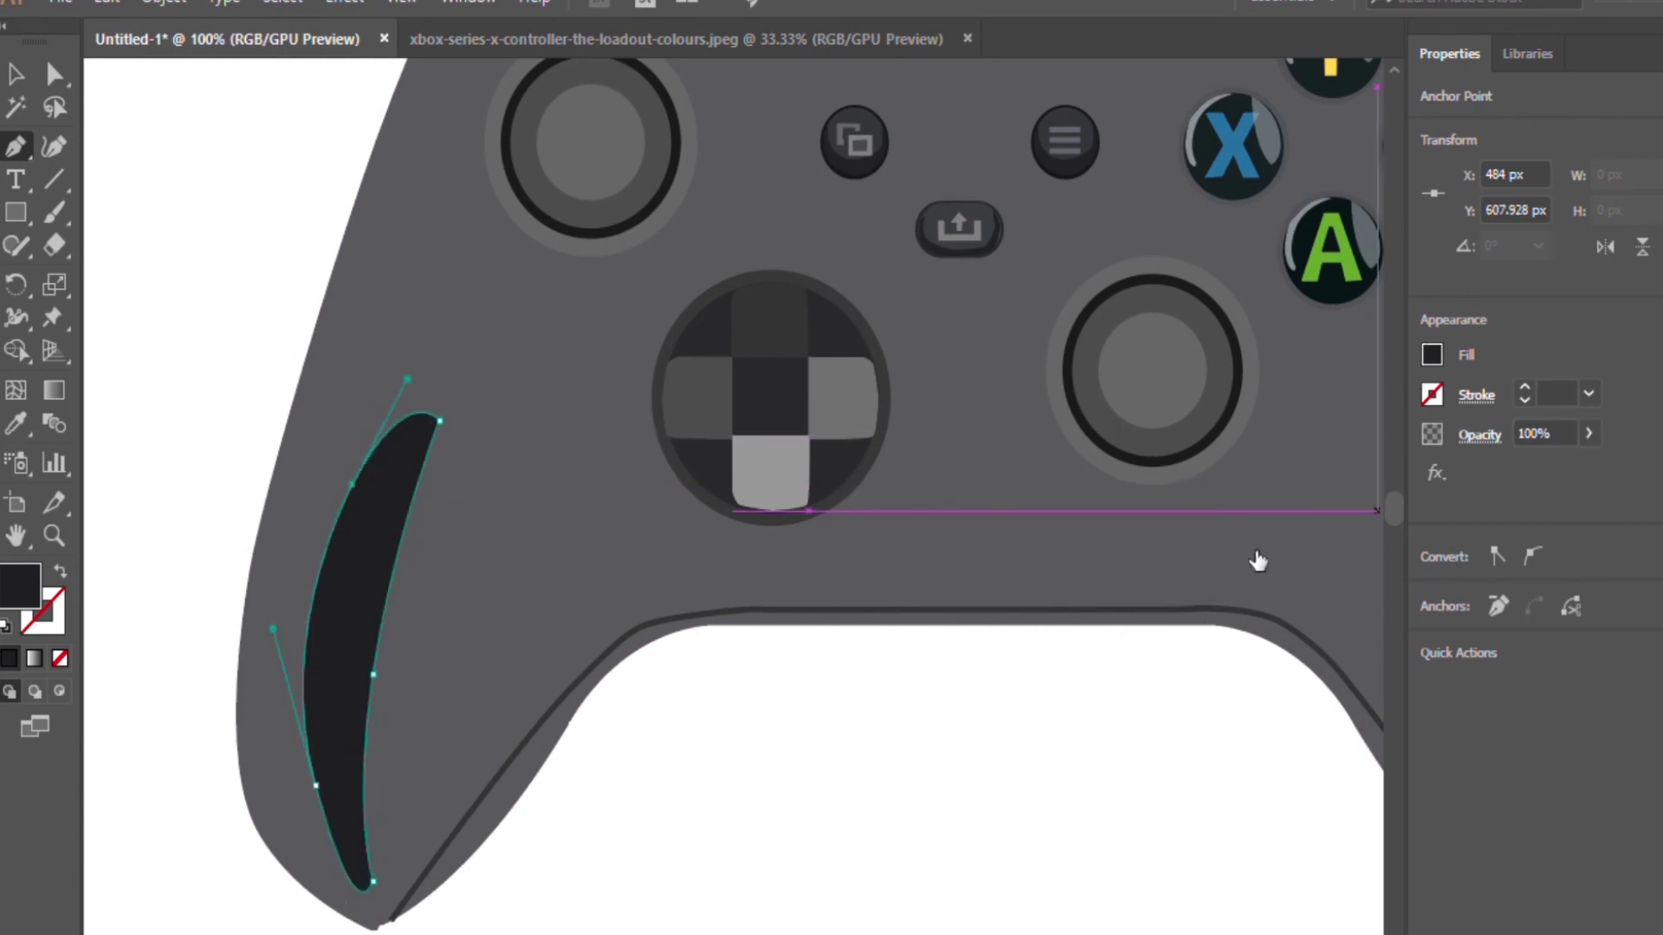
left_click(1247, 557)
key("ctrl+0")
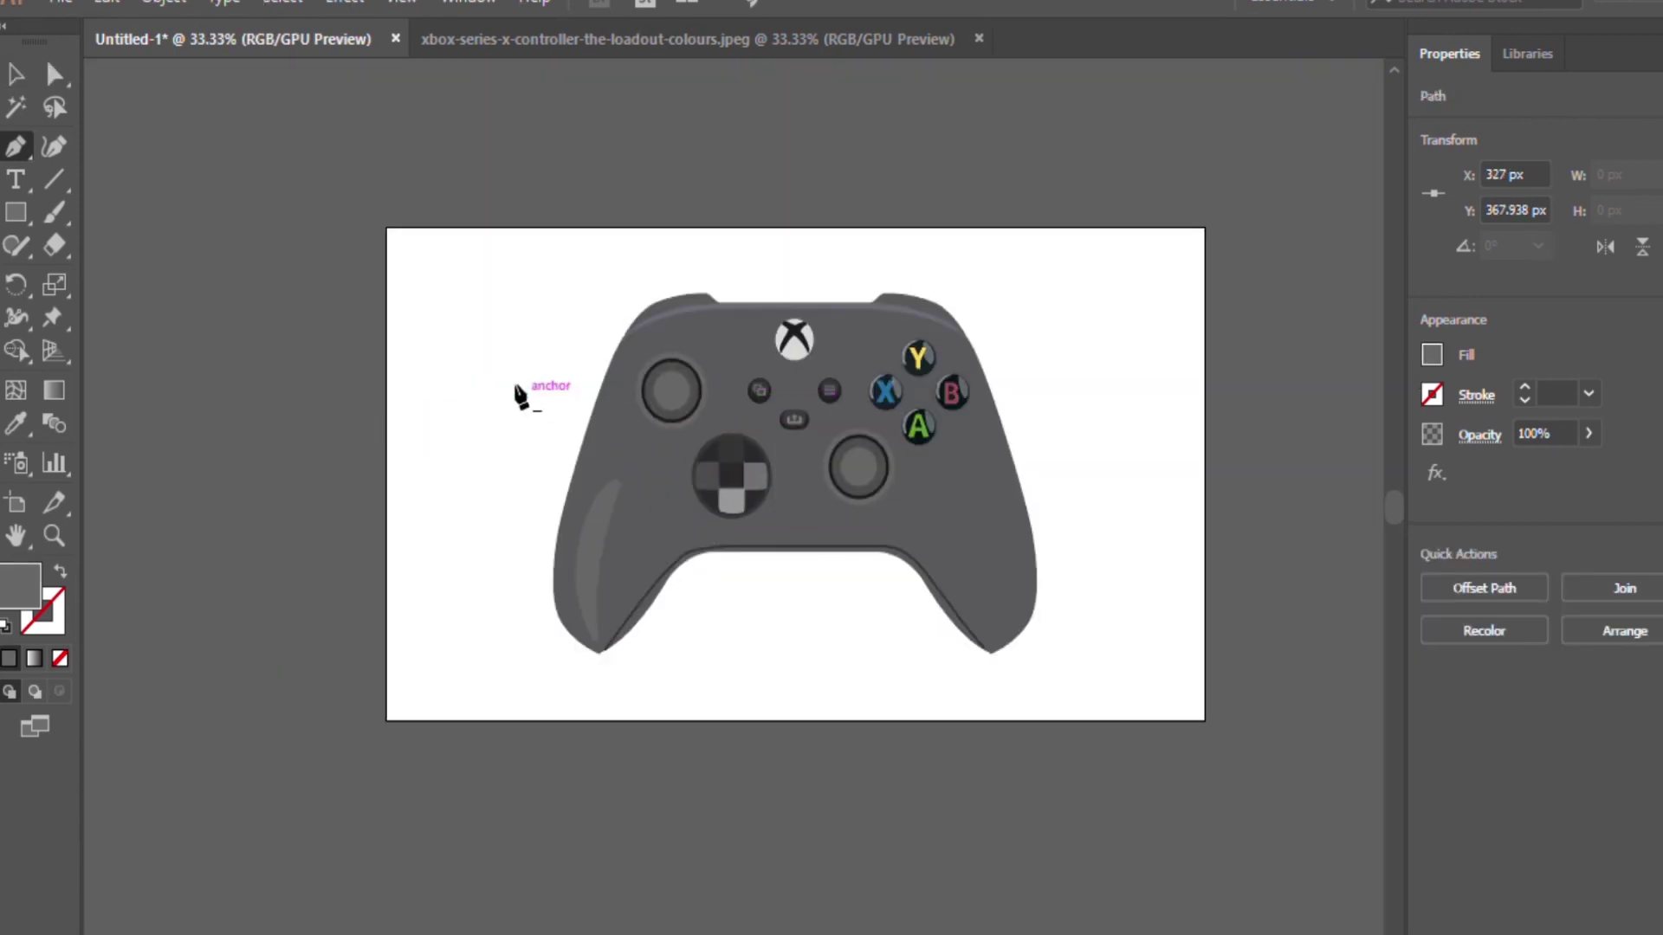
- Draw a closed dark crescent and position it above the left thumbstick
key("ctrl+shift+a")
key("ctrl+1")
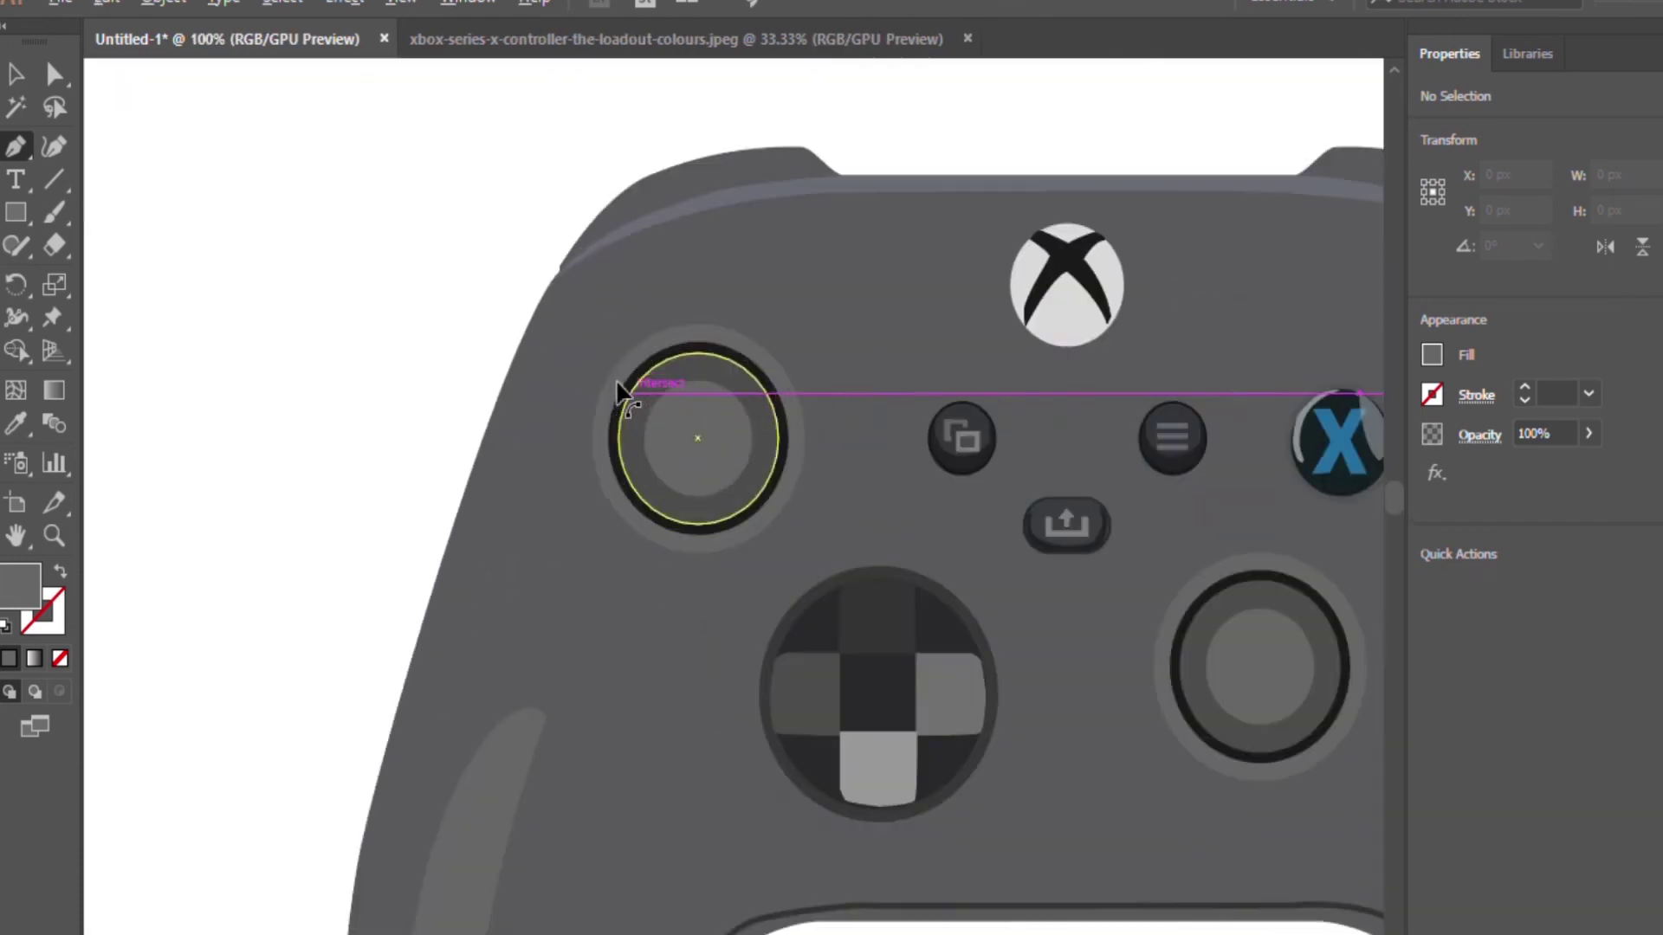
left_click(597, 314)
left_click_drag(825, 400, 791, 304)
key("ctrl+z")
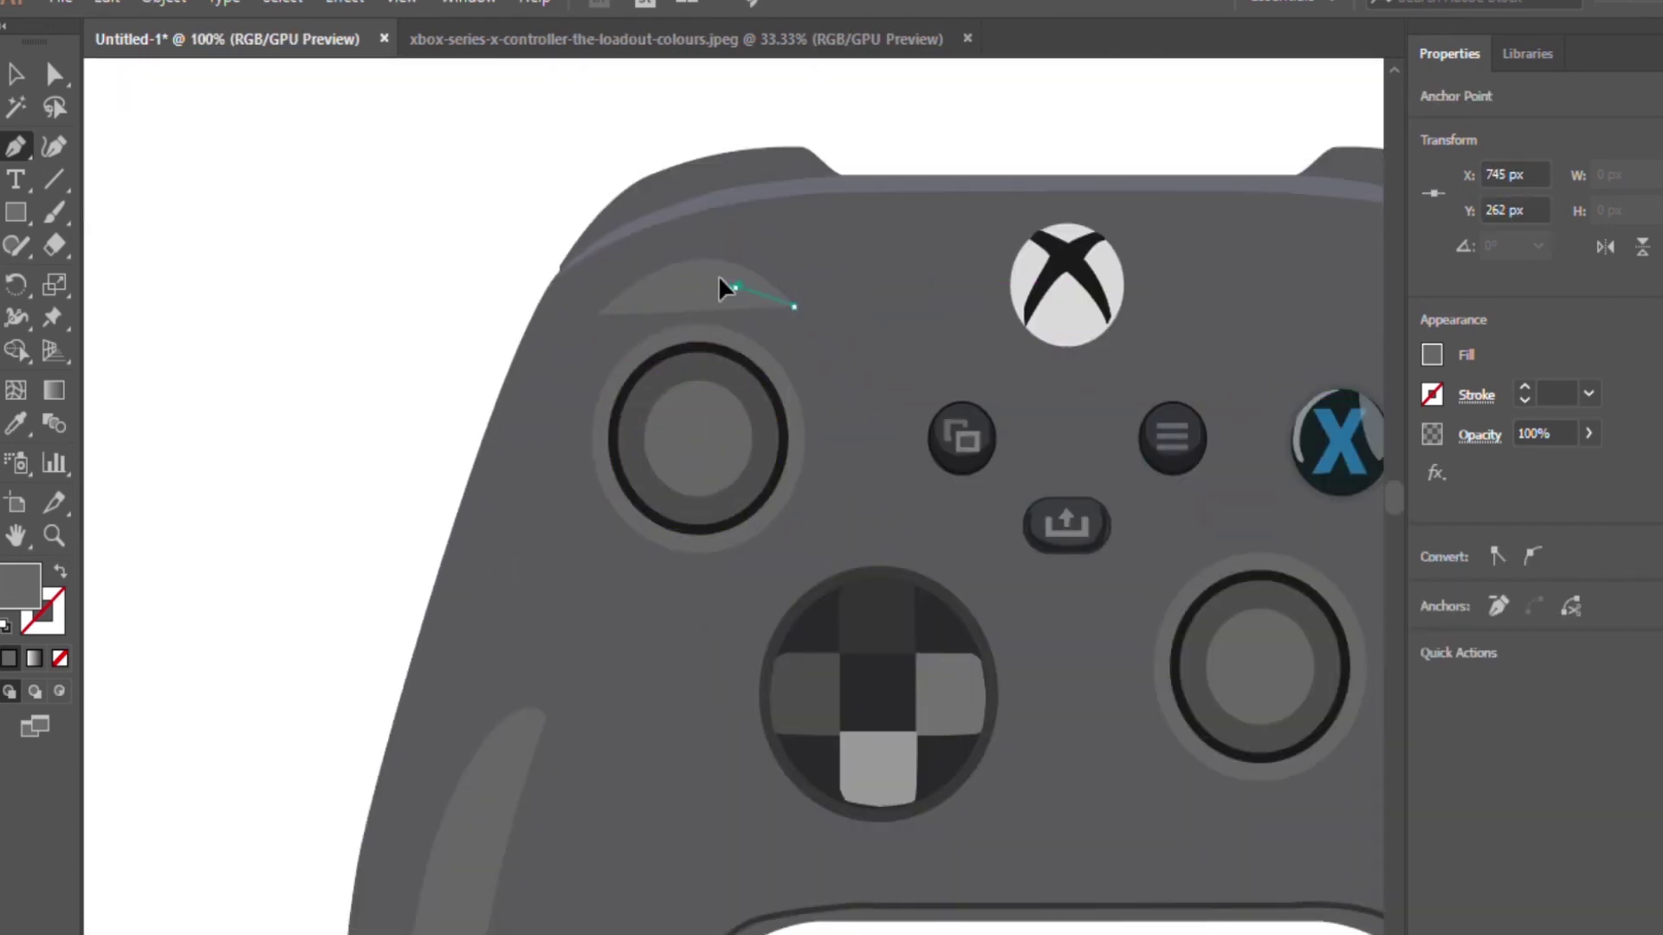
mouse_move(639, 304)
left_mouse_down()
mouse_move(721, 288)
mouse_move(635, 303)
left_mouse_up()
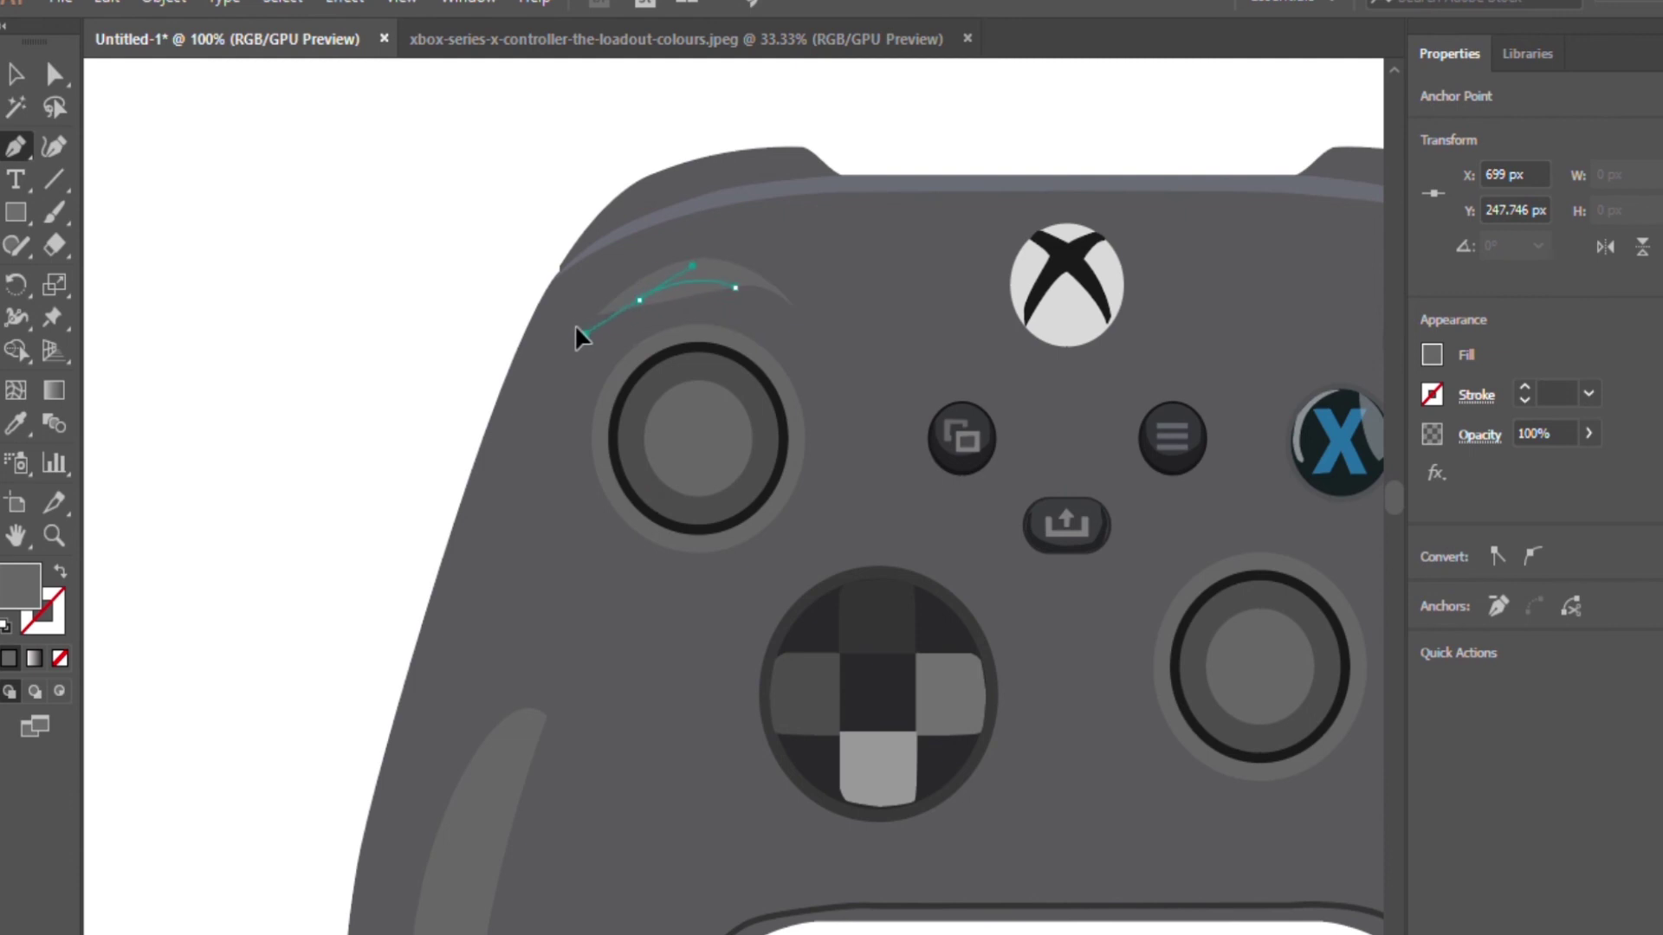
left_click_drag(794, 306, 701, 196)
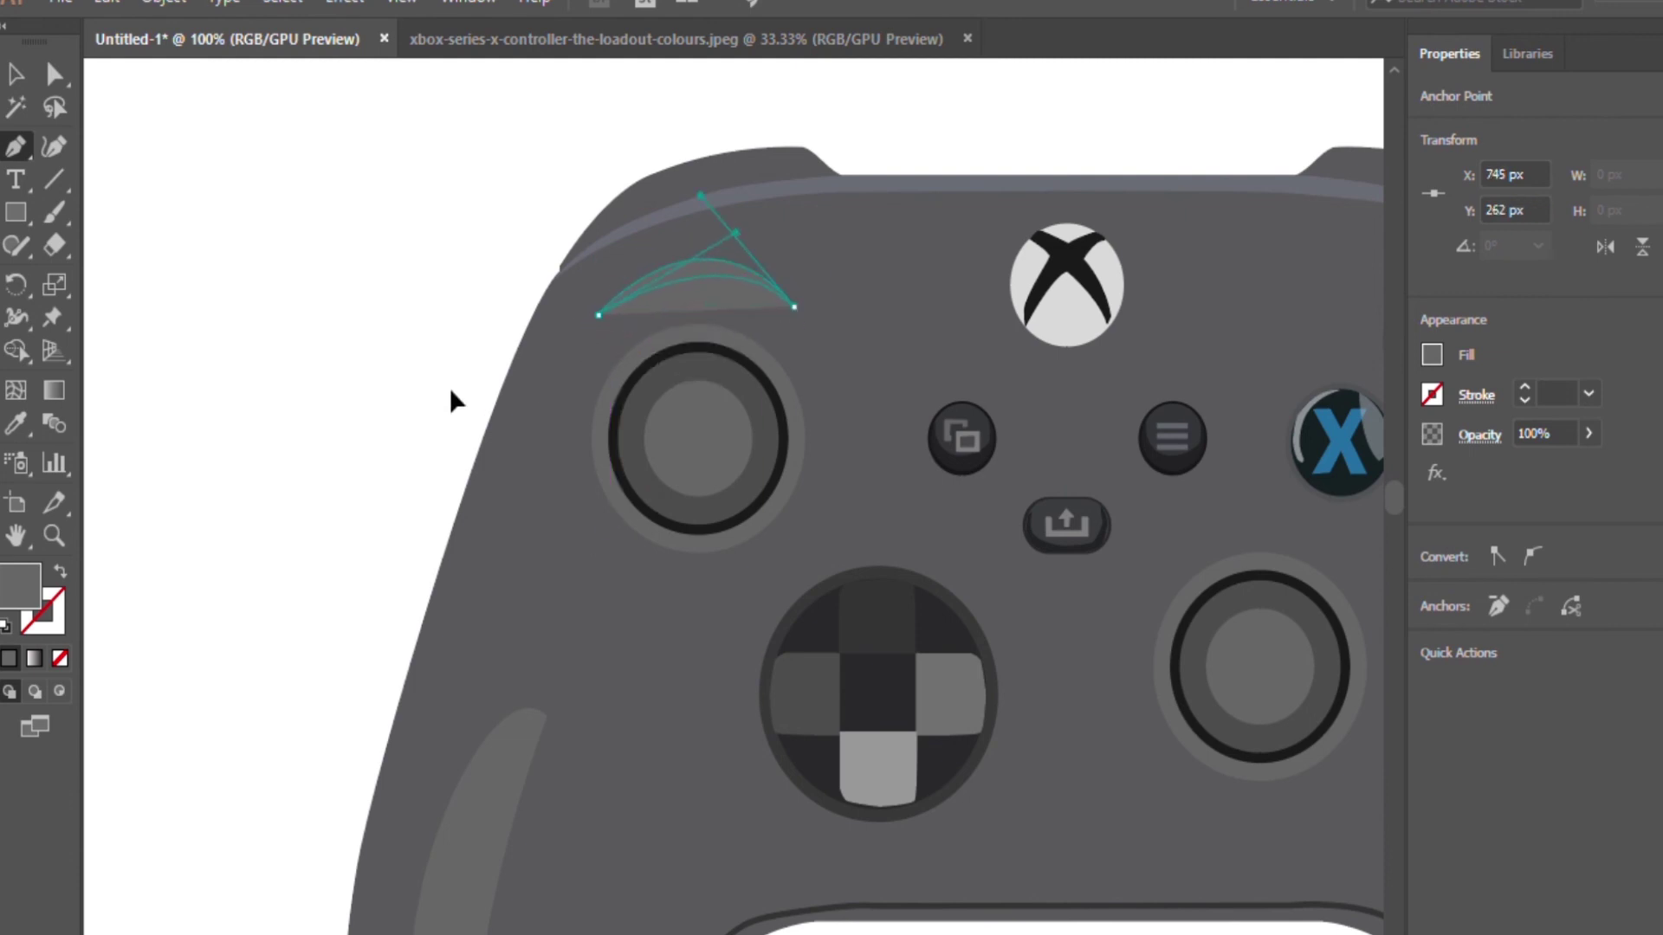
left_click(598, 313)
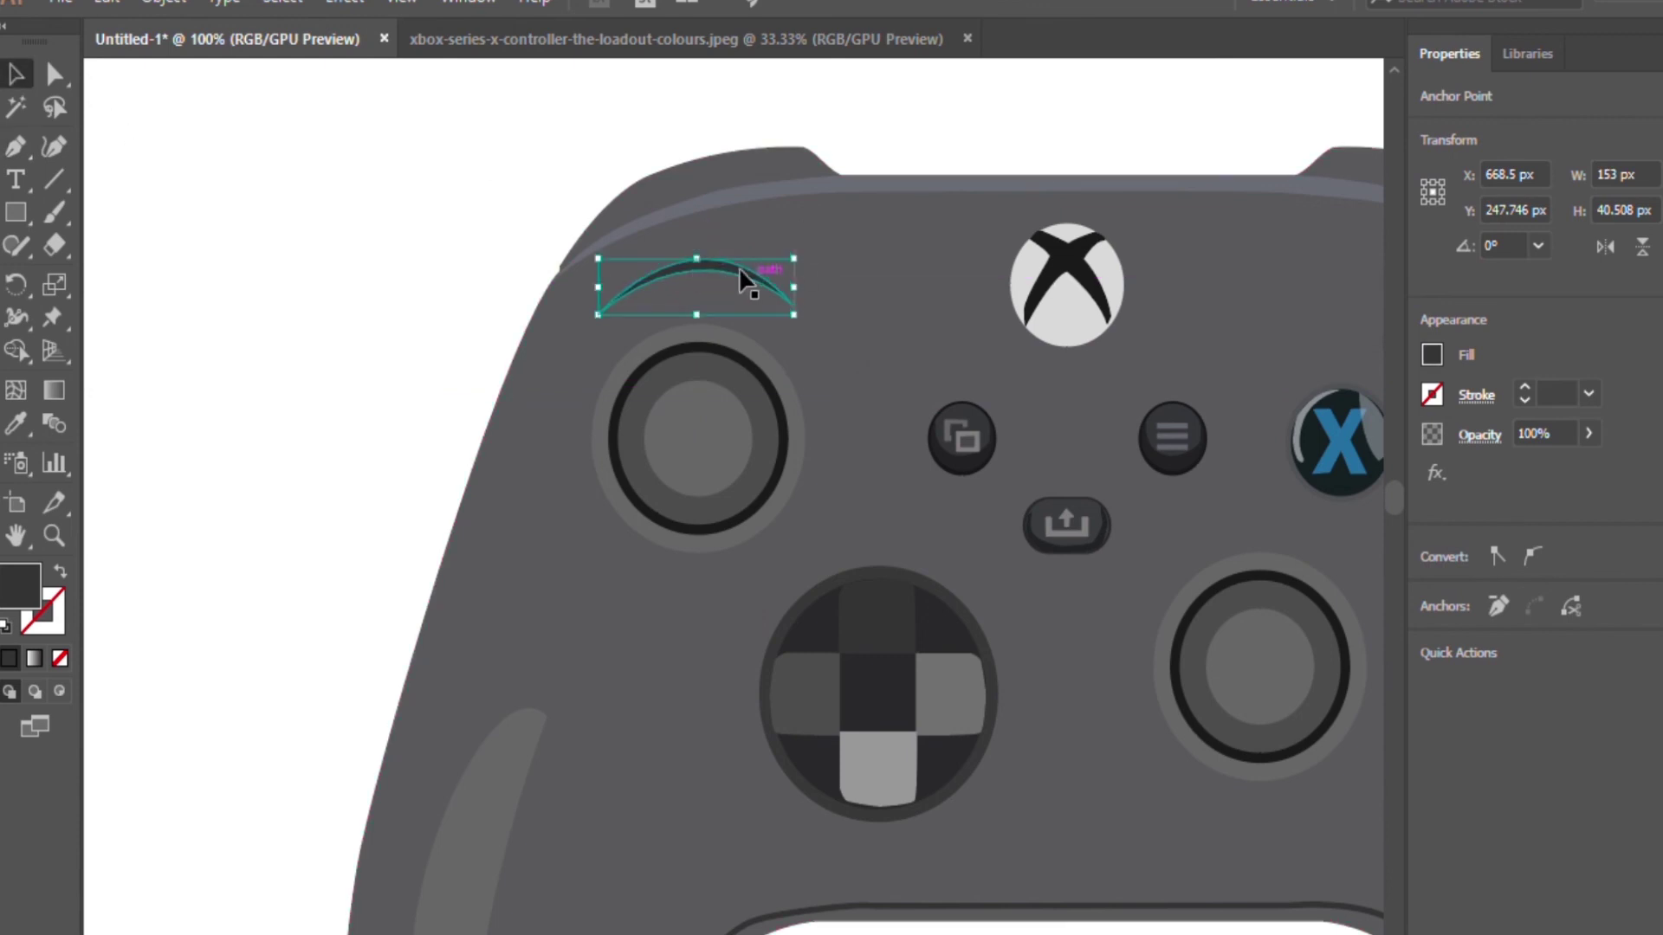
left_click_drag(743, 278, 734, 319)
left_click(475, 347)
- Duplicate the crescent to the right of the left stick and rotate it to hug the stick
key("ctrl+0")
key("ctrl+1")
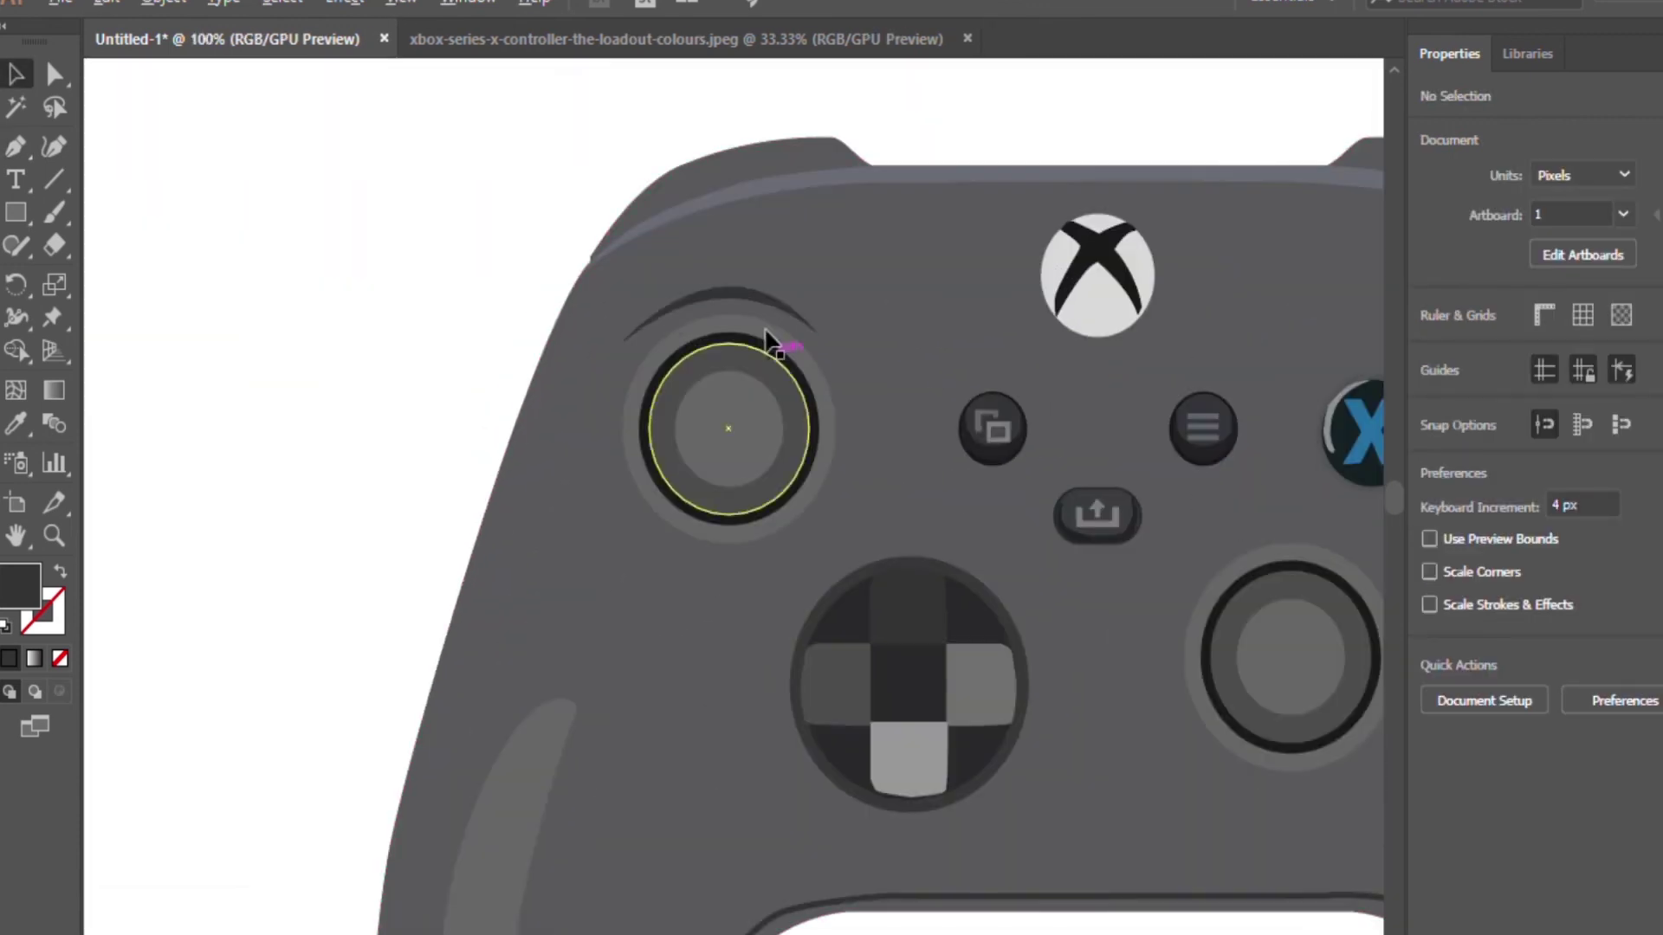
left_click(763, 420)
mouse_move(959, 420)
left_mouse_down()
mouse_move(973, 382)
mouse_move(904, 475)
mouse_move(858, 450)
left_mouse_up()
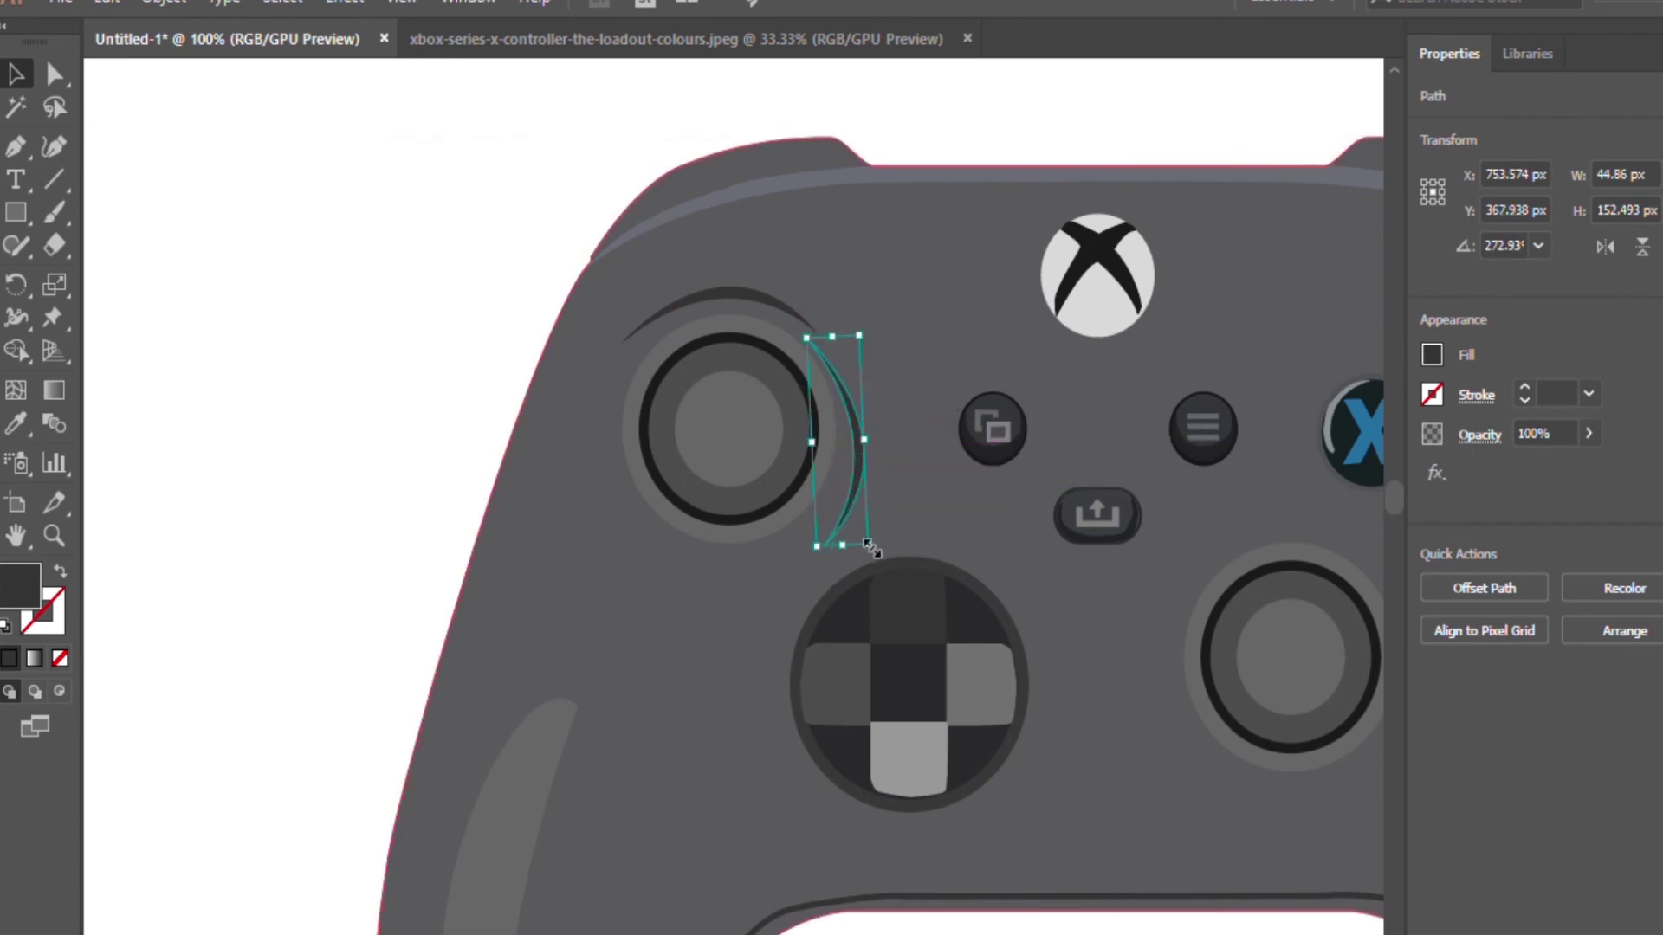
left_click_drag(871, 546, 876, 502)
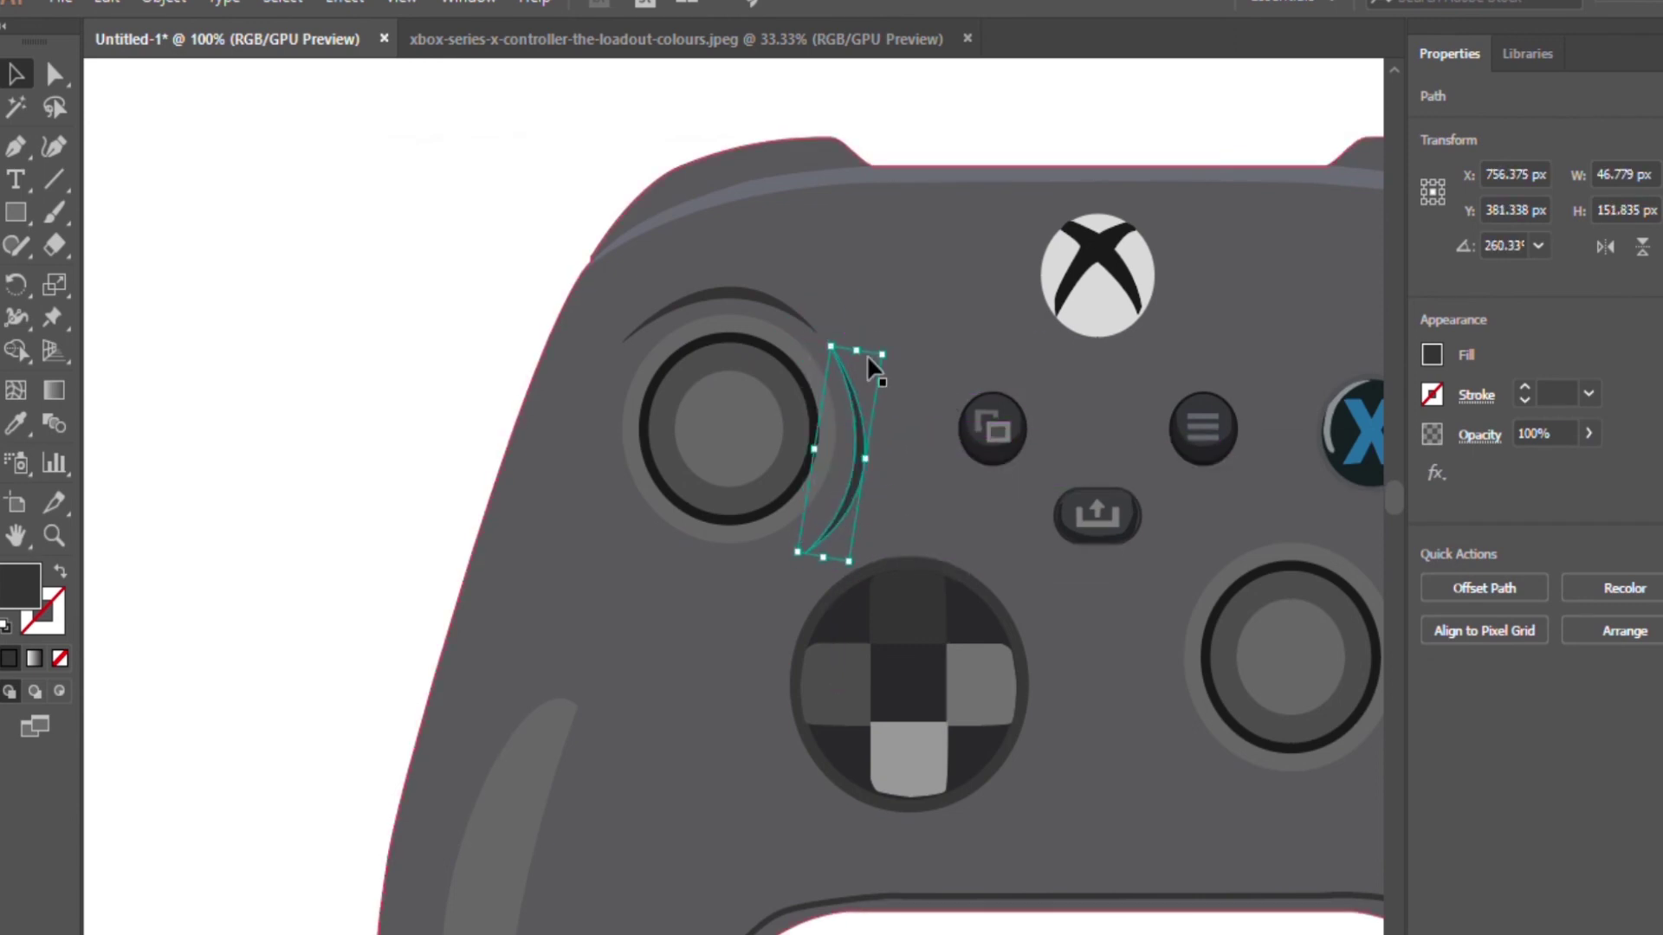
scroll(870, 368, "right", 5)
scroll(968, 532, "down", 1)
- Draw a dark shading shape over the controller's right half at 61% opacity
key("p")
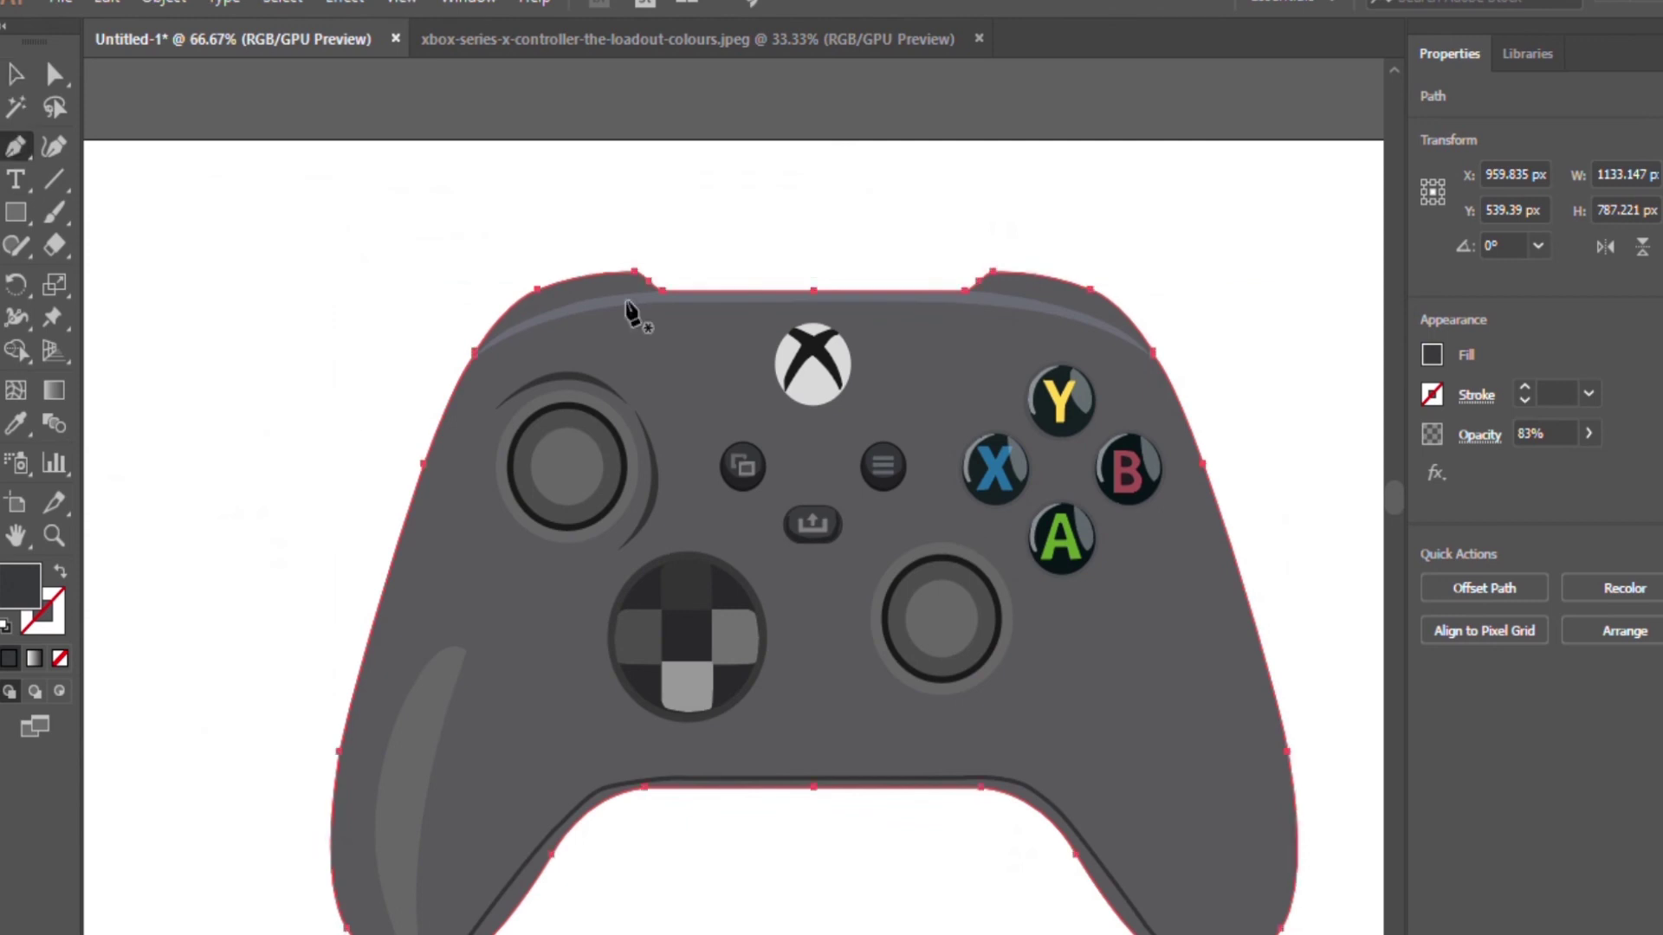
left_click(863, 292)
left_click_drag(723, 788, 416, 893)
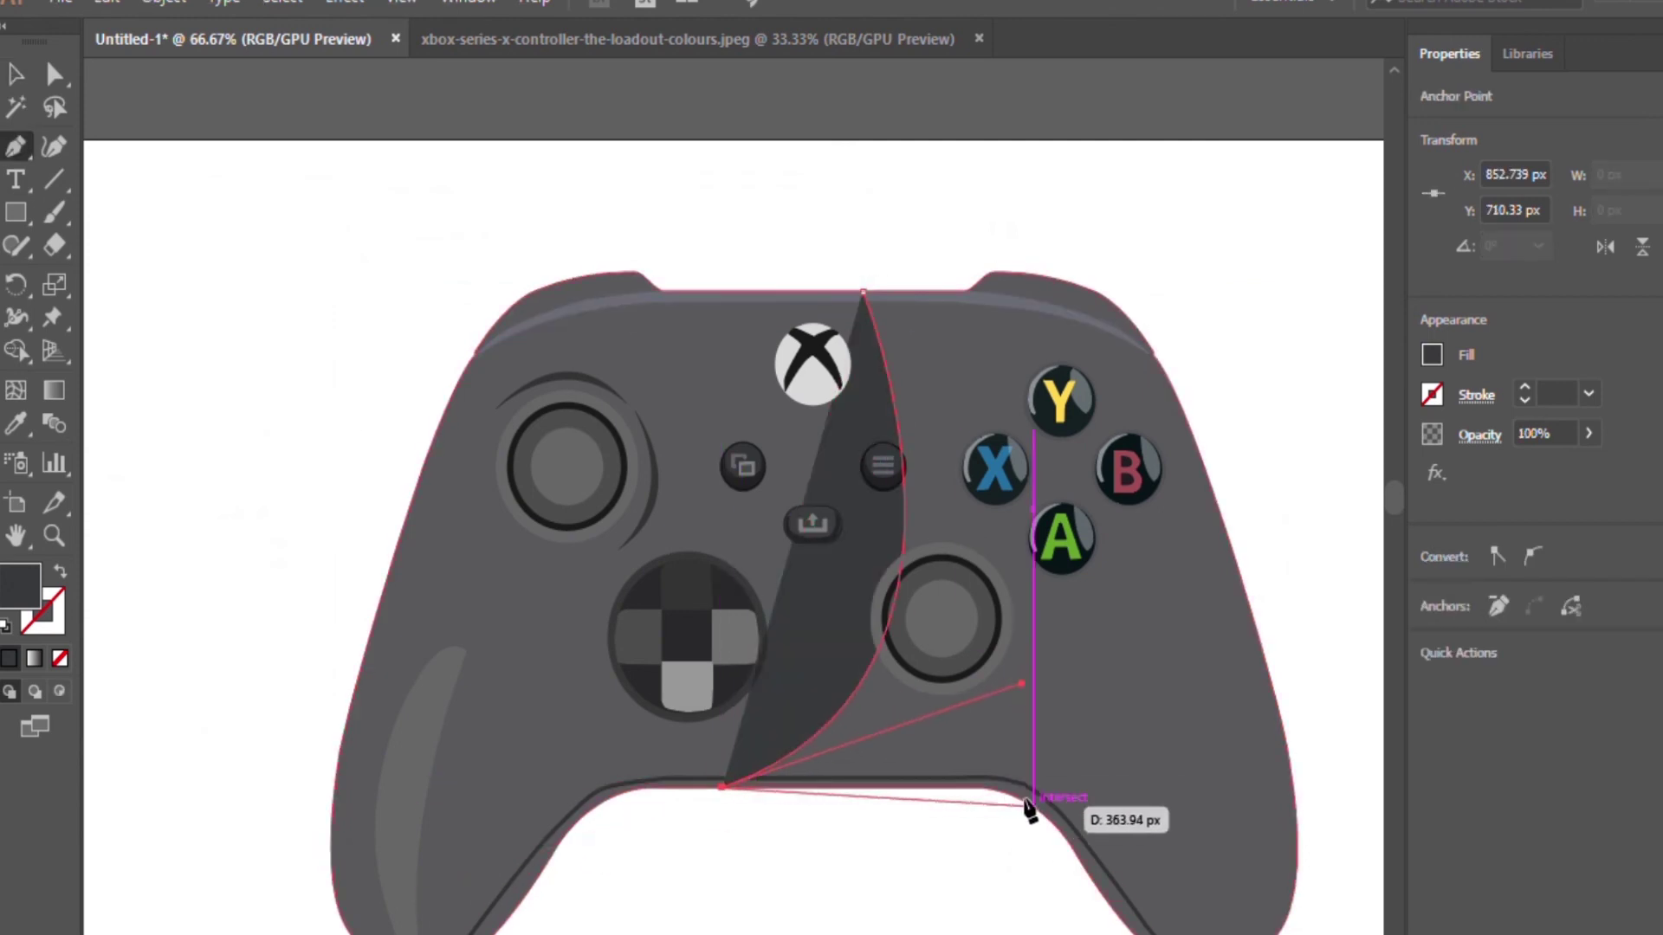
scroll(995, 693, "down", 2)
left_click_drag(1054, 728, 1061, 750)
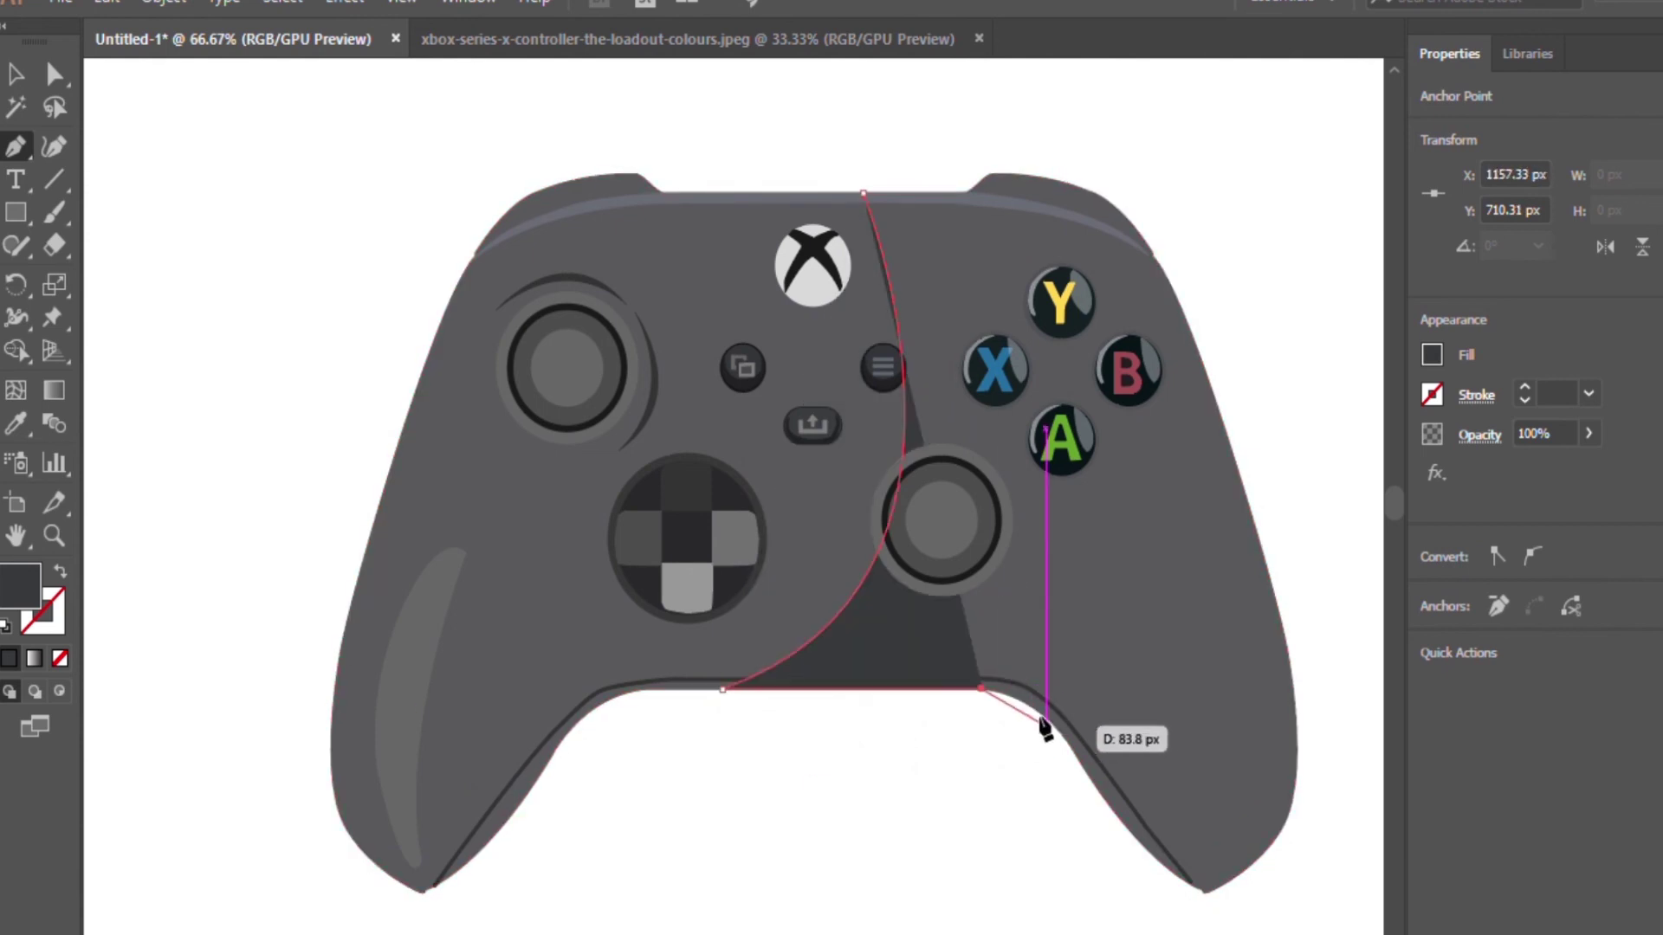
left_click(1204, 893)
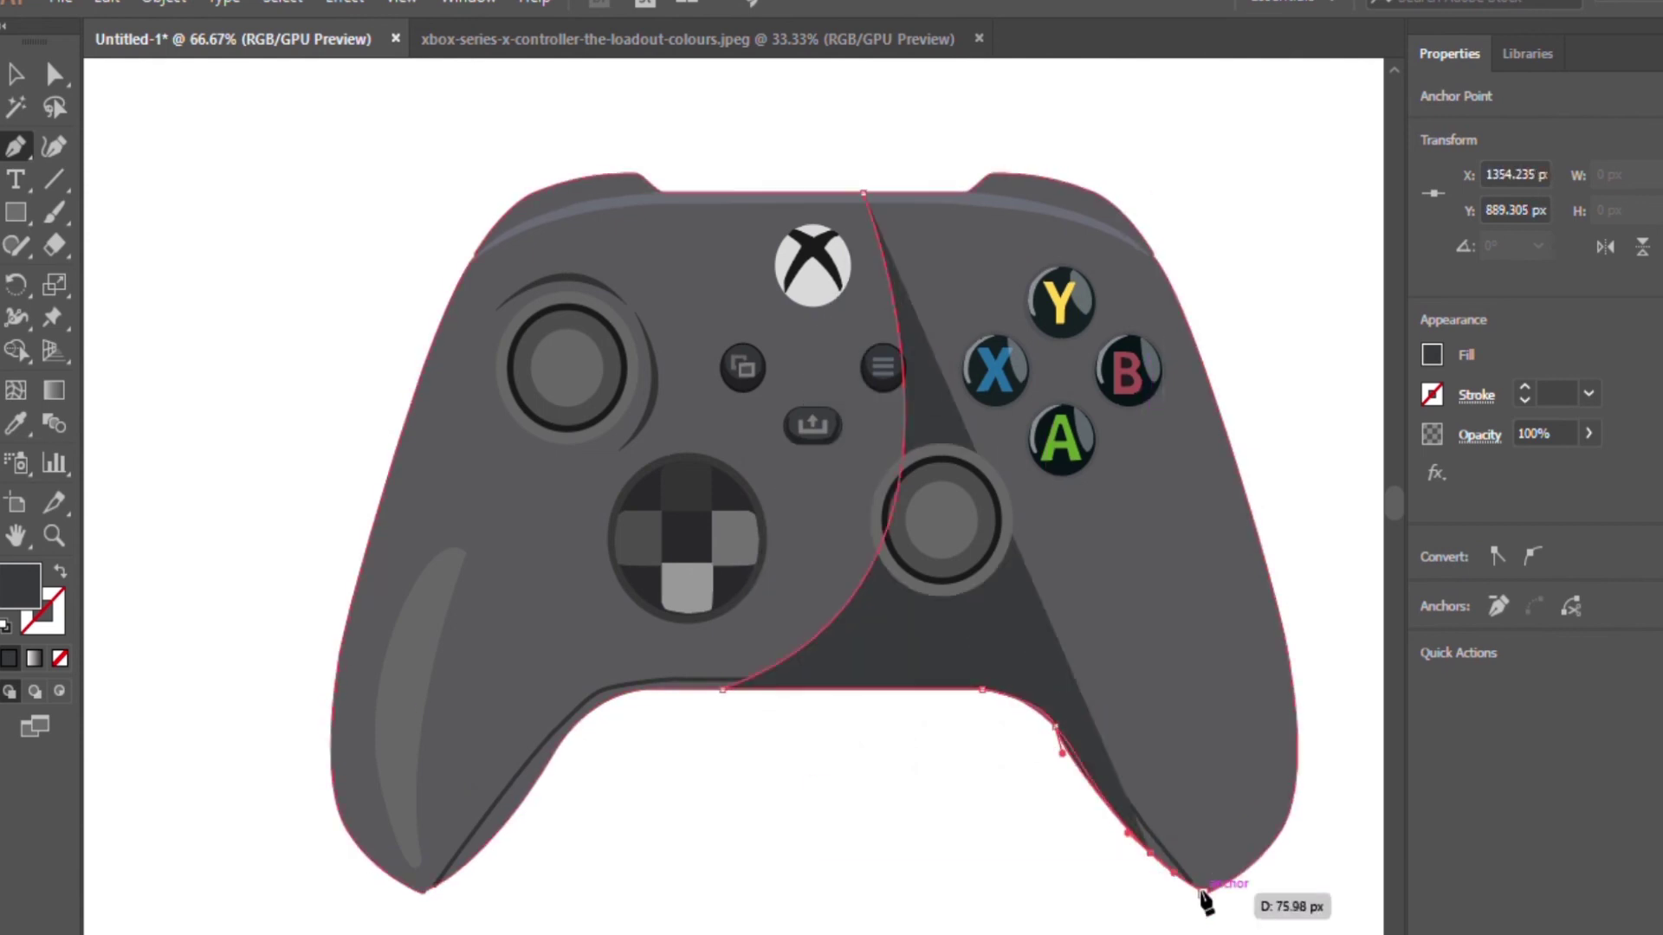
left_click_drag(1288, 654, 1222, 452)
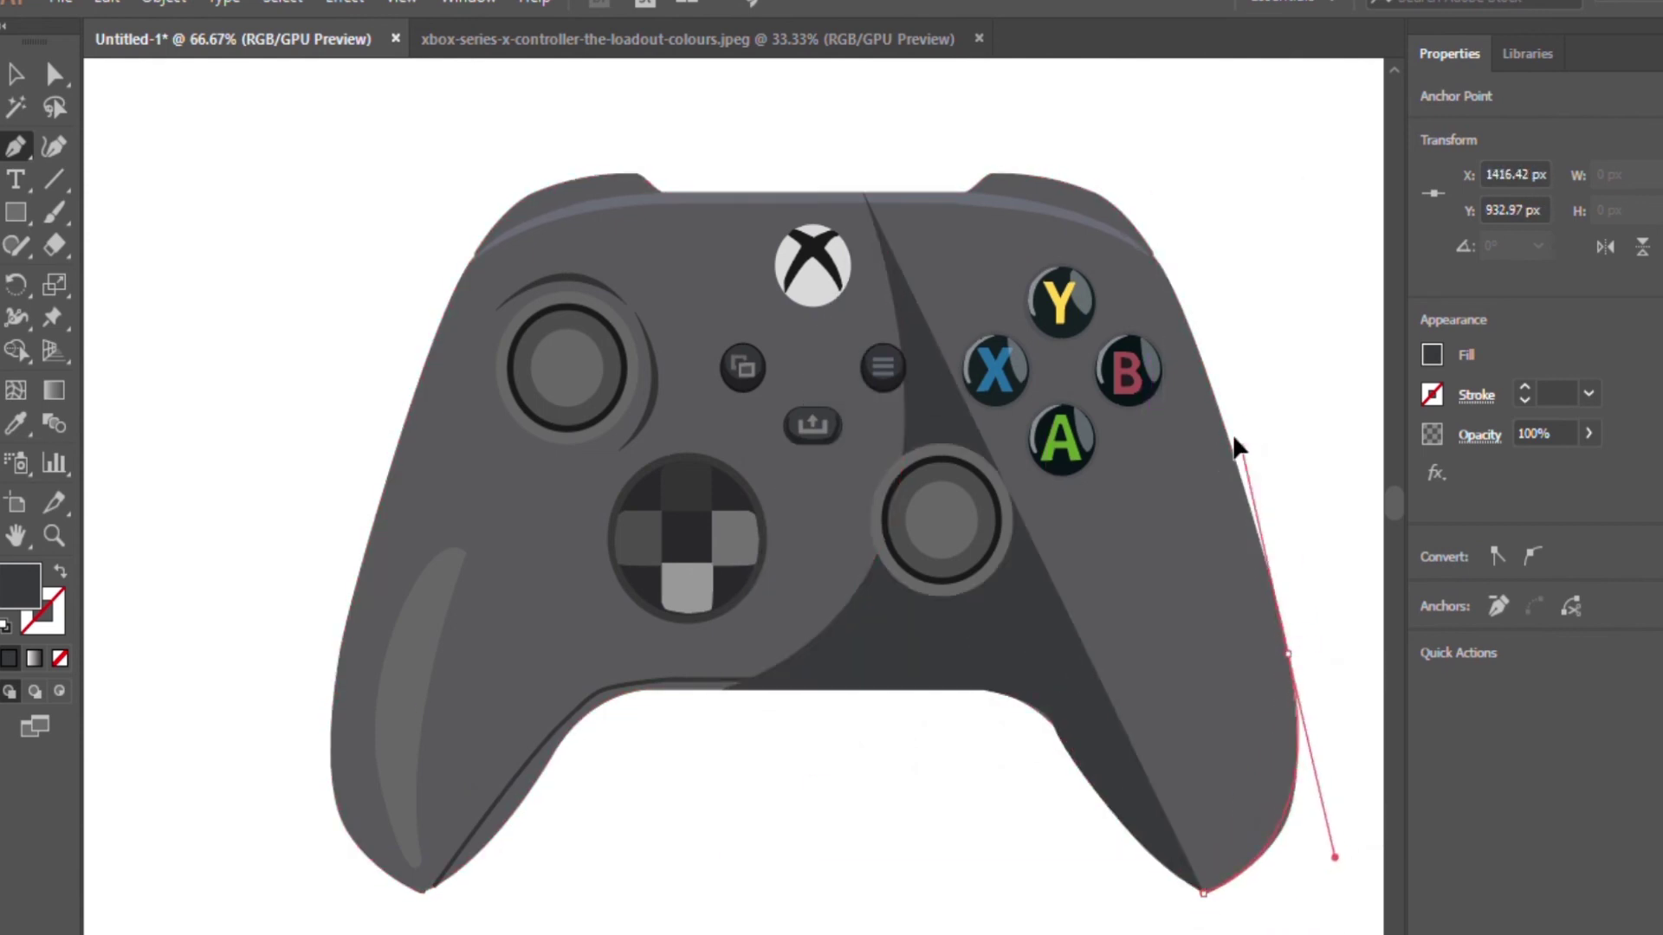
mouse_move(1149, 247)
left_mouse_down()
mouse_move(1080, 174)
mouse_move(1003, 167)
mouse_move(963, 185)
left_mouse_up()
left_click(971, 190)
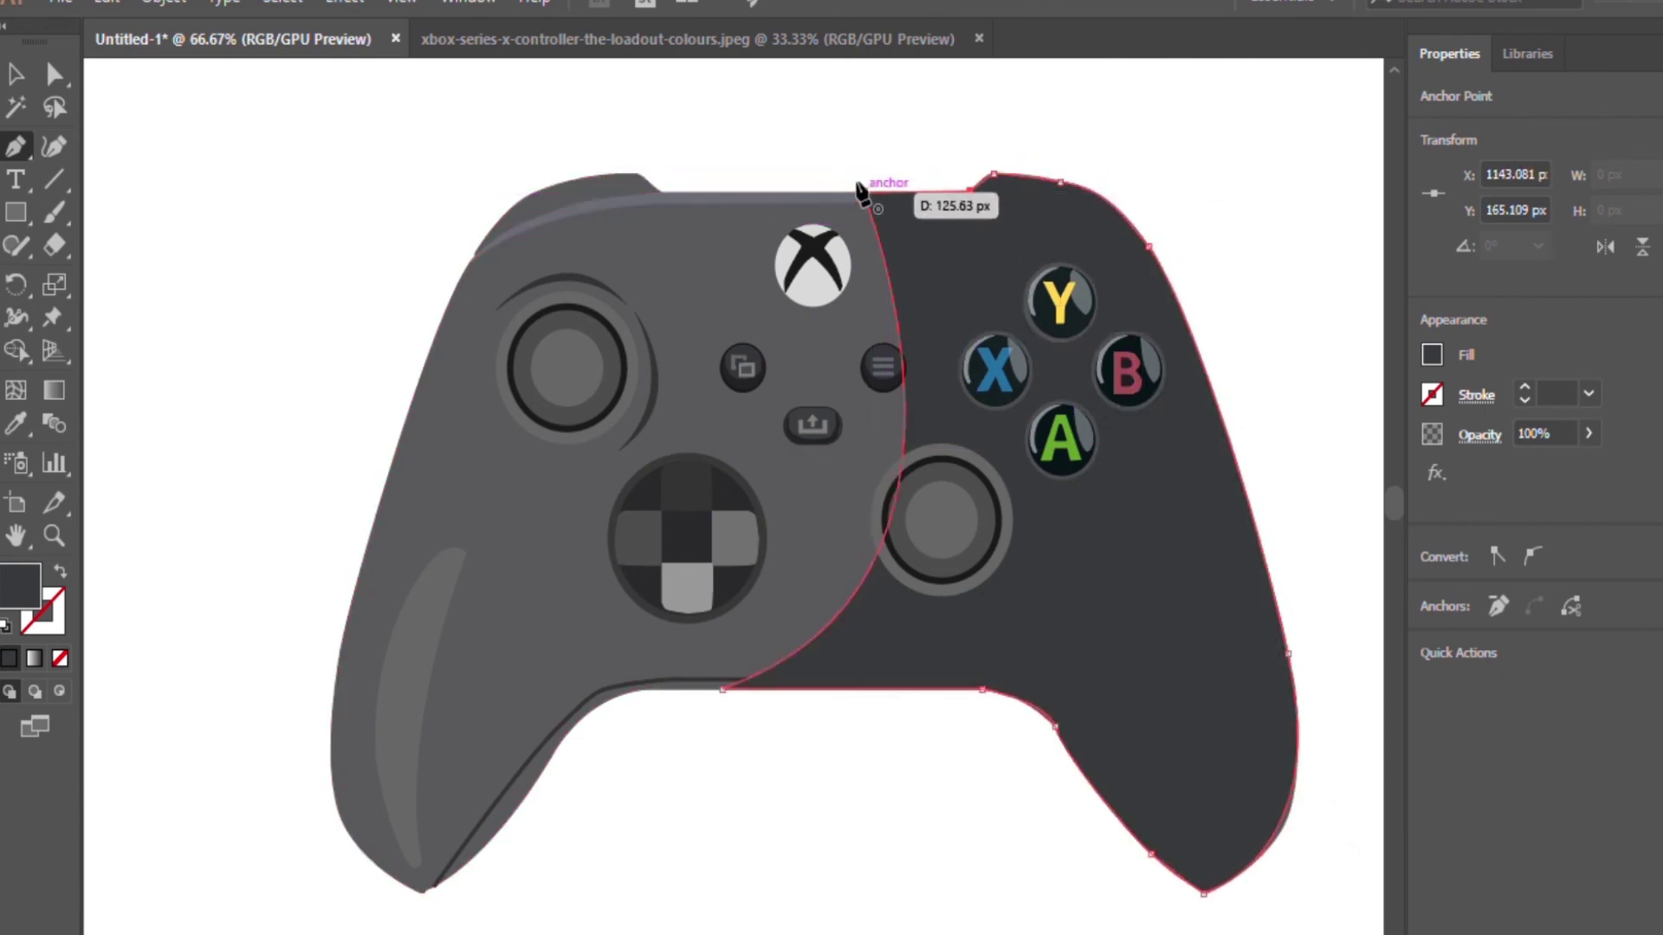
left_click(863, 192)
key("5")
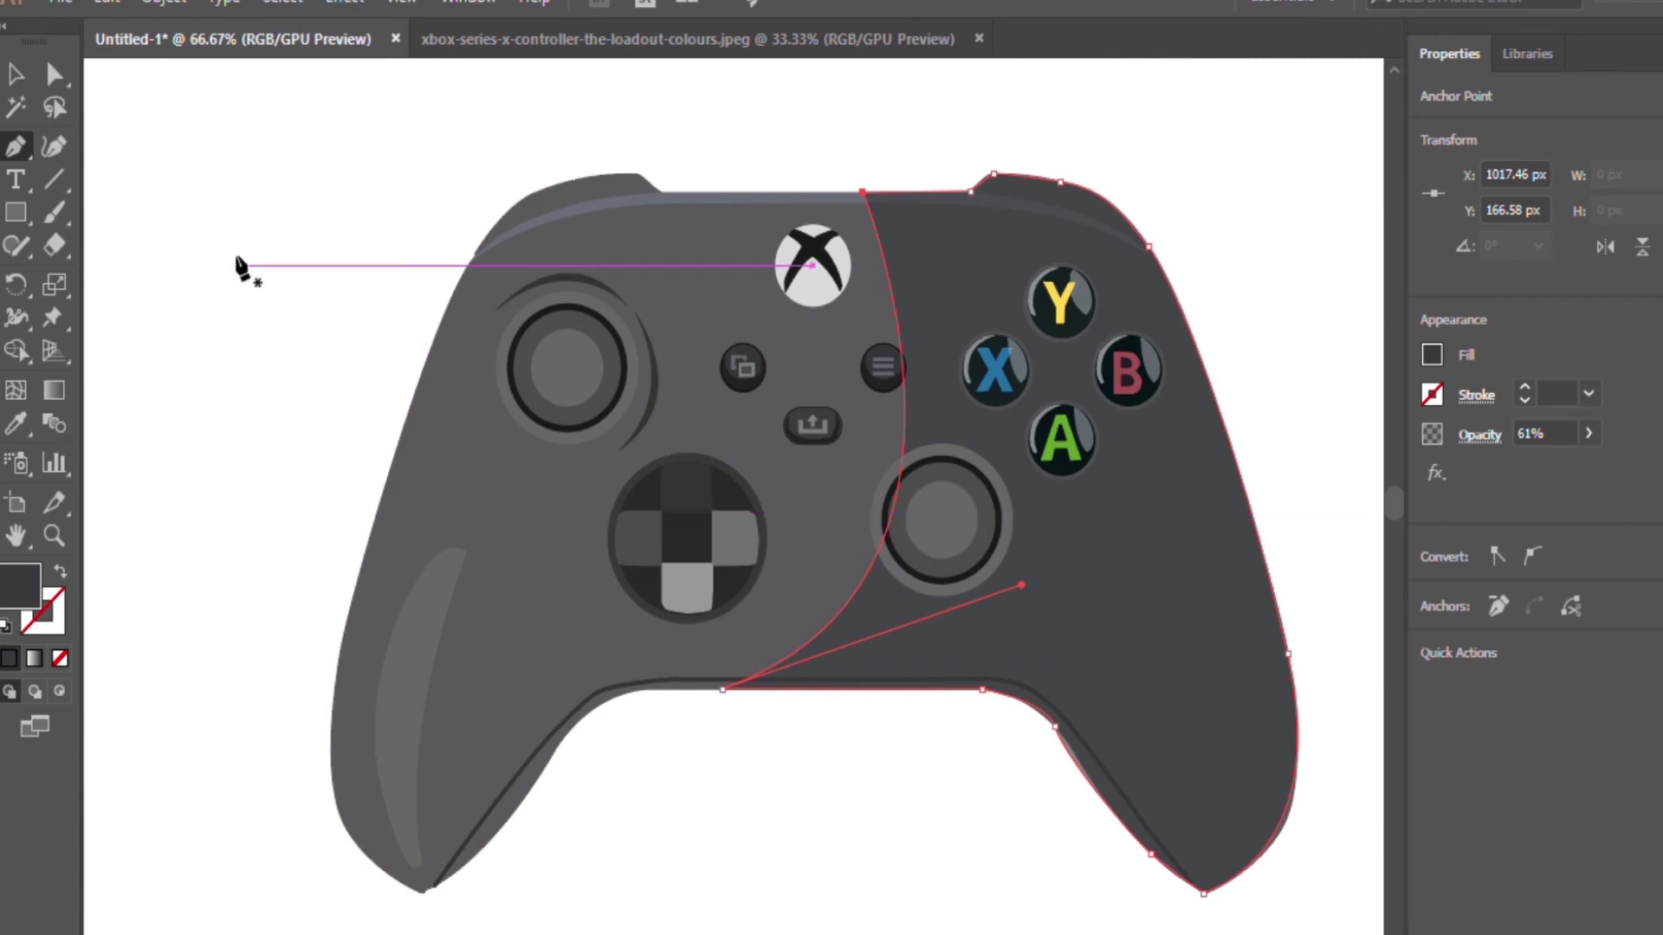
key("v")
left_click(242, 260)
- Draw a light grey crescent highlight along the right grip
key("p")
left_click(1191, 539)
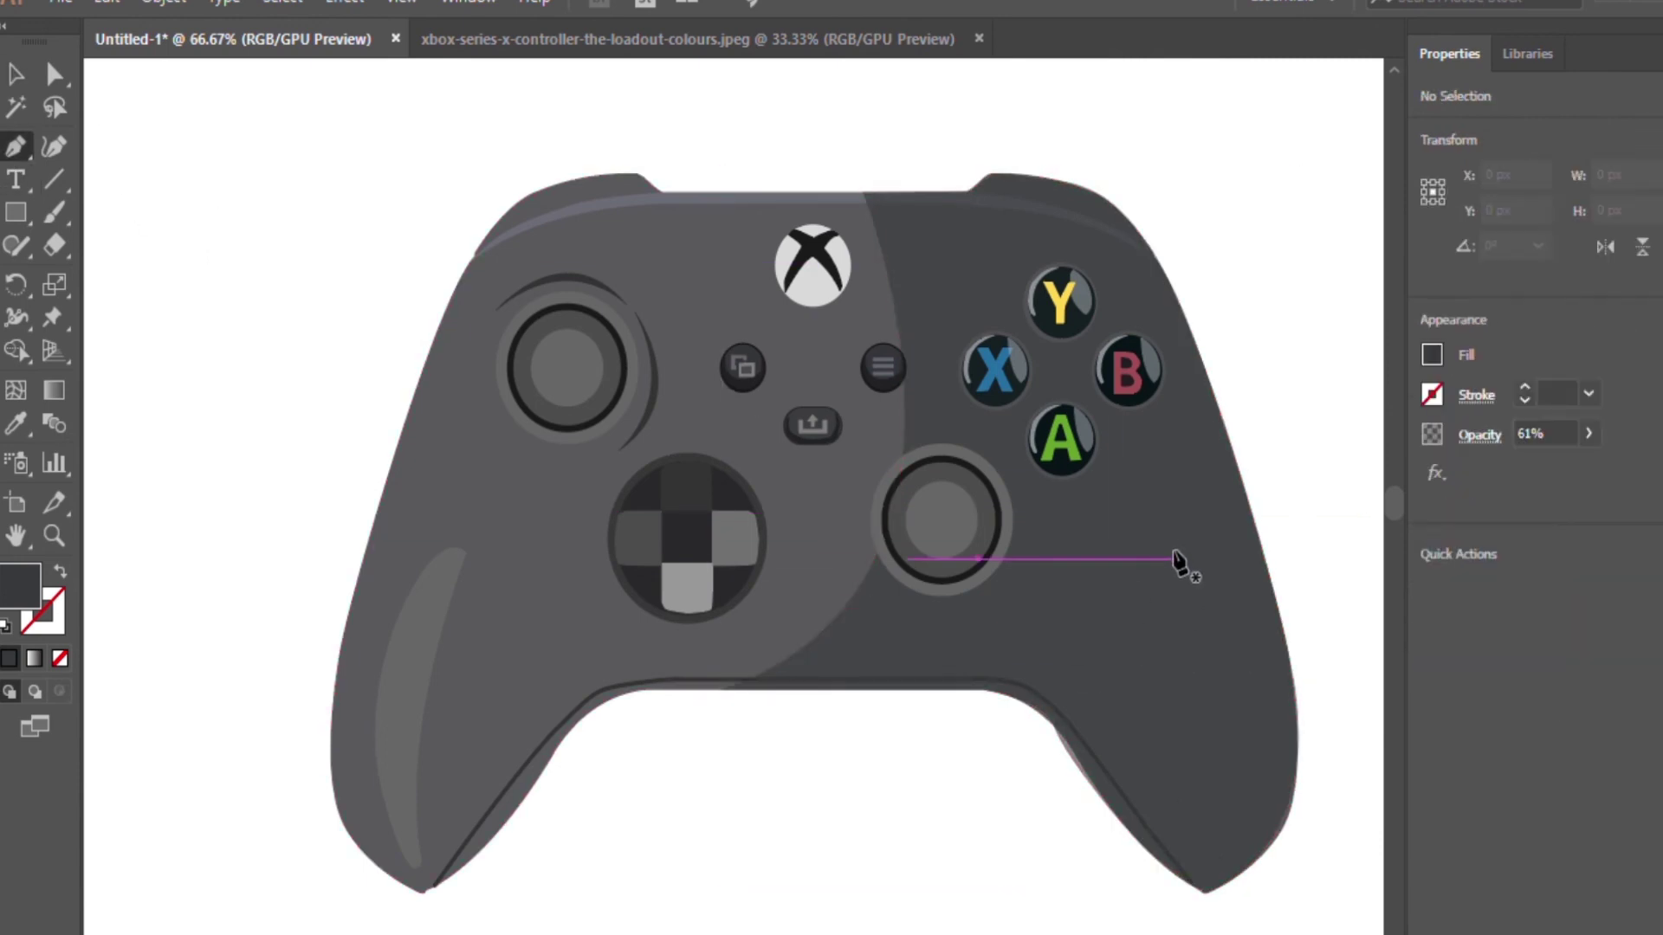
mouse_move(1255, 782)
left_mouse_down()
mouse_move(1234, 823)
mouse_move(1206, 809)
left_mouse_up()
left_click_drag(1225, 726, 1212, 699)
left_click_drag(1171, 578, 1169, 571)
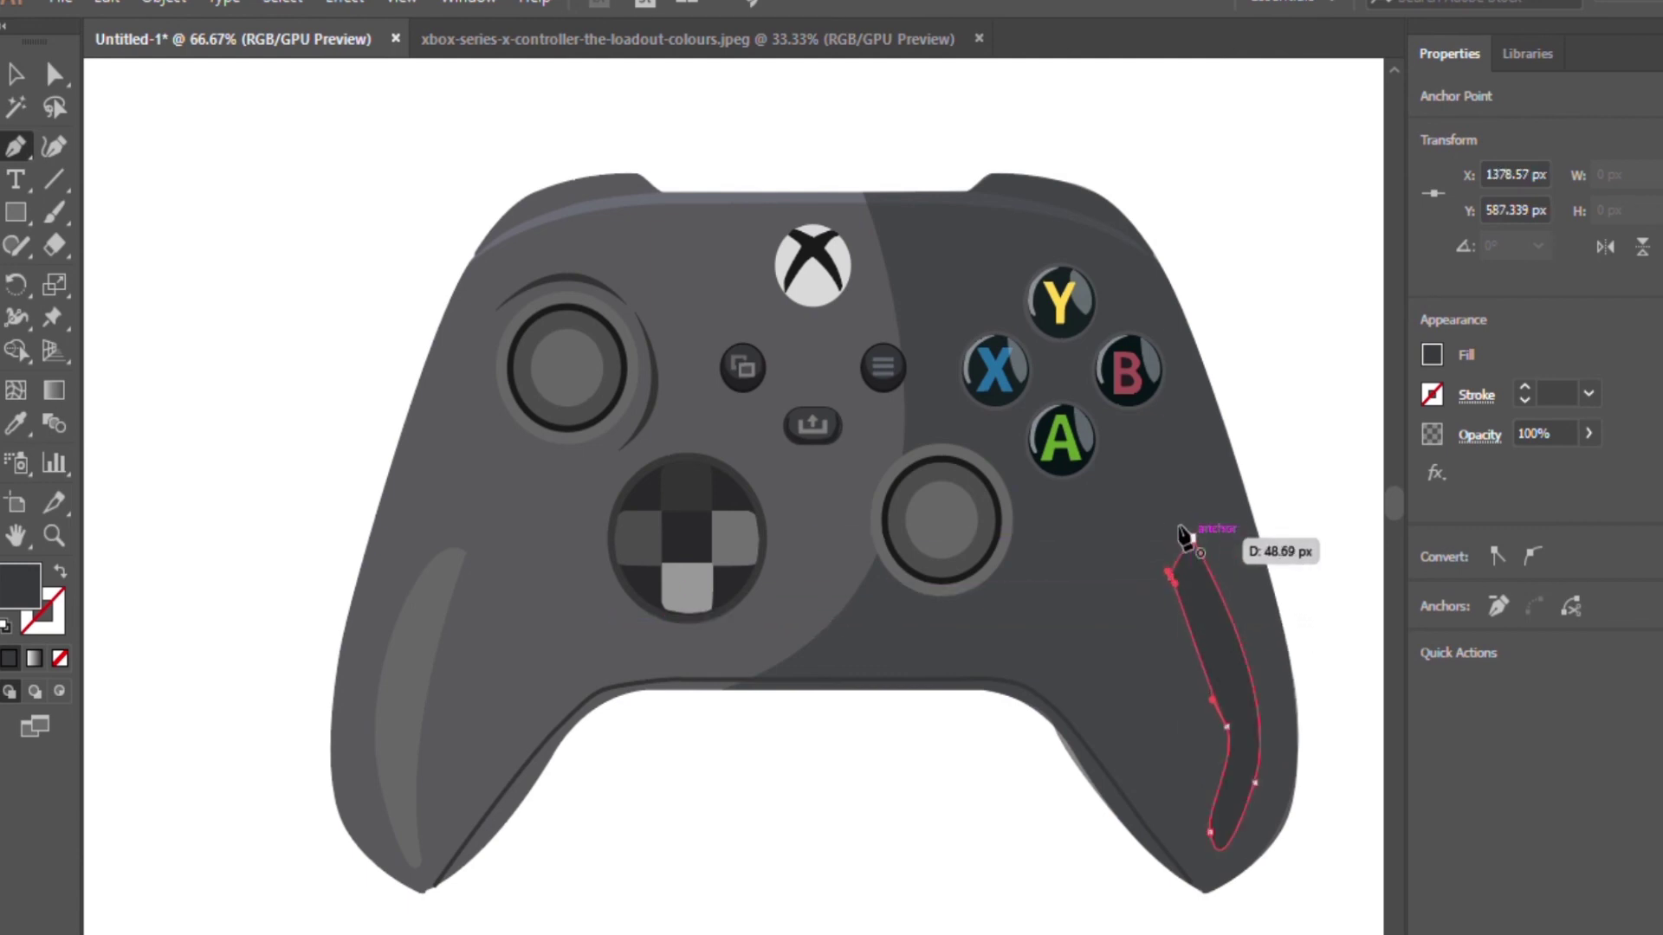
left_click(149, 204, "ctrl")
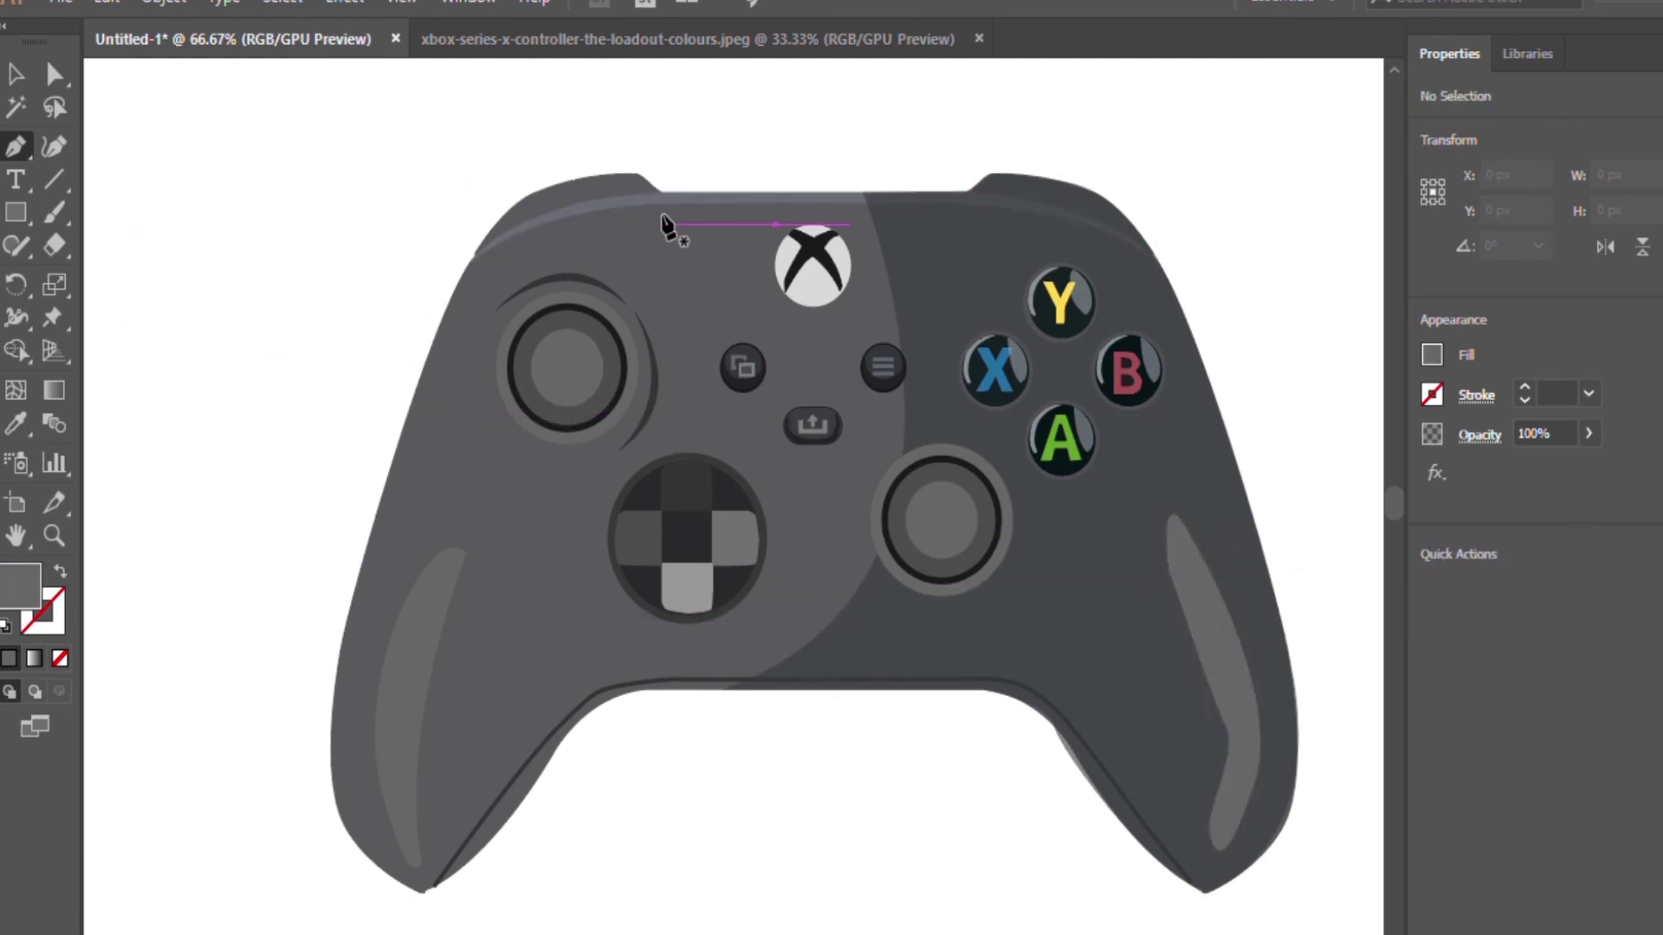